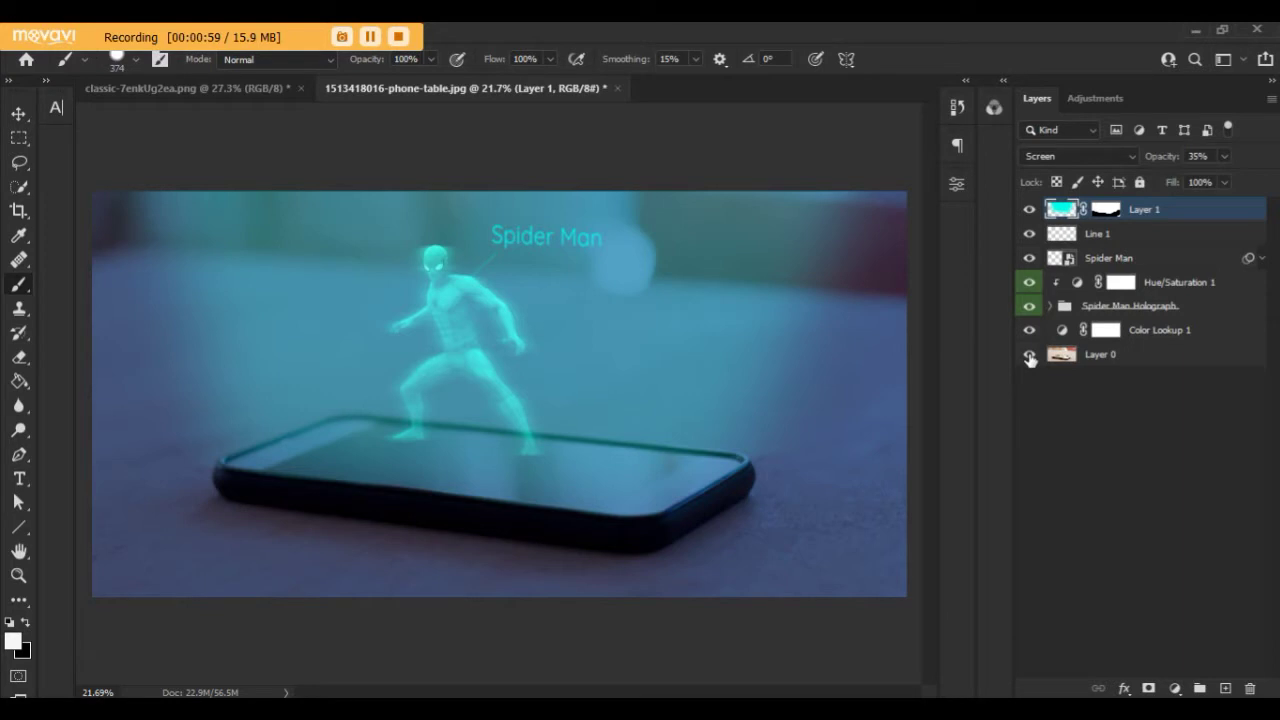
Step: Isolate Layer 0 in both the phone-table and Spider-Man documents, ending on the phone-table tab
{"action": "left_click", "coordinate": [1030, 356], "text": "alt"}
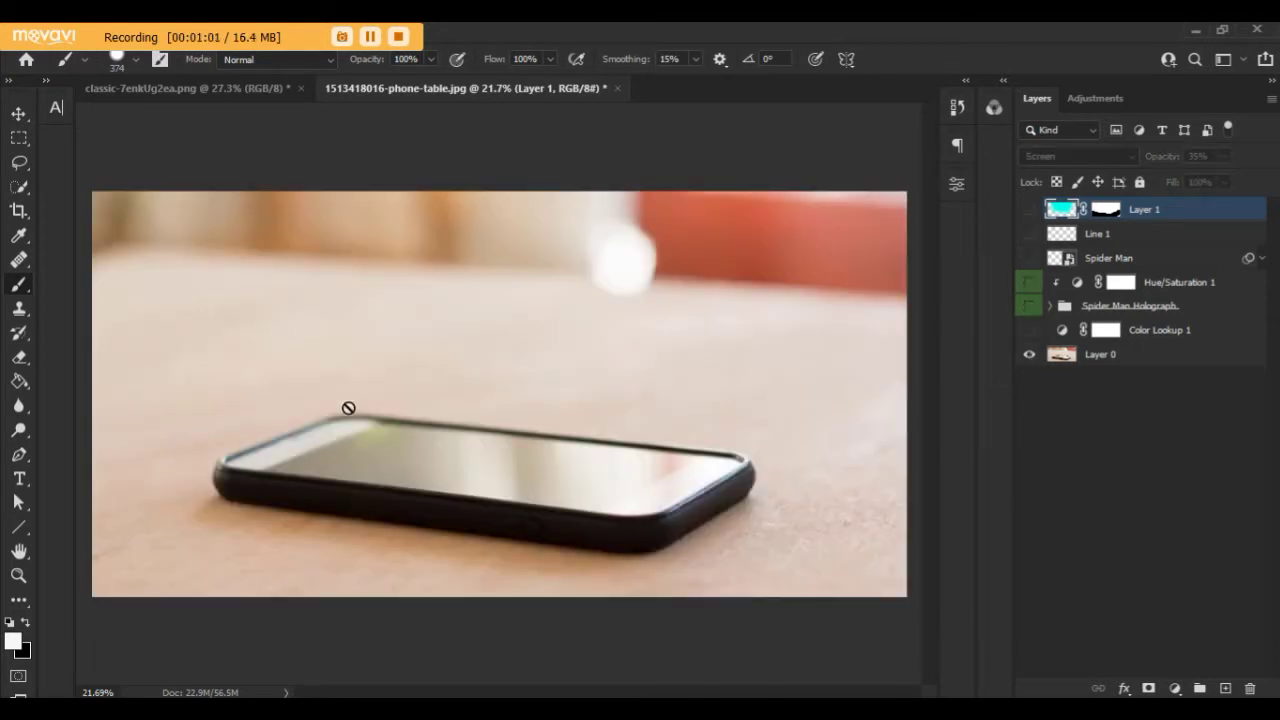
{"action": "left_click", "coordinate": [213, 90]}
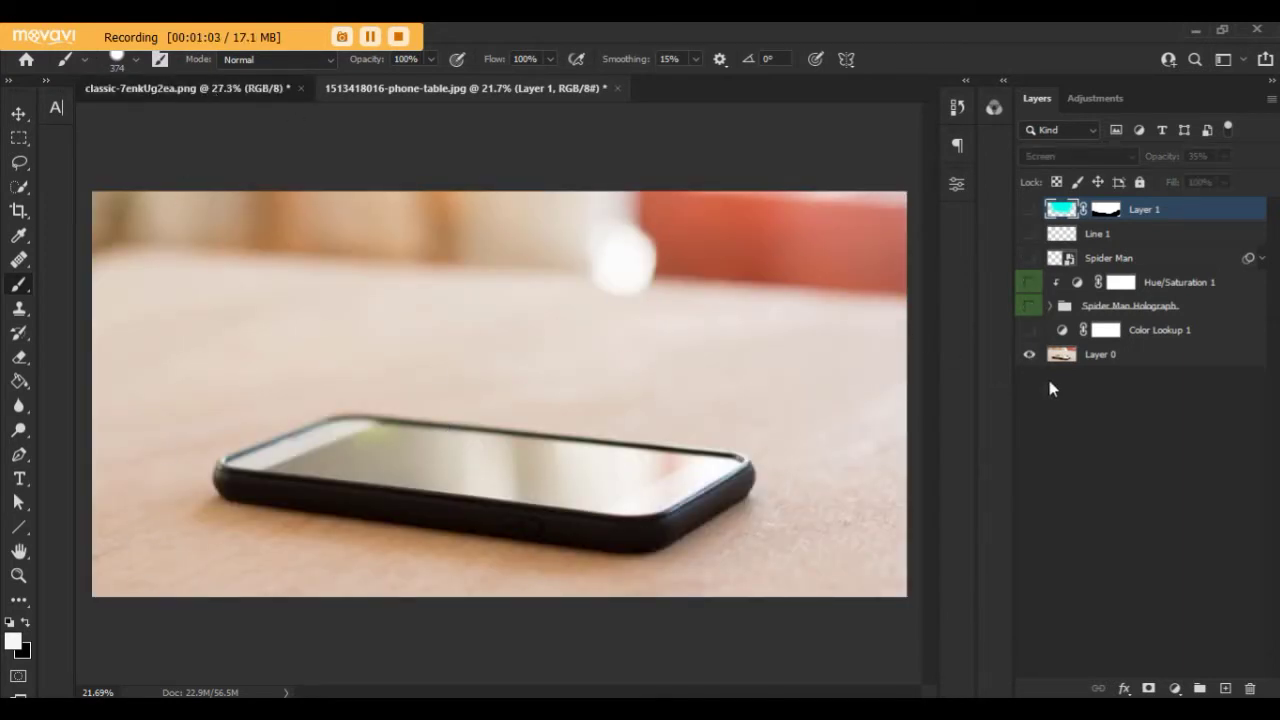
{"action": "left_click", "coordinate": [255, 90]}
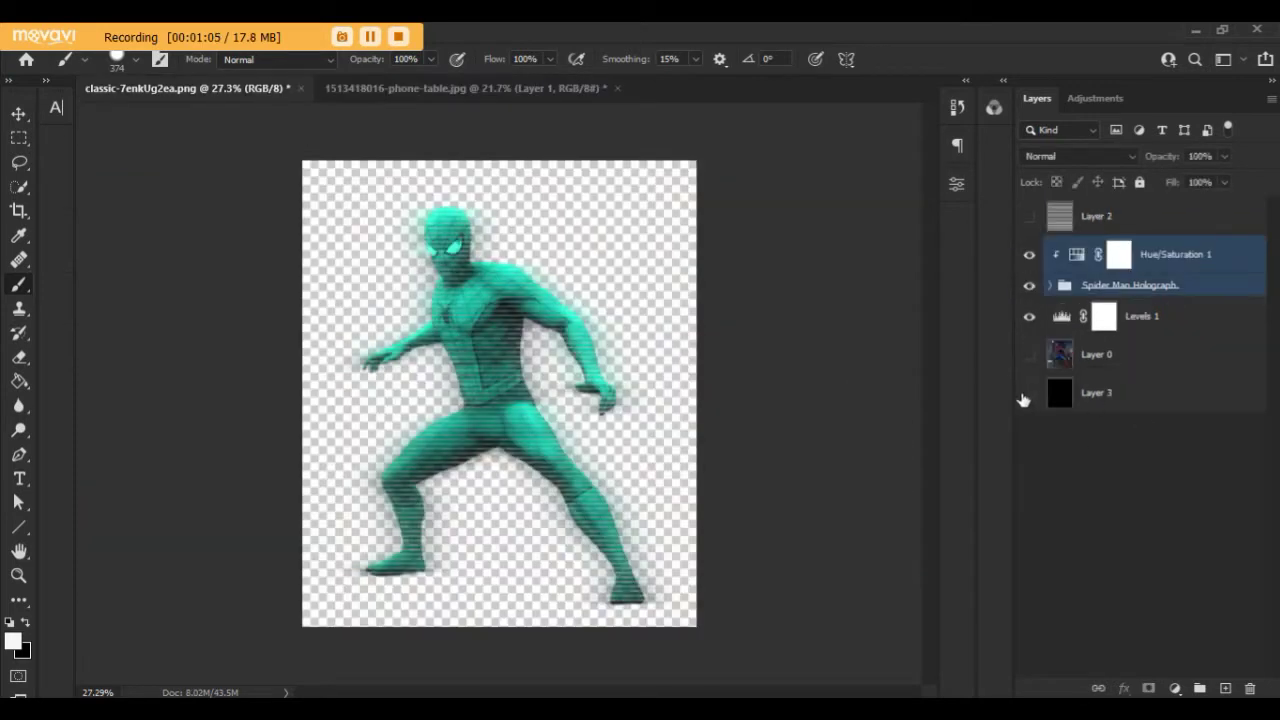
{"action": "left_click", "coordinate": [1030, 356], "text": "alt"}
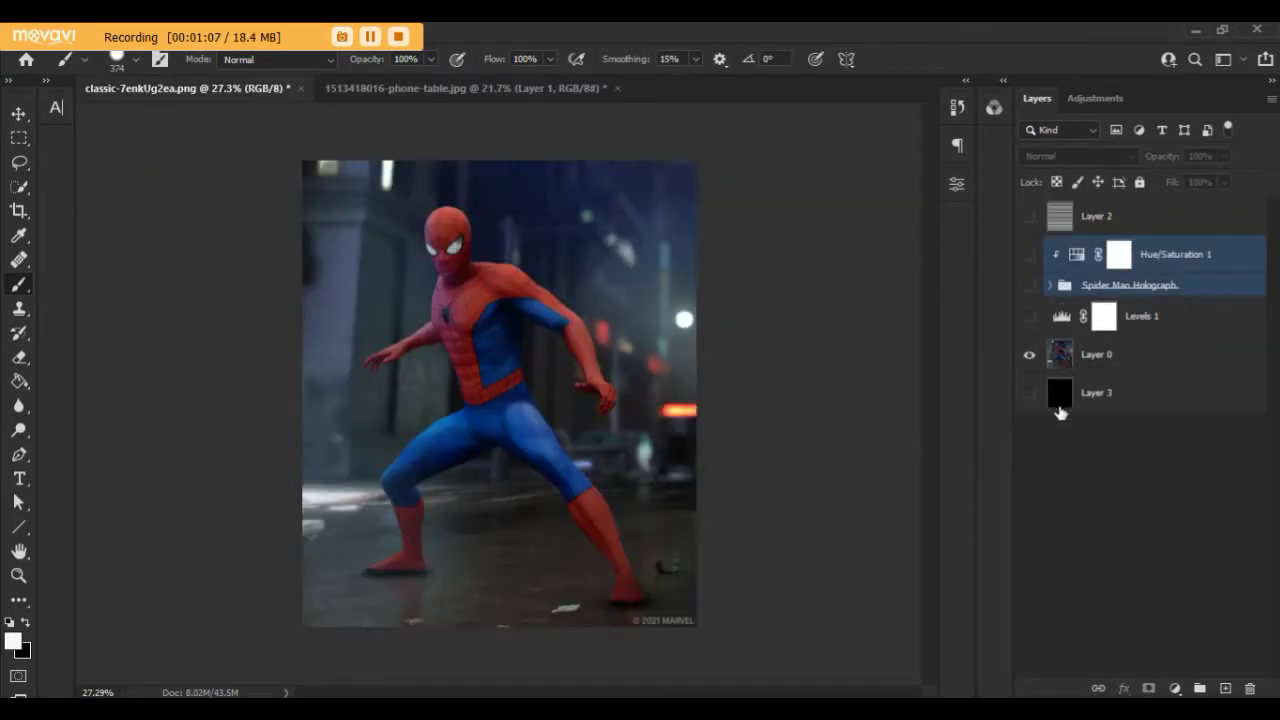
{"action": "left_click", "coordinate": [388, 88]}
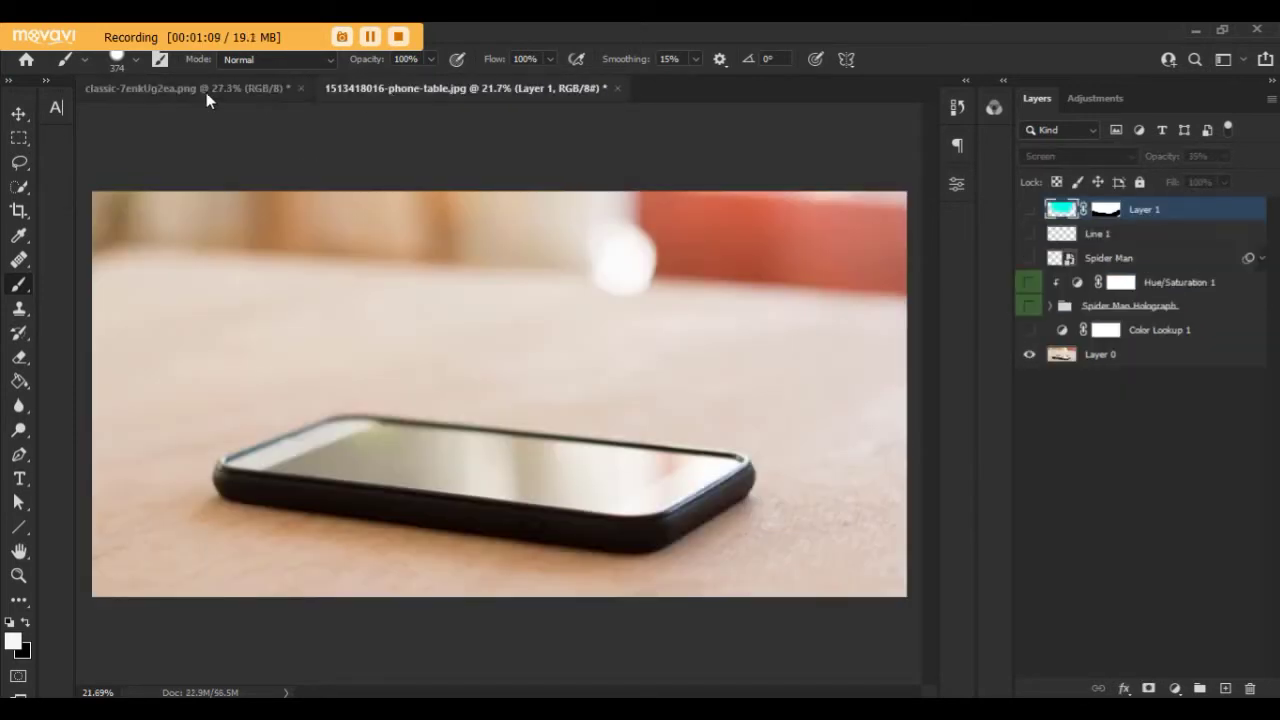
{"action": "left_click", "coordinate": [1029, 354], "text": "alt"}
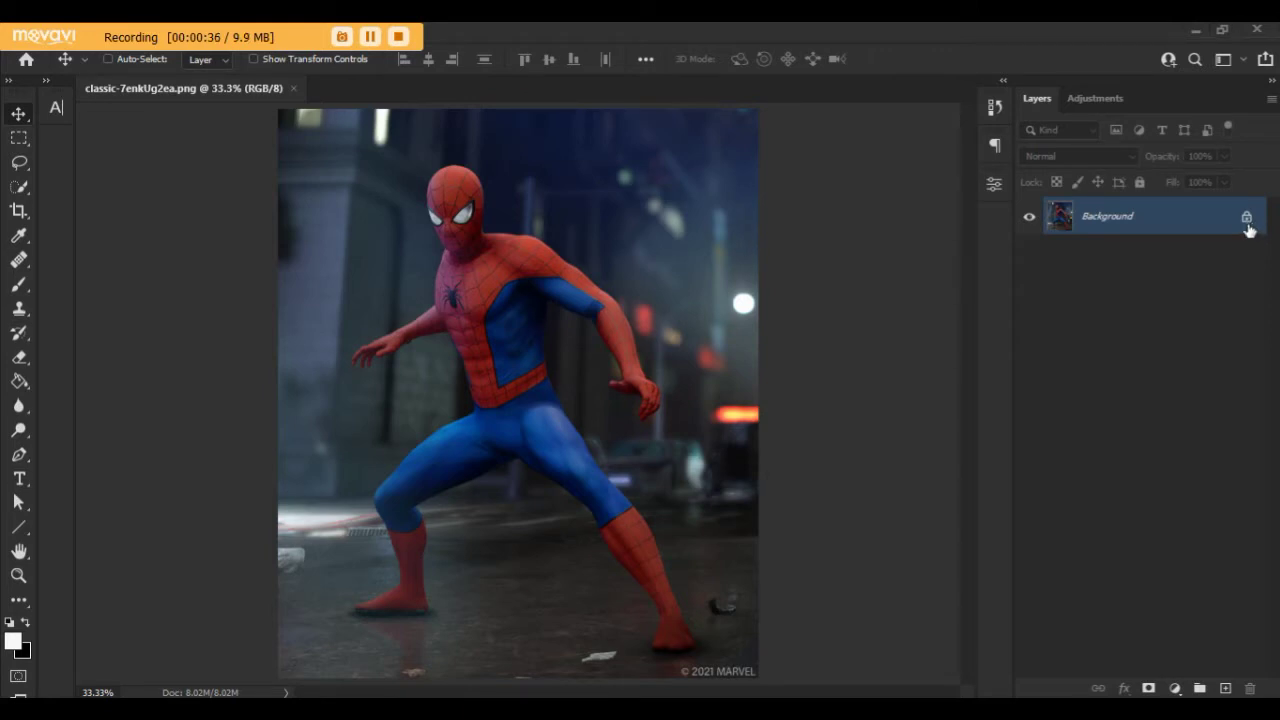
Step: Unlock the Spider-Man photo's Background layer, turning it into an editable Layer 0
{"action": "left_click", "coordinate": [1246, 222]}
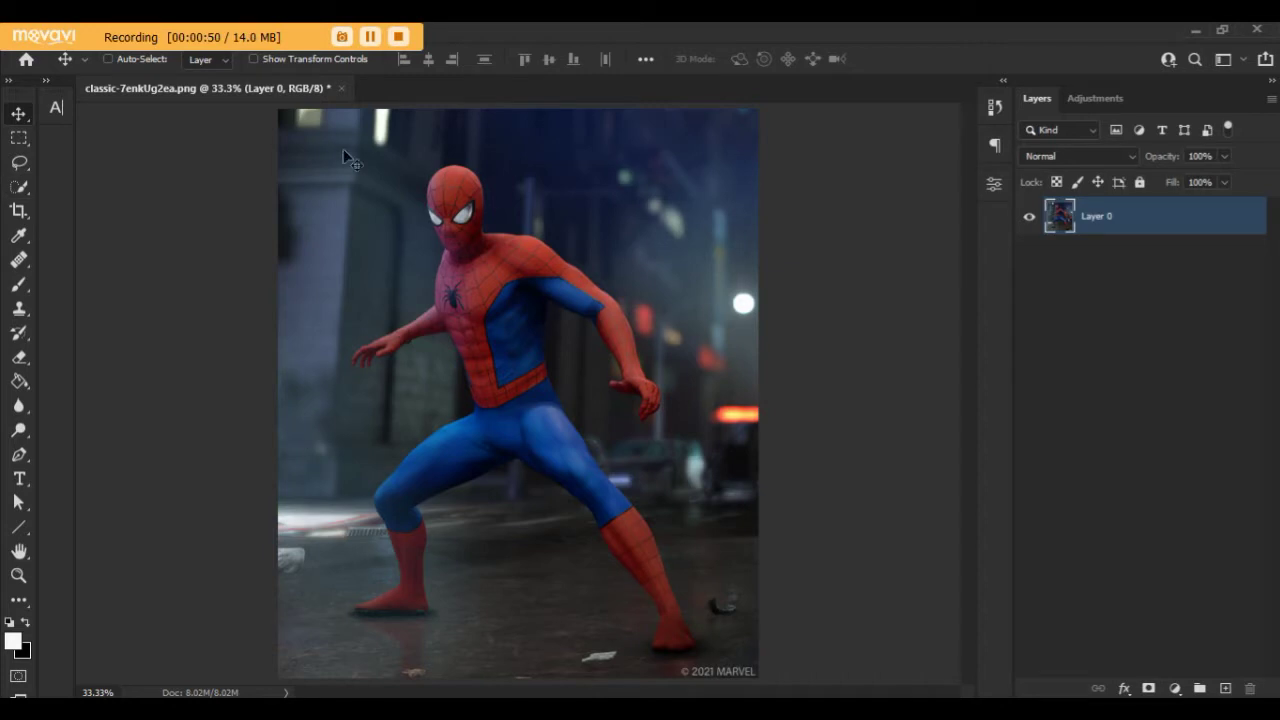
{"action": "left_click", "coordinate": [20, 192]}
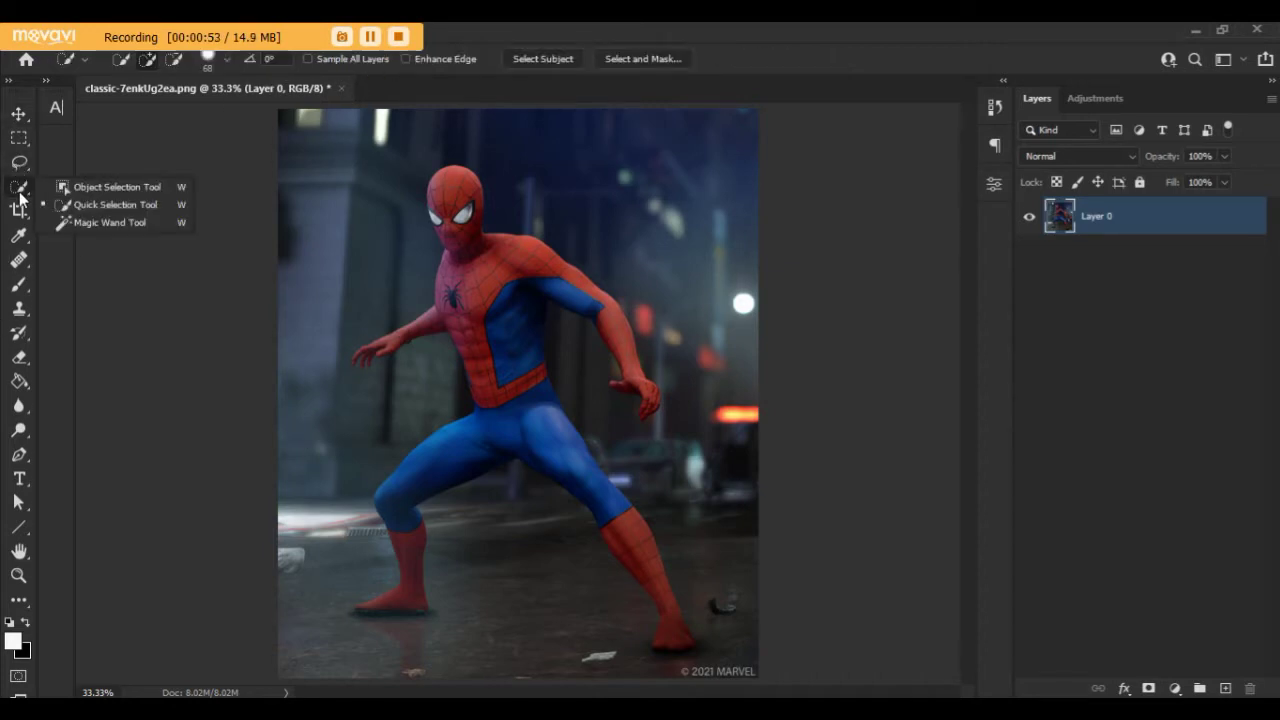
Step: Quick-select Spider-Man's head, torso, blue upper arm, knee and lower leg
{"action": "left_click", "coordinate": [102, 205]}
{"action": "left_click_drag", "start_coordinate": [450, 212], "coordinate": [508, 370]}
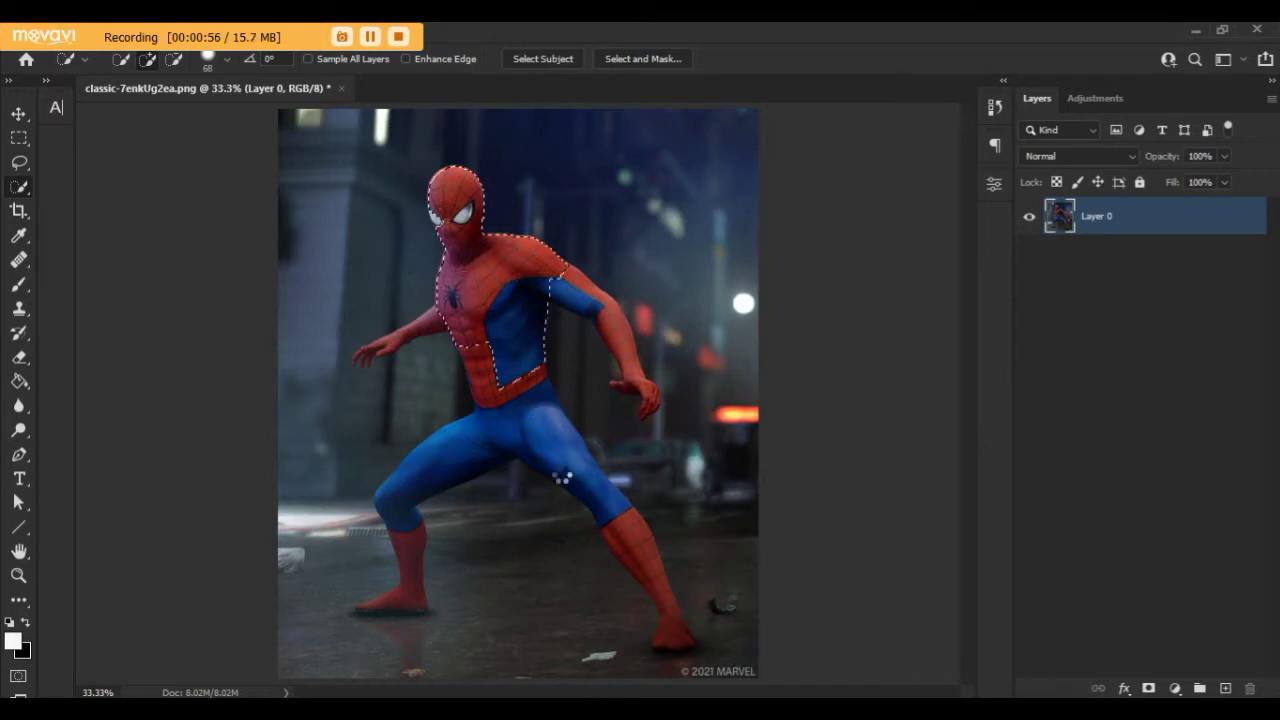
{"action": "mouse_move", "coordinate": [411, 572]}
{"action": "left_mouse_down"}
{"action": "mouse_move", "coordinate": [405, 491]}
{"action": "mouse_move", "coordinate": [545, 426]}
{"action": "mouse_move", "coordinate": [669, 634]}
{"action": "left_mouse_up"}
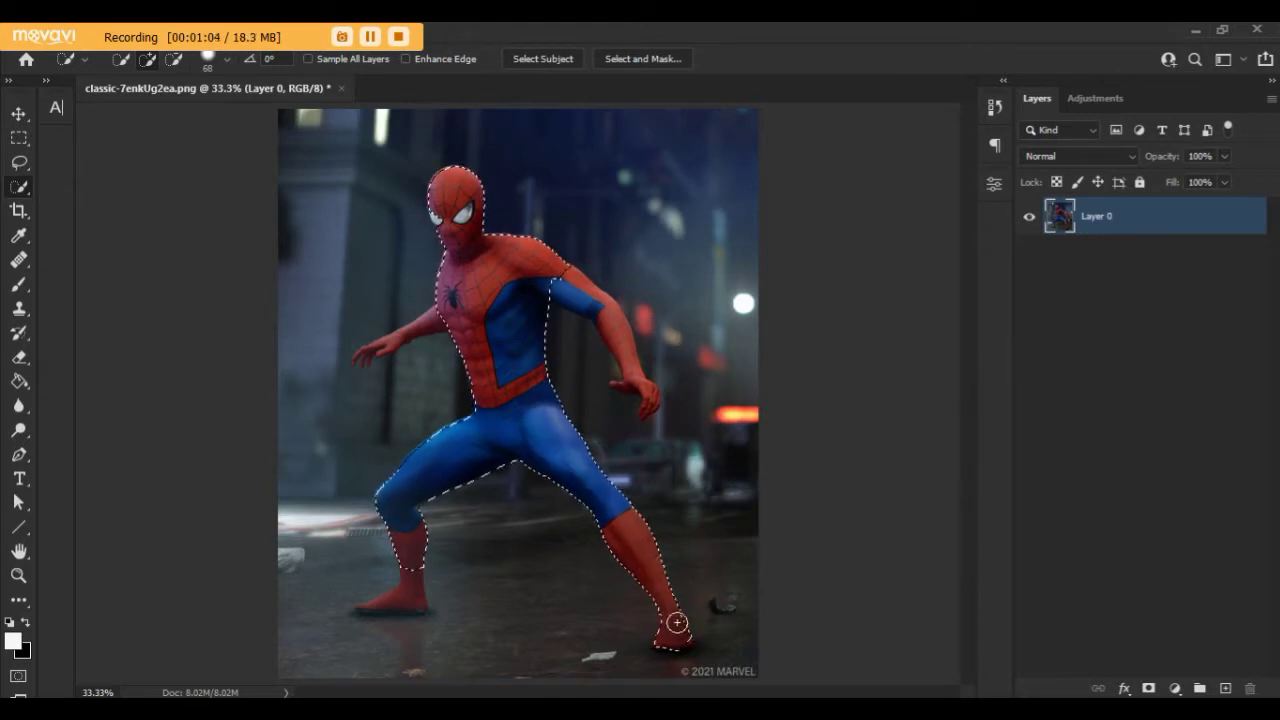
{"action": "mouse_move", "coordinate": [560, 286]}
{"action": "left_mouse_down"}
{"action": "mouse_move", "coordinate": [610, 325]}
{"action": "mouse_move", "coordinate": [646, 409]}
{"action": "left_mouse_up"}
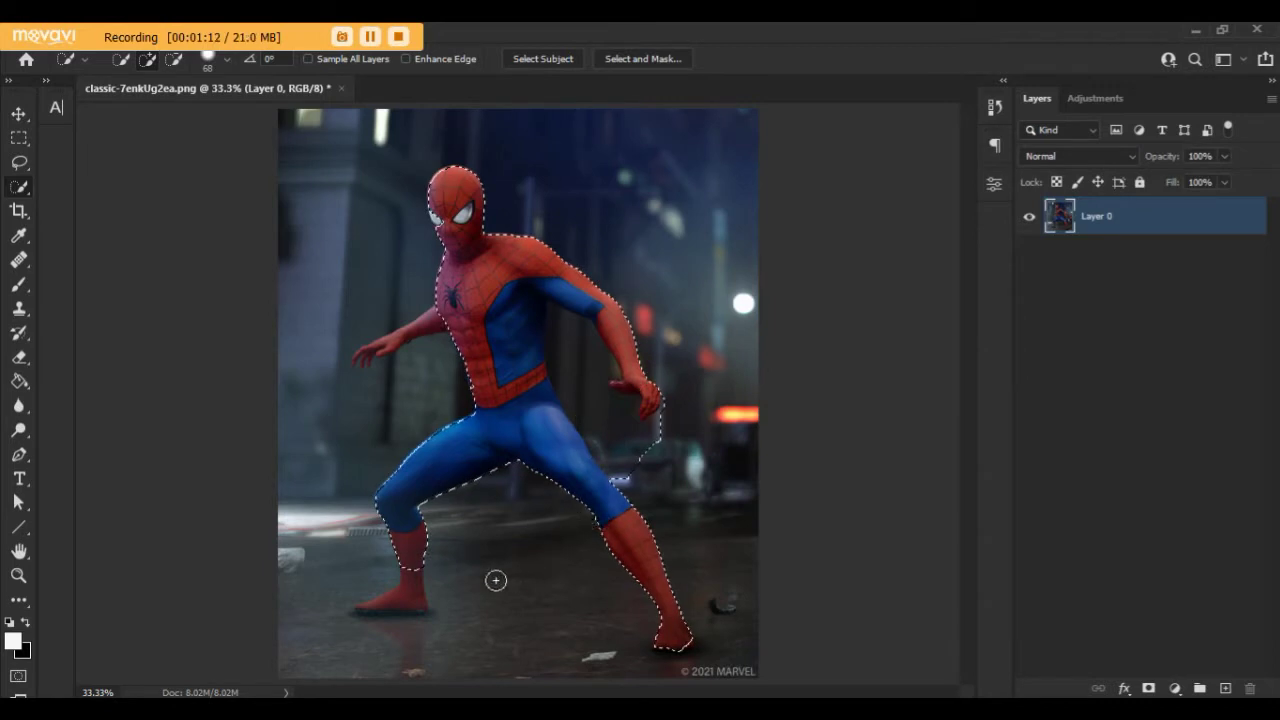
{"action": "left_click_drag", "start_coordinate": [417, 557], "coordinate": [403, 603]}
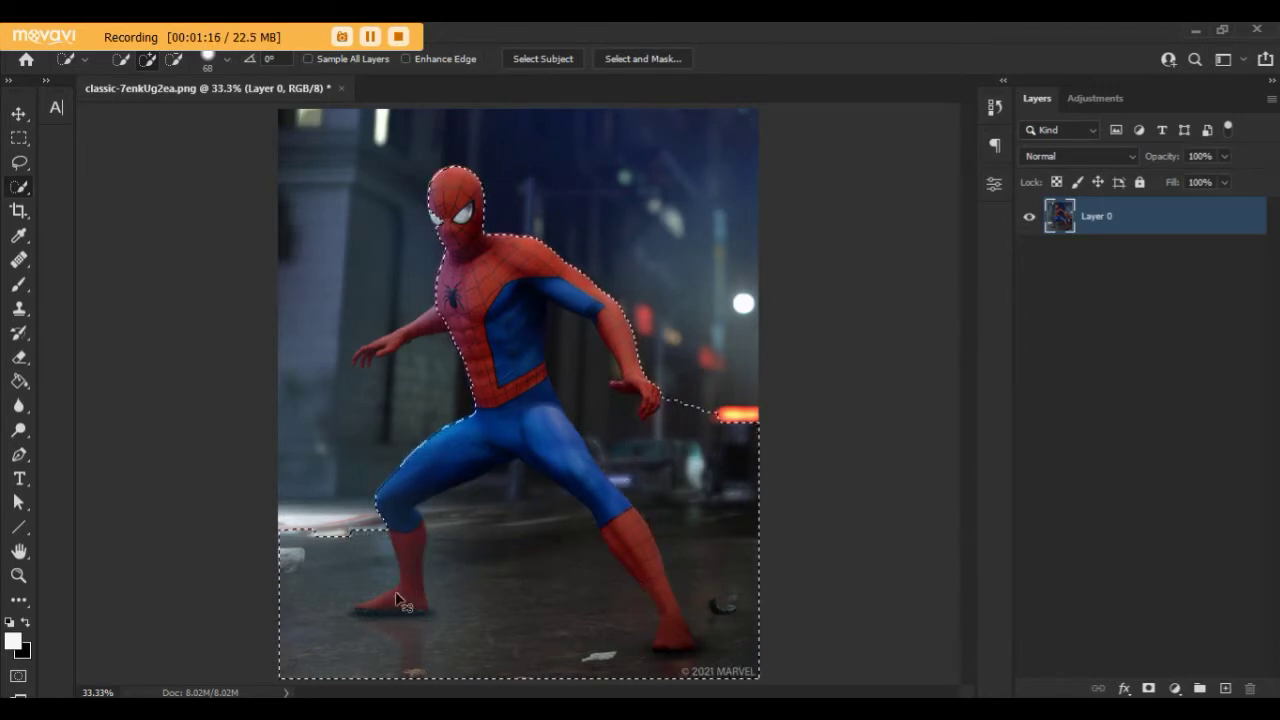
Step: Refine the leg selection, removing the floor and lower-left background, then zoom in
{"action": "left_click_drag", "start_coordinate": [398, 598], "coordinate": [412, 589], "text": "alt"}
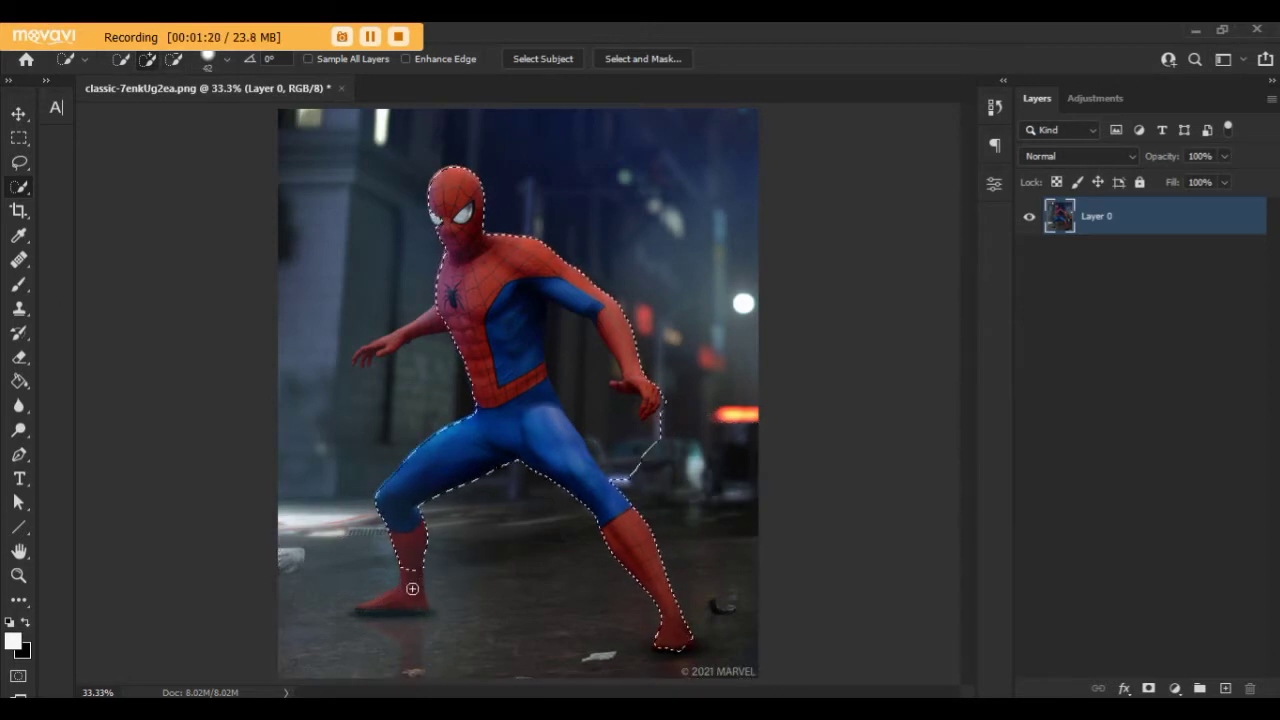
{"action": "left_click_drag", "start_coordinate": [378, 607], "coordinate": [366, 607]}
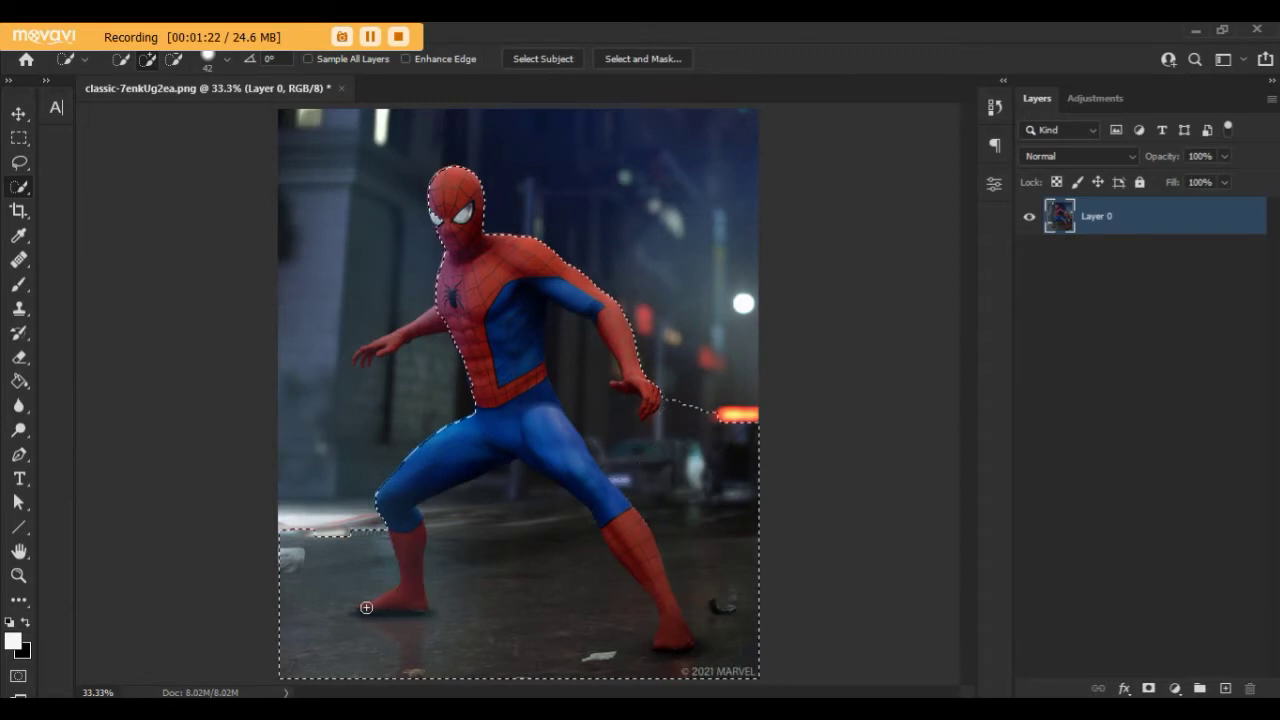
{"action": "left_click", "coordinate": [432, 604]}
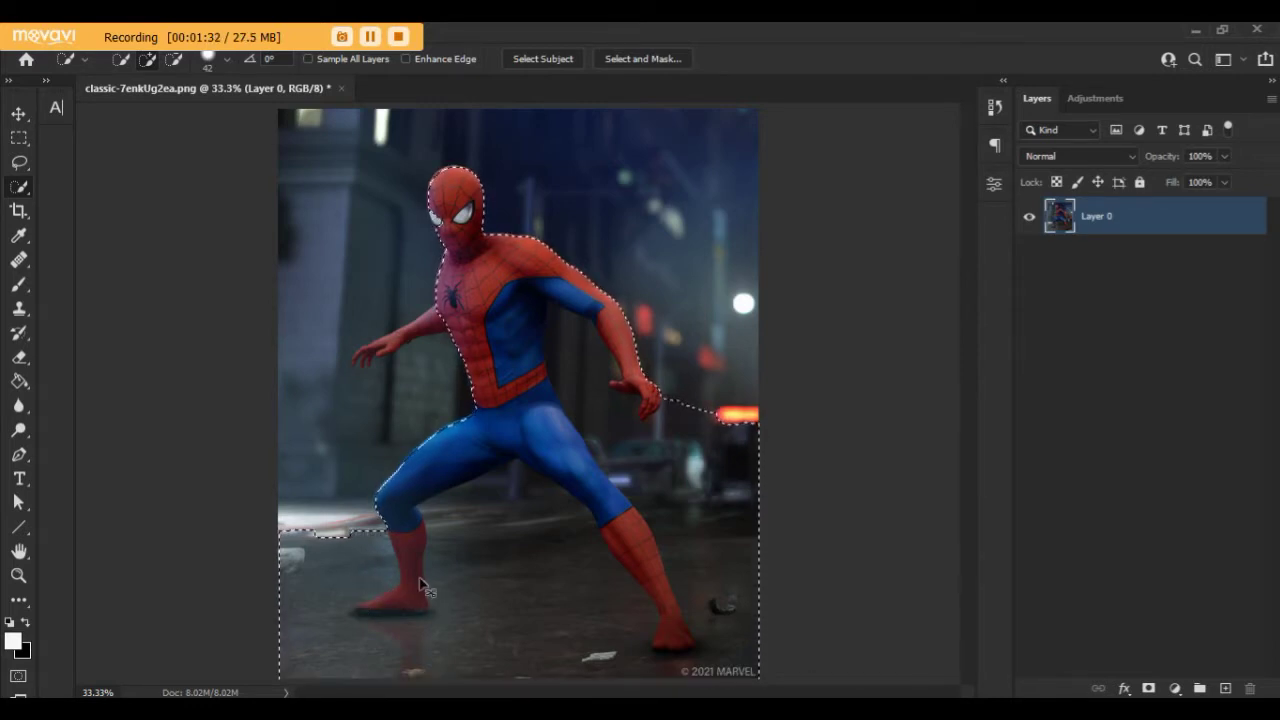
{"action": "left_click_drag", "start_coordinate": [420, 585], "coordinate": [391, 620]}
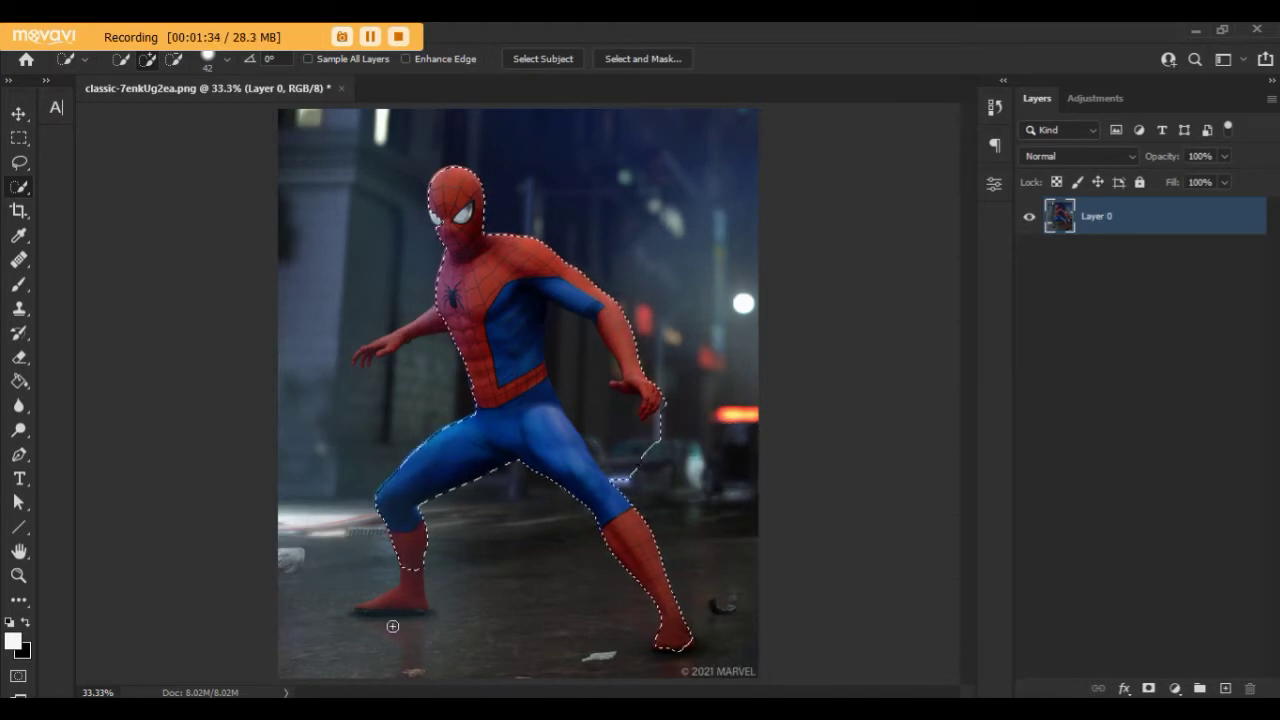
{"action": "scroll", "coordinate": [391, 620], "scroll_direction": "up", "scroll_amount": 2}
{"action": "scroll", "coordinate": [398, 633], "scroll_direction": "up", "scroll_amount": 1}
{"action": "scroll", "coordinate": [406, 631], "scroll_direction": "up", "scroll_amount": 2}
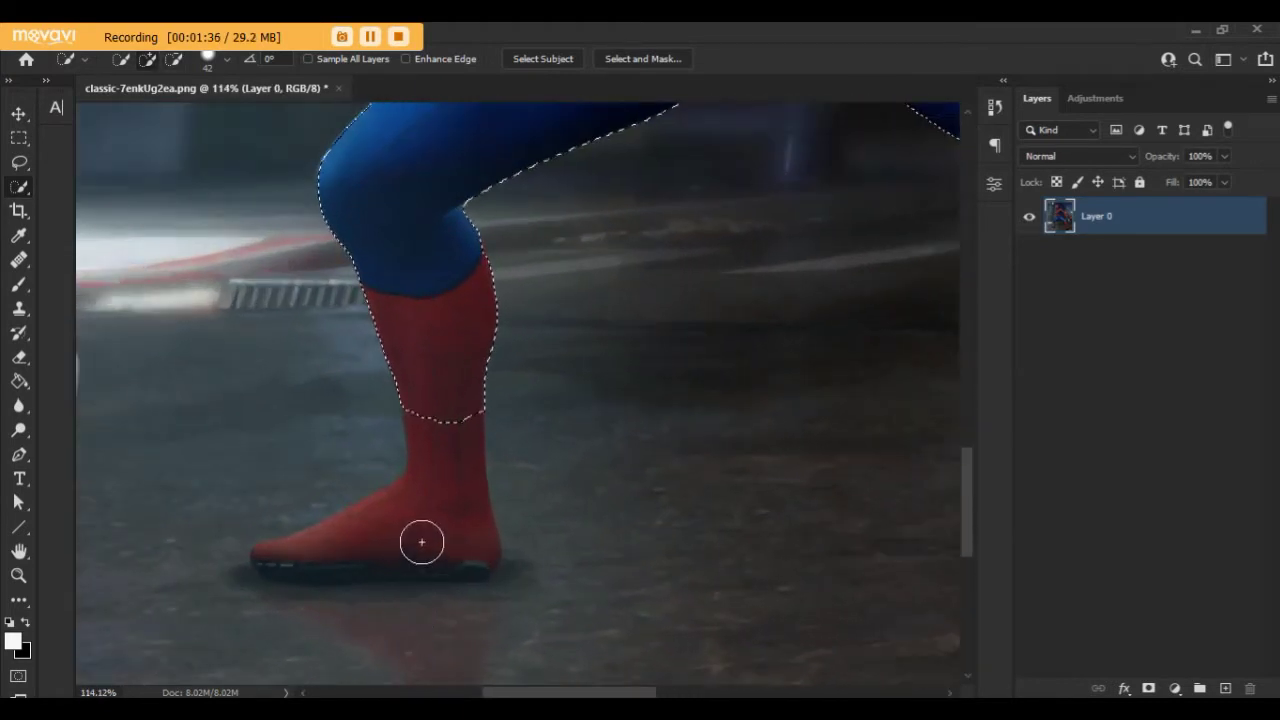
Step: Add the right foot, leg and boot sole to the selection, resizing the brush to 39 px
{"action": "left_click", "coordinate": [438, 515]}
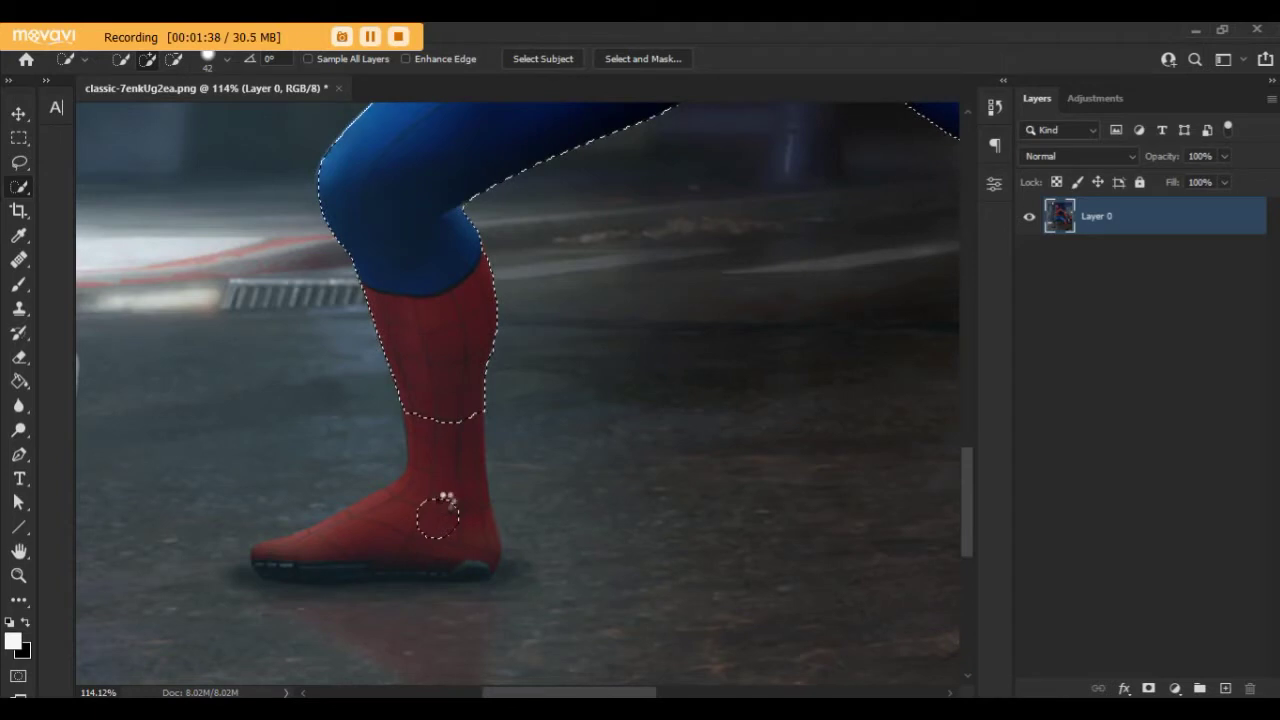
{"action": "left_click_drag", "start_coordinate": [443, 506], "coordinate": [446, 434]}
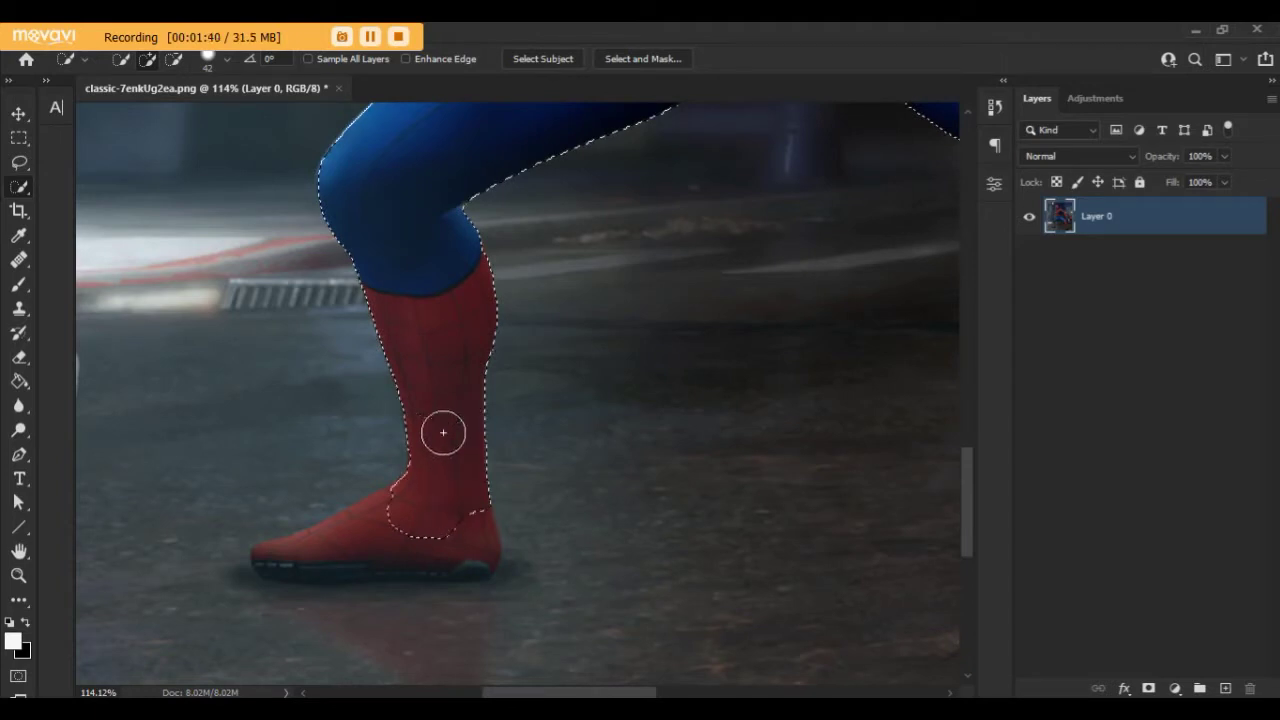
{"action": "mouse_move", "coordinate": [314, 543]}
{"action": "left_mouse_down"}
{"action": "mouse_move", "coordinate": [297, 552]}
{"action": "mouse_move", "coordinate": [463, 540]}
{"action": "left_mouse_up"}
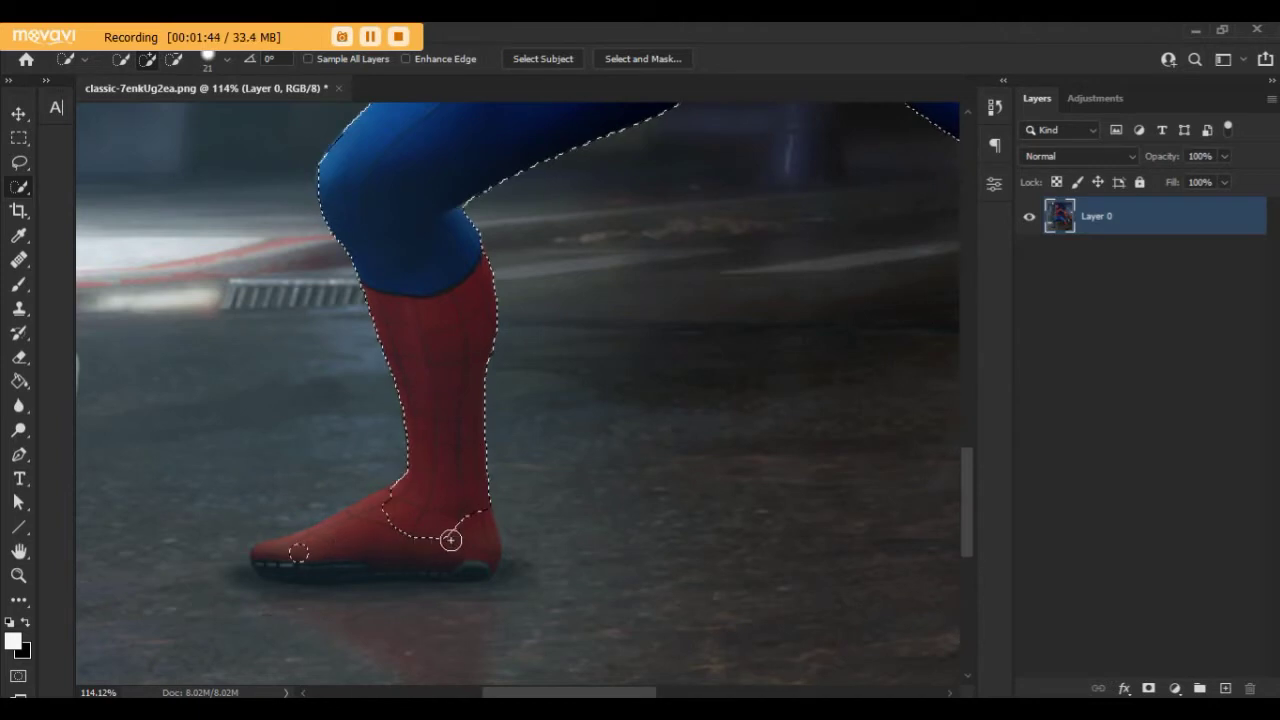
{"action": "left_click", "coordinate": [470, 567]}
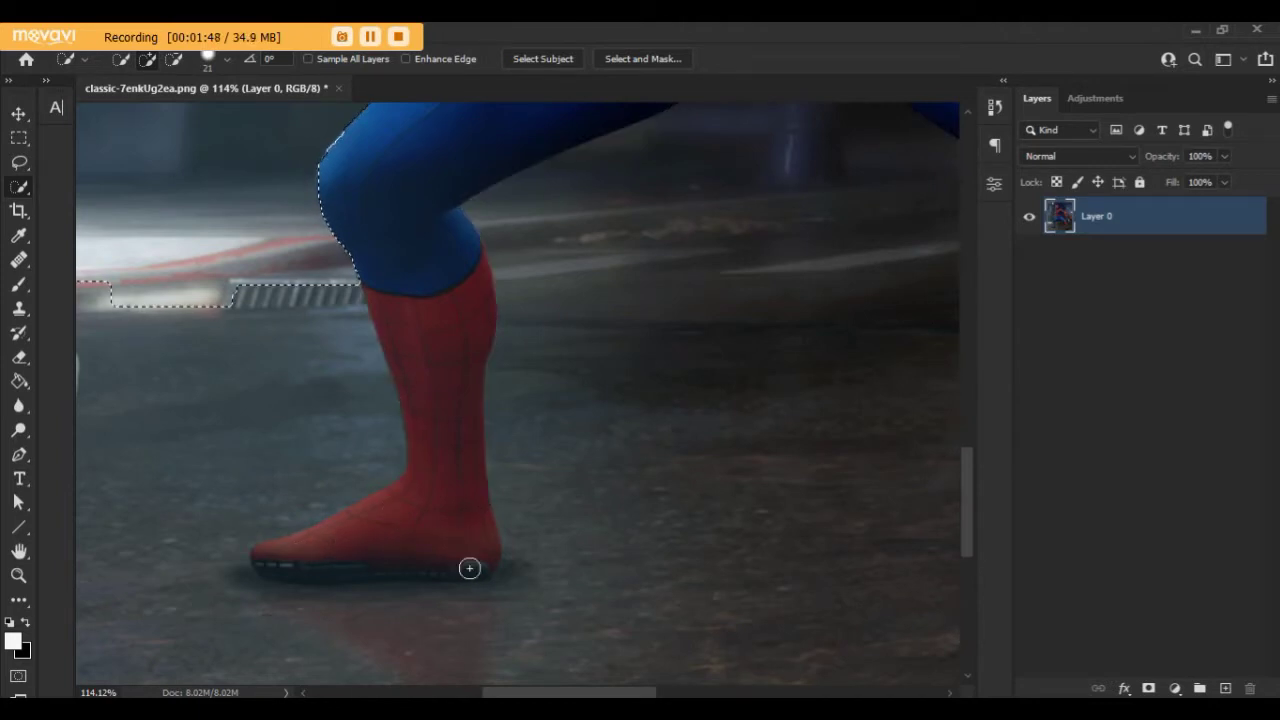
{"action": "right_click", "coordinate": [275, 357], "text": "alt"}
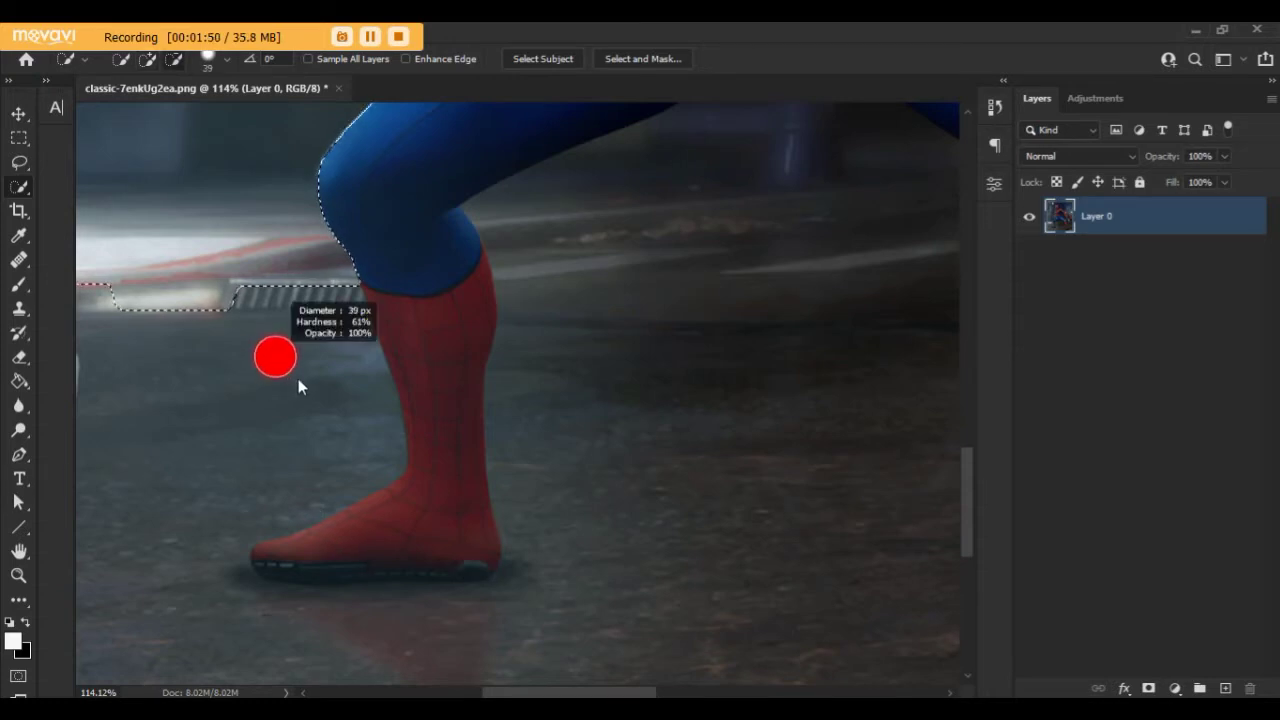
{"action": "scroll", "coordinate": [323, 403], "scroll_direction": "down", "scroll_amount": 2}
{"action": "scroll", "coordinate": [329, 409], "scroll_direction": "down", "scroll_amount": 2}
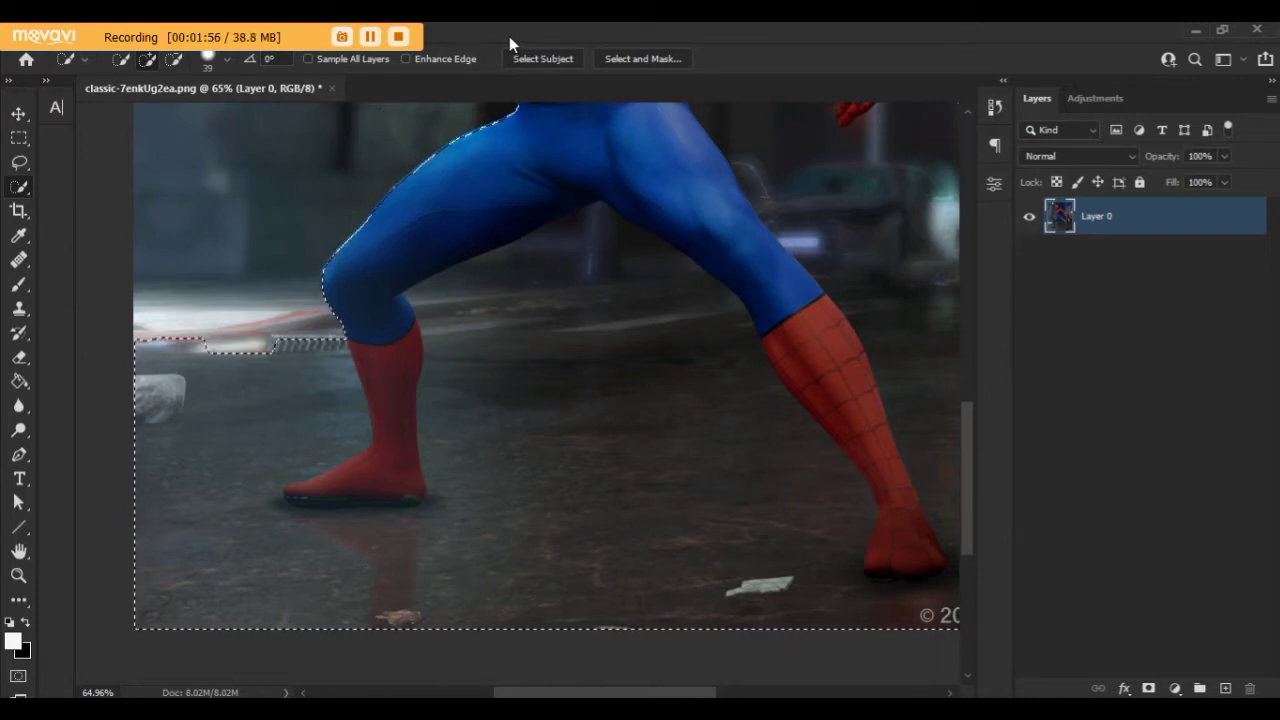
{"action": "left_click_drag", "start_coordinate": [507, 36], "coordinate": [489, 72]}
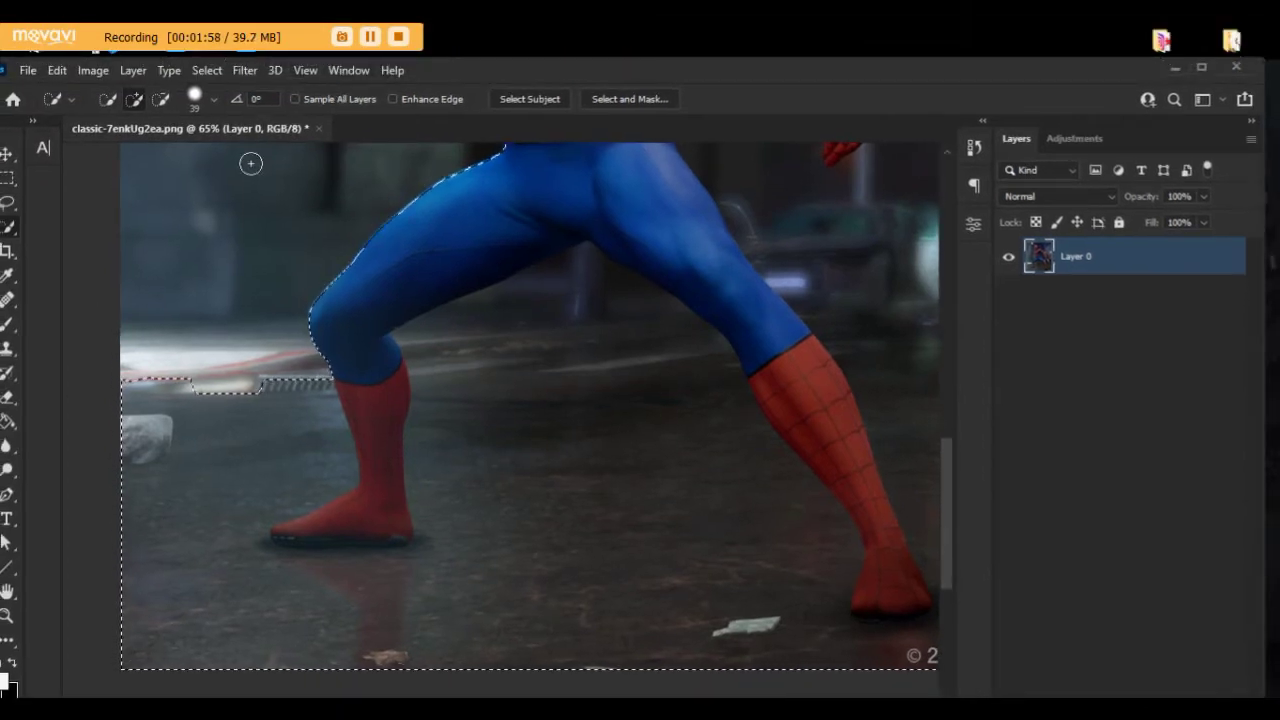
Step: Deselect, auto-select Spider-Man with Select > Subject, and fit the image to the window
{"action": "key", "text": "ctrl+d"}
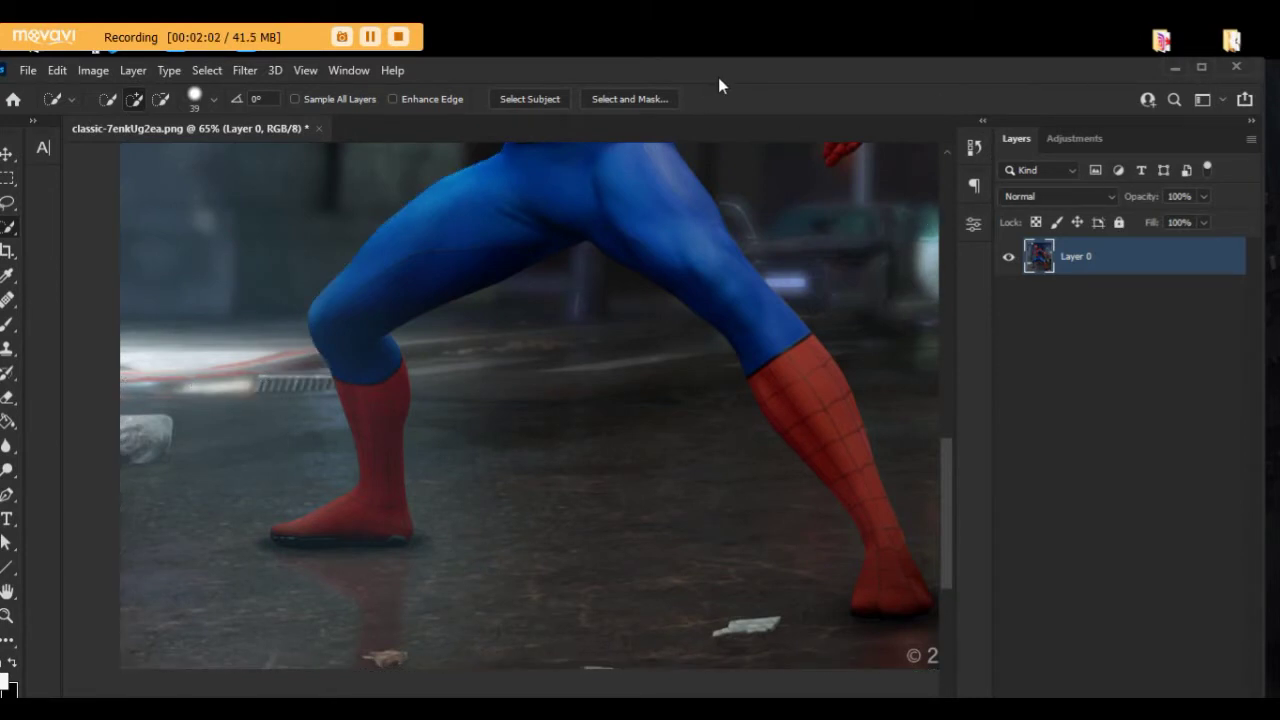
{"action": "left_click_drag", "start_coordinate": [732, 77], "coordinate": [740, 77]}
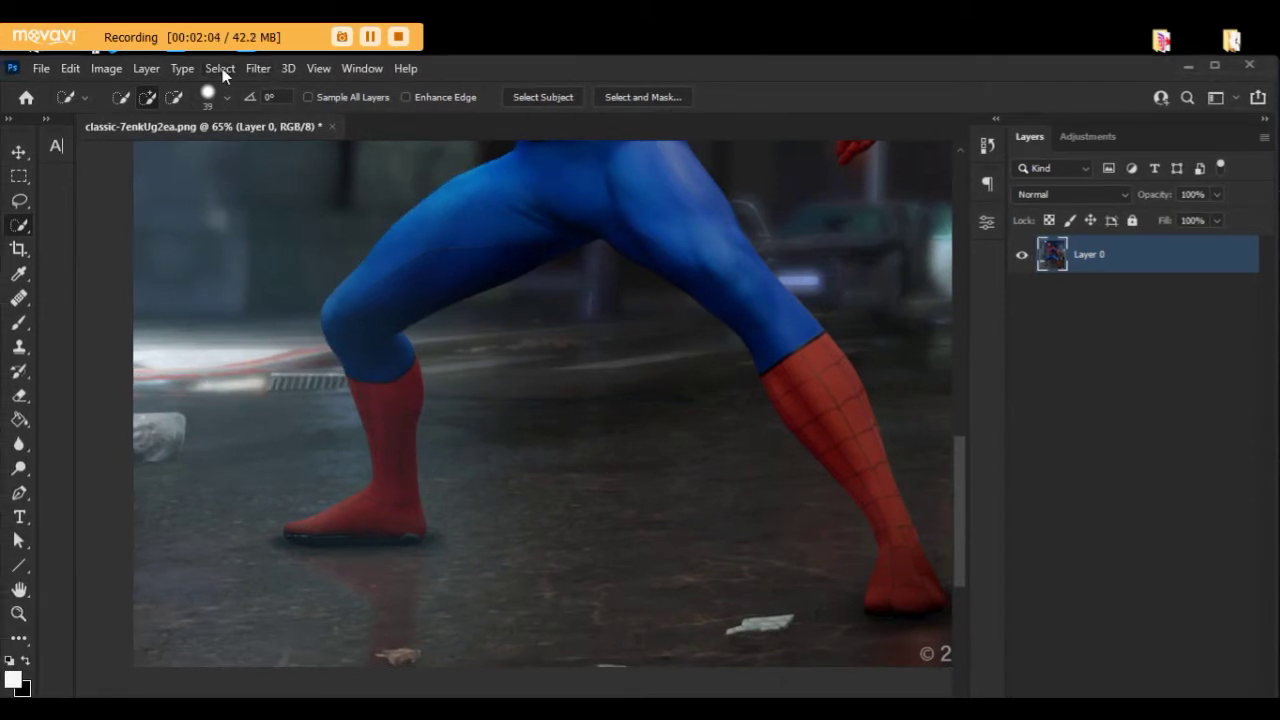
{"action": "left_click", "coordinate": [220, 68]}
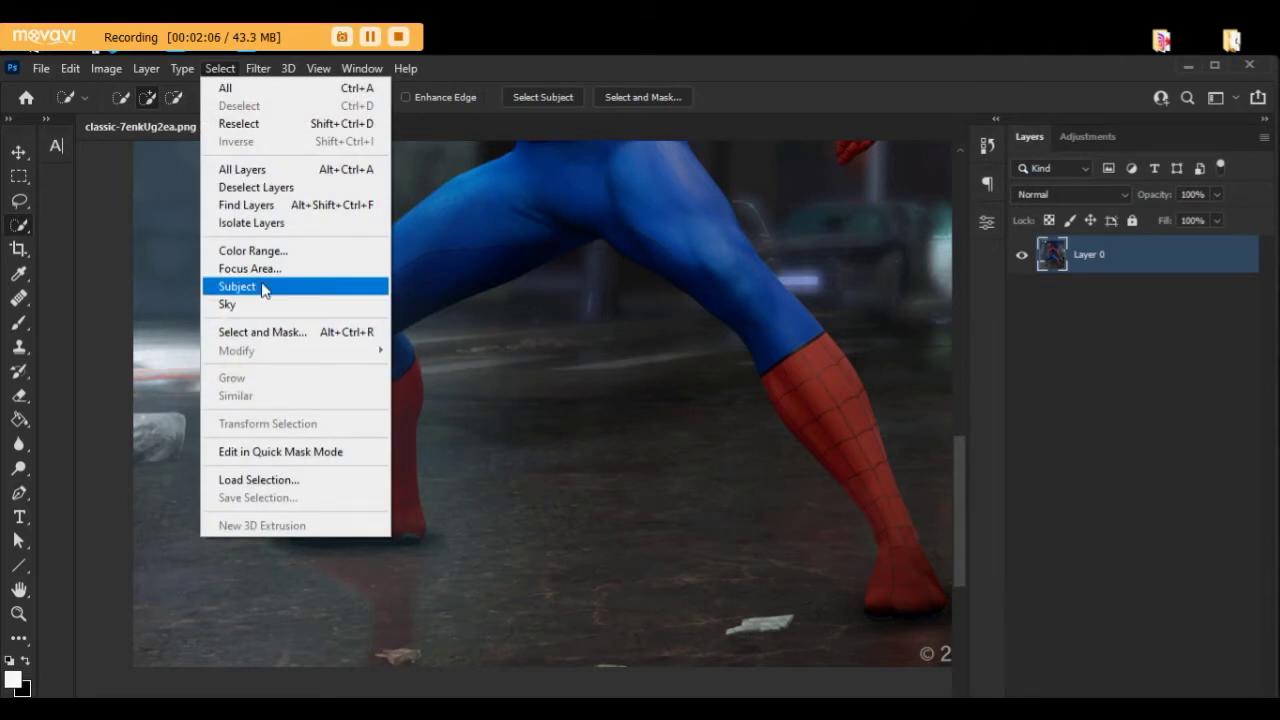
{"action": "left_click", "coordinate": [262, 287]}
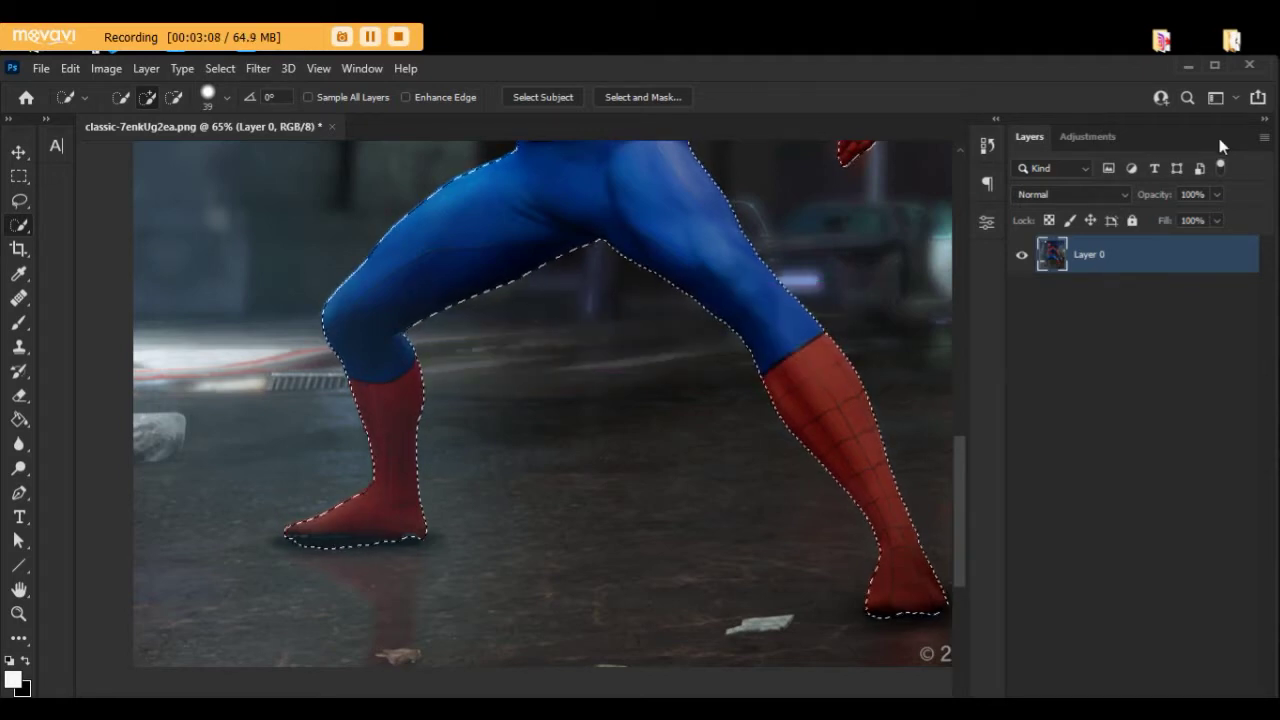
{"action": "key", "text": "ctrl+0"}
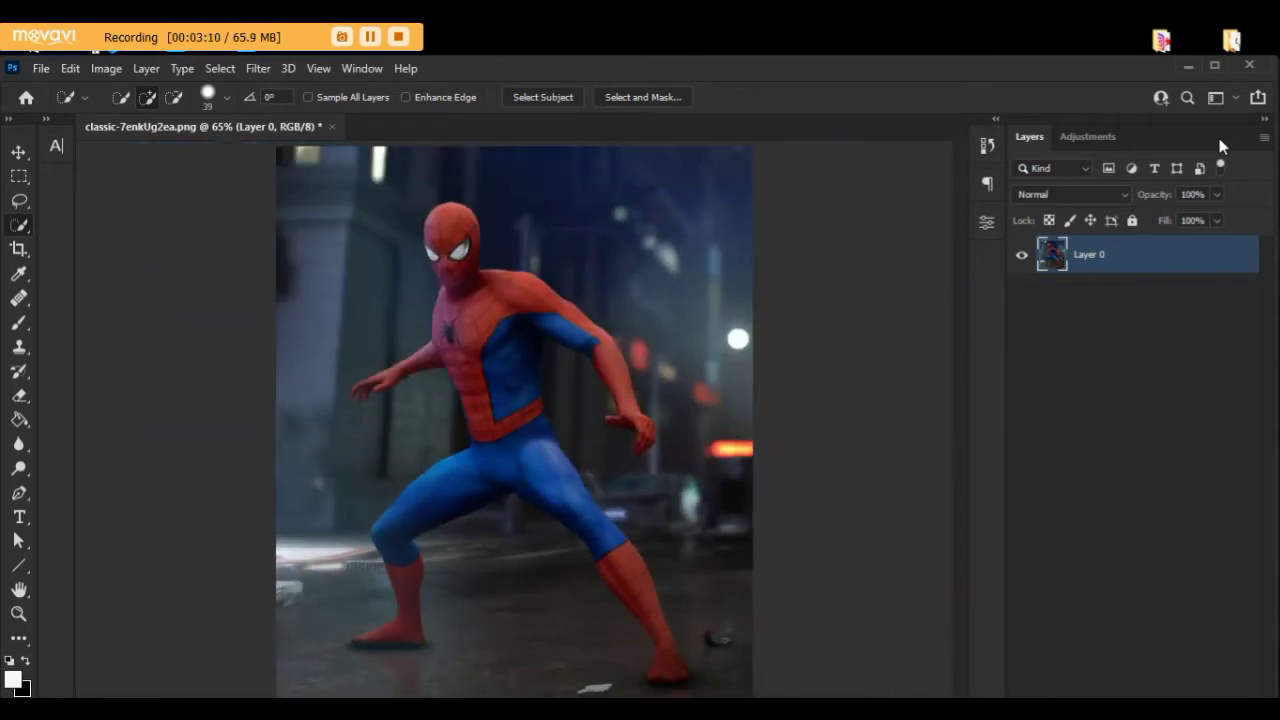
Step: Copy Spider-Man onto a new Layer 1, deselect, and hide the original photo layer
{"action": "left_click", "coordinate": [1214, 66]}
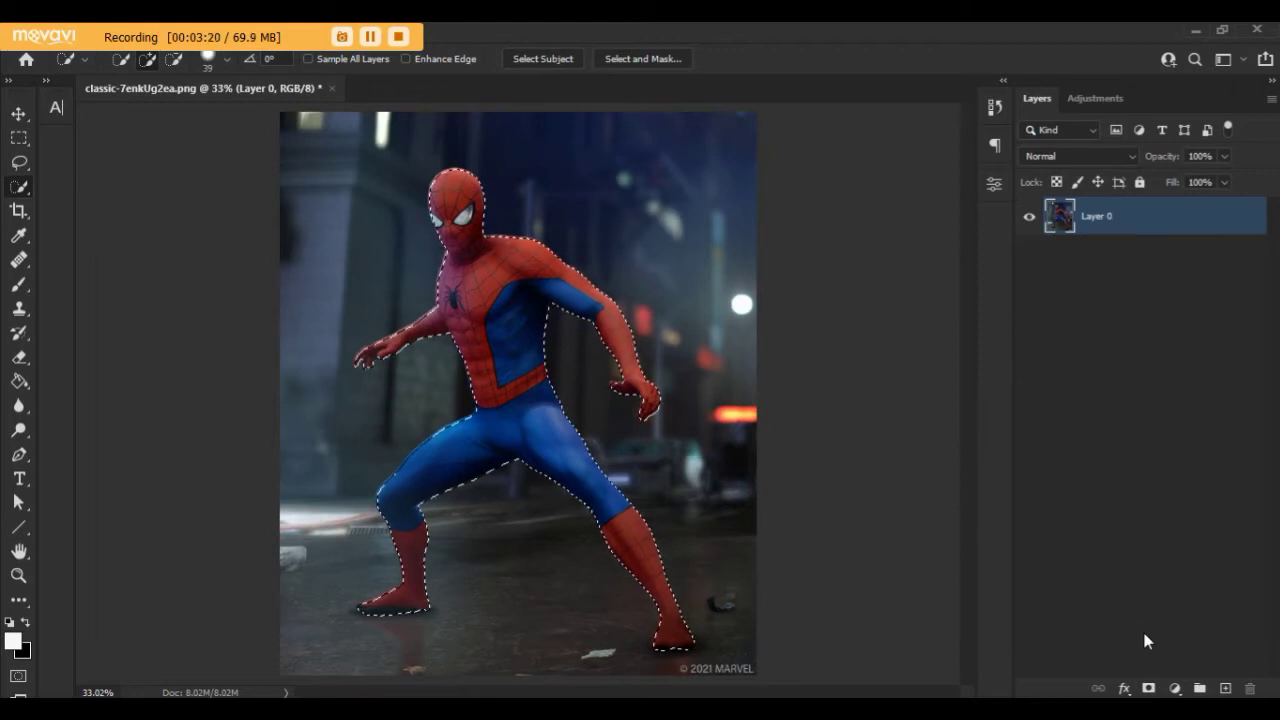
{"action": "key", "text": "ctrl+shift+alt+n"}
{"action": "key", "text": "ctrl+d"}
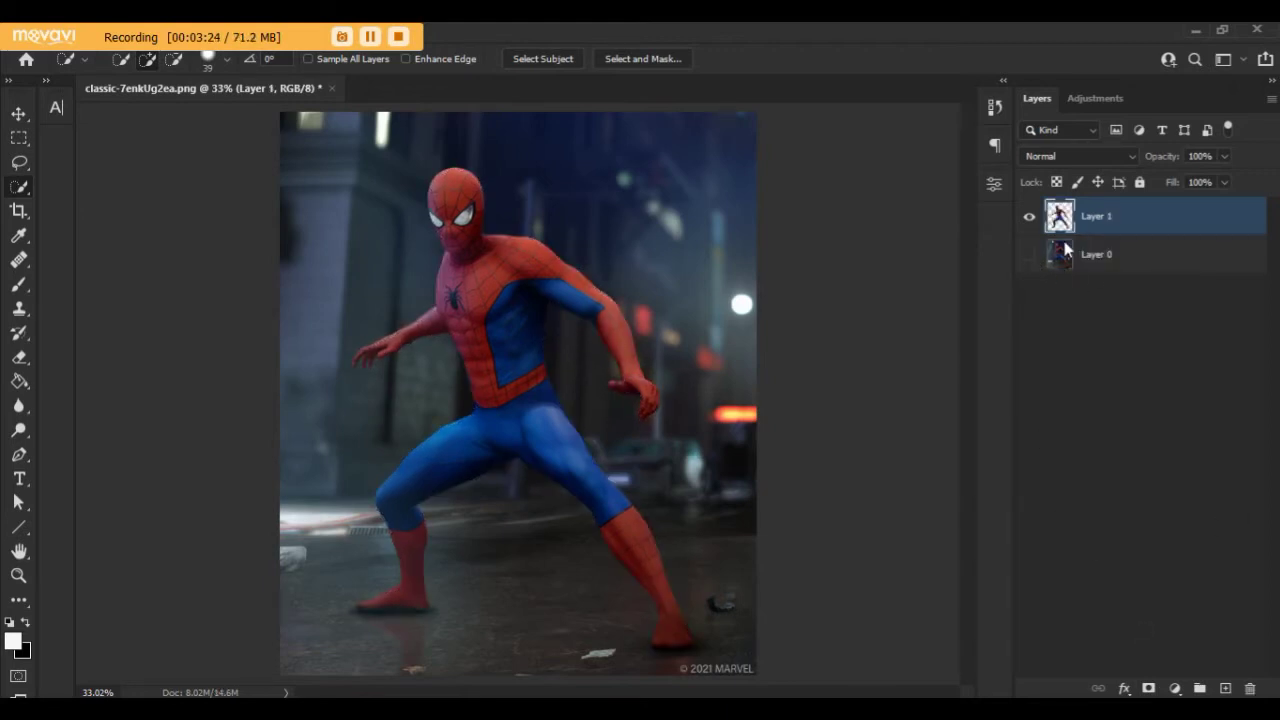
{"action": "left_click", "coordinate": [1030, 256]}
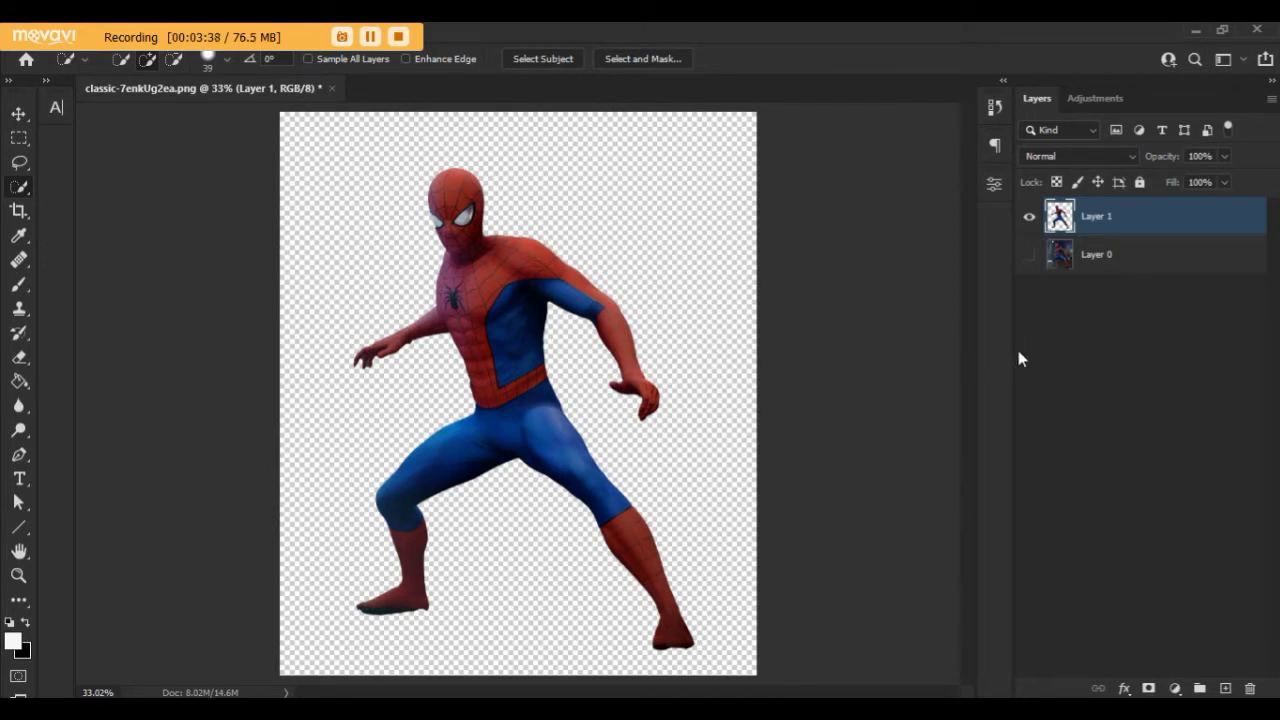
{"action": "key", "text": "ctrl+alt+c"}
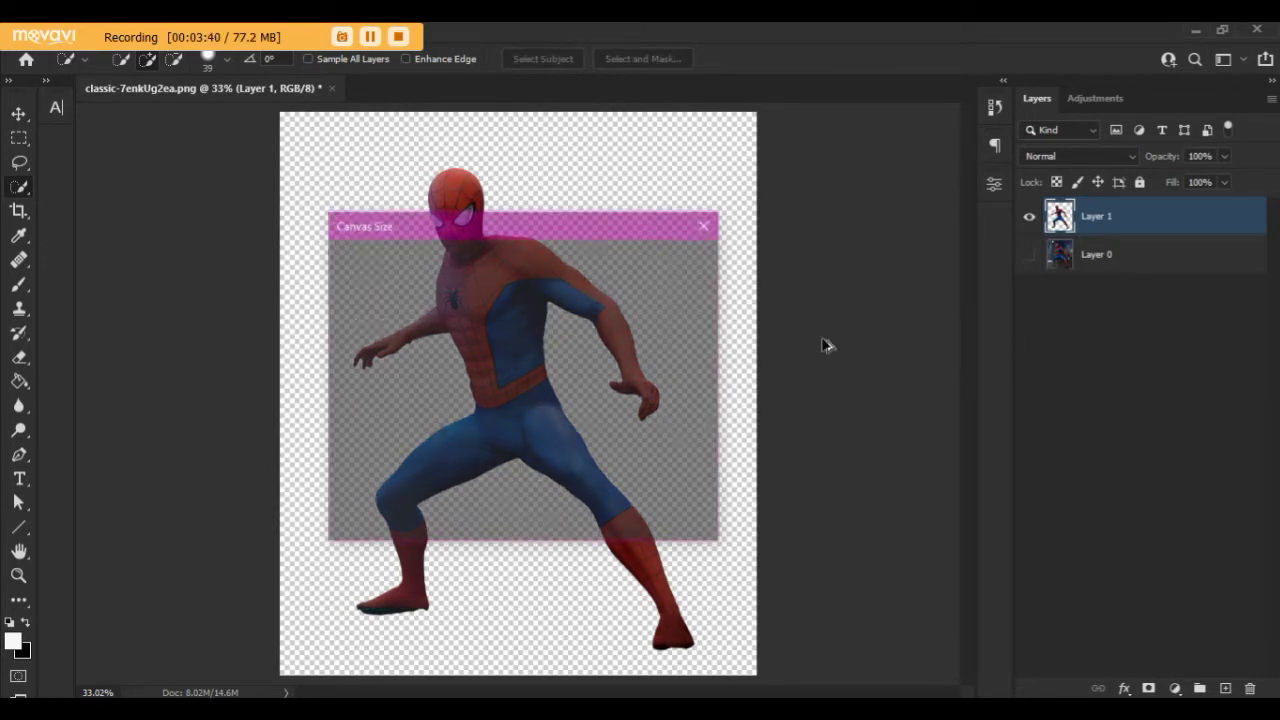
{"action": "left_click", "coordinate": [601, 348]}
{"action": "left_click", "coordinate": [580, 376]}
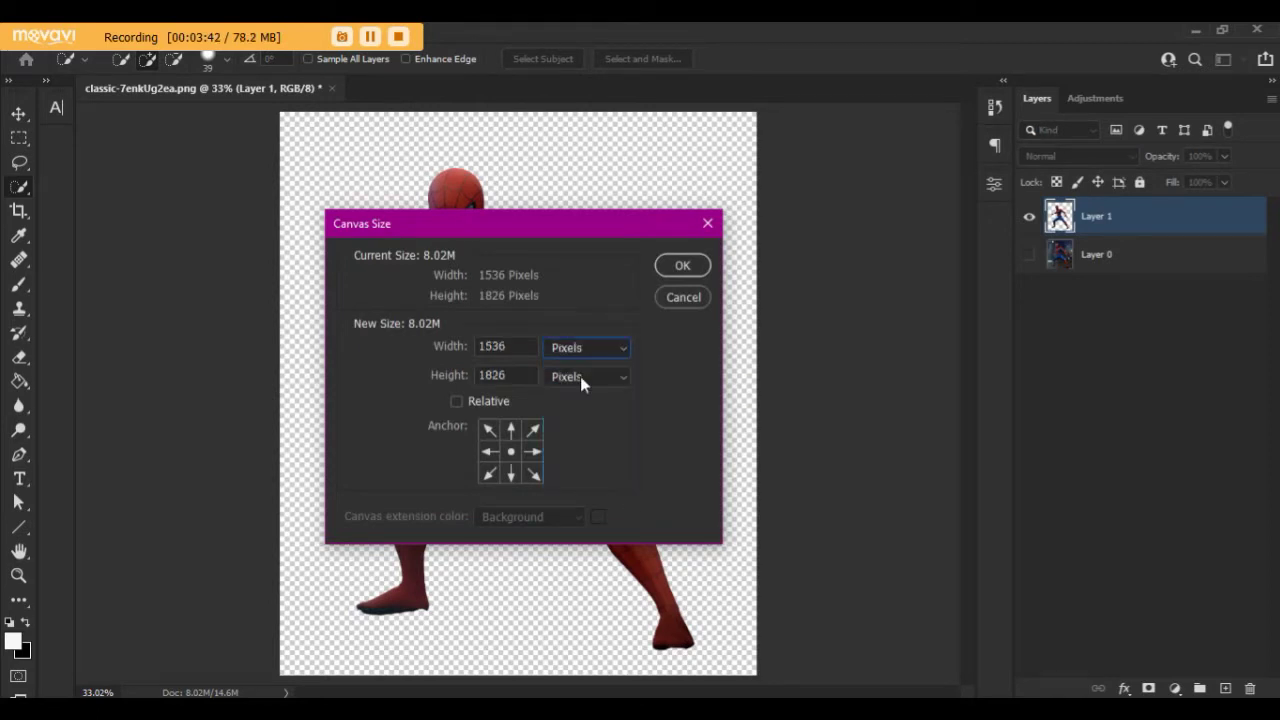
{"action": "left_click", "coordinate": [683, 298]}
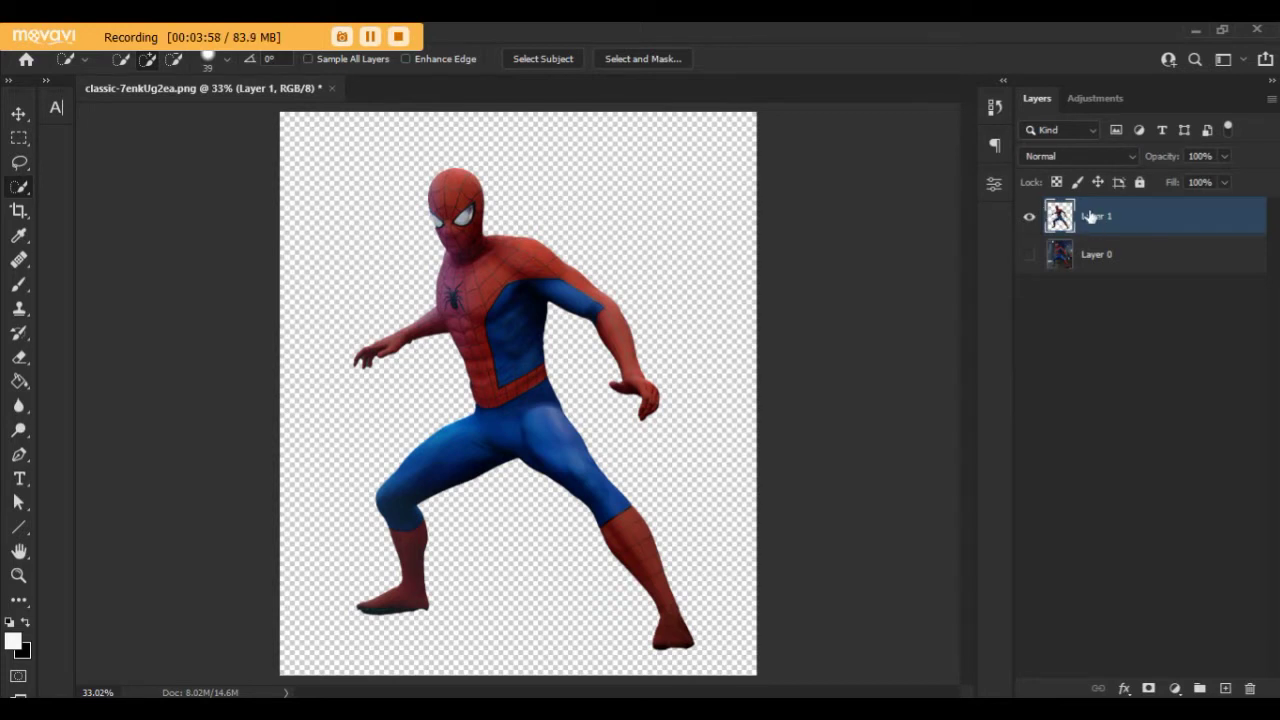
Step: Duplicate the Spider-Man layer three times, keeping only Layer 1 copy 3 visible
{"action": "key", "text": "ctrl+j"}
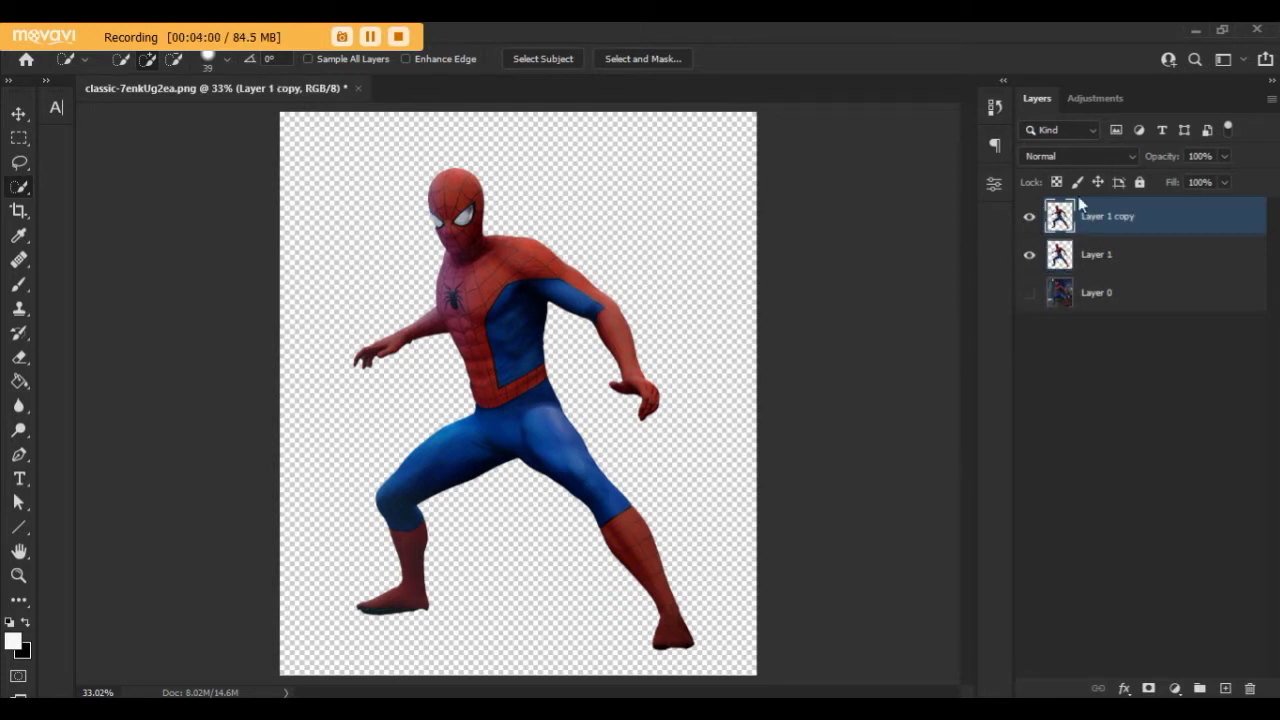
{"action": "key", "text": "ctrl+j"}
{"action": "key", "text": "ctrl+j"}
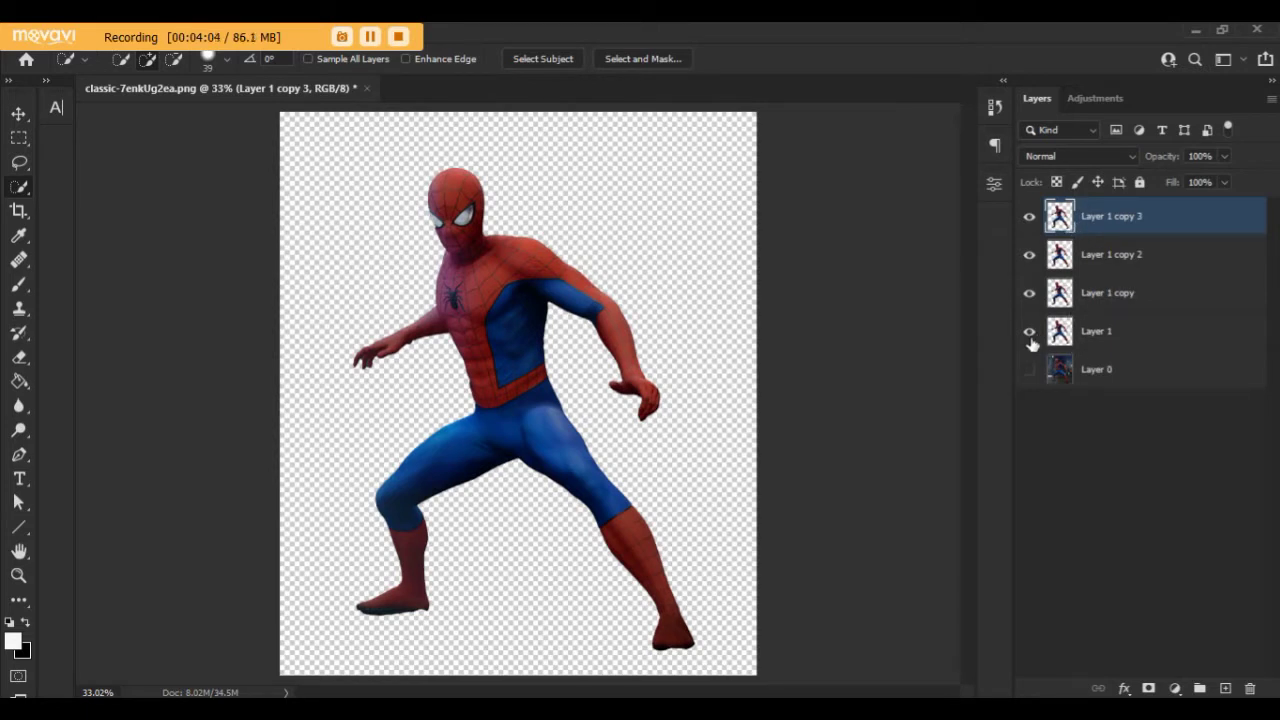
{"action": "left_click", "coordinate": [1118, 340]}
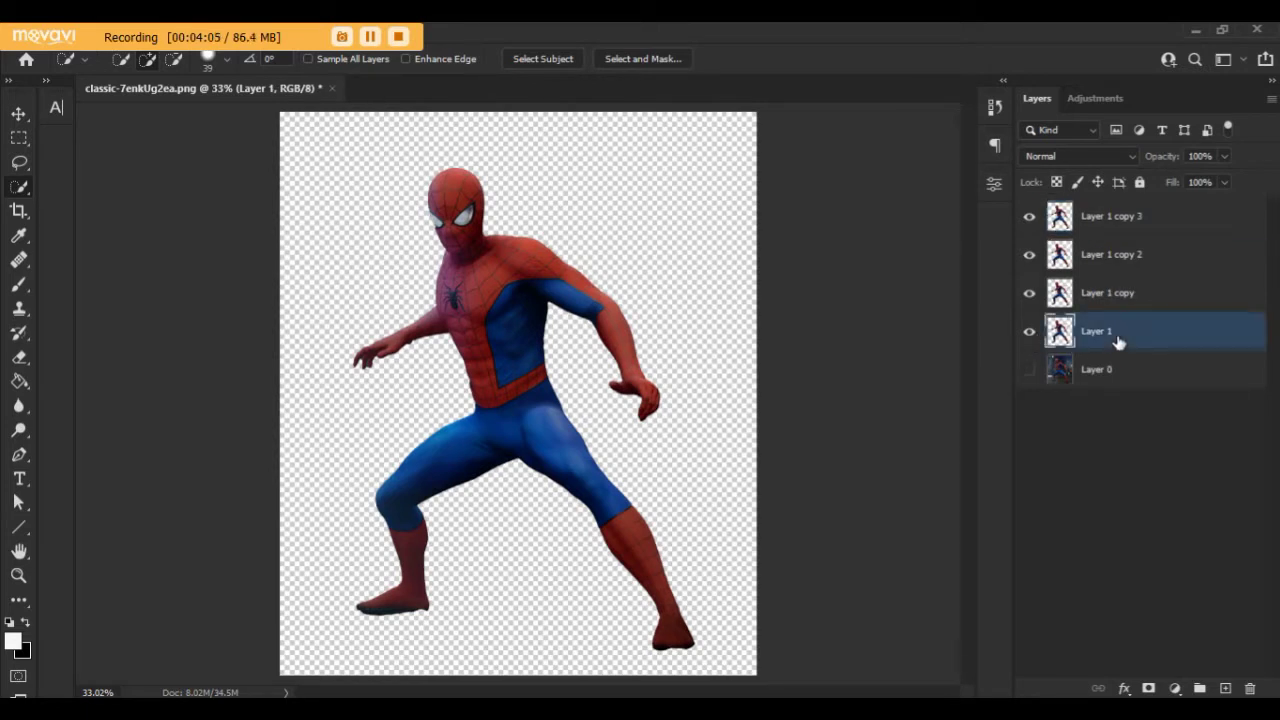
{"action": "left_click", "coordinate": [1030, 332]}
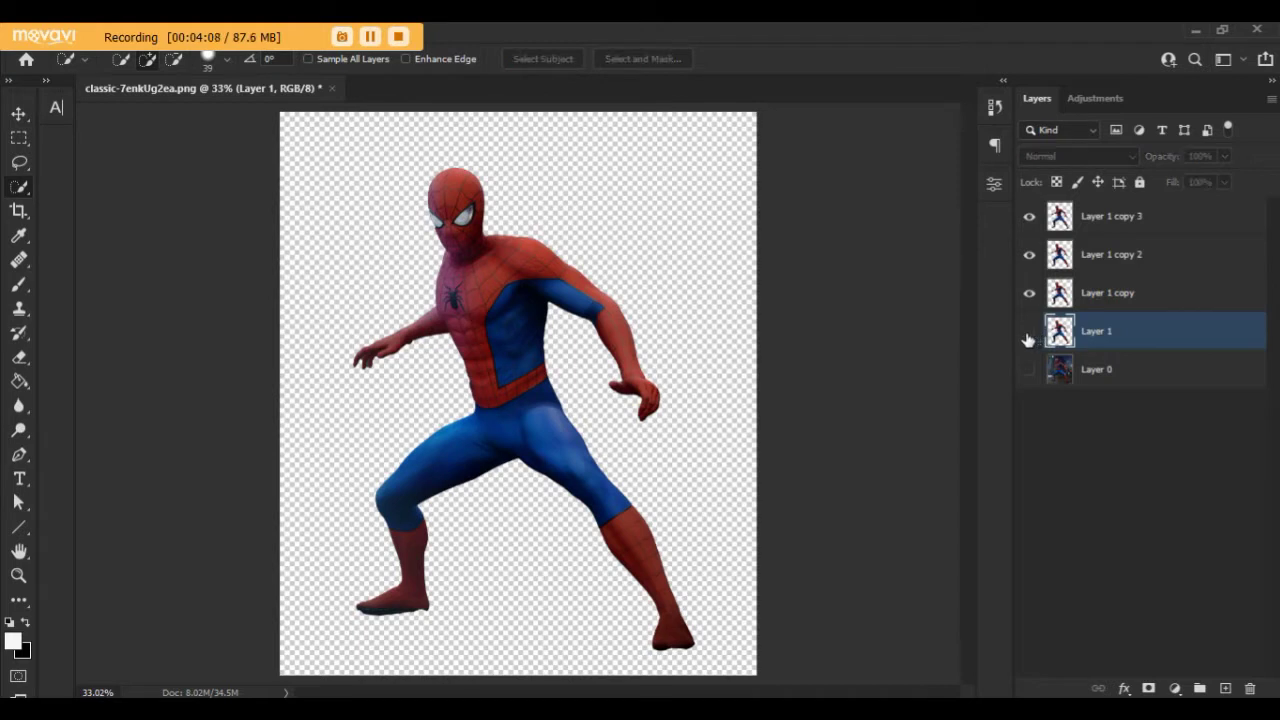
{"action": "left_click_drag", "start_coordinate": [1029, 216], "coordinate": [1029, 263]}
{"action": "left_click", "coordinate": [1029, 293]}
{"action": "left_click", "coordinate": [1030, 217]}
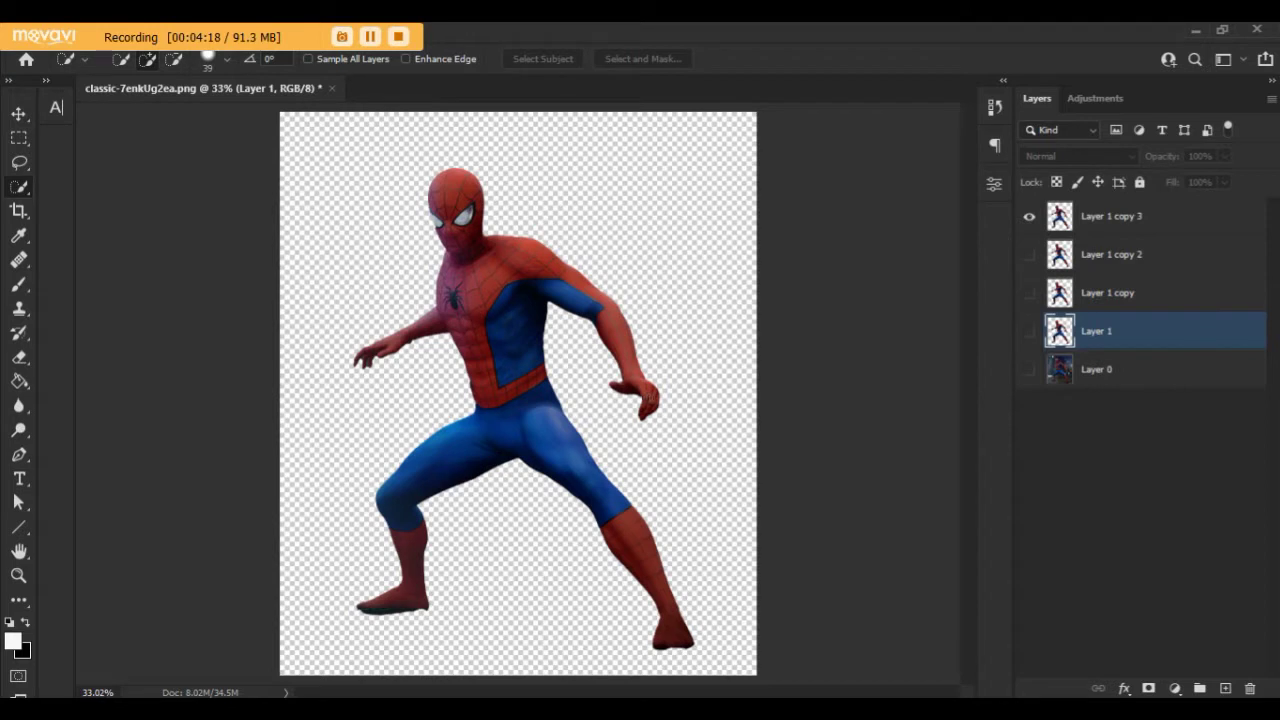
Step: Rename copy 3 to Original, copy 2 to BLur Minimum and copy to BLur Maximum
{"action": "double_click", "coordinate": [1092, 220]}
{"action": "type", "text": "c"}
{"action": "key", "text": "Return"}
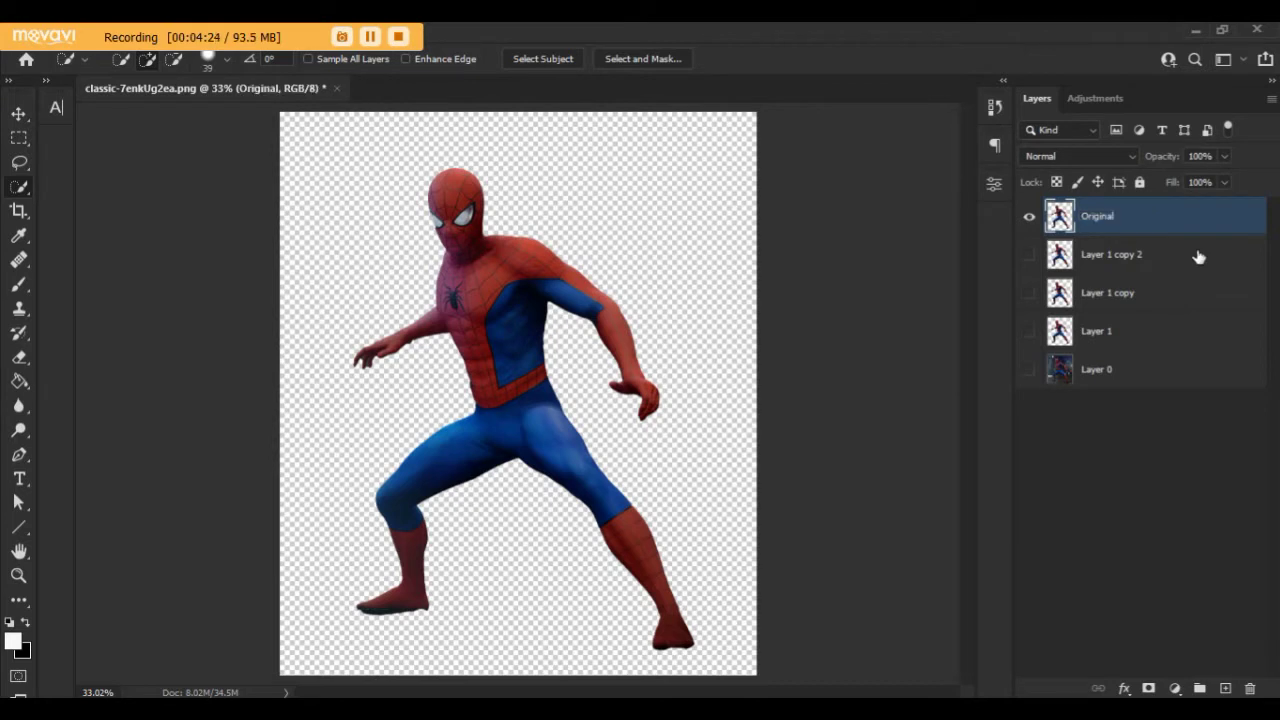
{"action": "left_click", "coordinate": [1030, 256]}
{"action": "double_click", "coordinate": [1110, 262]}
{"action": "type", "text": "Blur Minim"}
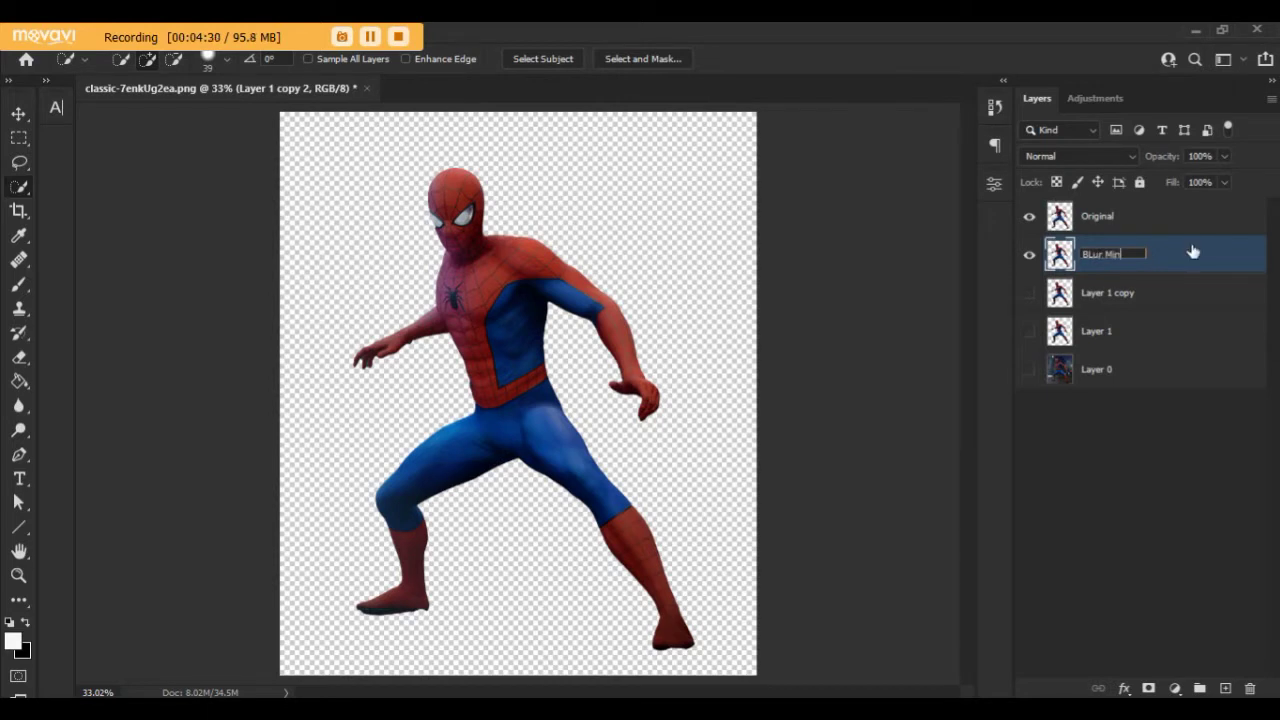
{"action": "type", "text": "um"}
{"action": "left_click", "coordinate": [1175, 289]}
{"action": "double_click", "coordinate": [1120, 293]}
{"action": "key", "text": "BackSpace"}
{"action": "type", "text": "BLur Maximum"}
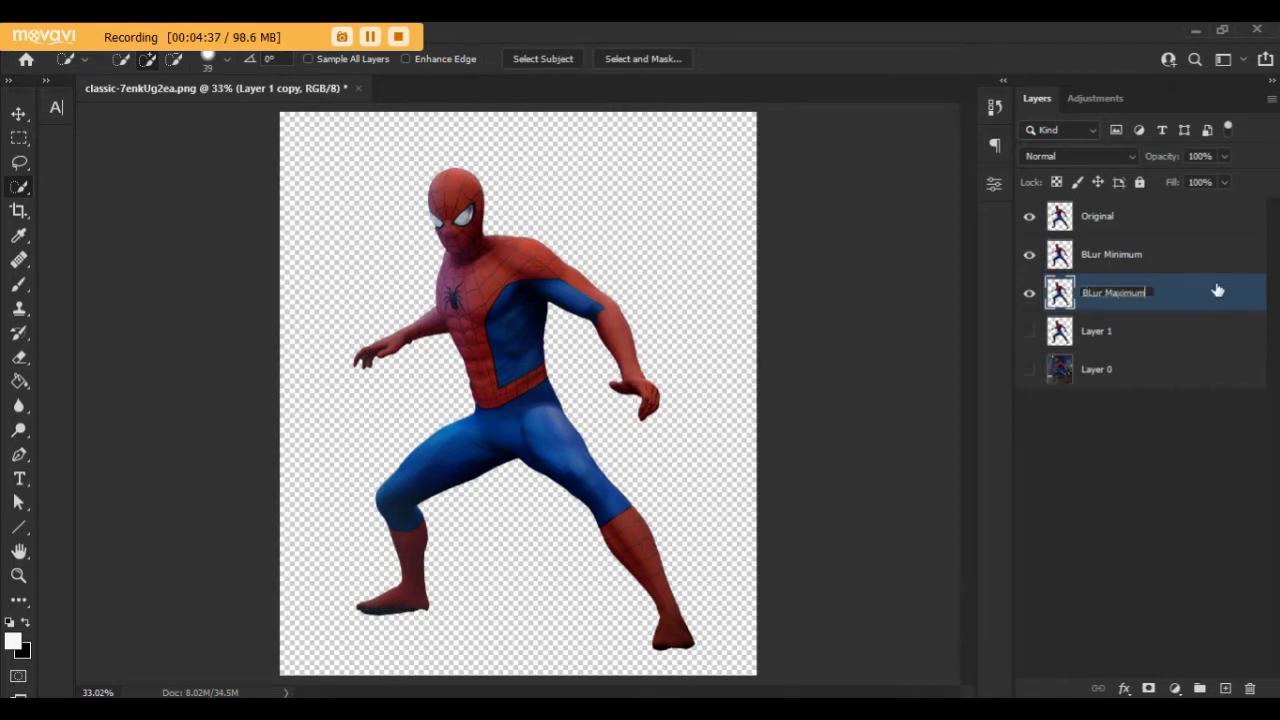
{"action": "left_click", "coordinate": [1217, 290]}
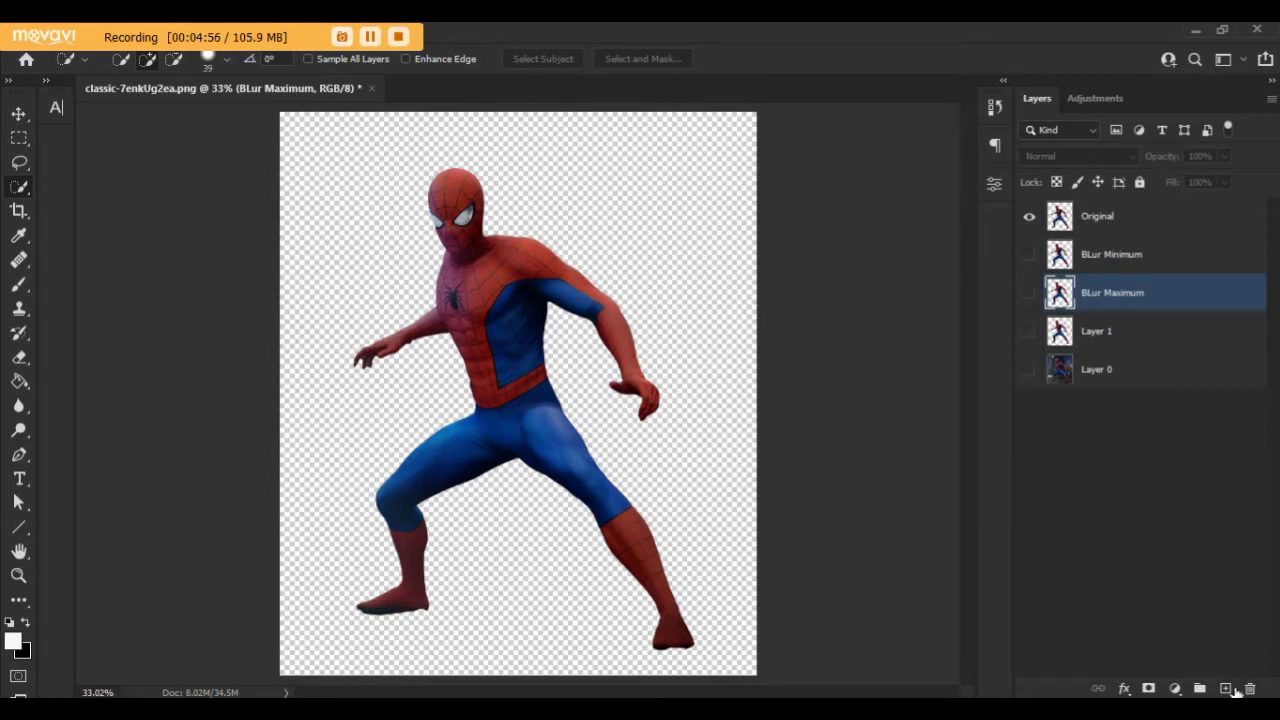
Step: Create a new Layer 2 above Original and fill it with 50% Gray
{"action": "left_click", "coordinate": [1097, 229]}
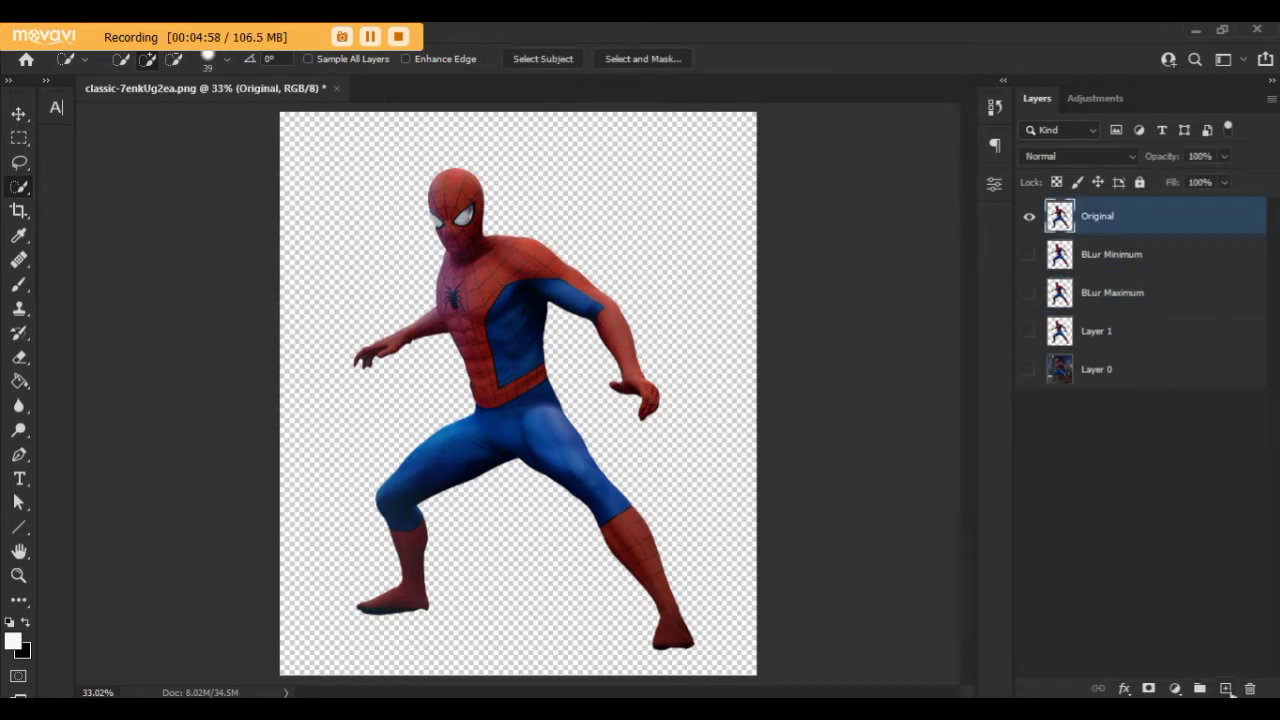
{"action": "left_click", "coordinate": [1225, 688]}
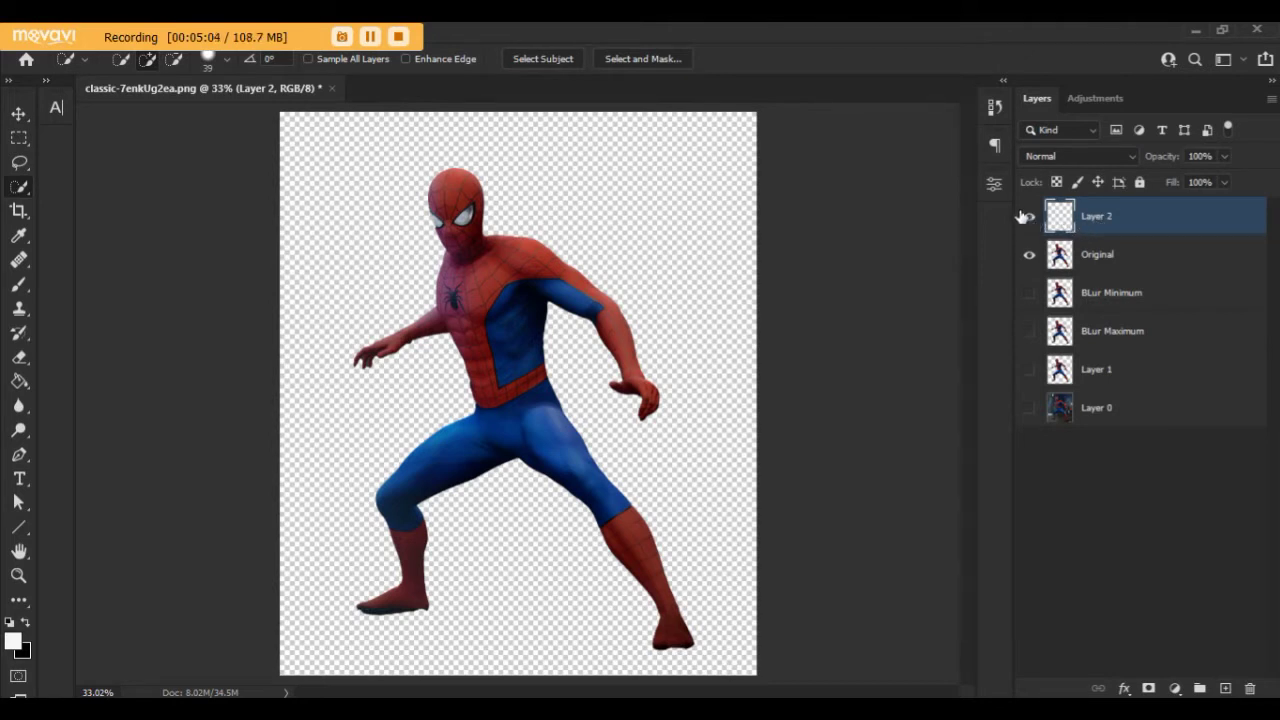
{"action": "key", "text": "shift+F5"}
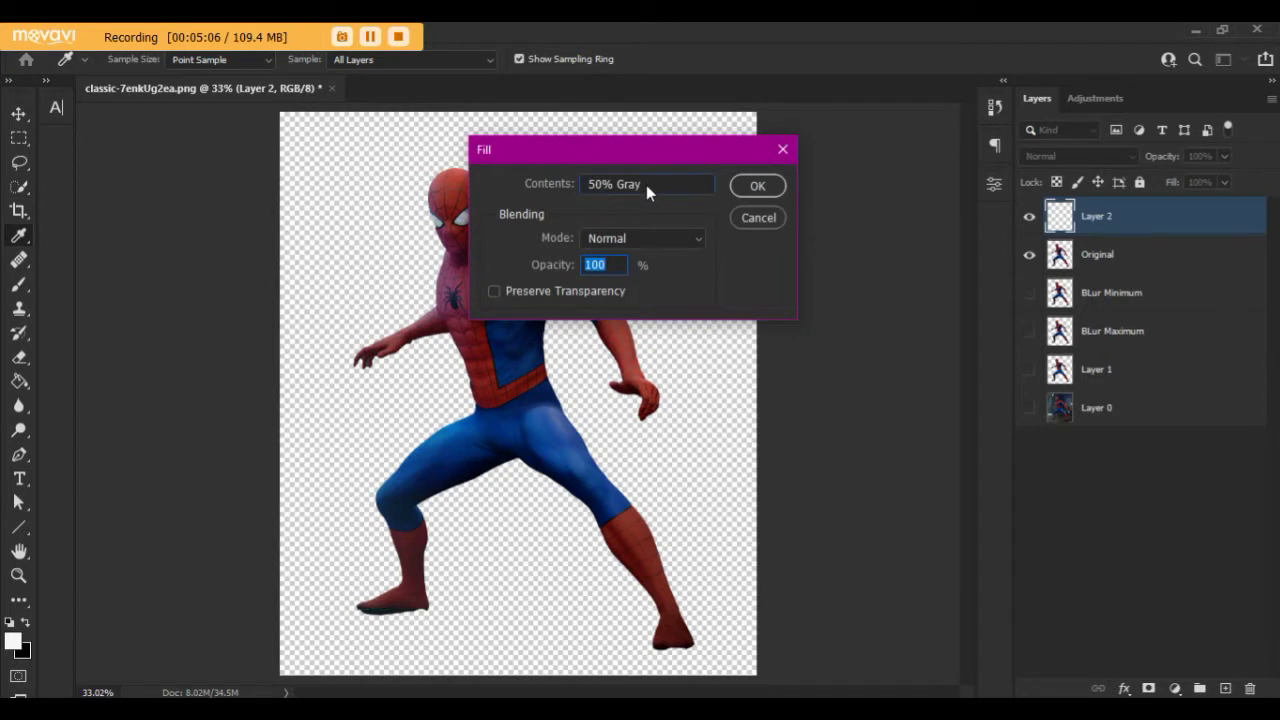
{"action": "left_click", "coordinate": [646, 186]}
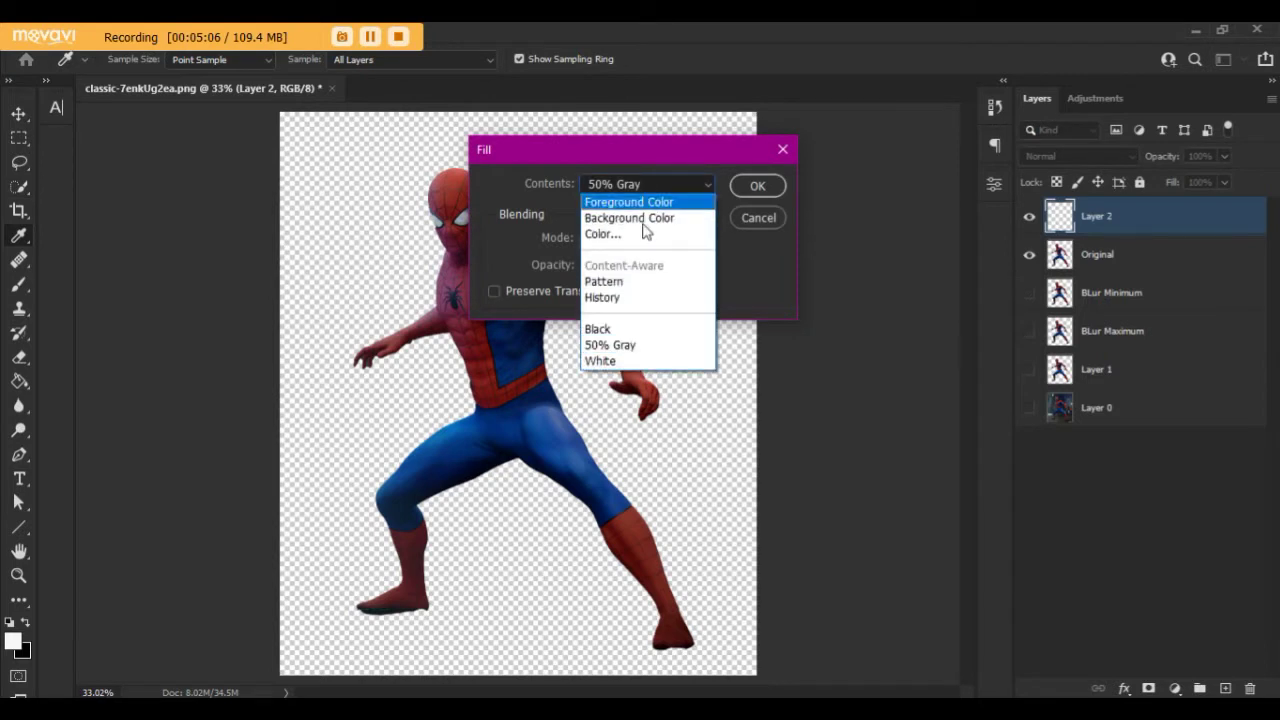
{"action": "left_click", "coordinate": [620, 350]}
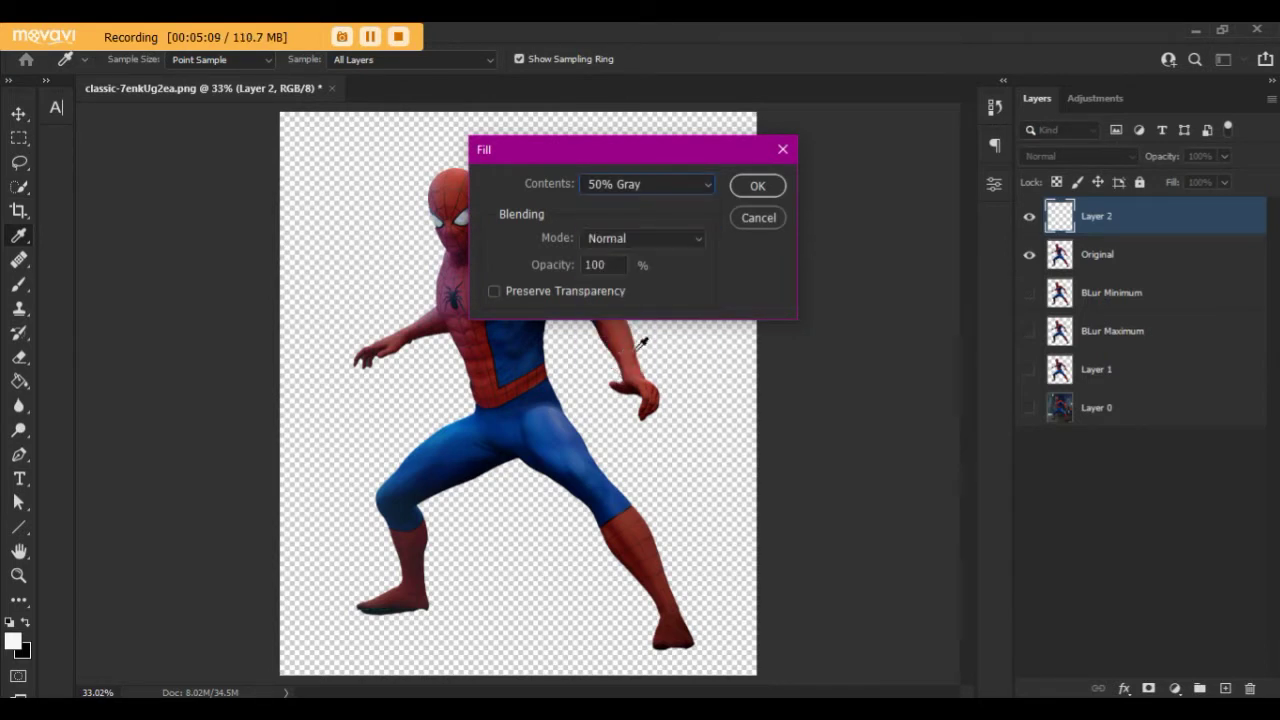
{"action": "left_click", "coordinate": [755, 188]}
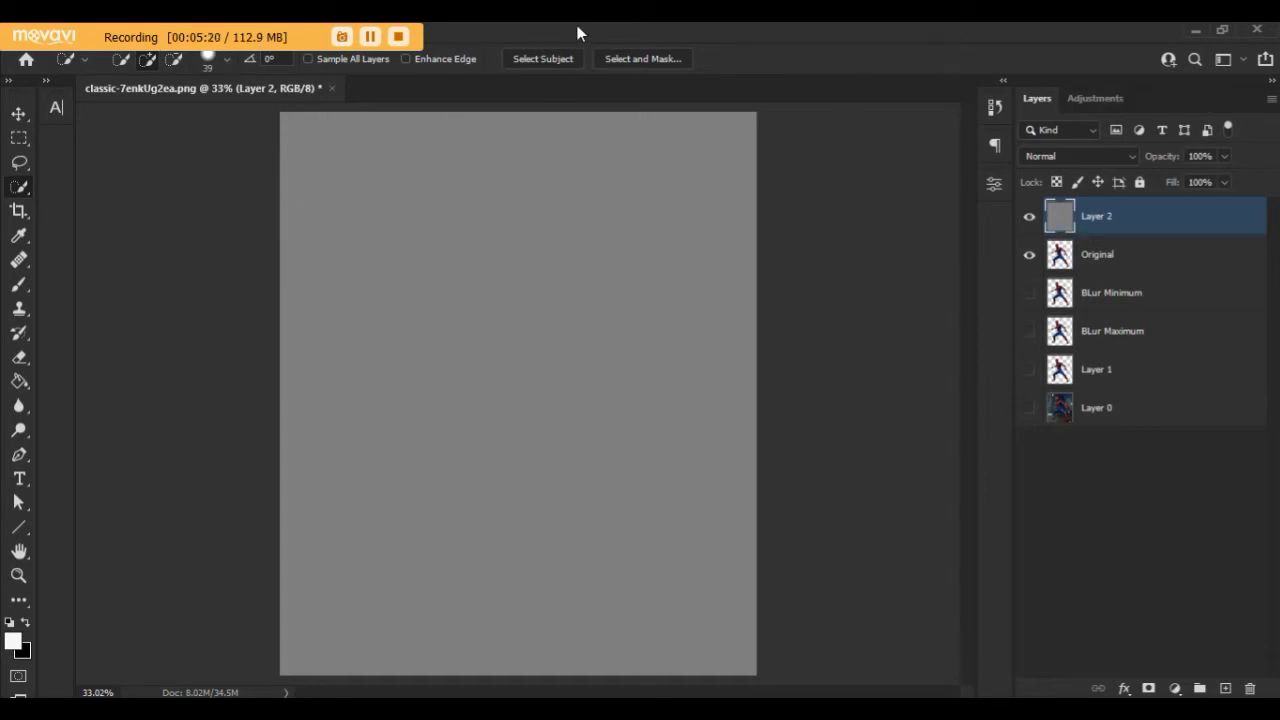
{"action": "left_click_drag", "start_coordinate": [504, 41], "coordinate": [502, 78]}
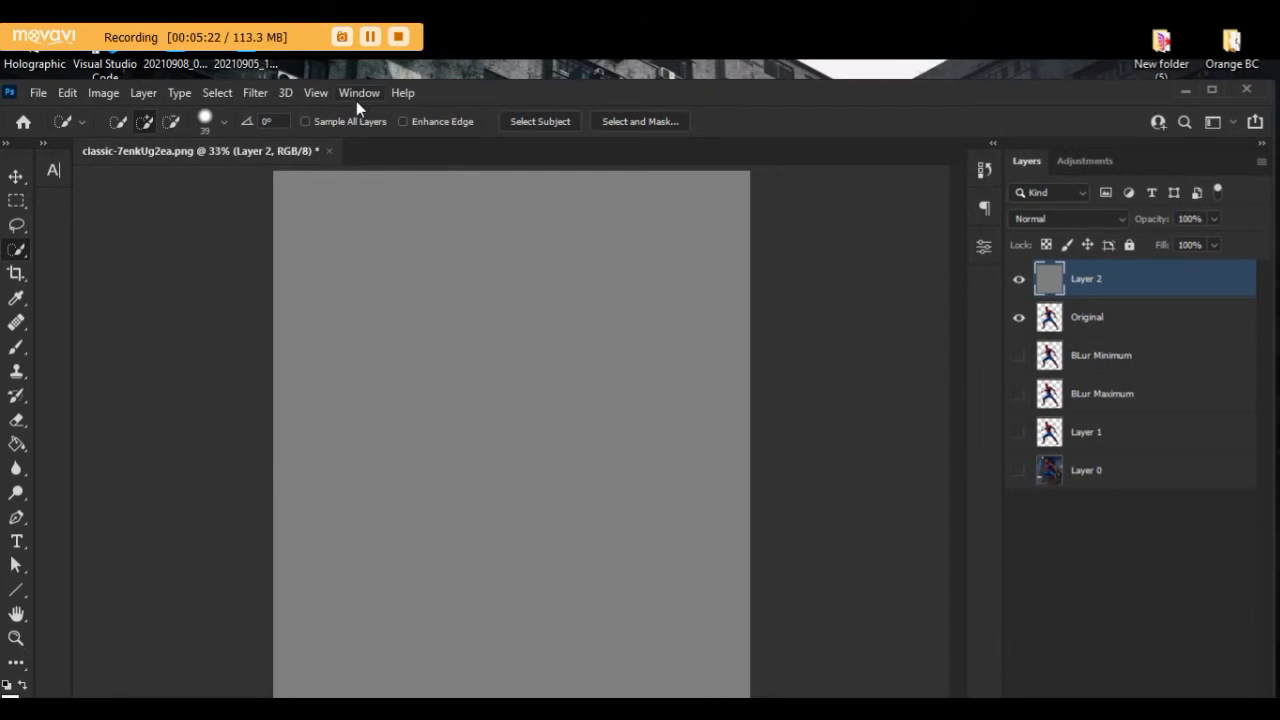
Step: Show the Channels panel via Window > Channels and dock it beside Layers
{"action": "left_click", "coordinate": [356, 98]}
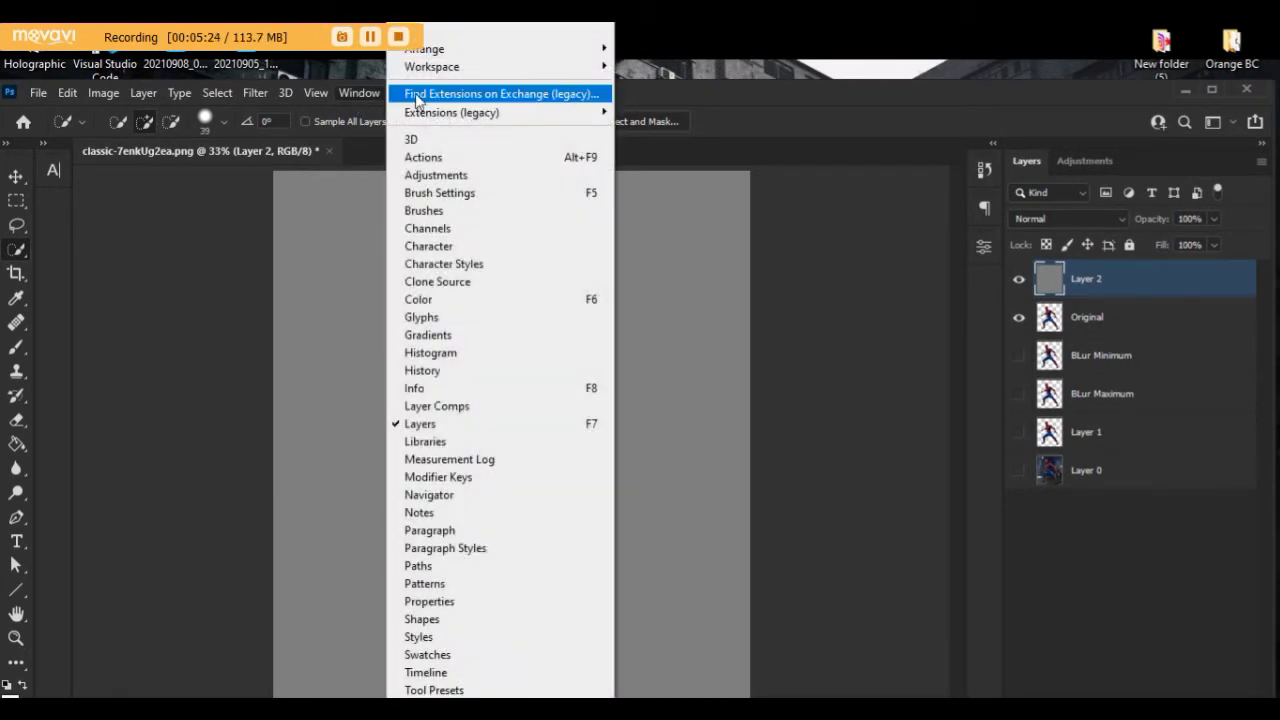
{"action": "left_click", "coordinate": [428, 228]}
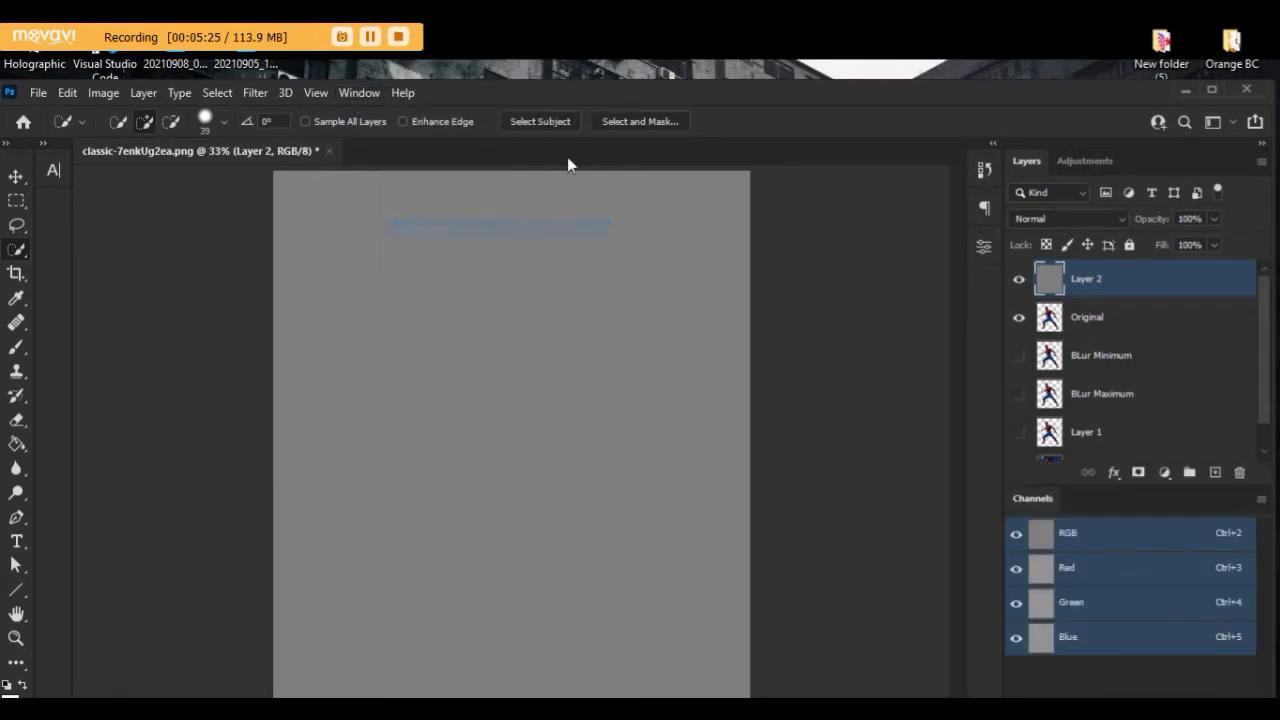
{"action": "double_click", "coordinate": [604, 97]}
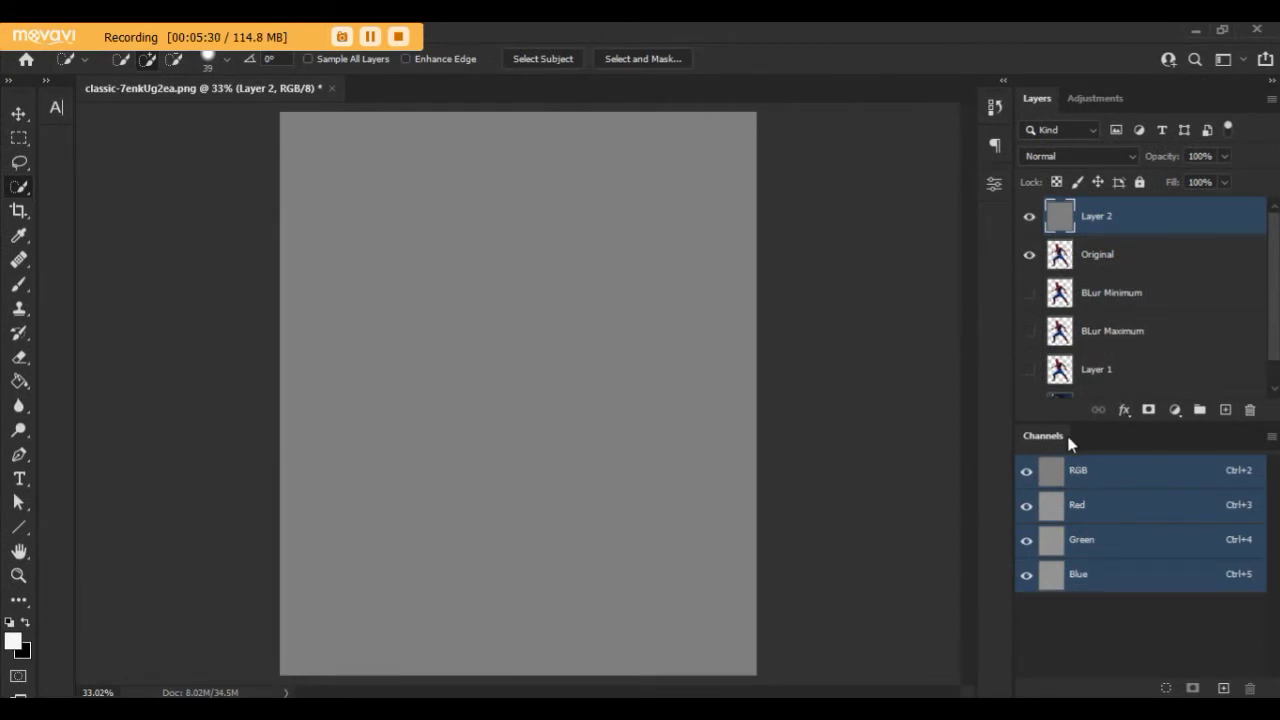
{"action": "left_click_drag", "start_coordinate": [1043, 435], "coordinate": [1015, 268]}
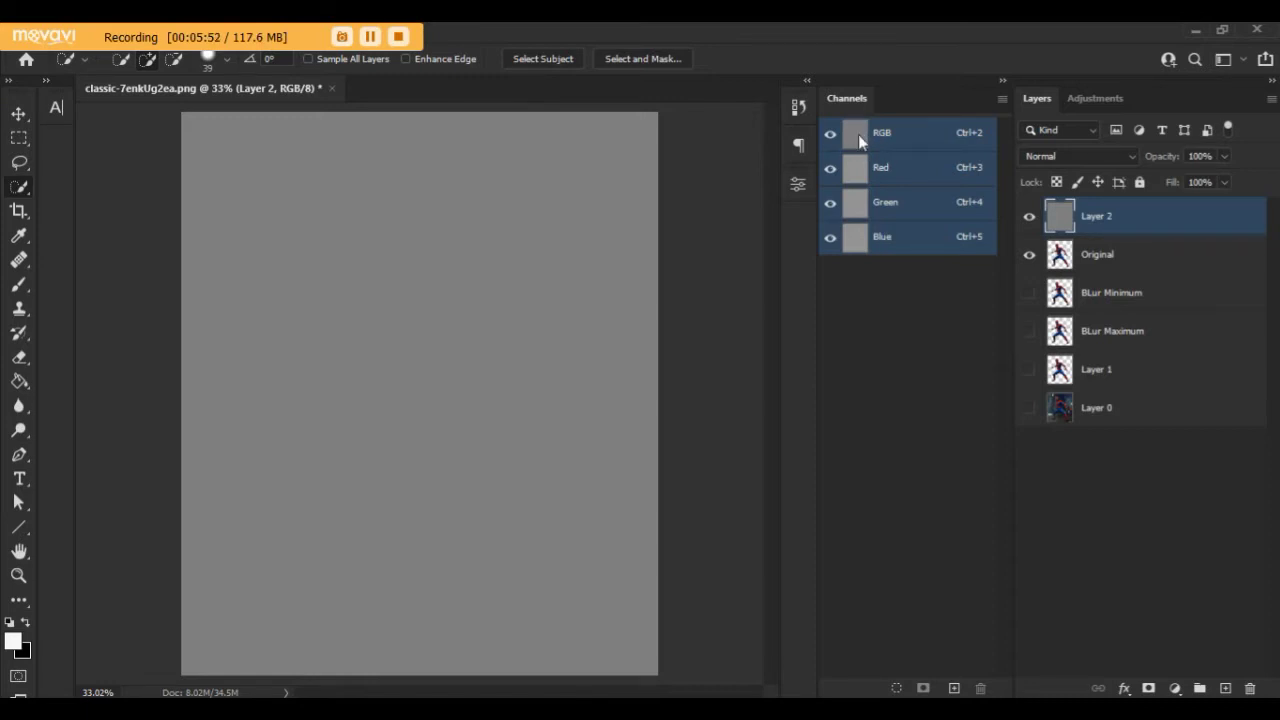
Step: Load the RGB channel as a selection and dismiss the no-pixels-selected warning
{"action": "left_click", "coordinate": [856, 134], "text": "ctrl"}
{"action": "left_click", "coordinate": [630, 291]}
{"action": "left_click_drag", "start_coordinate": [571, 38], "coordinate": [585, 75]}
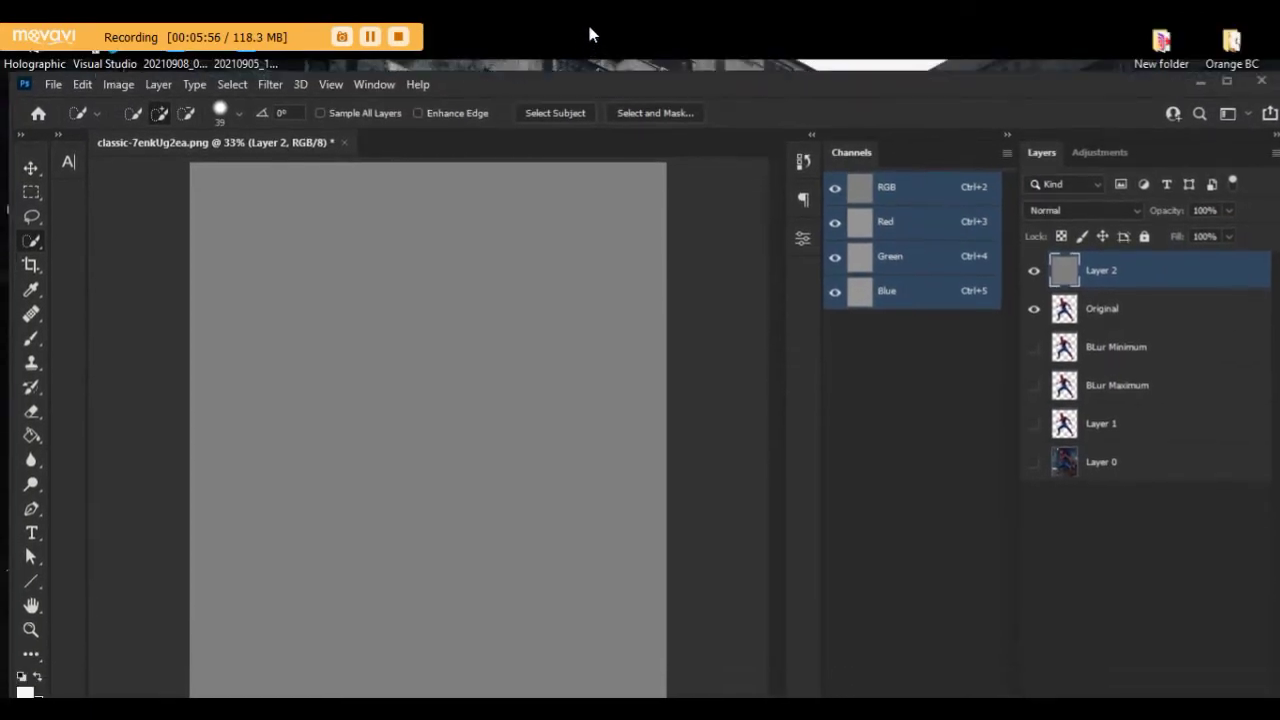
{"action": "left_click", "coordinate": [268, 77]}
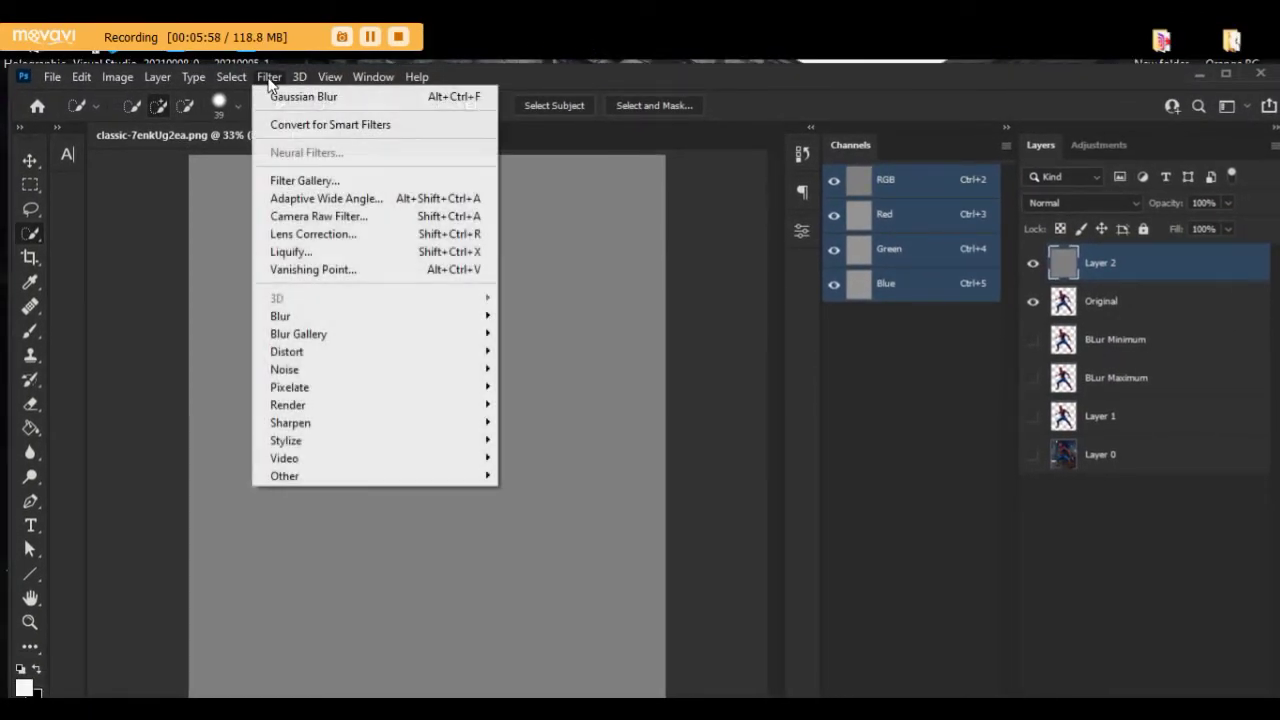
{"action": "left_click", "coordinate": [320, 183]}
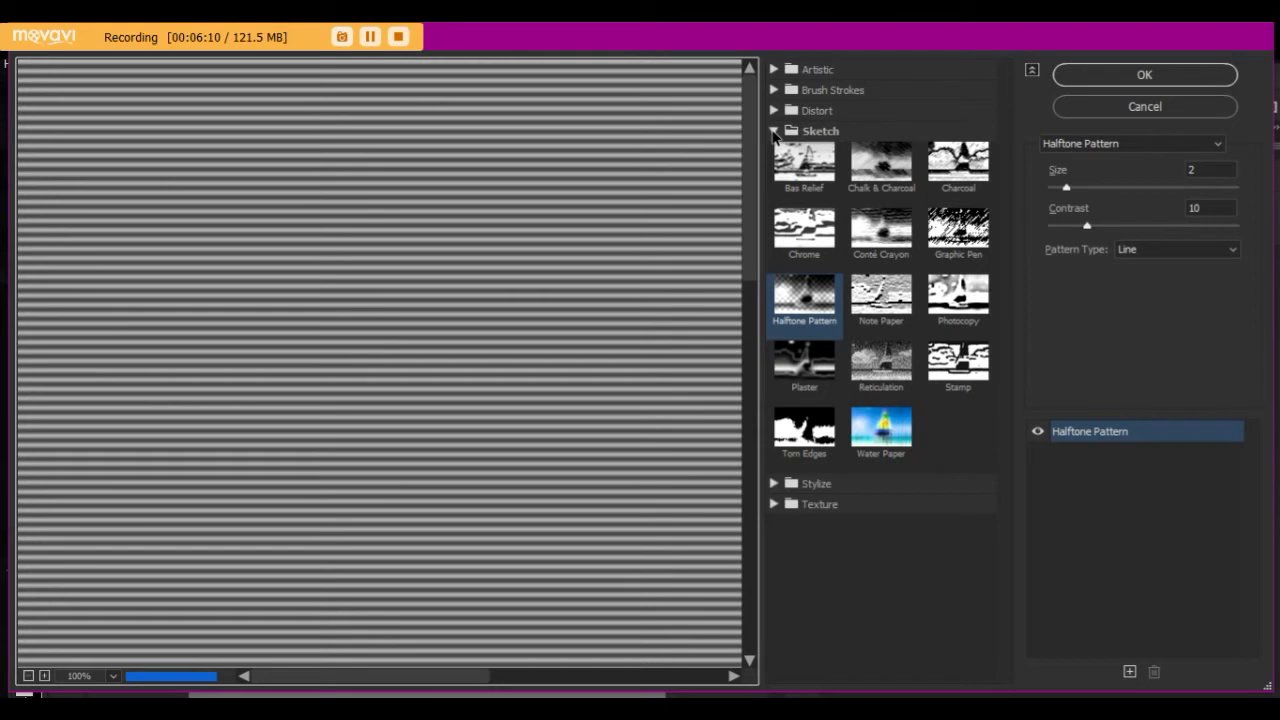
{"action": "left_click", "coordinate": [816, 132]}
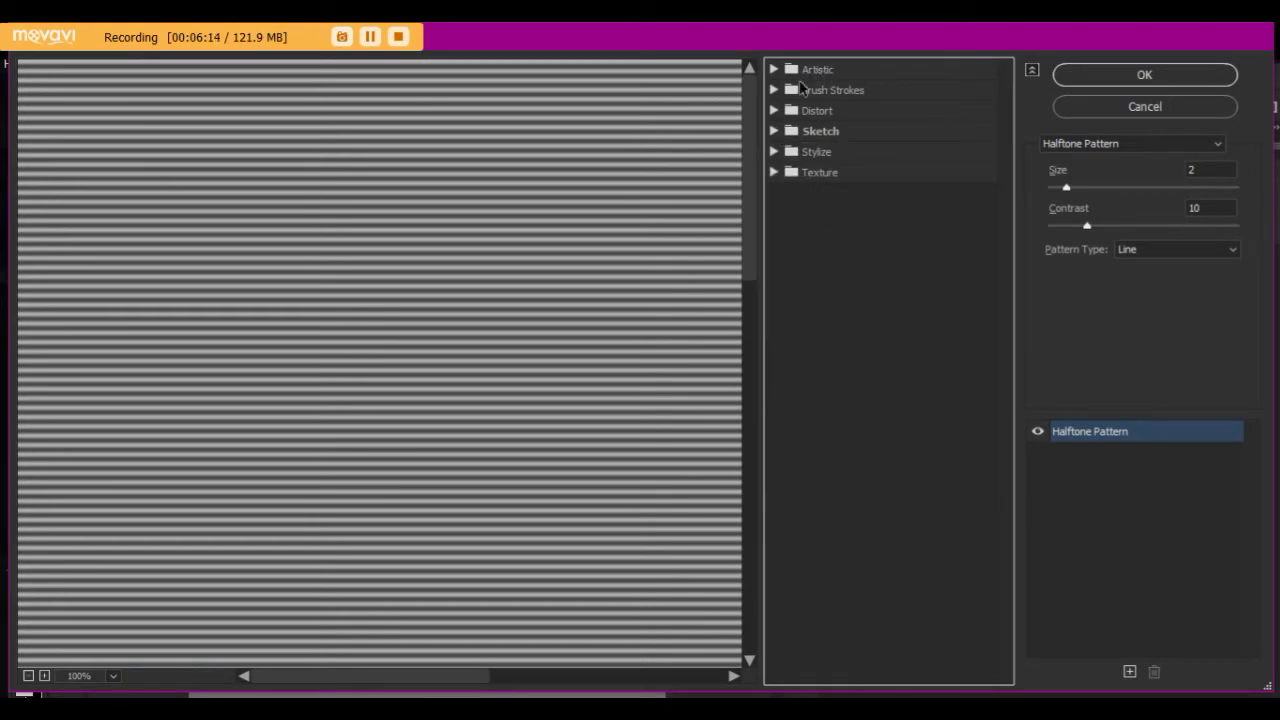
{"action": "left_click", "coordinate": [798, 72]}
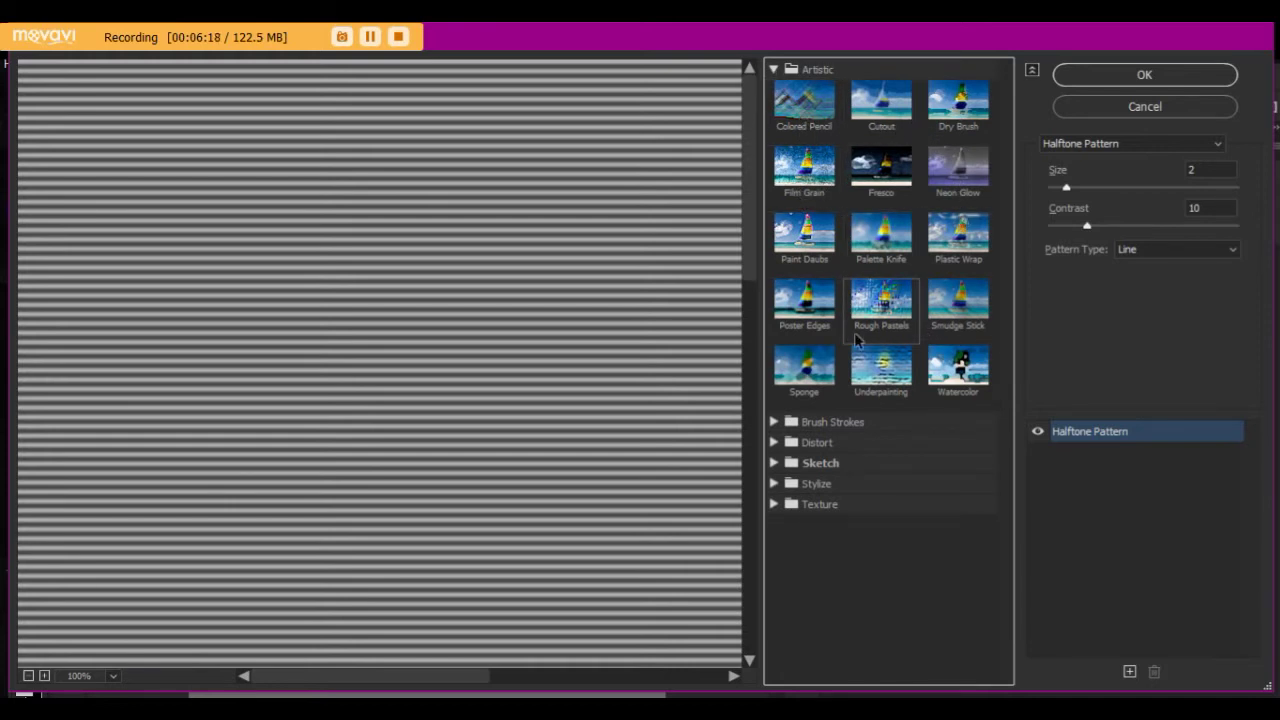
{"action": "left_click", "coordinate": [776, 72]}
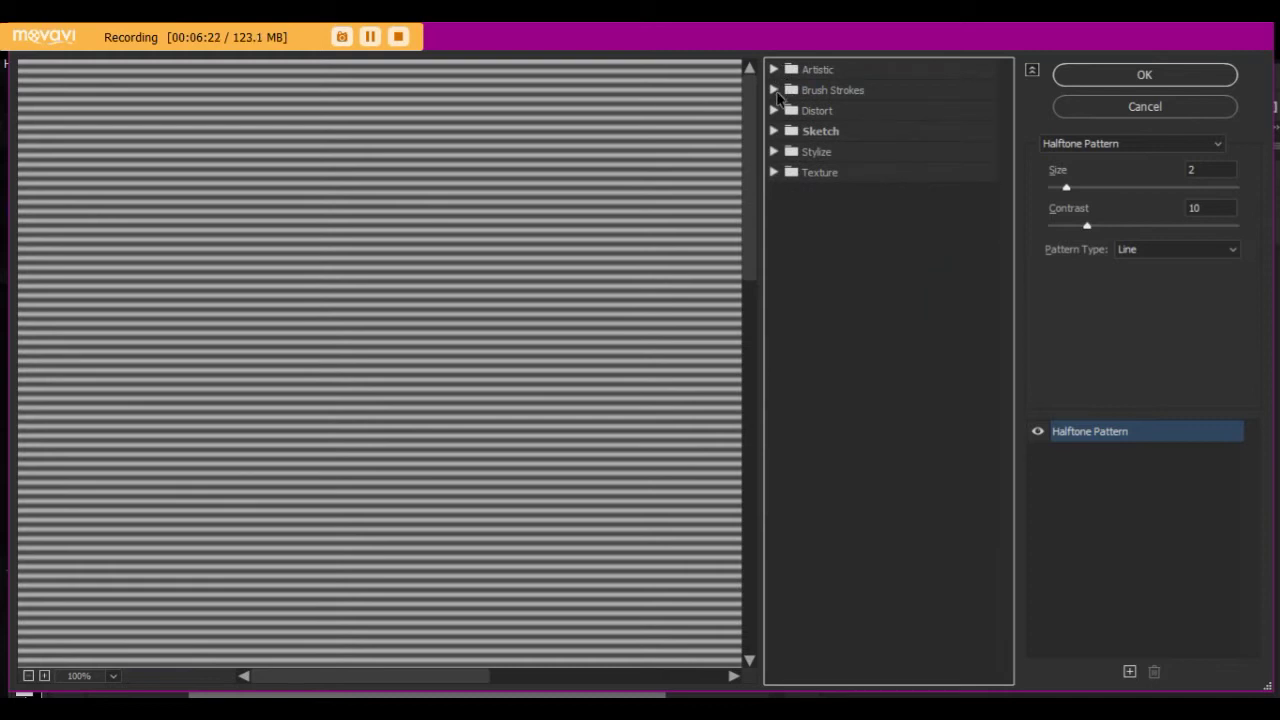
{"action": "left_click", "coordinate": [776, 91]}
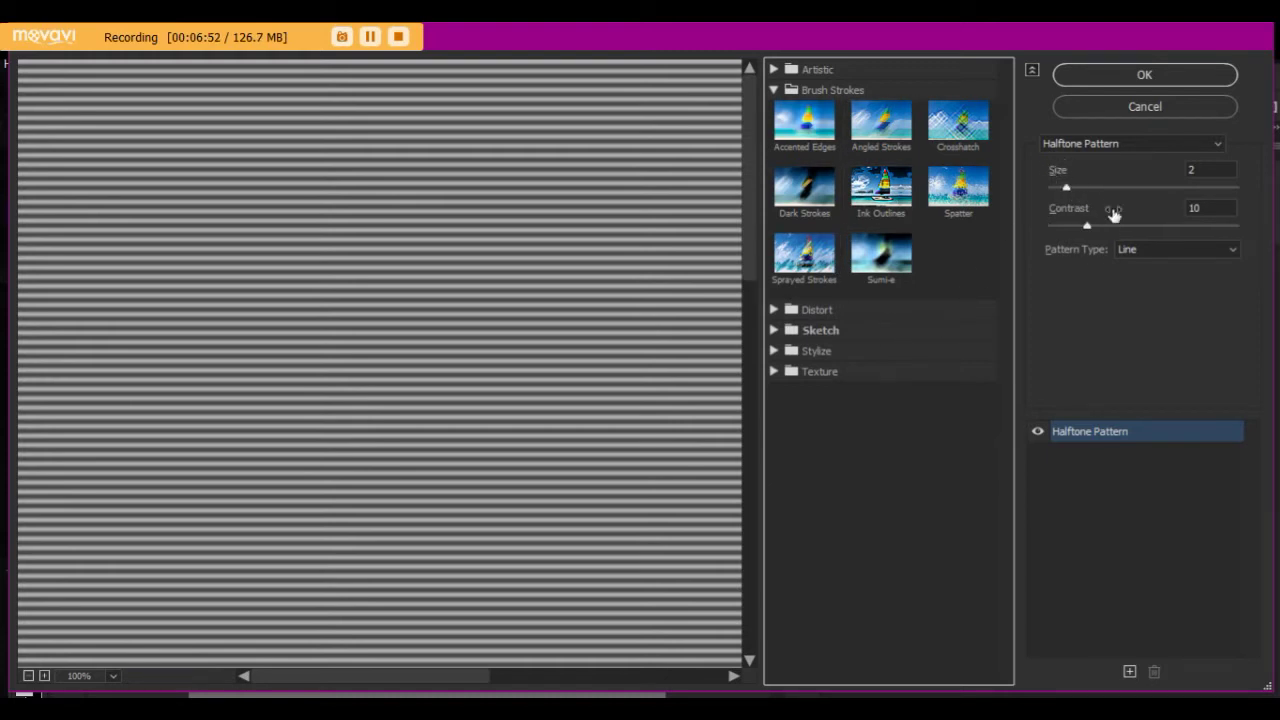
{"action": "left_click", "coordinate": [910, 148]}
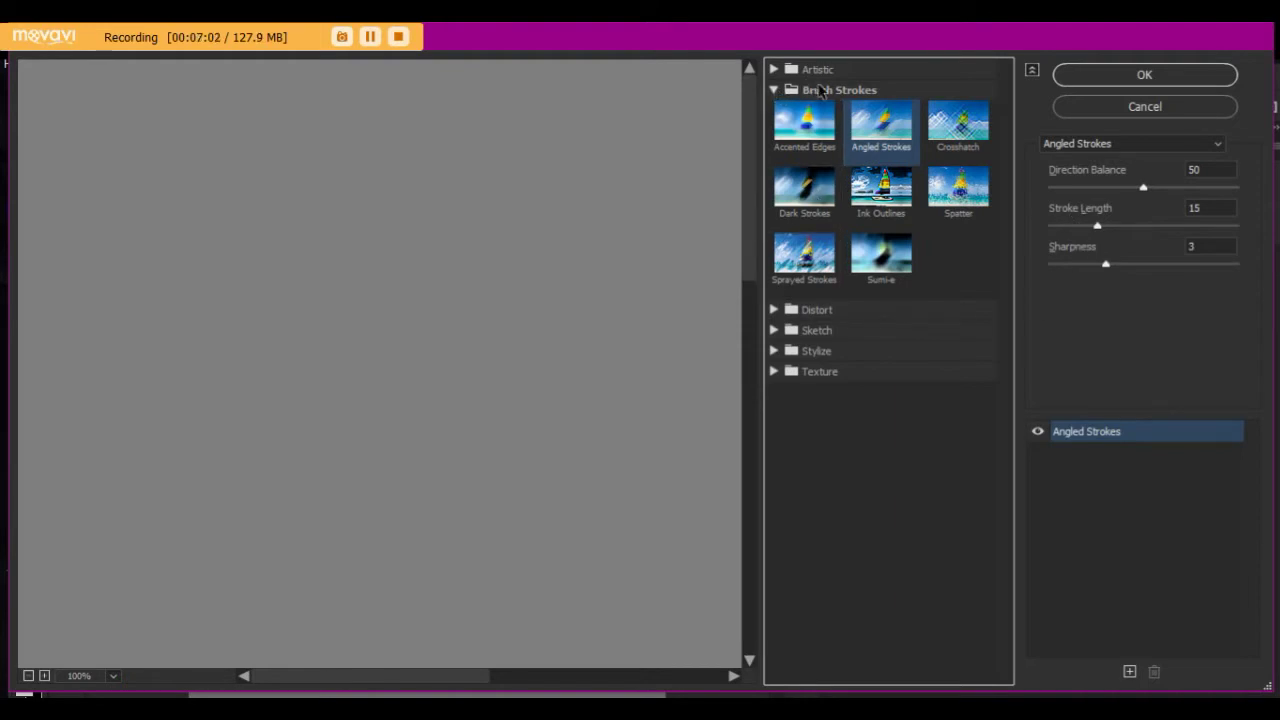
{"action": "left_click", "coordinate": [775, 70]}
{"action": "left_click", "coordinate": [775, 70]}
{"action": "left_click", "coordinate": [775, 331]}
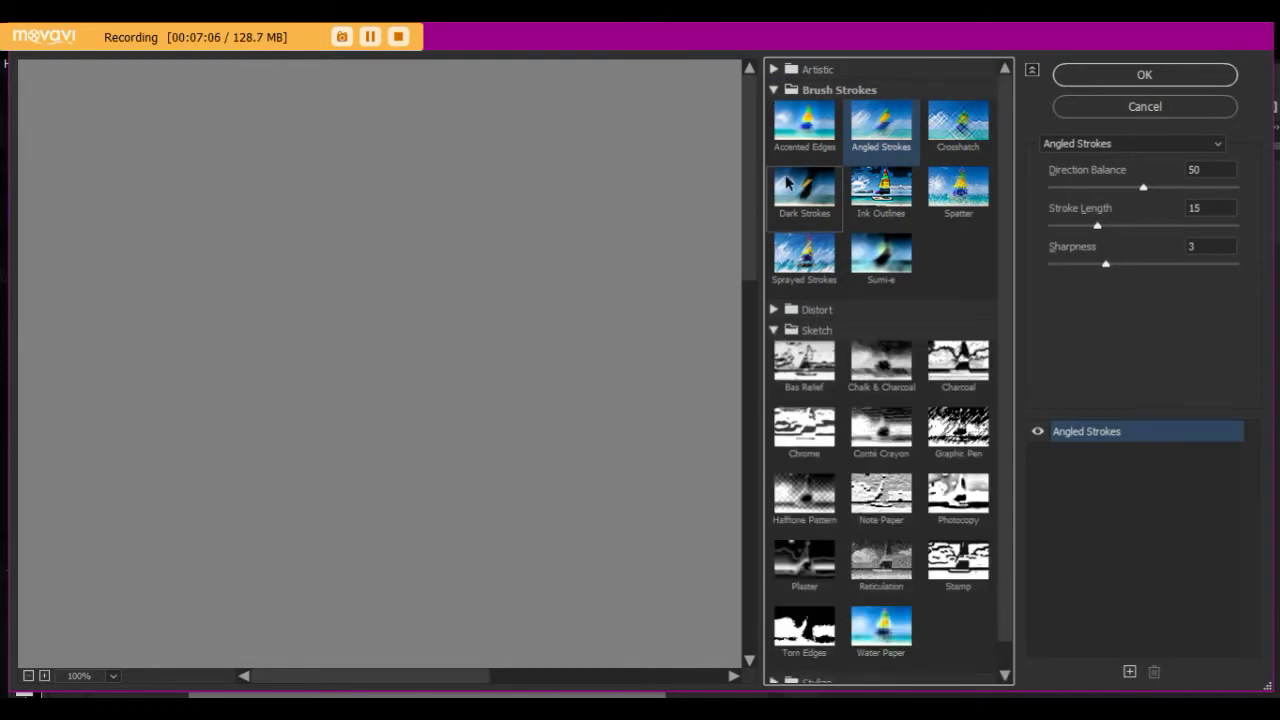
{"action": "left_click", "coordinate": [775, 90]}
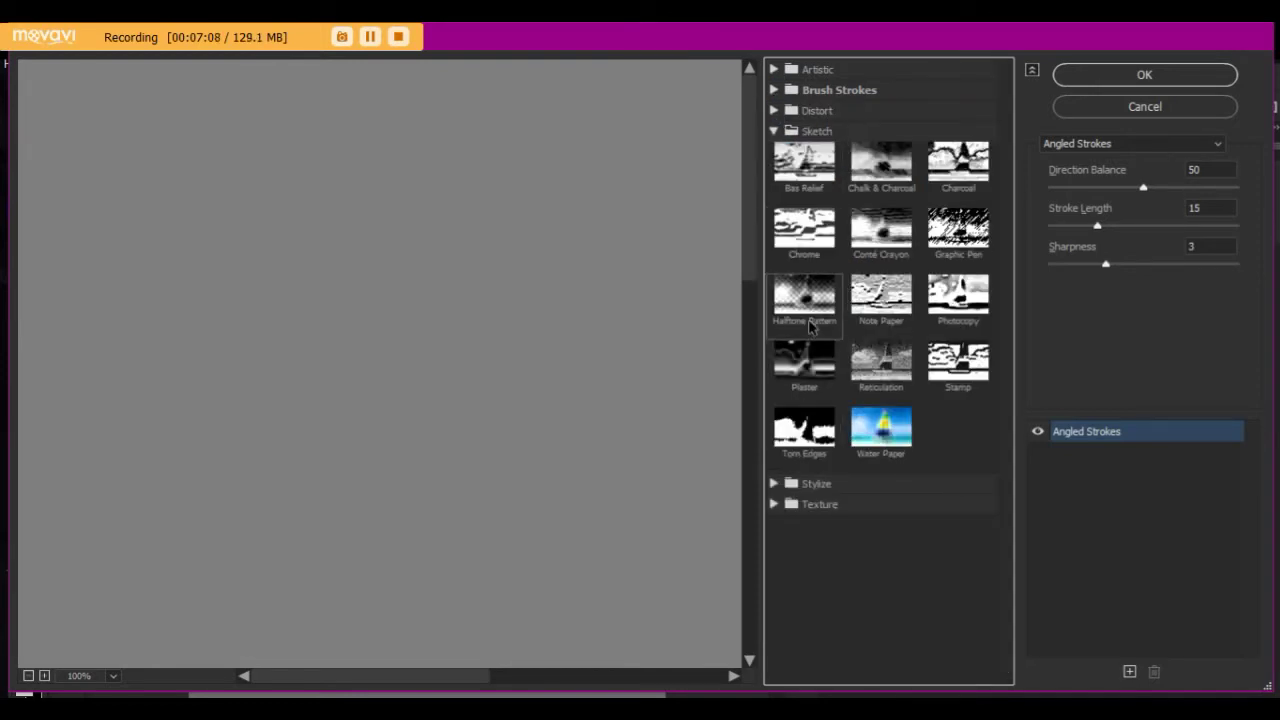
{"action": "left_click", "coordinate": [827, 333]}
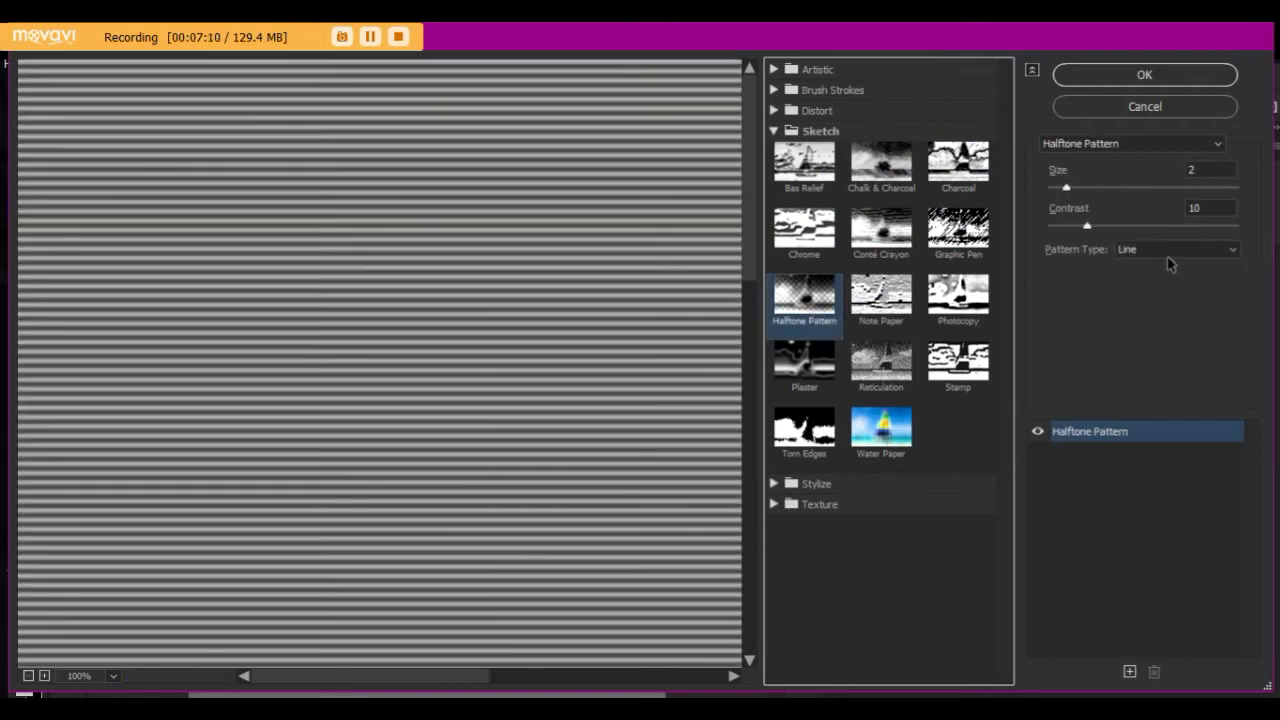
Step: Preview the Halftone Pattern as Dot, then Circle, with the preview zoomed out to the whole page
{"action": "left_click", "coordinate": [1158, 252]}
{"action": "left_click", "coordinate": [1134, 289]}
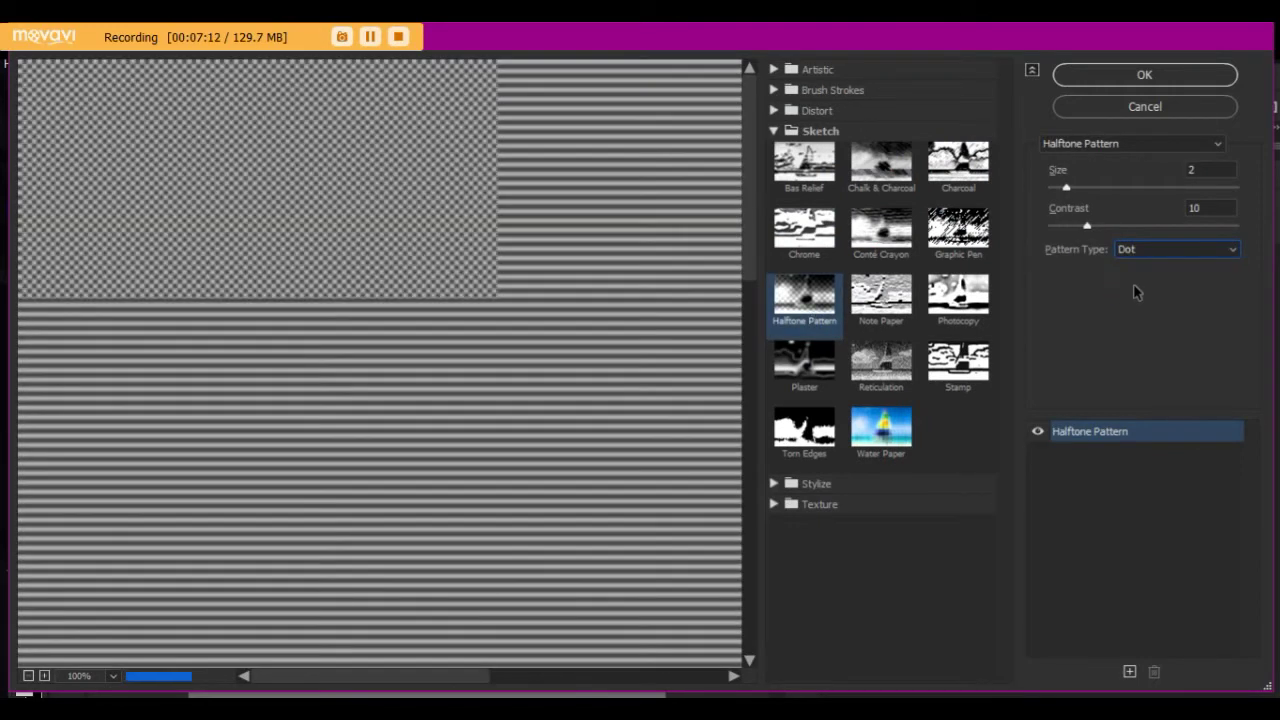
{"action": "left_click", "coordinate": [1140, 251]}
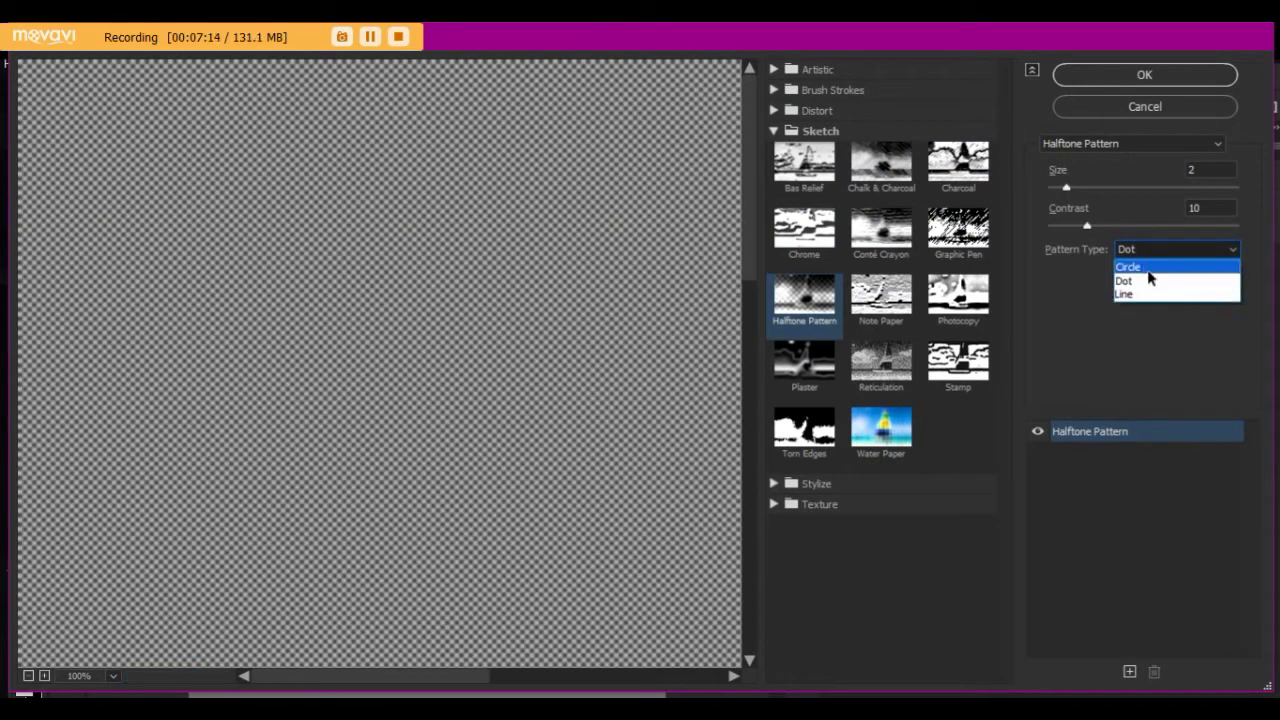
{"action": "left_click", "coordinate": [1140, 264]}
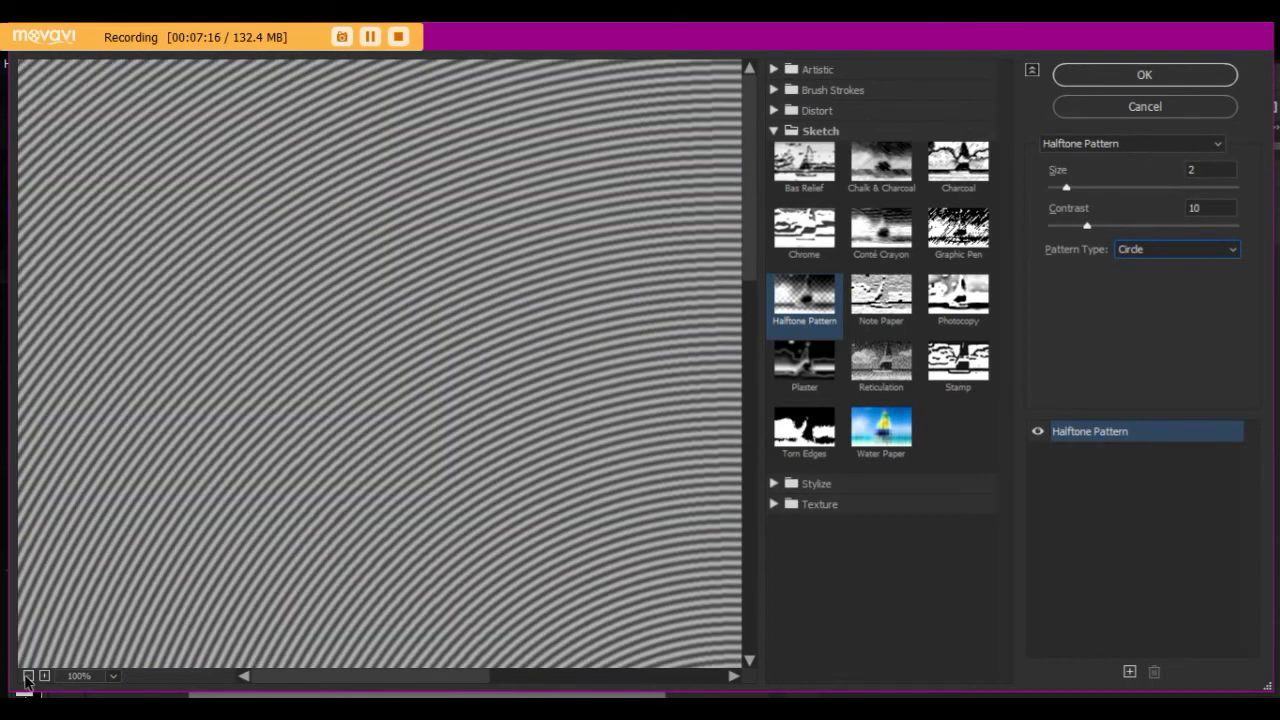
{"action": "left_click", "coordinate": [28, 676]}
{"action": "left_click", "coordinate": [28, 676]}
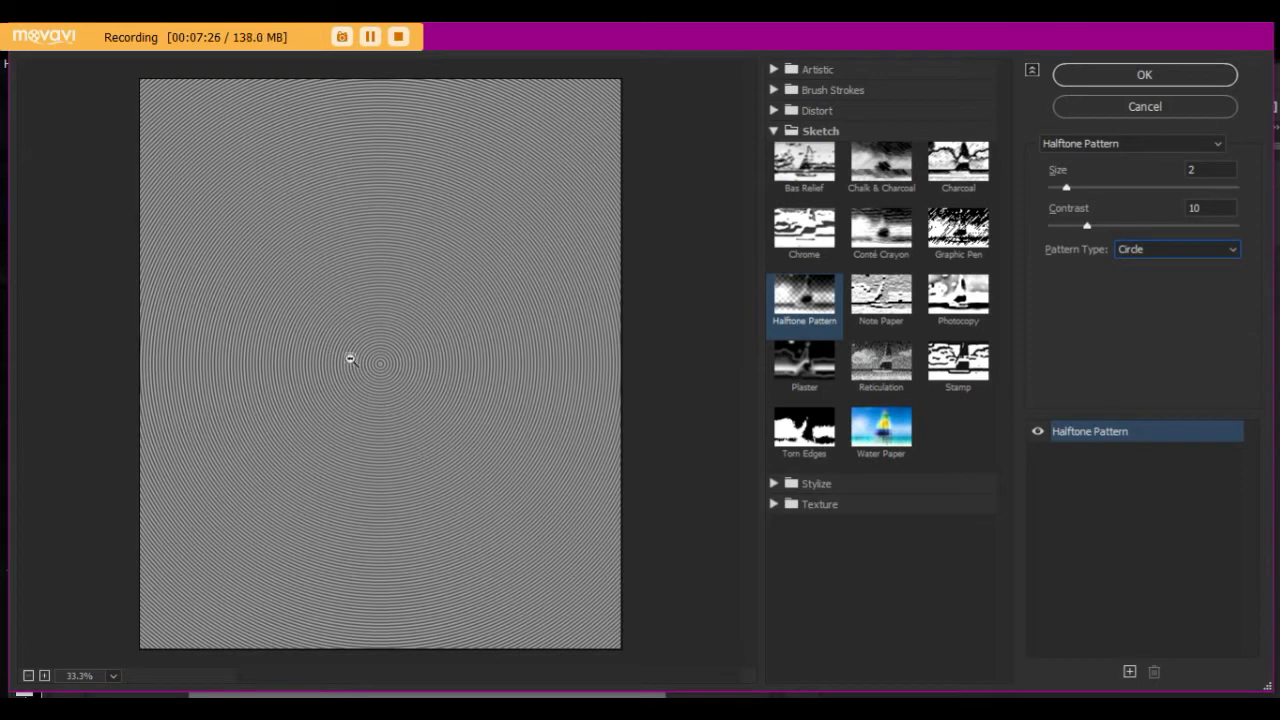
{"action": "scroll", "coordinate": [349, 357], "scroll_direction": "up", "scroll_amount": 1}
{"action": "scroll", "coordinate": [395, 378], "scroll_direction": "up", "scroll_amount": 1}
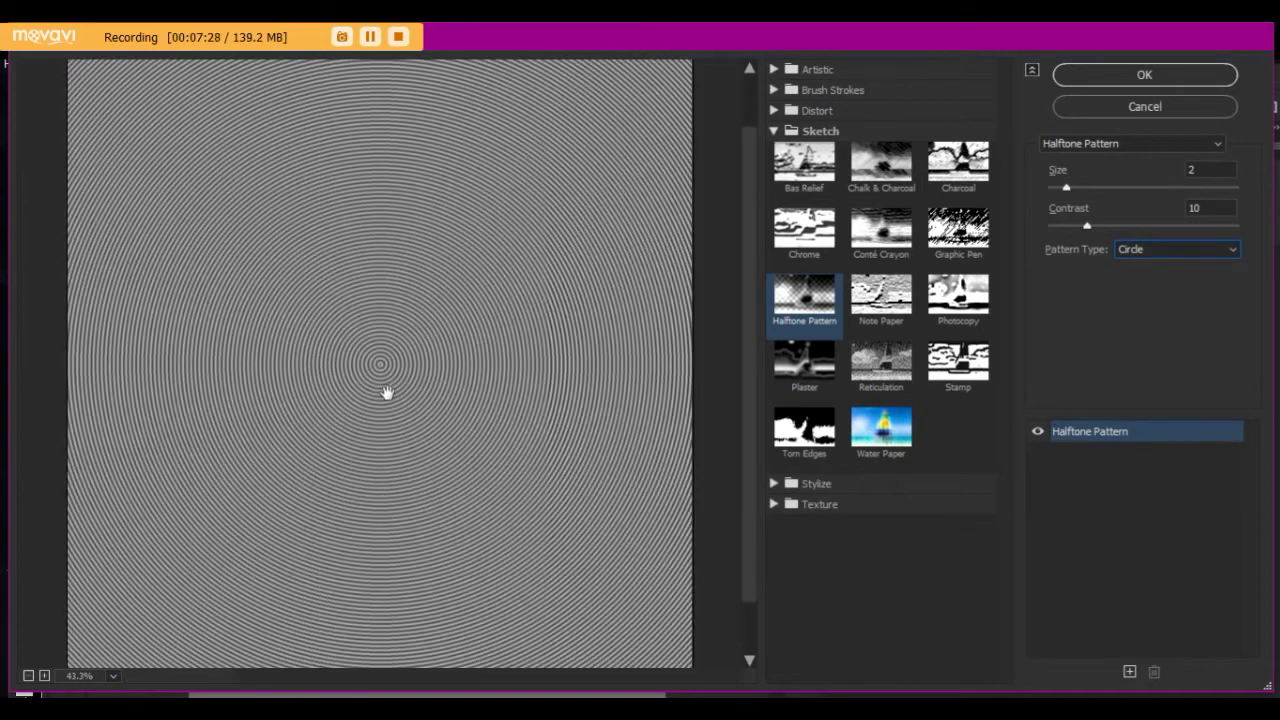
{"action": "scroll", "coordinate": [350, 390], "scroll_direction": "down", "scroll_amount": 1}
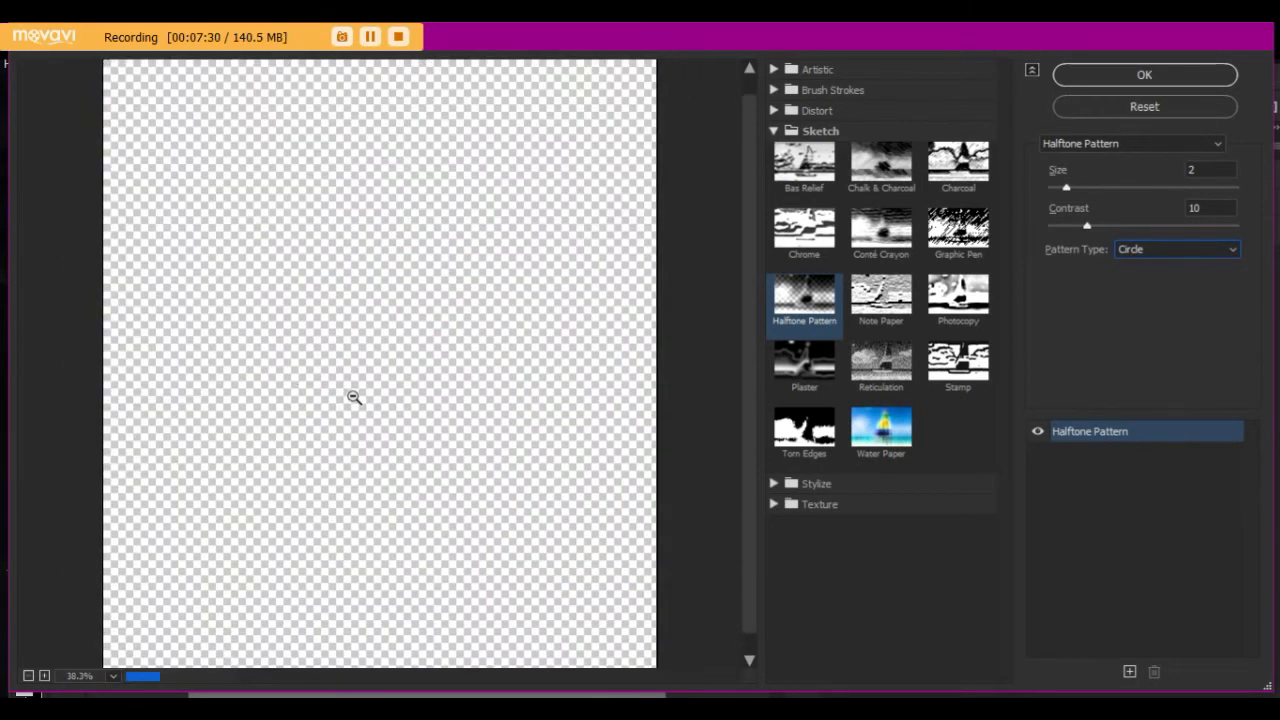
{"action": "scroll", "coordinate": [548, 399], "scroll_direction": "down", "scroll_amount": 1}
Step: Apply the Halftone Pattern as Line with size 4 and contrast 10
{"action": "left_click", "coordinate": [1198, 250]}
{"action": "left_click", "coordinate": [1173, 294]}
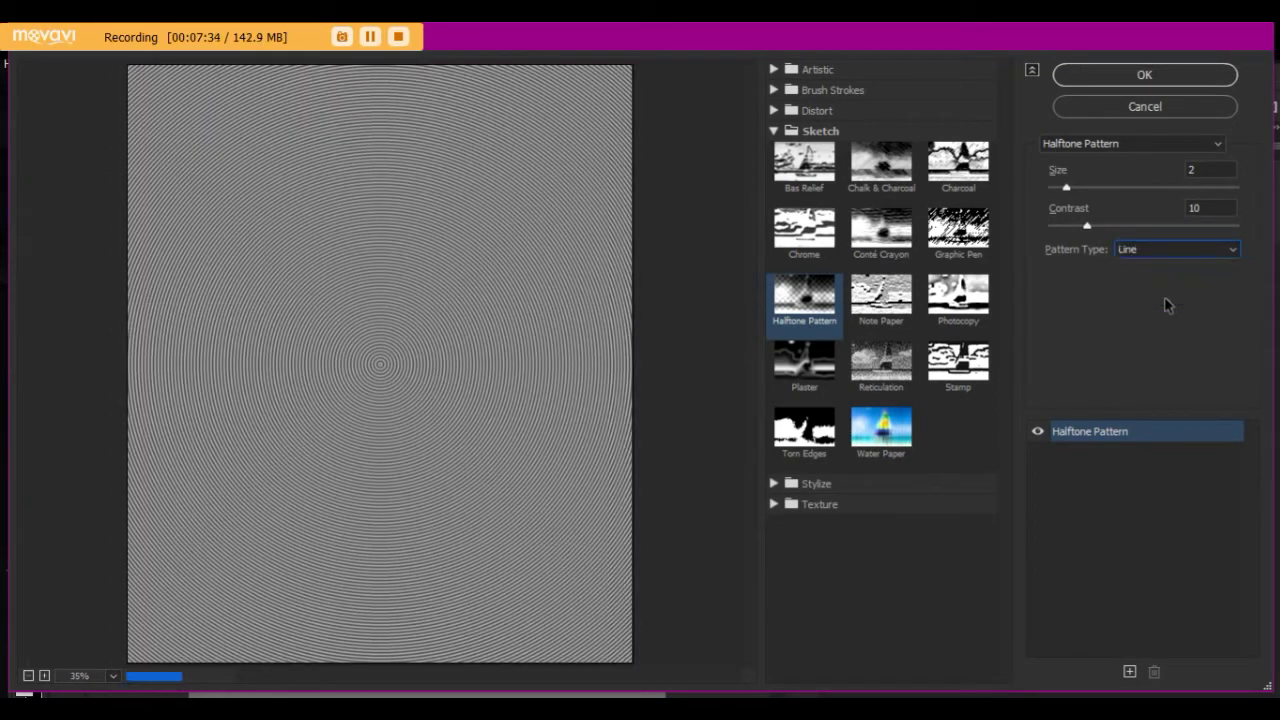
{"action": "left_click", "coordinate": [788, 134]}
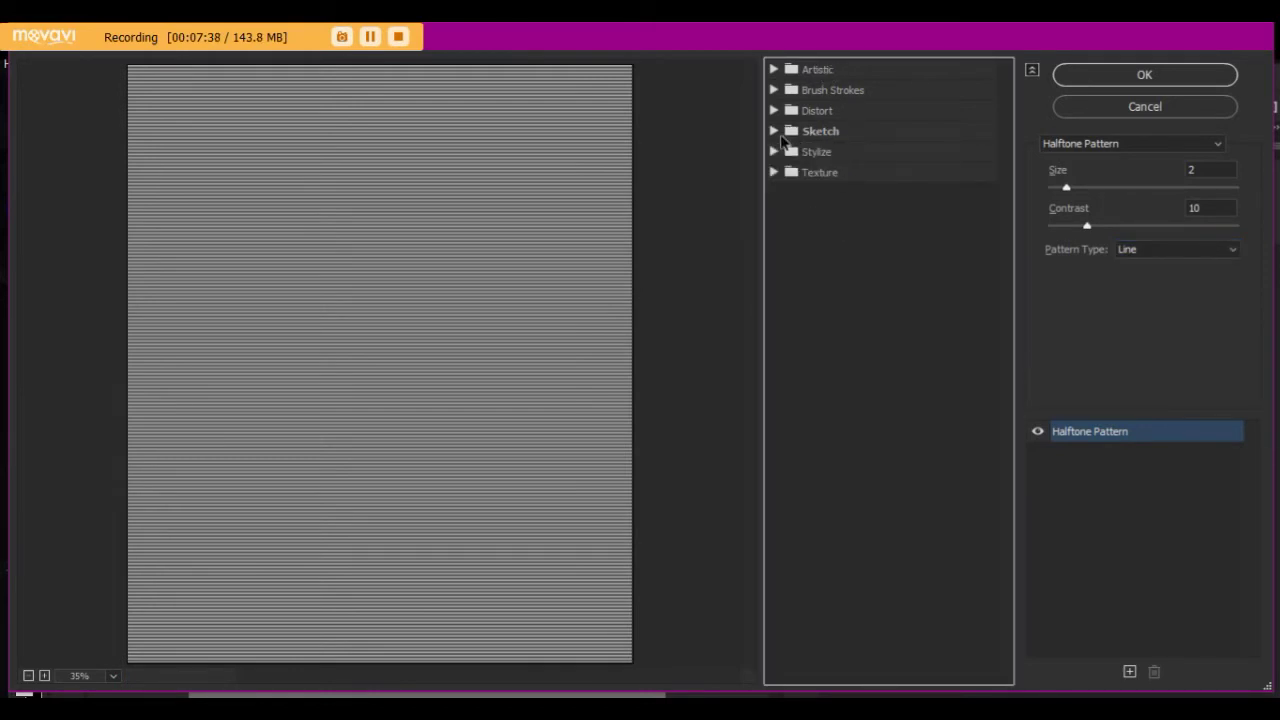
{"action": "left_click", "coordinate": [775, 134]}
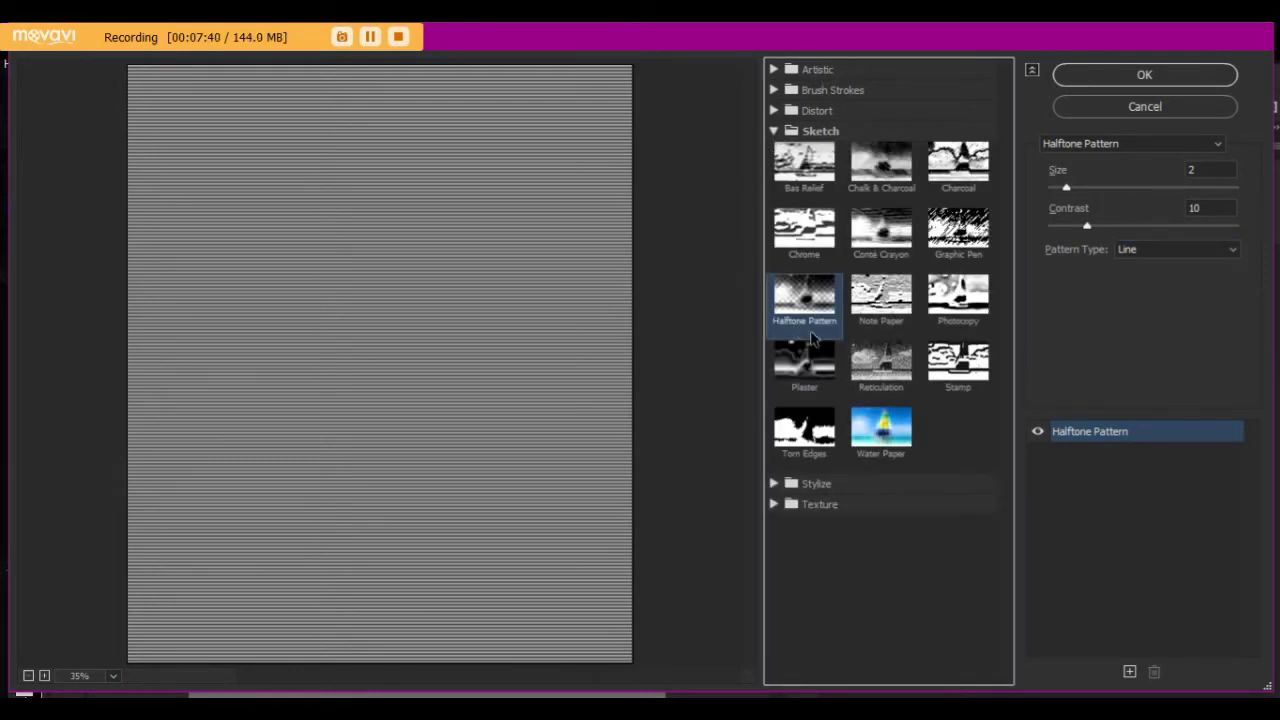
{"action": "left_click", "coordinate": [1178, 250]}
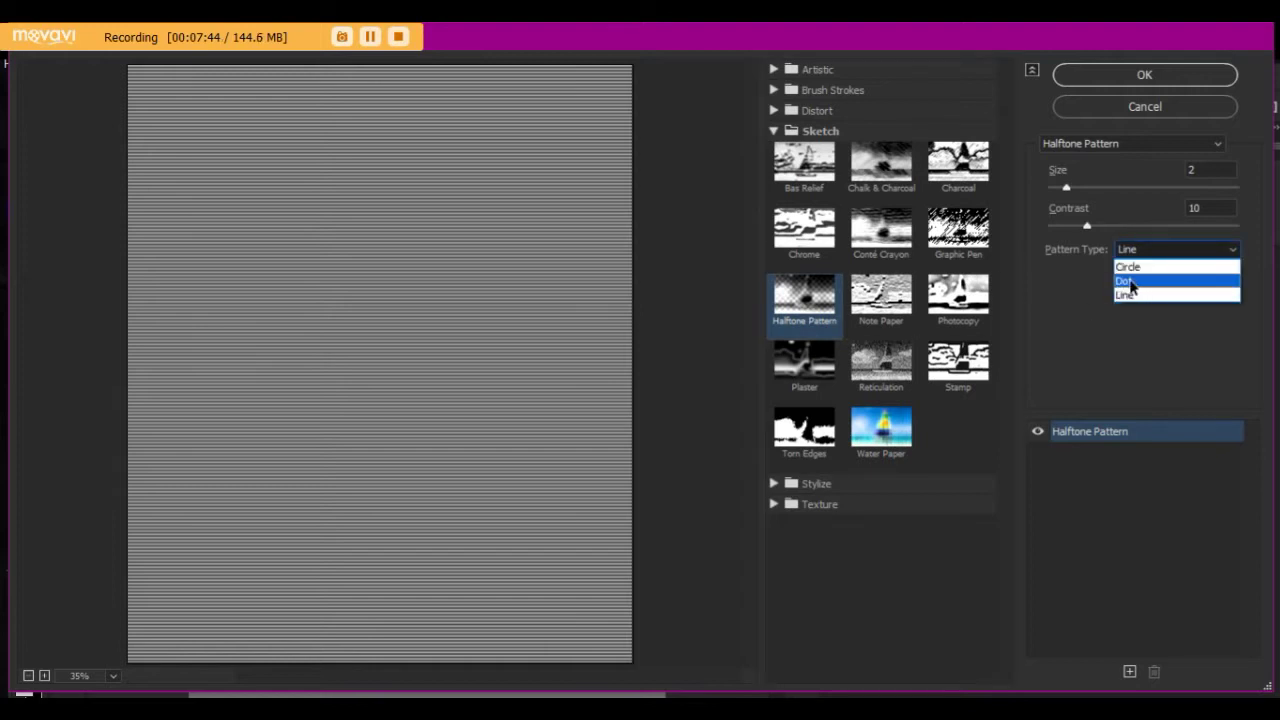
{"action": "left_click", "coordinate": [1147, 295]}
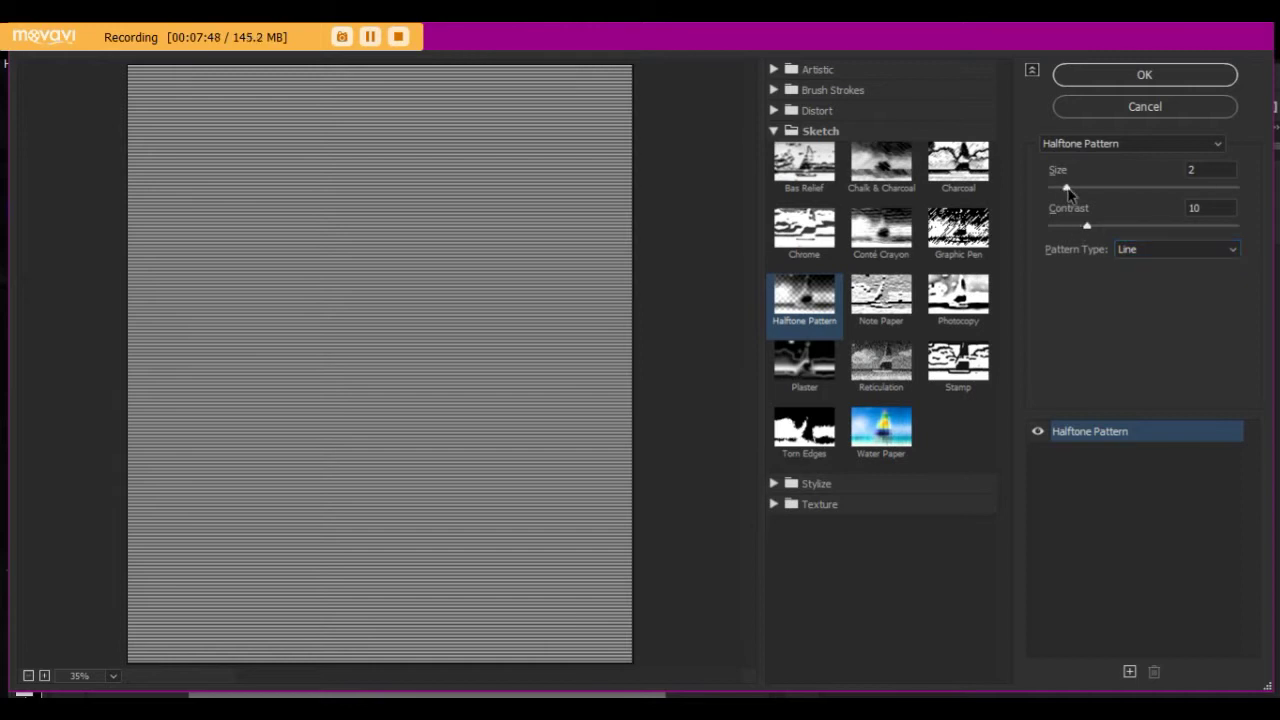
{"action": "left_click_drag", "start_coordinate": [1075, 188], "coordinate": [1078, 189]}
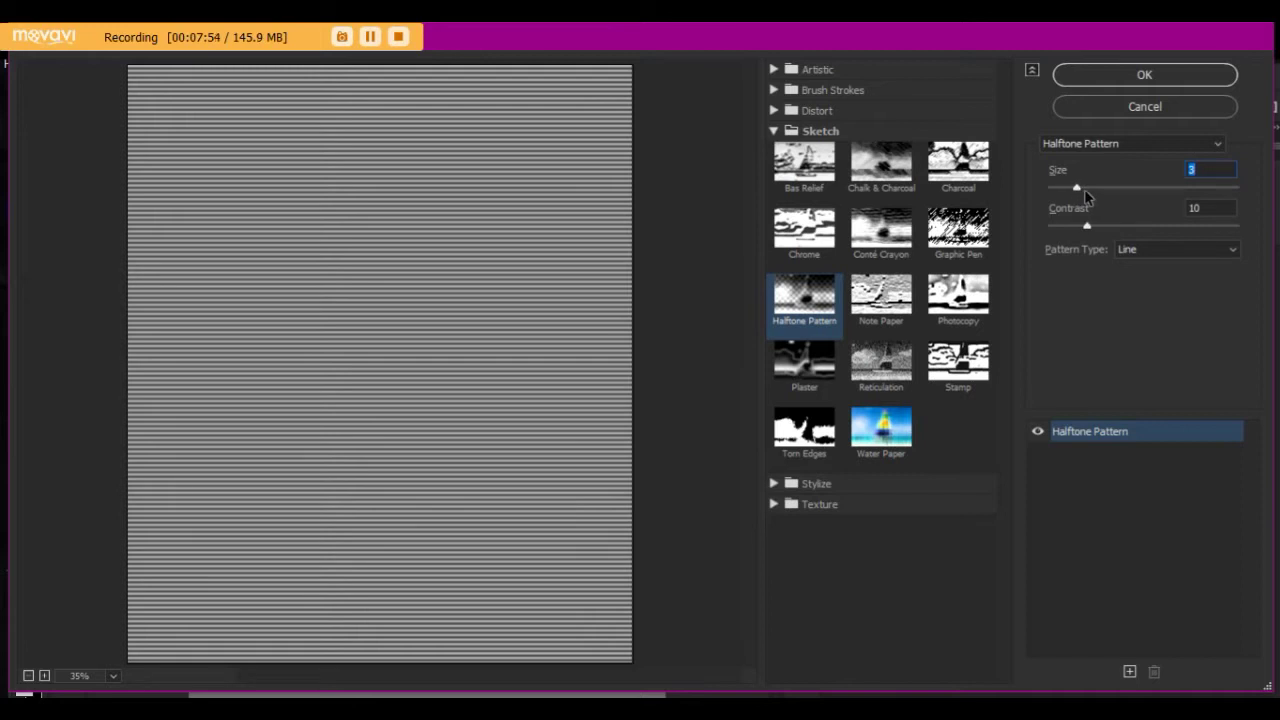
{"action": "type", "text": "5"}
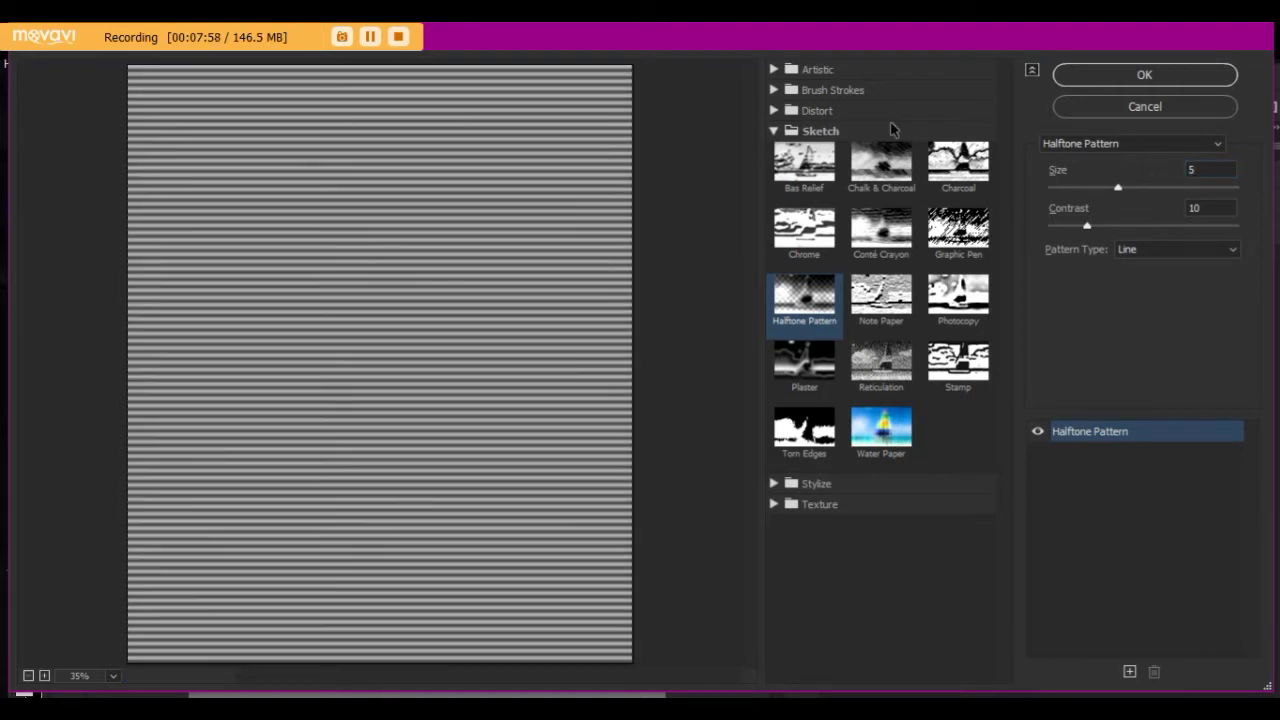
{"action": "left_click", "coordinate": [1191, 170]}
{"action": "type", "text": "4"}
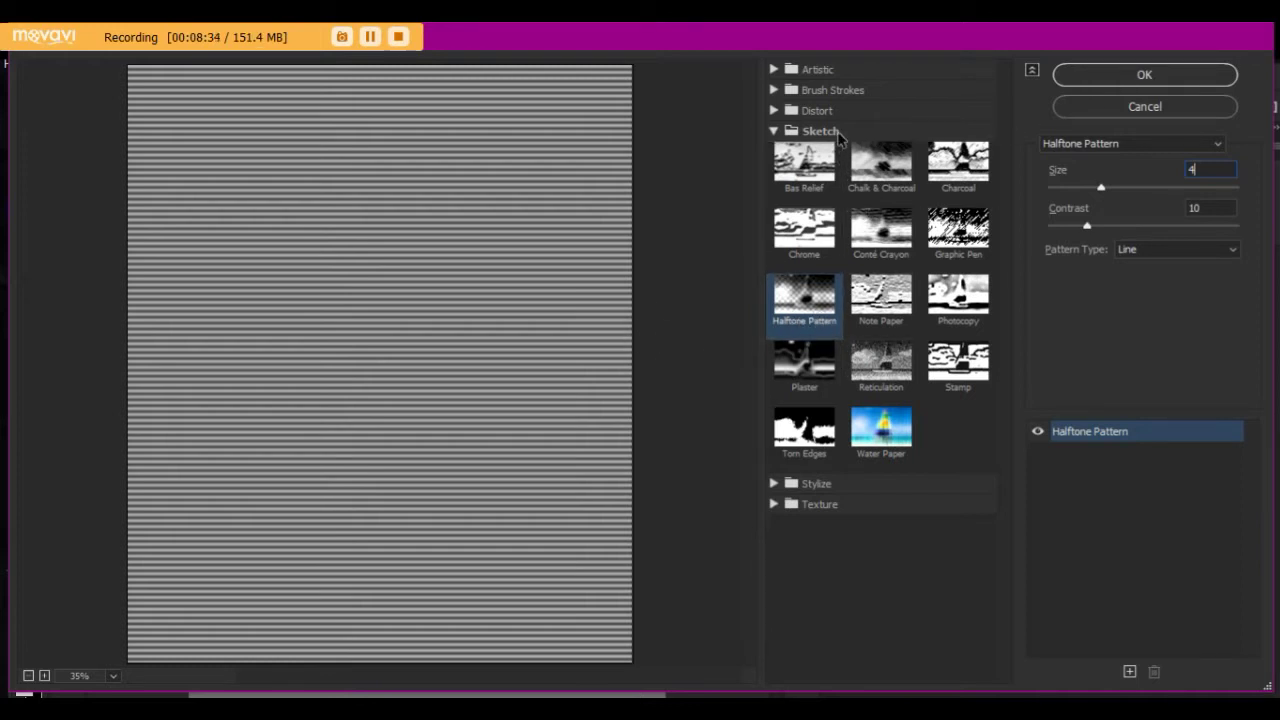
{"action": "left_click", "coordinate": [1141, 77]}
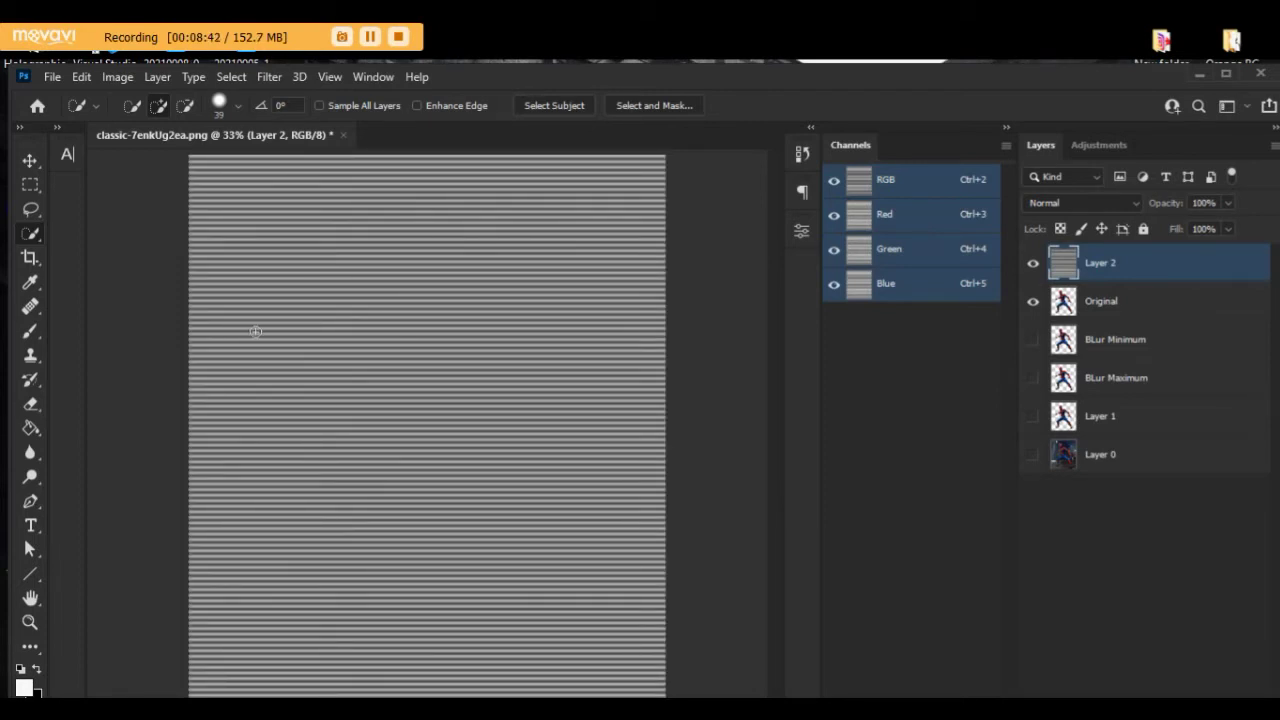
Step: Load a luminosity selection of Layer 2's stripes from its RGB channel, then maximize the window
{"action": "scroll", "coordinate": [410, 330], "scroll_direction": "up", "scroll_amount": 5}
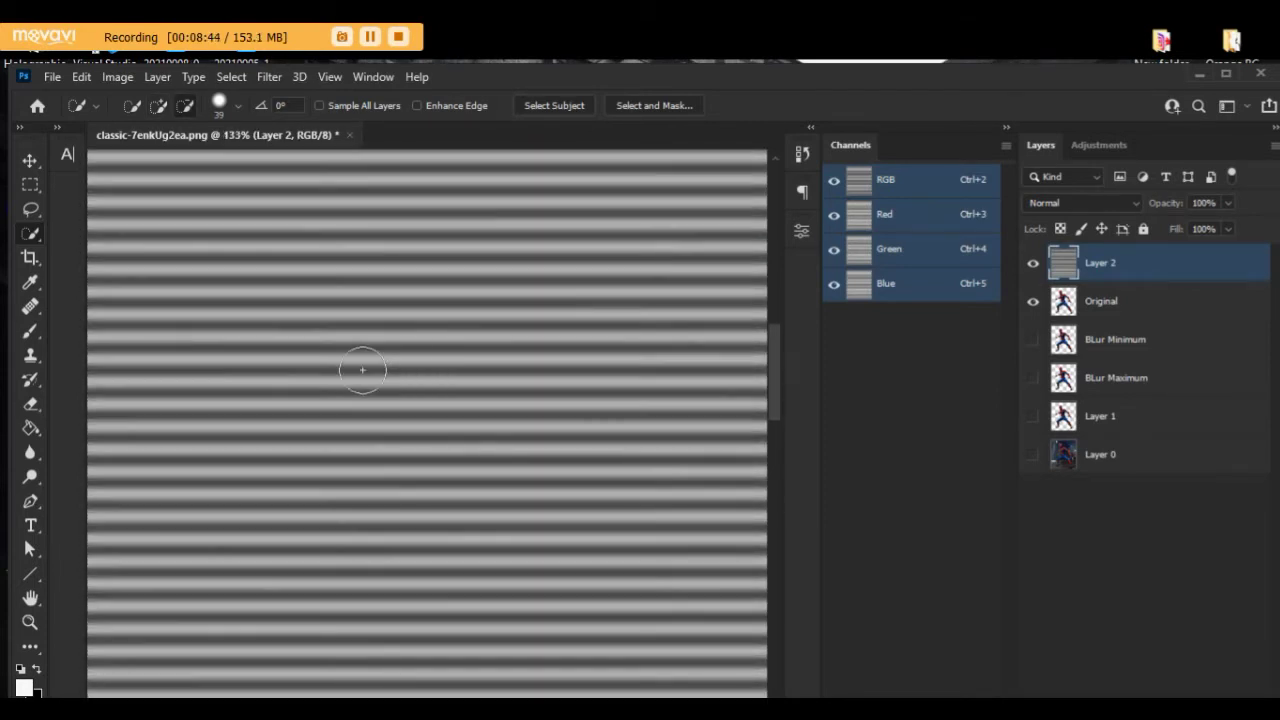
{"action": "scroll", "coordinate": [400, 380], "scroll_direction": "down", "scroll_amount": 3}
{"action": "scroll", "coordinate": [400, 388], "scroll_direction": "down", "scroll_amount": 2}
{"action": "scroll", "coordinate": [400, 390], "scroll_direction": "down", "scroll_amount": 2}
{"action": "scroll", "coordinate": [400, 390], "scroll_direction": "down", "scroll_amount": 1}
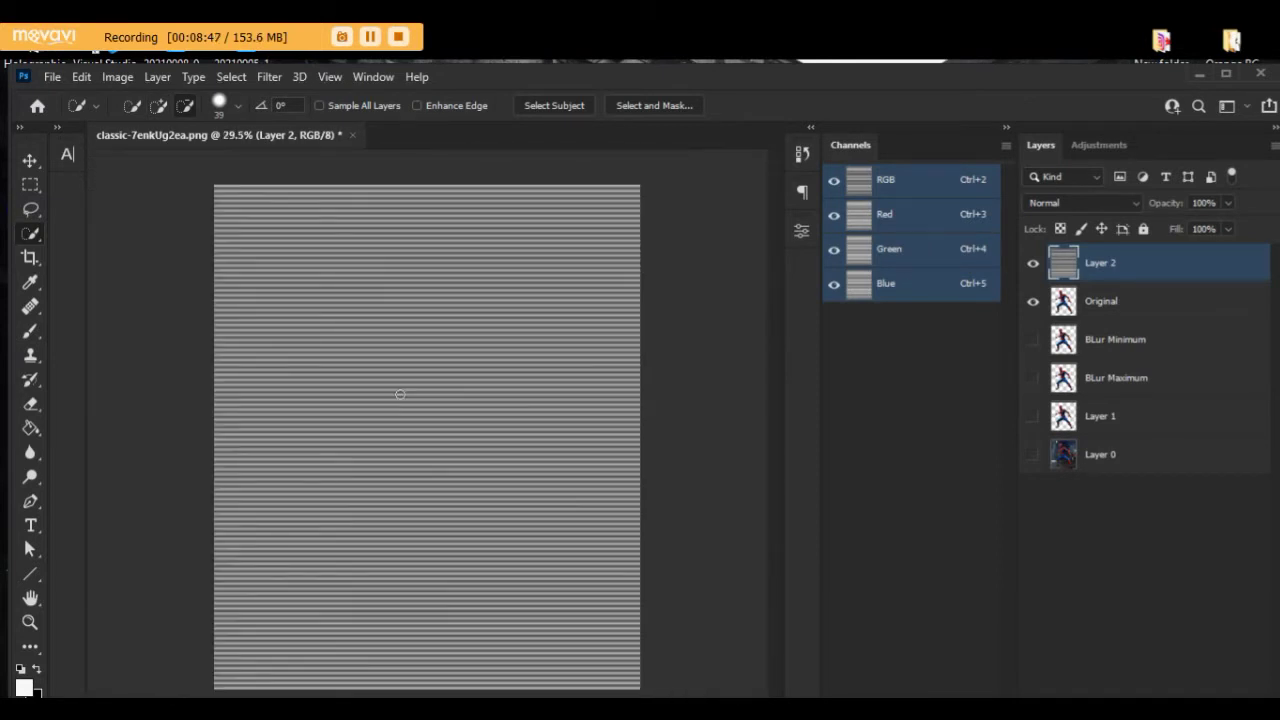
{"action": "left_click", "coordinate": [1064, 264], "text": "ctrl"}
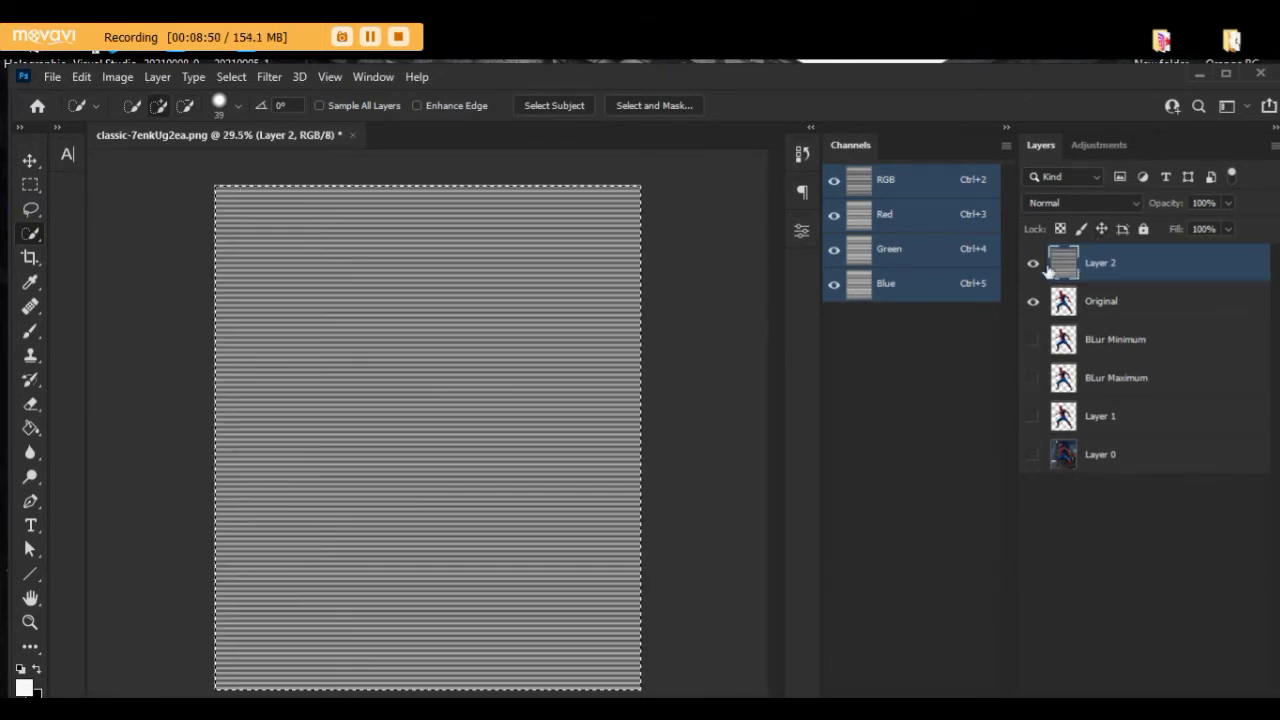
{"action": "left_click", "coordinate": [865, 186], "text": "ctrl"}
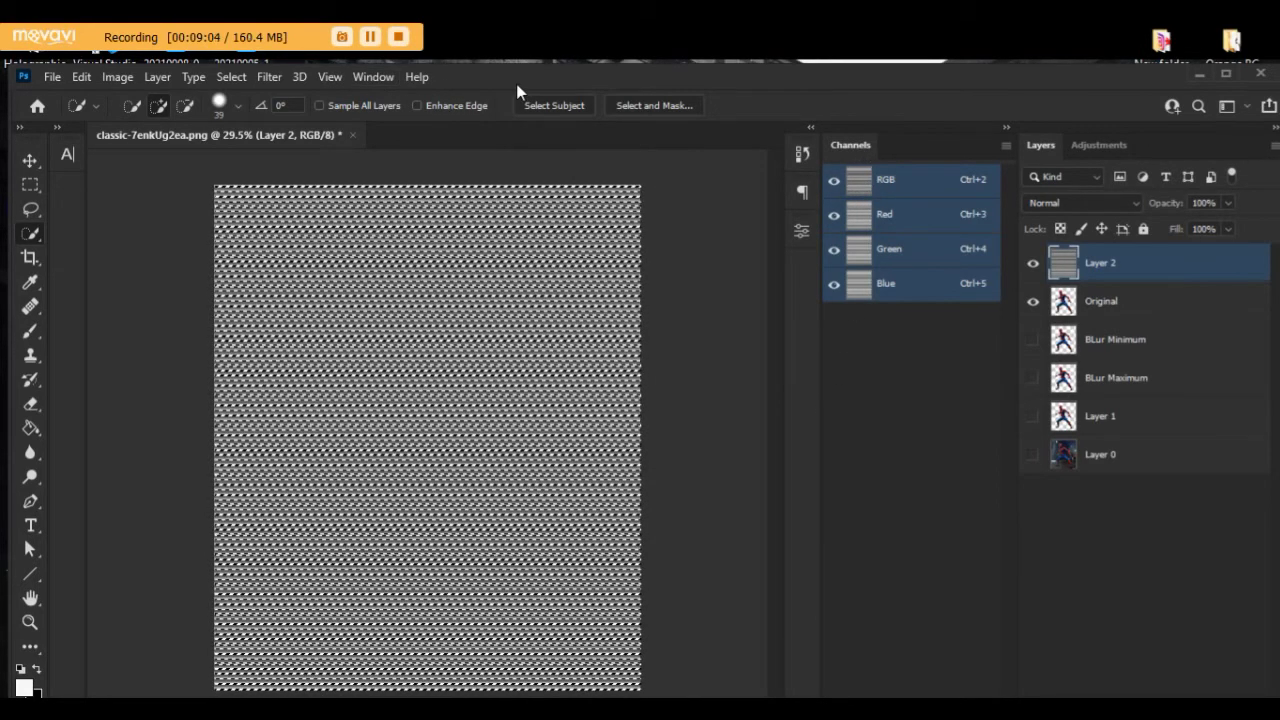
{"action": "double_click", "coordinate": [516, 81]}
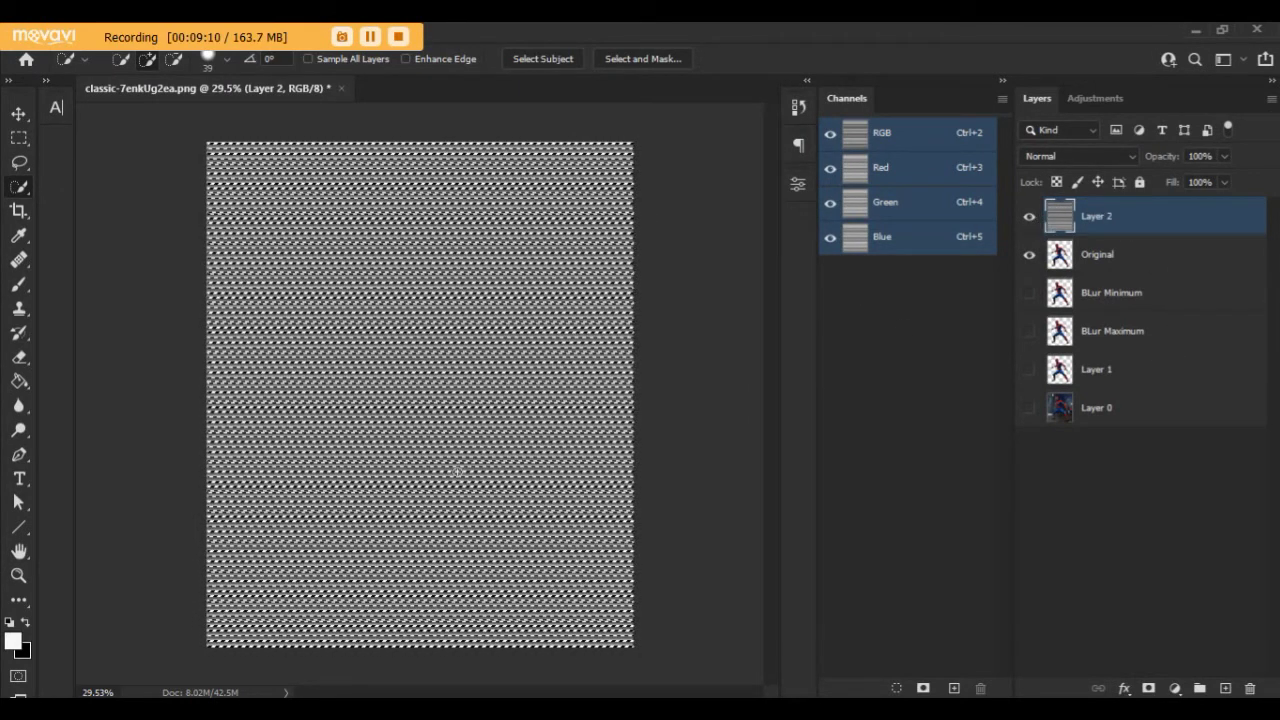
{"action": "left_click", "coordinate": [1029, 216]}
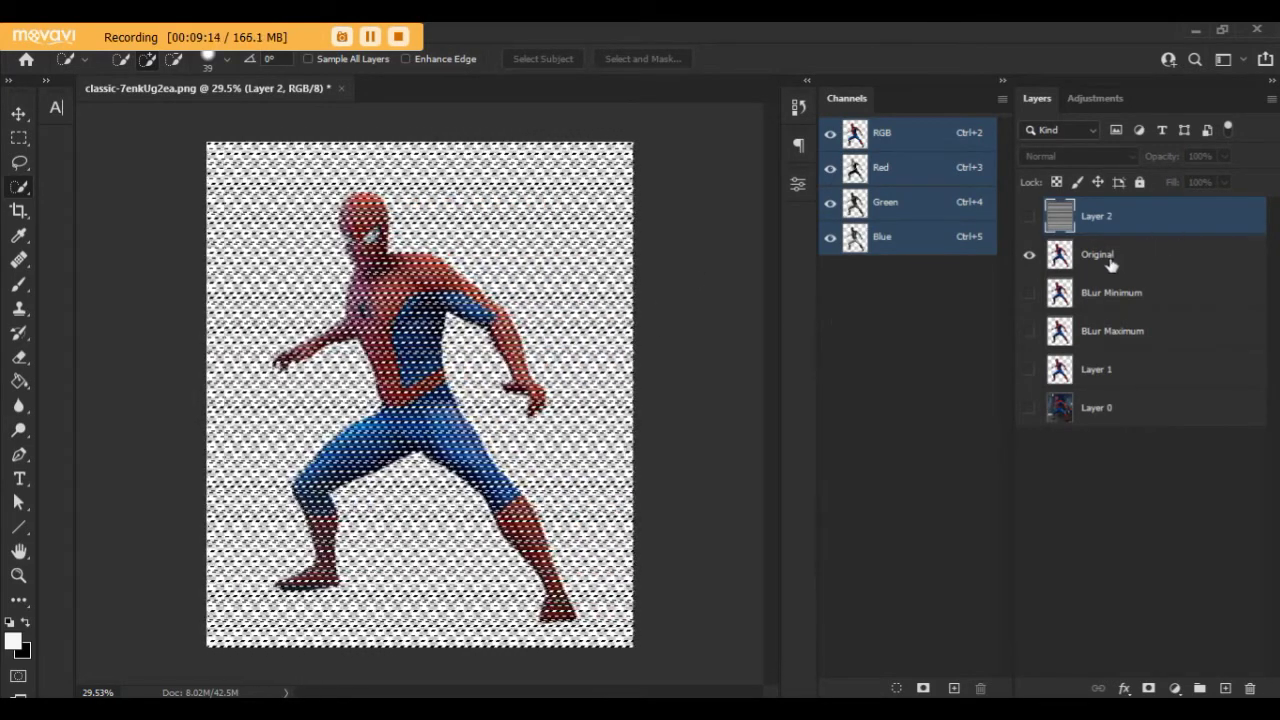
{"action": "left_click", "coordinate": [1111, 266]}
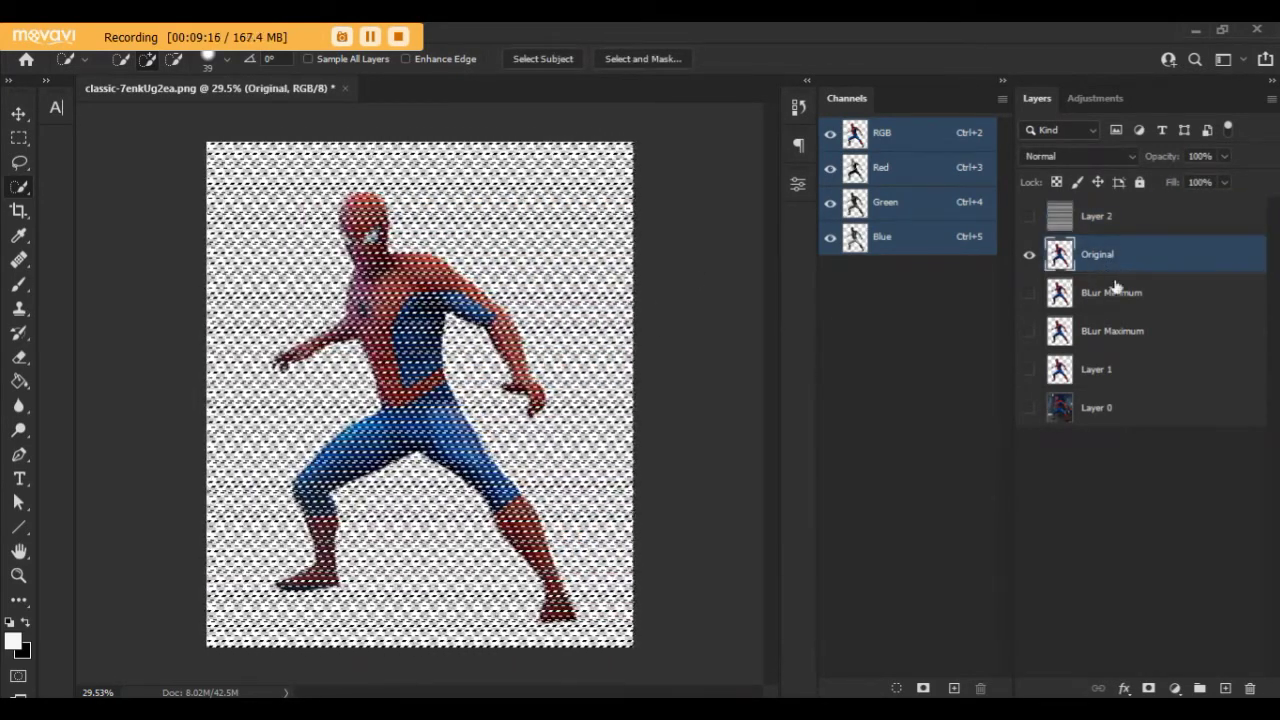
{"action": "left_click", "coordinate": [1148, 689]}
{"action": "key", "text": "ctrl+backslash"}
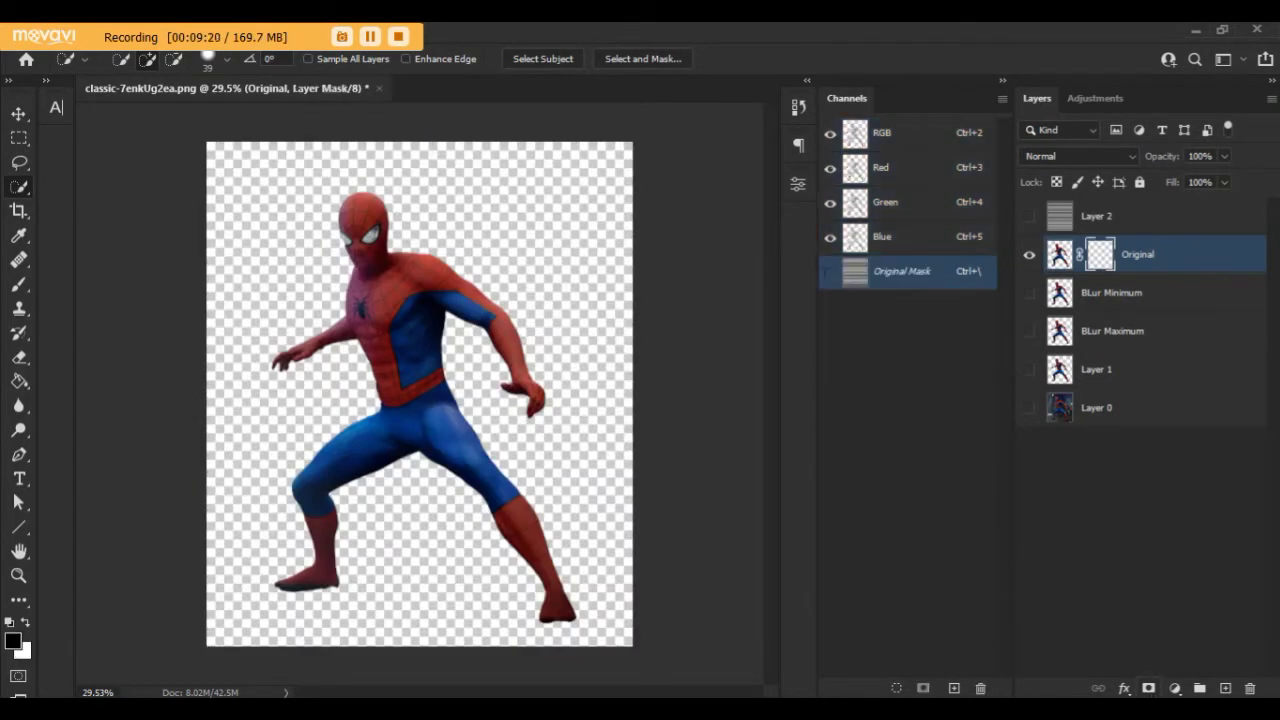
{"action": "key", "text": "ctrl+v"}
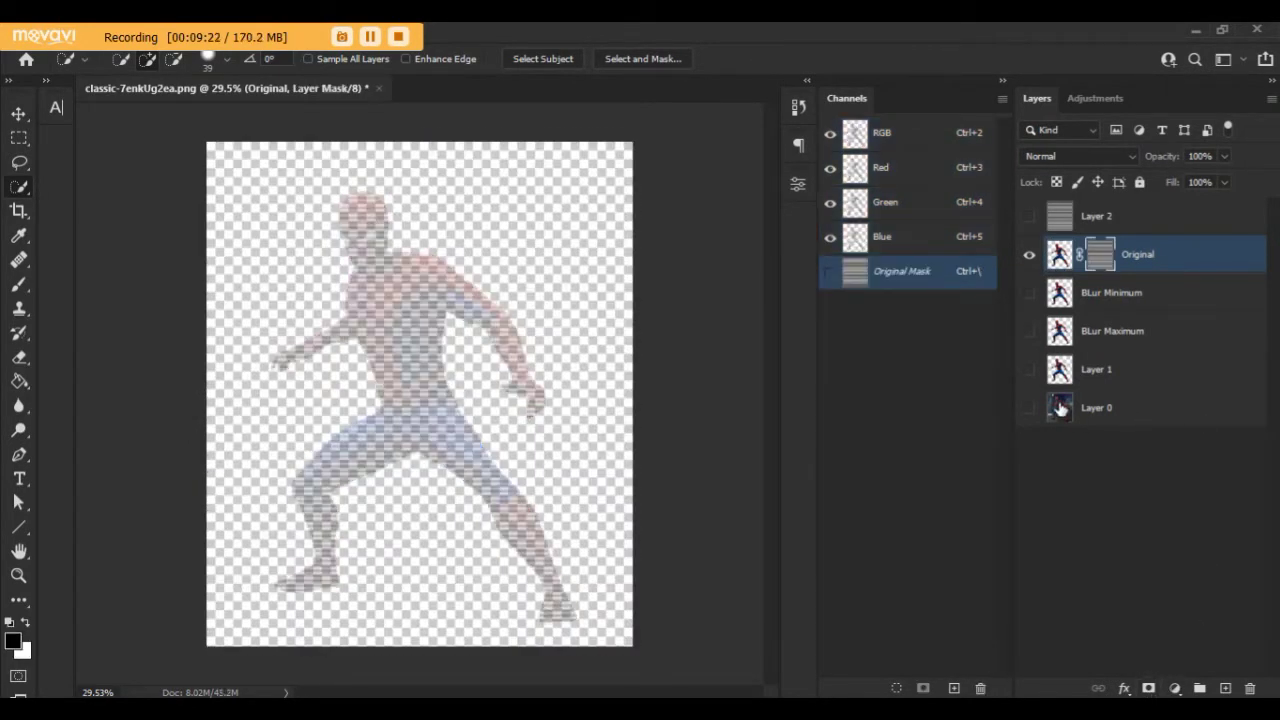
{"action": "scroll", "coordinate": [380, 410], "scroll_direction": "up", "scroll_amount": 2}
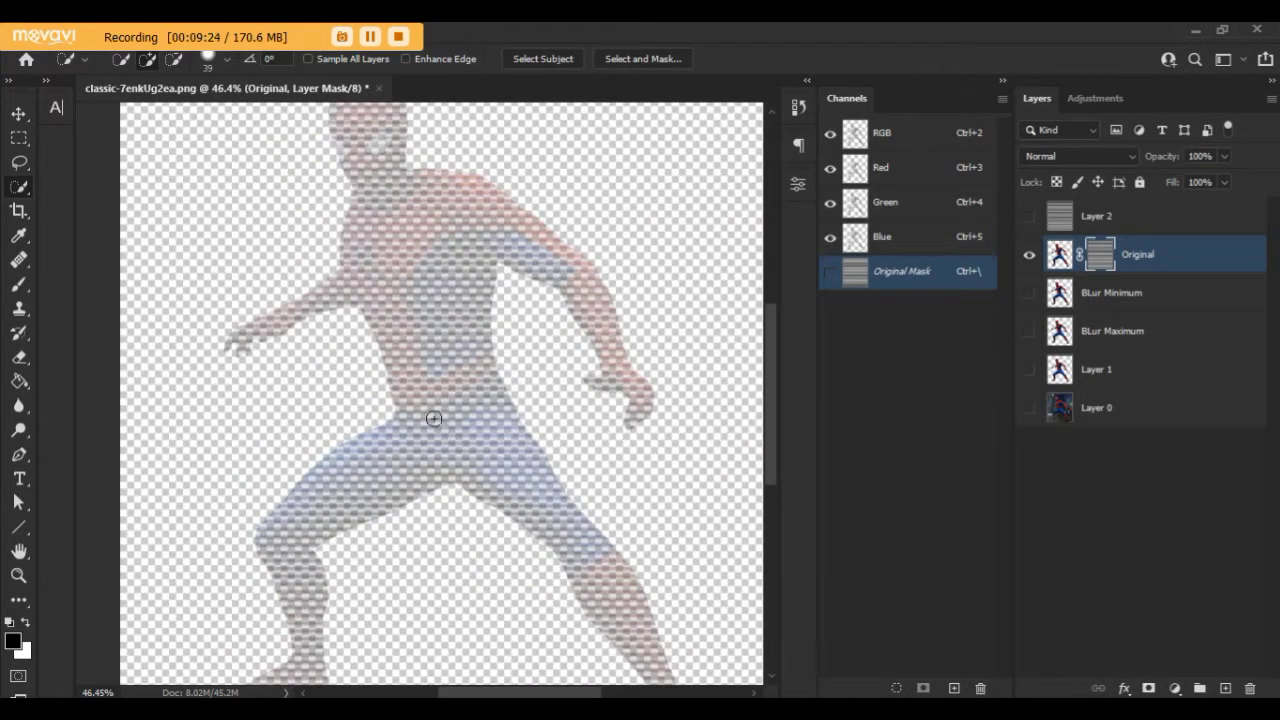
{"action": "scroll", "coordinate": [450, 417], "scroll_direction": "up", "scroll_amount": 2}
{"action": "scroll", "coordinate": [450, 440], "scroll_direction": "up", "scroll_amount": 3}
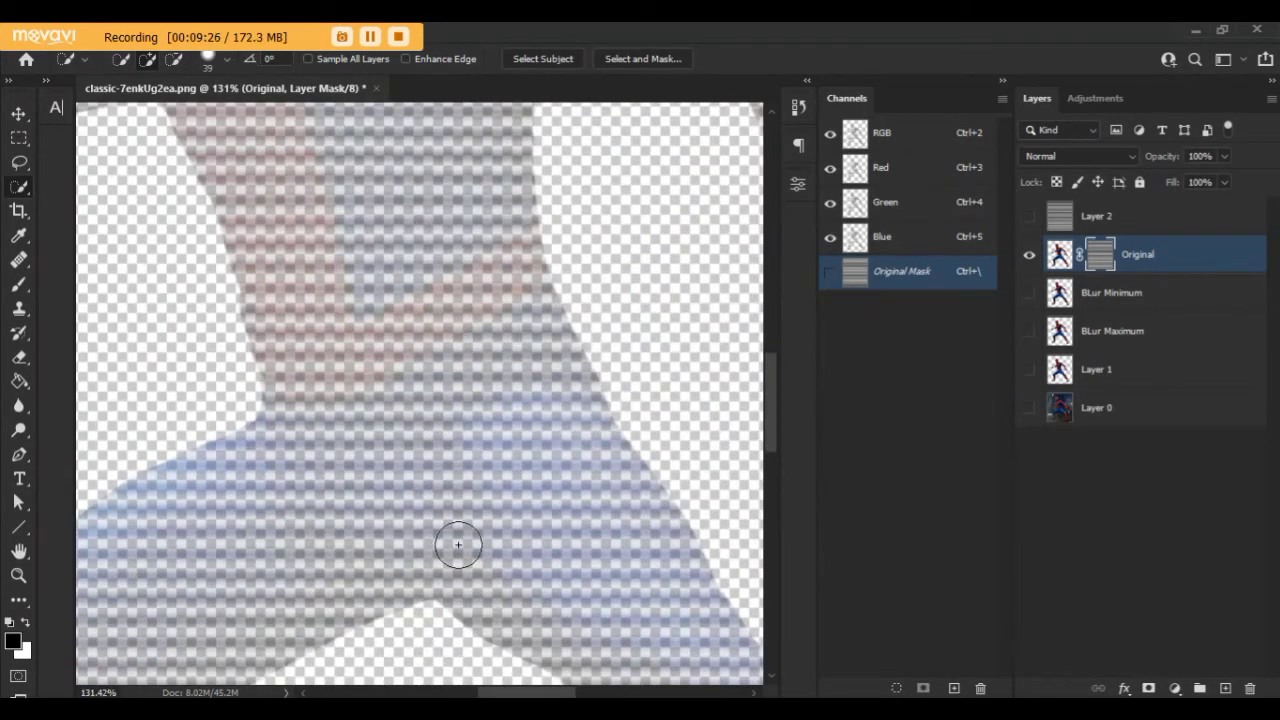
{"action": "scroll", "coordinate": [458, 544], "scroll_direction": "down", "scroll_amount": 1}
{"action": "scroll", "coordinate": [459, 538], "scroll_direction": "down", "scroll_amount": 1}
{"action": "scroll", "coordinate": [459, 535], "scroll_direction": "down", "scroll_amount": 1}
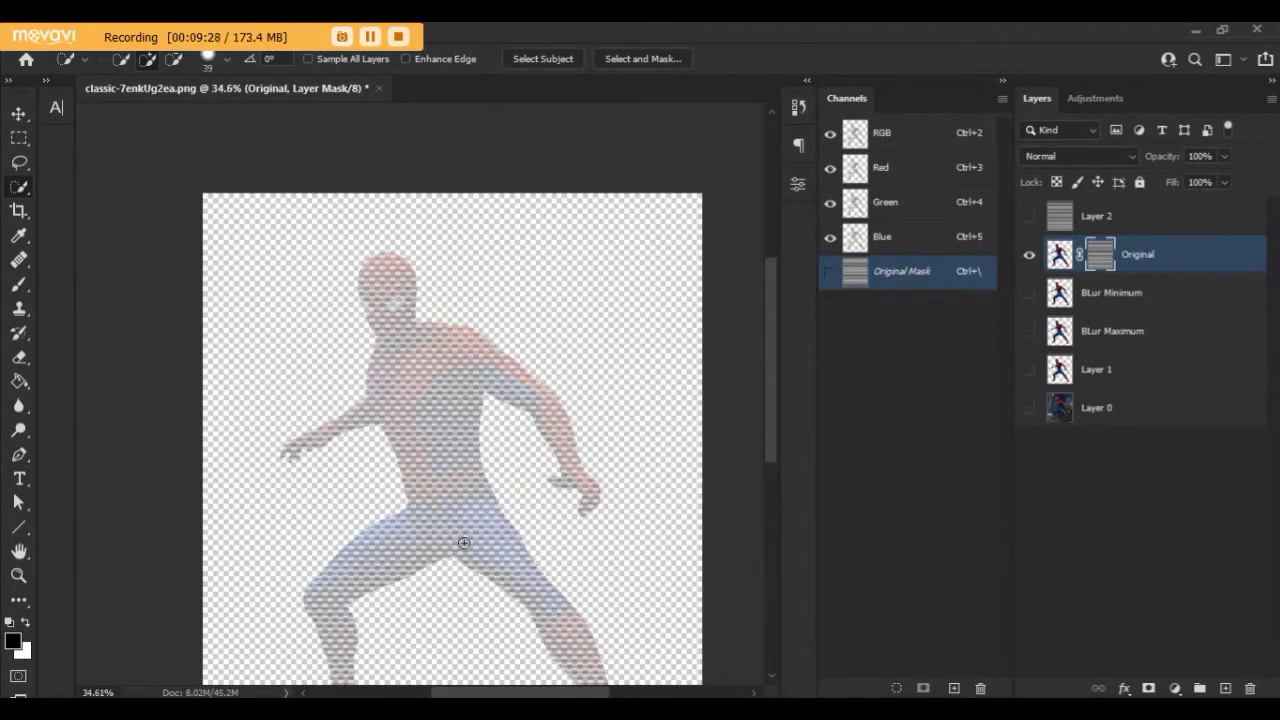
{"action": "scroll", "coordinate": [480, 566], "scroll_direction": "down", "scroll_amount": 1}
{"action": "scroll", "coordinate": [420, 560], "scroll_direction": "up", "scroll_amount": 1}
{"action": "scroll", "coordinate": [460, 512], "scroll_direction": "up", "scroll_amount": 1}
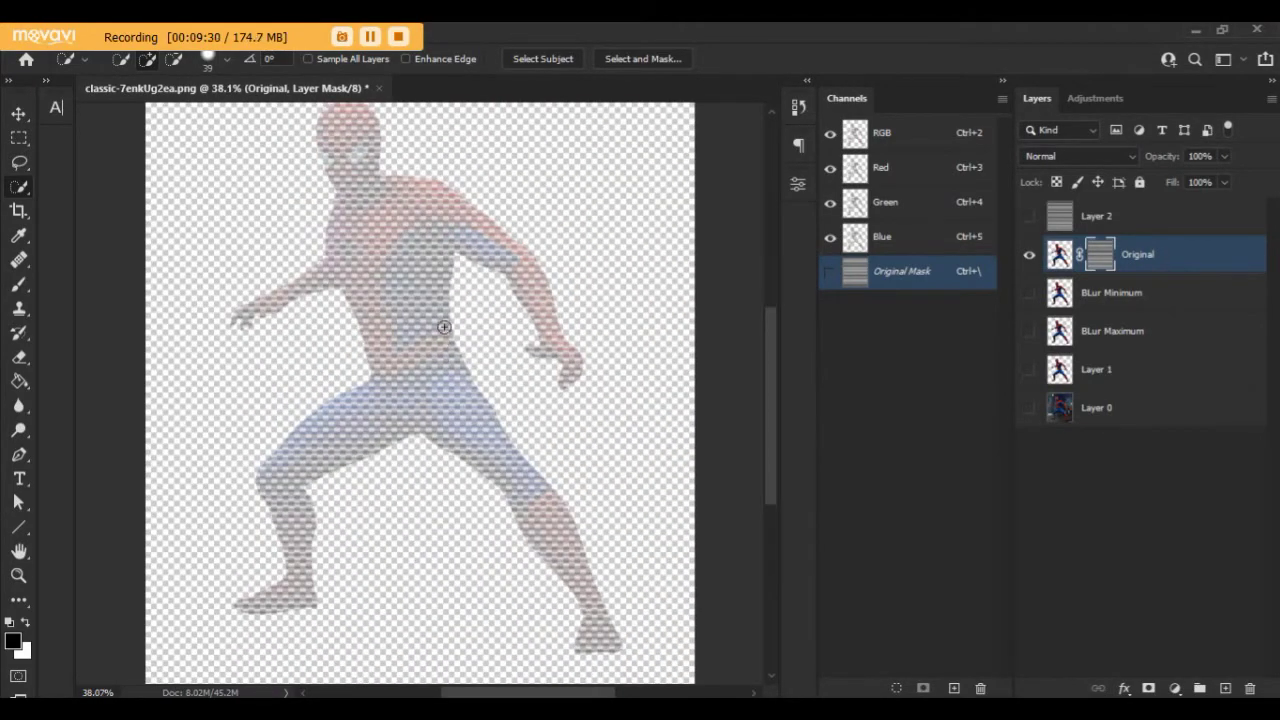
{"action": "scroll", "coordinate": [423, 209], "scroll_direction": "up", "scroll_amount": 1}
{"action": "scroll", "coordinate": [421, 213], "scroll_direction": "up", "scroll_amount": 1}
{"action": "scroll", "coordinate": [390, 420], "scroll_direction": "up", "scroll_amount": 2}
{"action": "scroll", "coordinate": [418, 461], "scroll_direction": "up", "scroll_amount": 2}
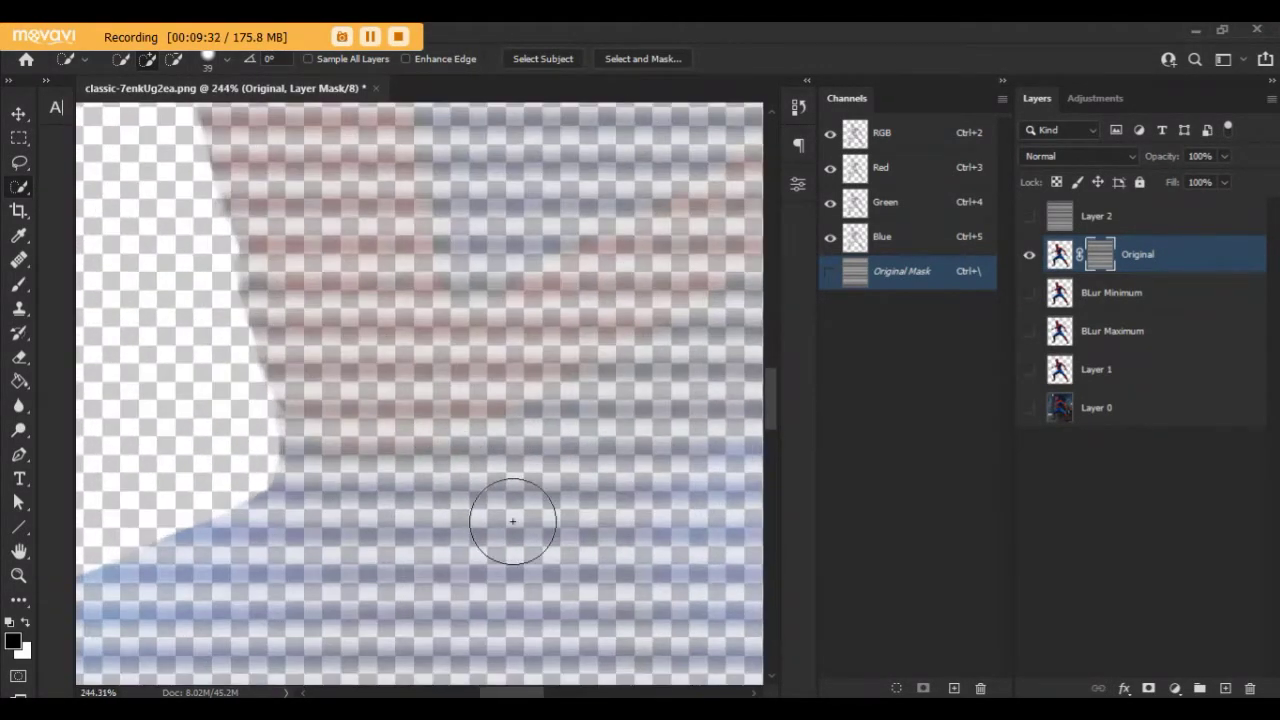
{"action": "scroll", "coordinate": [548, 480], "scroll_direction": "up", "scroll_amount": 1}
{"action": "scroll", "coordinate": [550, 475], "scroll_direction": "down", "scroll_amount": 2}
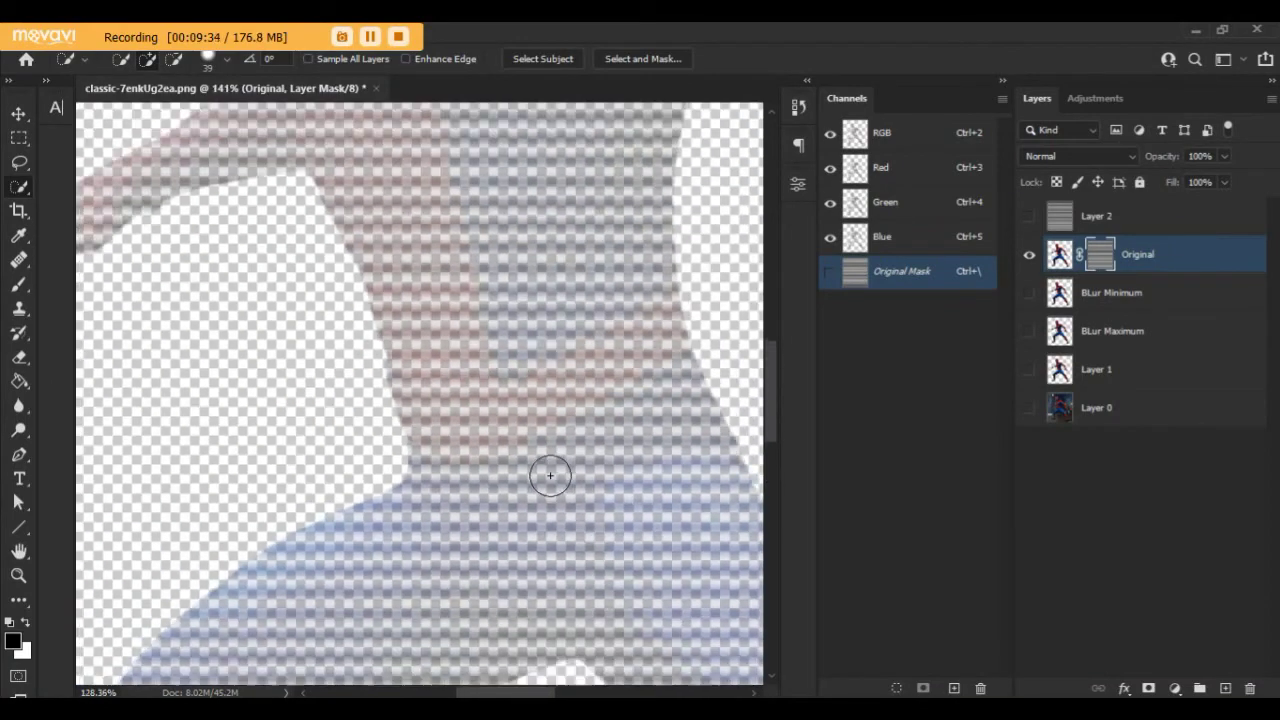
Step: Duplicate the Original layer into Original copy, copy 2 and copy 3
{"action": "scroll", "coordinate": [550, 475], "scroll_direction": "down", "scroll_amount": 3}
{"action": "scroll", "coordinate": [550, 475], "scroll_direction": "down", "scroll_amount": 1}
{"action": "scroll", "coordinate": [550, 475], "scroll_direction": "down", "scroll_amount": 2}
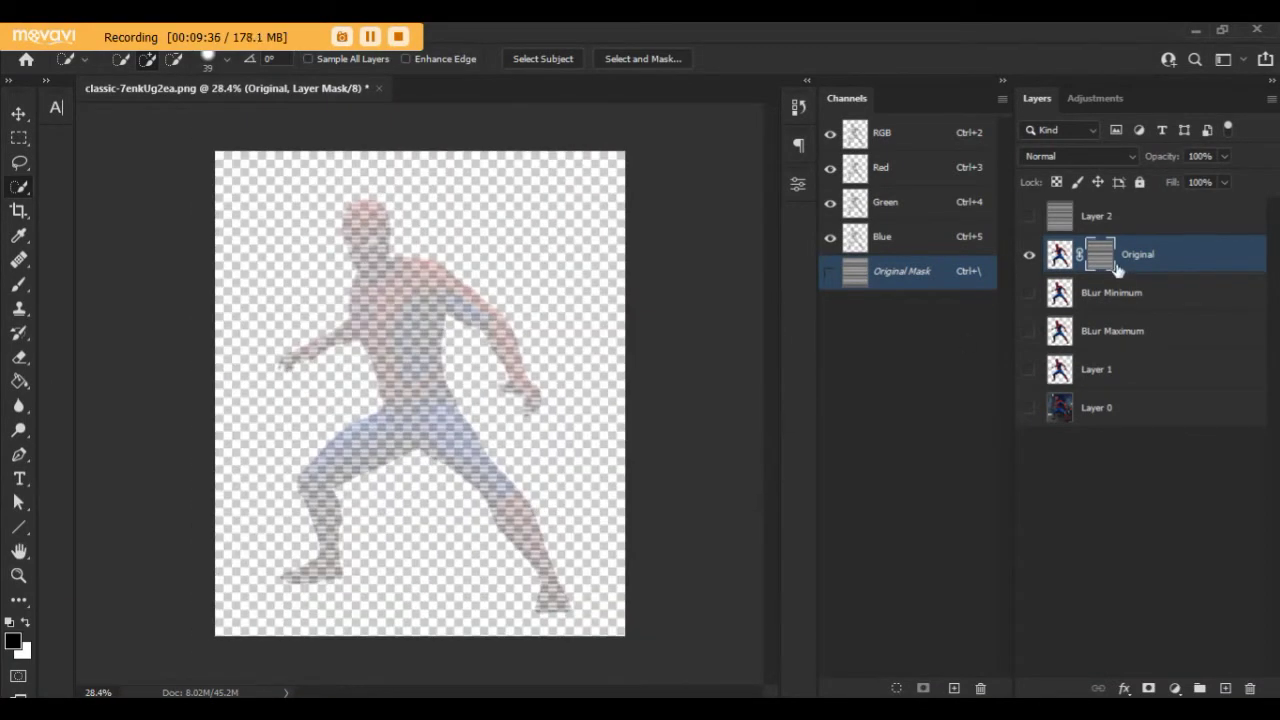
{"action": "left_click", "coordinate": [1060, 255]}
{"action": "key", "text": "ctrl+j"}
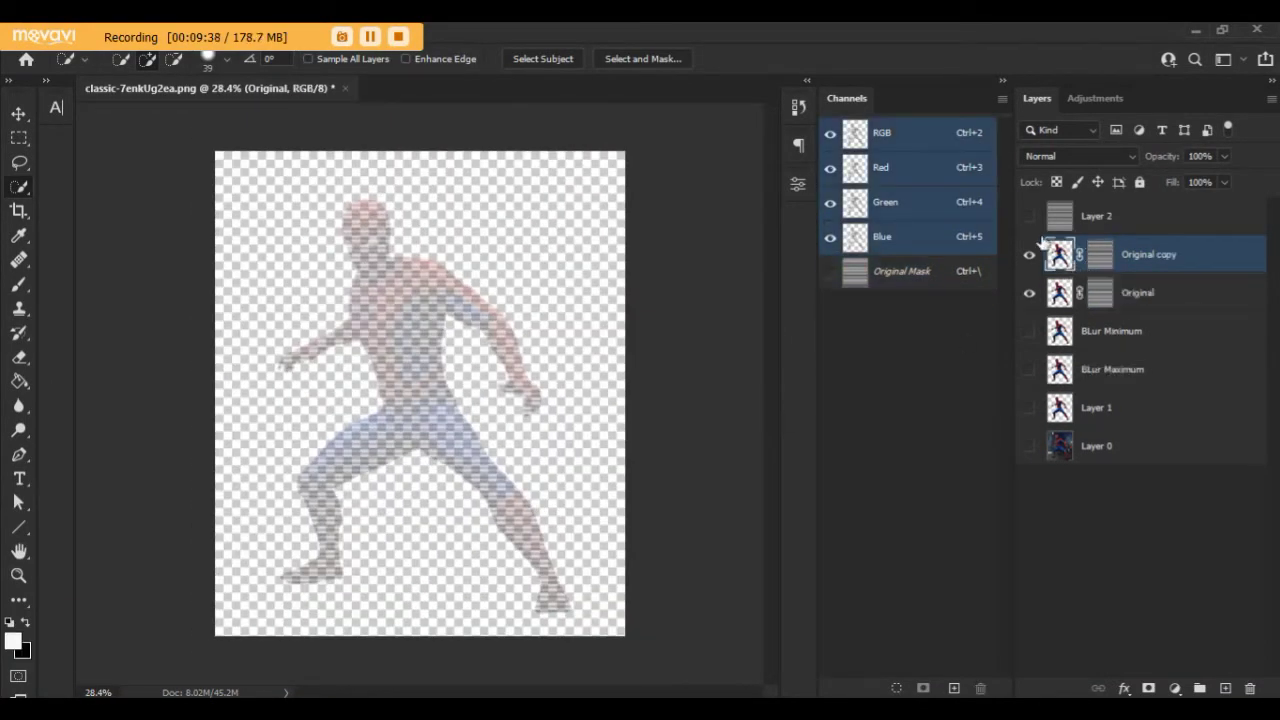
{"action": "left_click", "coordinate": [1029, 254]}
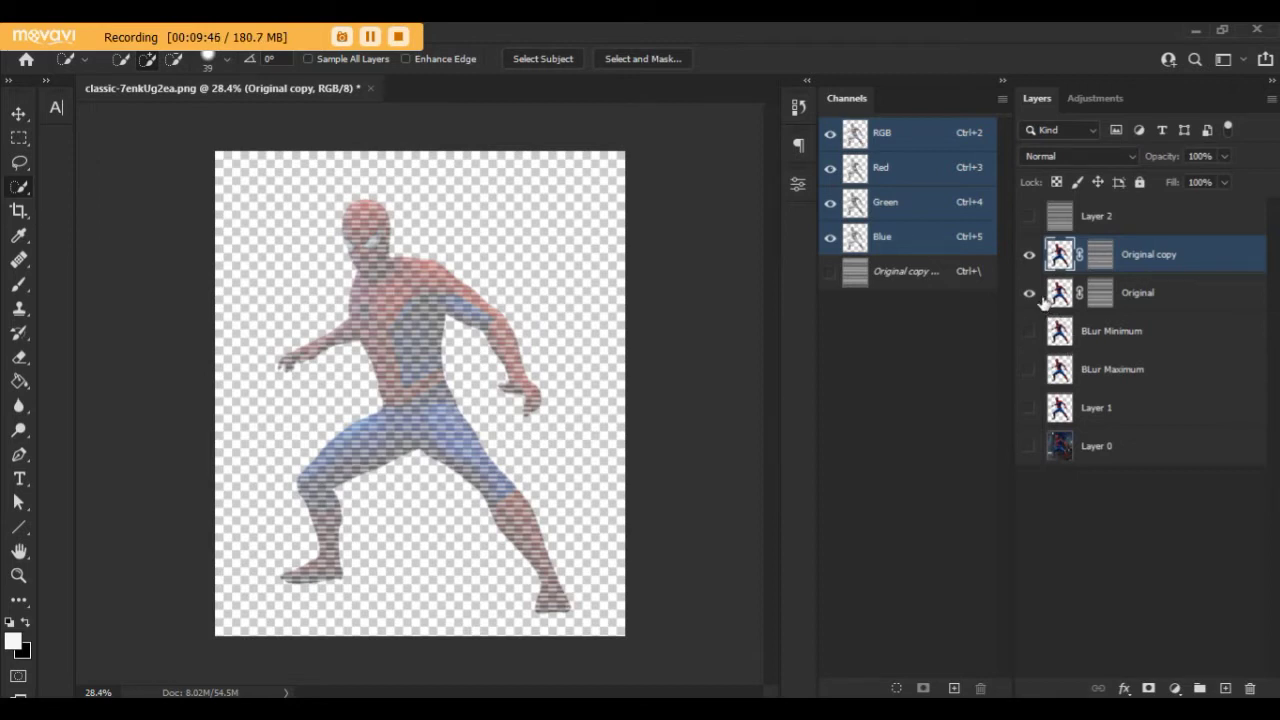
{"action": "key", "text": "ctrl+j"}
{"action": "key", "text": "ctrl+j"}
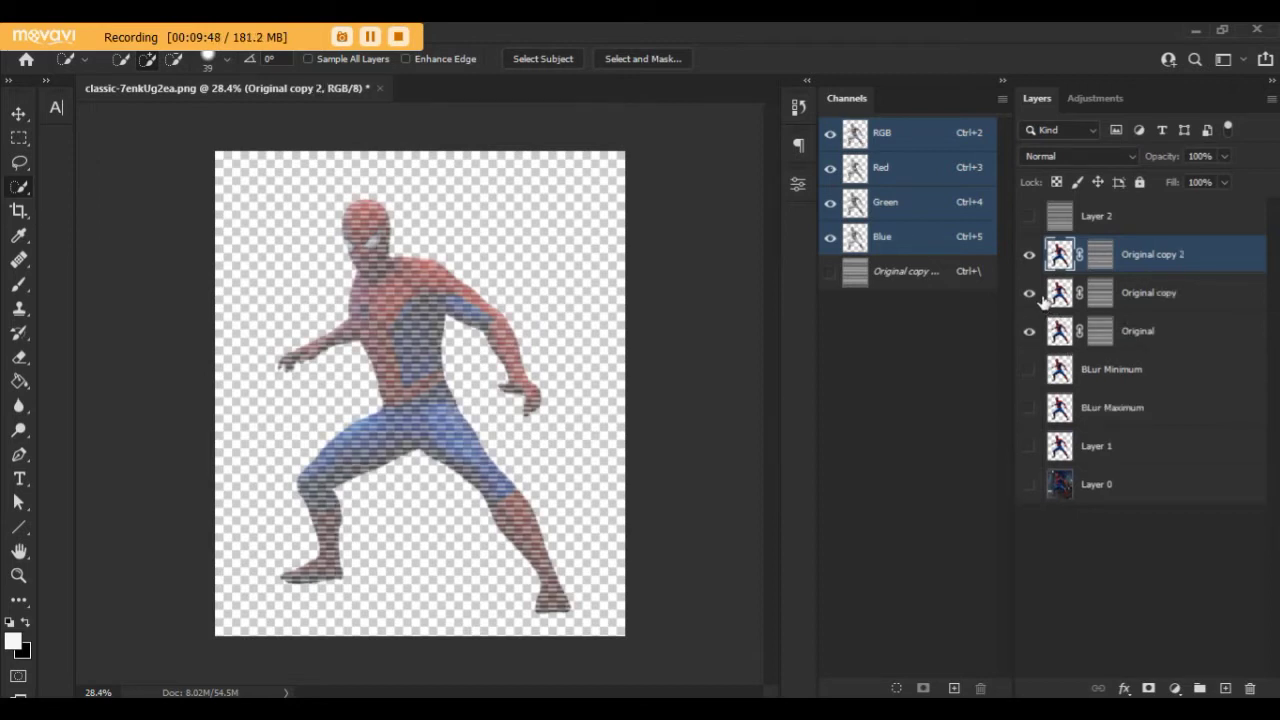
{"action": "scroll", "coordinate": [447, 419], "scroll_direction": "up", "scroll_amount": 2}
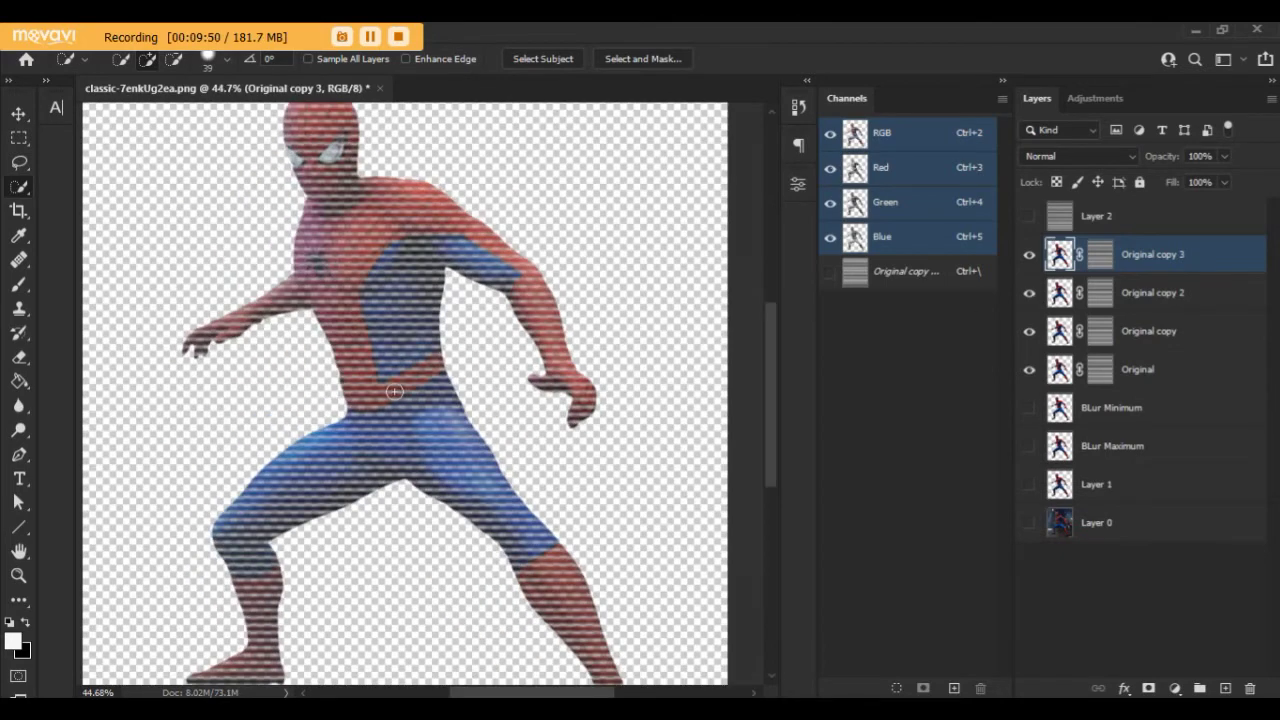
Step: Toggle the three lower Original layers off and back on to compare
{"action": "scroll", "coordinate": [447, 419], "scroll_direction": "up", "scroll_amount": 2}
{"action": "scroll", "coordinate": [447, 419], "scroll_direction": "up", "scroll_amount": 2}
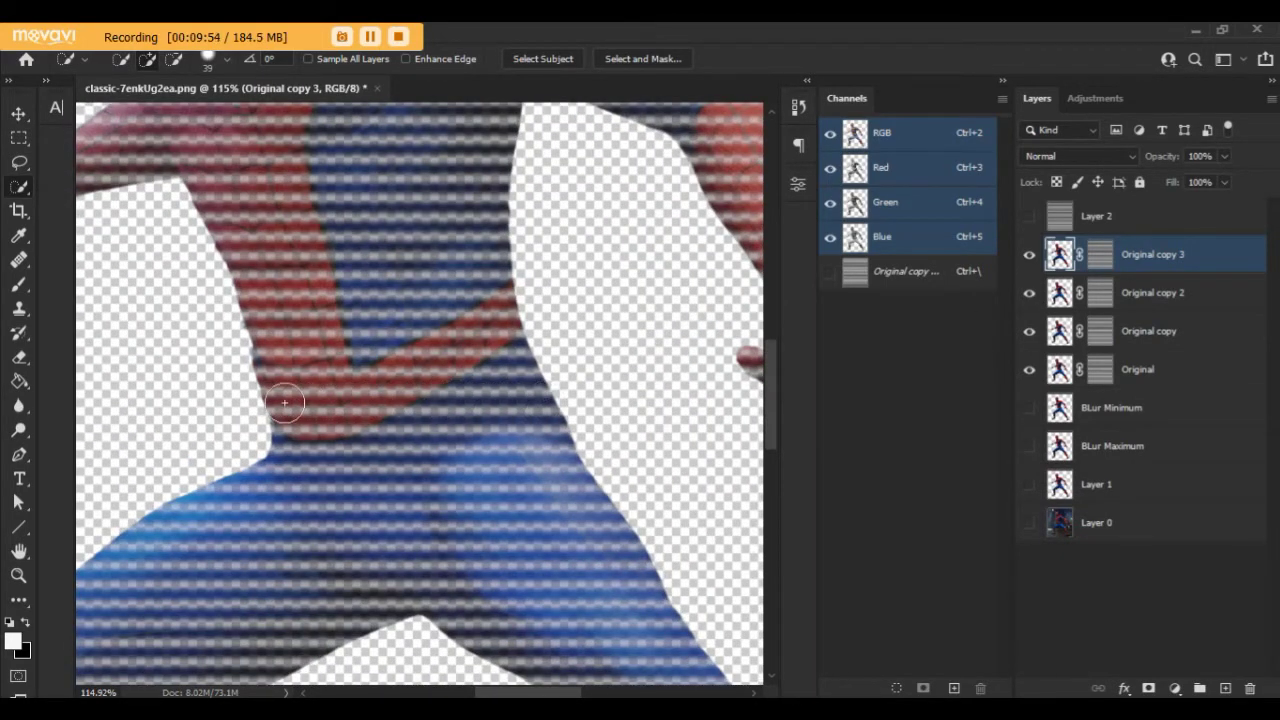
{"action": "left_click_drag", "start_coordinate": [1029, 298], "coordinate": [1029, 370]}
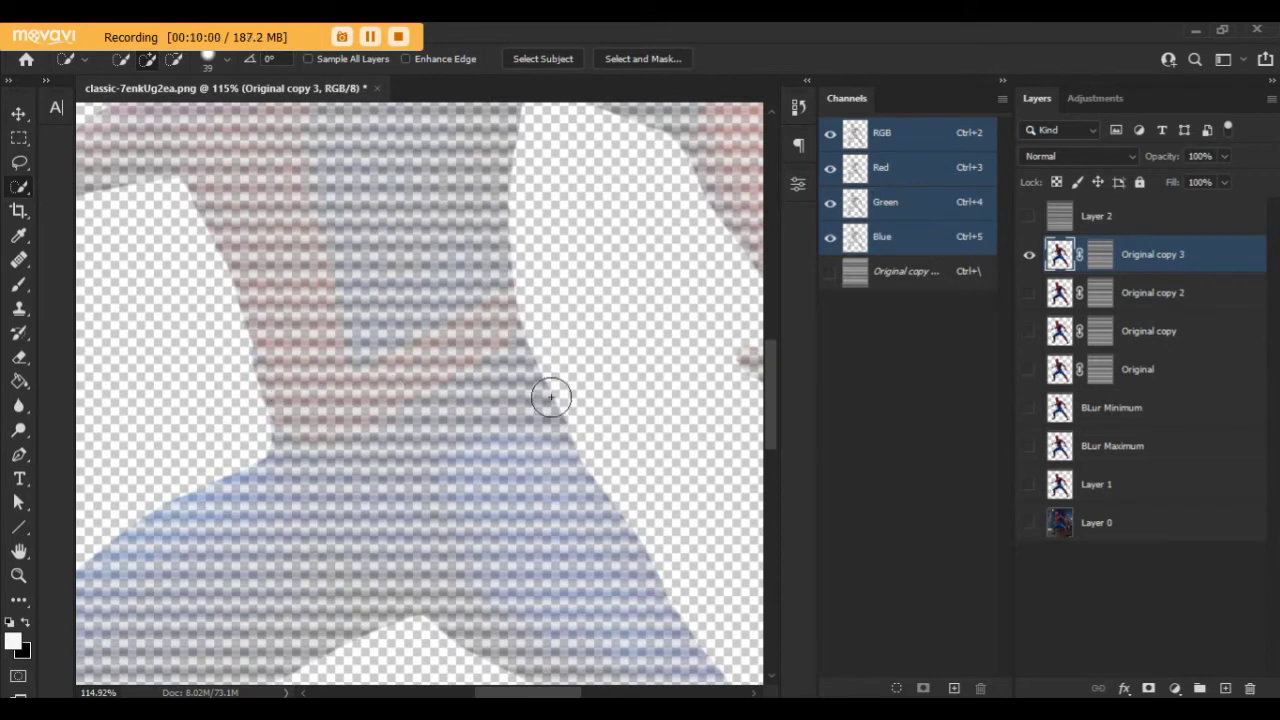
{"action": "left_click_drag", "start_coordinate": [1029, 371], "coordinate": [1029, 293]}
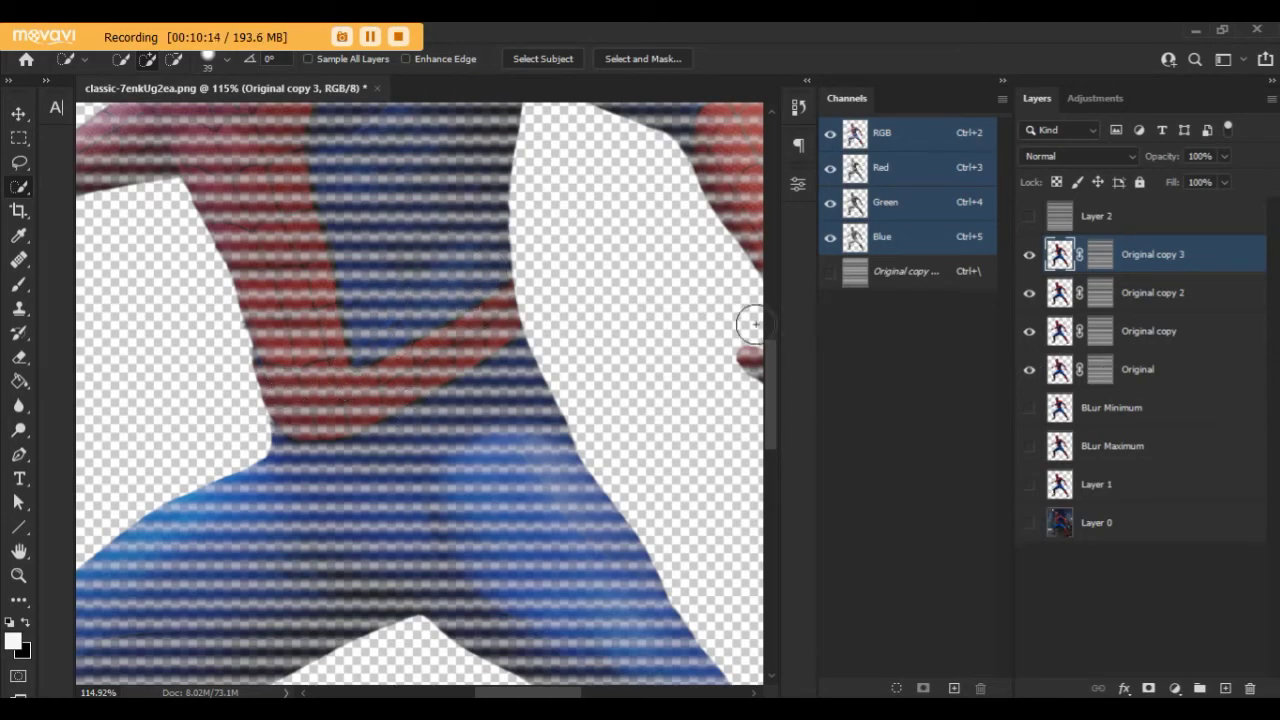
Step: Hide Original, Original copy and Original copy 2, leaving only Original copy 3 visible
{"action": "scroll", "coordinate": [465, 304], "scroll_direction": "down", "scroll_amount": 5}
{"action": "scroll", "coordinate": [465, 304], "scroll_direction": "down", "scroll_amount": 3}
{"action": "scroll", "coordinate": [470, 297], "scroll_direction": "down", "scroll_amount": 2}
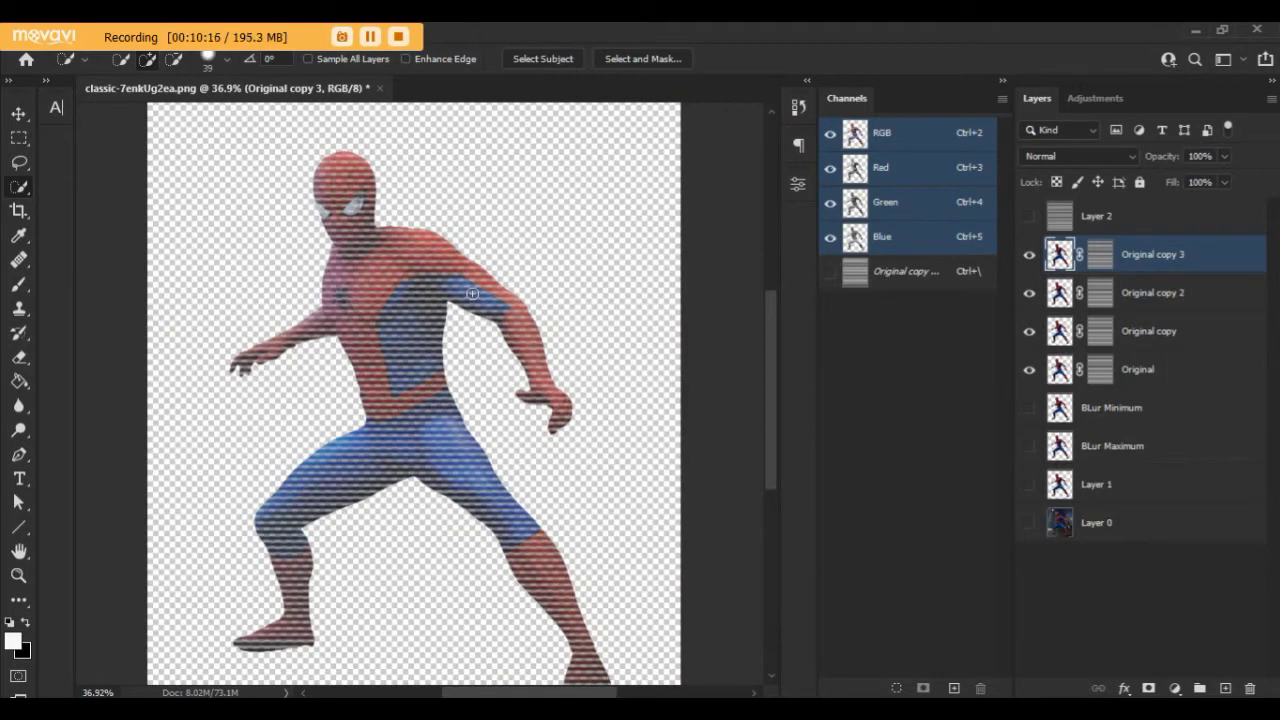
{"action": "scroll", "coordinate": [478, 298], "scroll_direction": "down", "scroll_amount": 1}
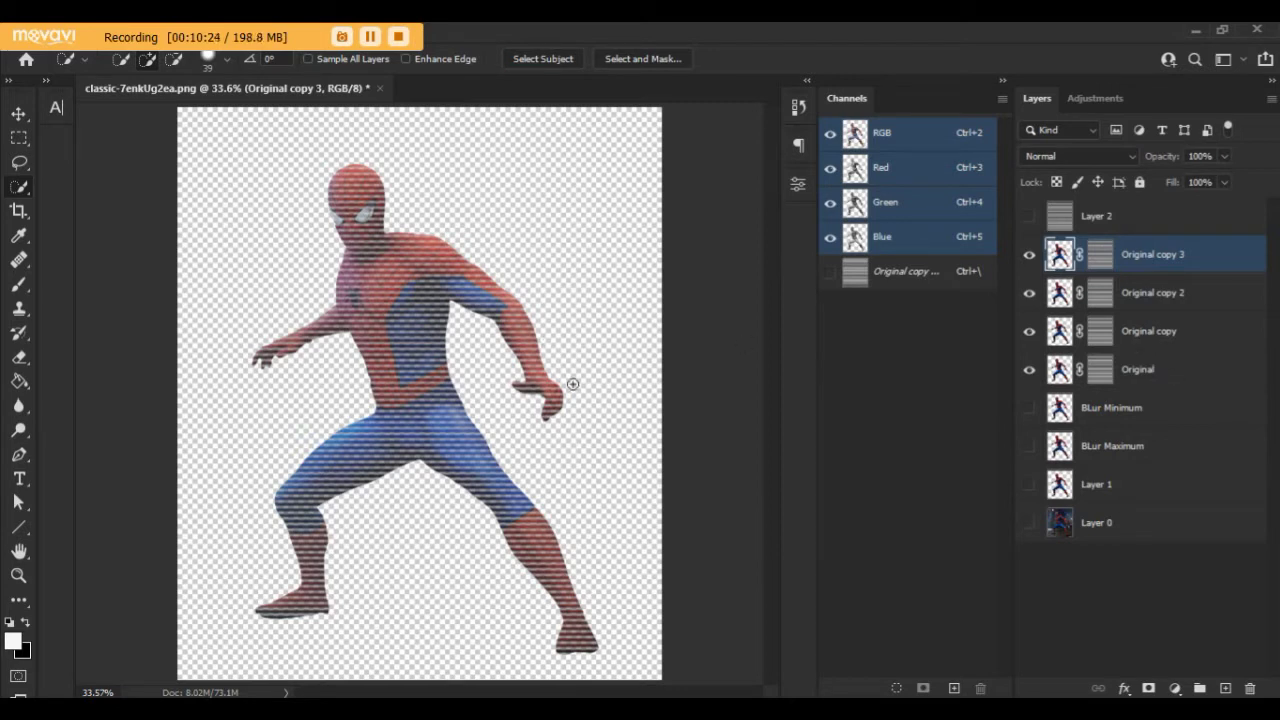
{"action": "left_click_drag", "start_coordinate": [1034, 308], "coordinate": [1037, 371]}
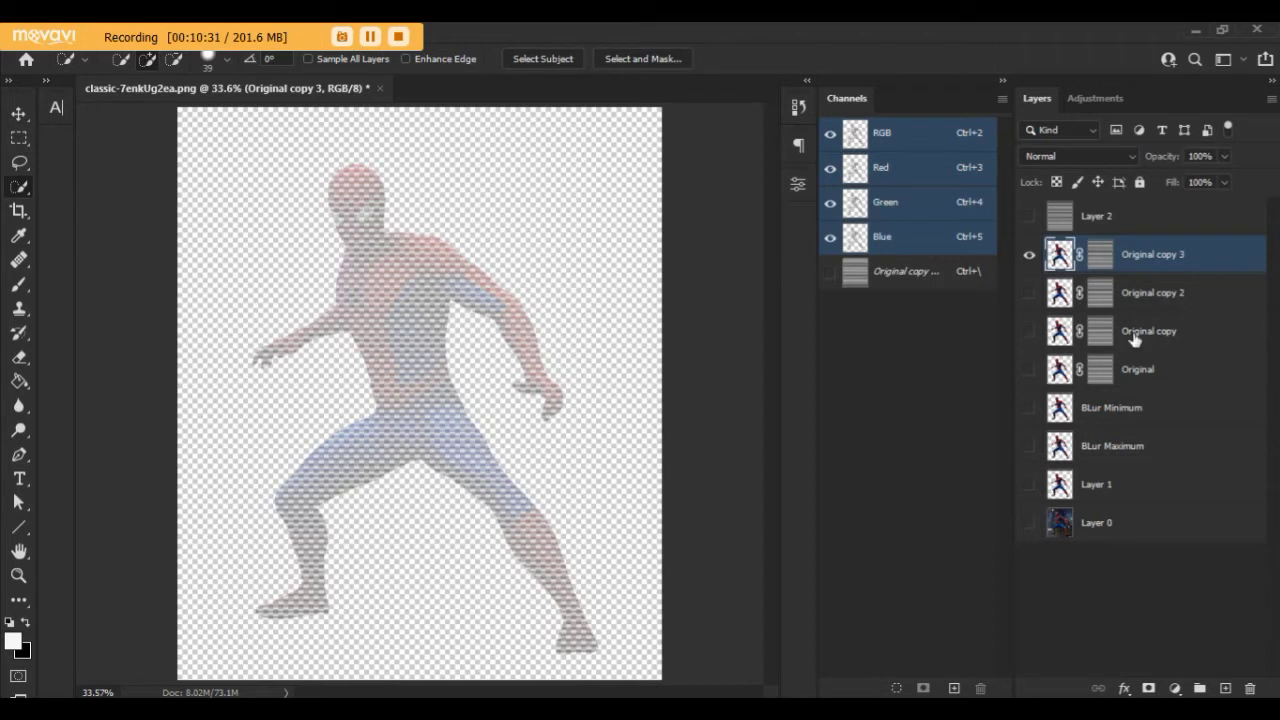
Step: Make Original copy 2, Original copy and Original visible again
{"action": "left_click", "coordinate": [1160, 375]}
{"action": "left_click", "coordinate": [1029, 293]}
{"action": "left_click", "coordinate": [1029, 331]}
Step: Group Original through Original copy 3 into Group 1
{"action": "left_click", "coordinate": [1030, 369]}
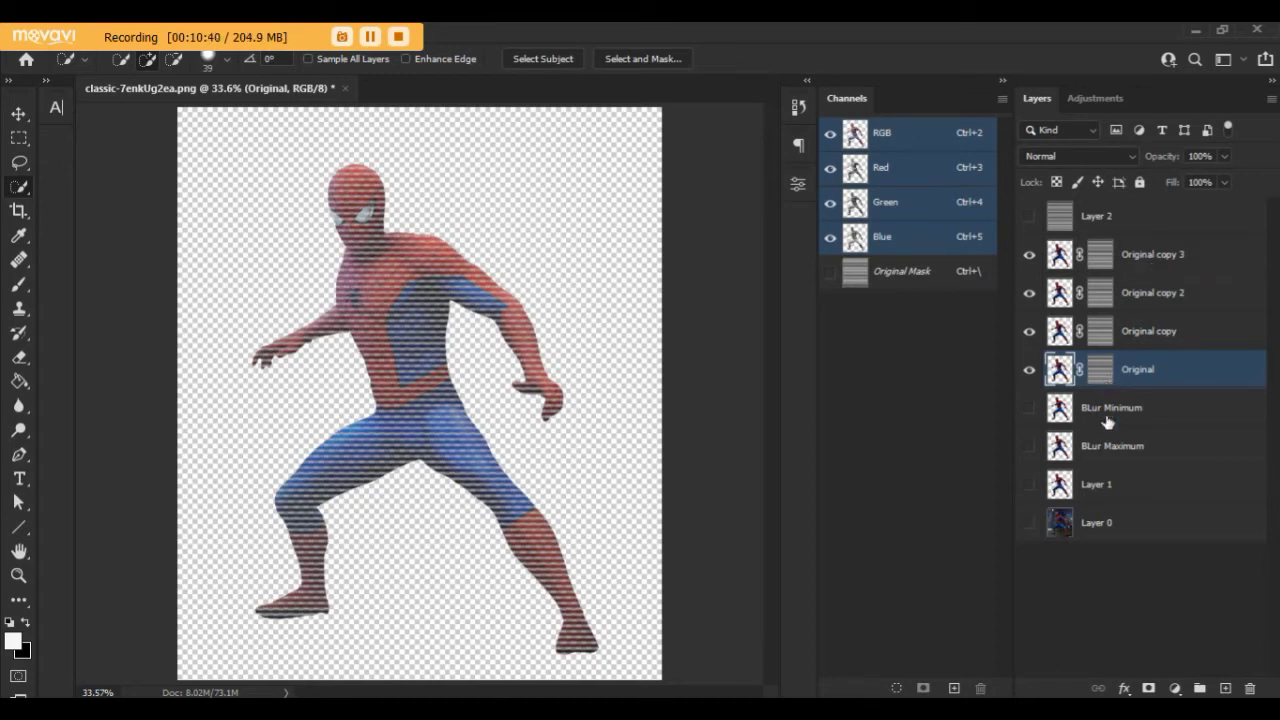
{"action": "left_click", "coordinate": [1125, 557]}
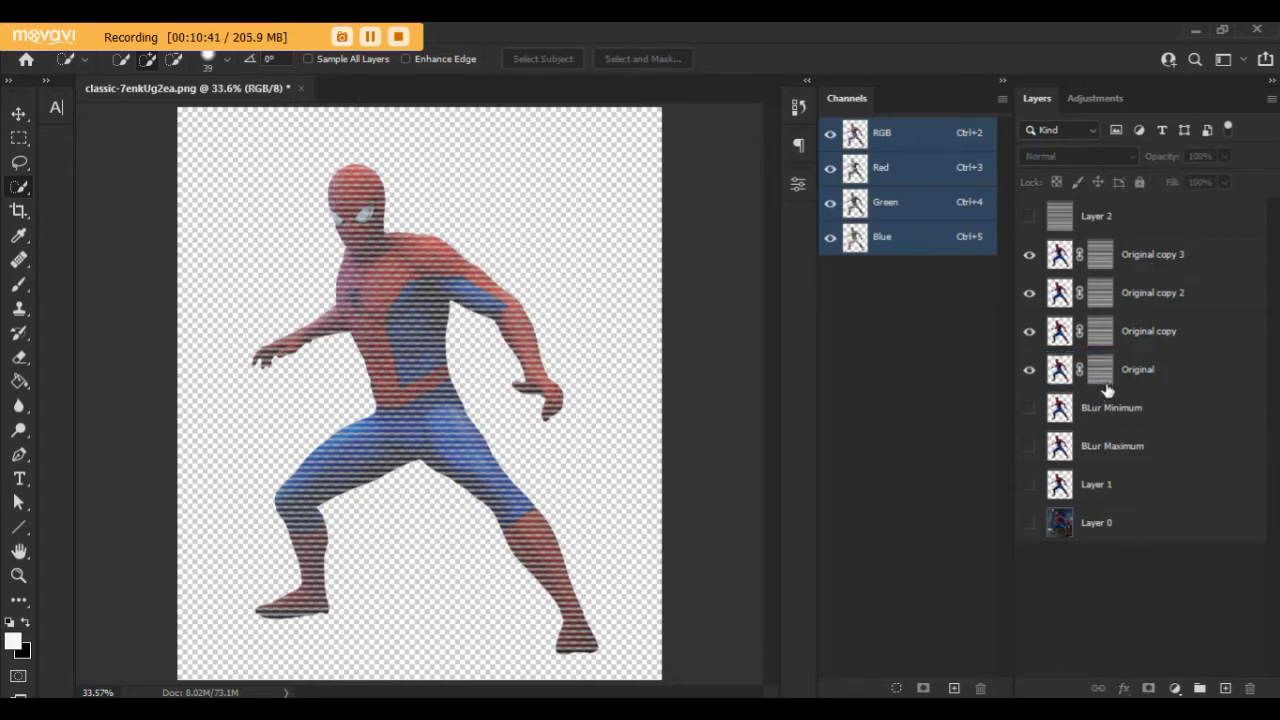
{"action": "left_click", "coordinate": [1152, 372]}
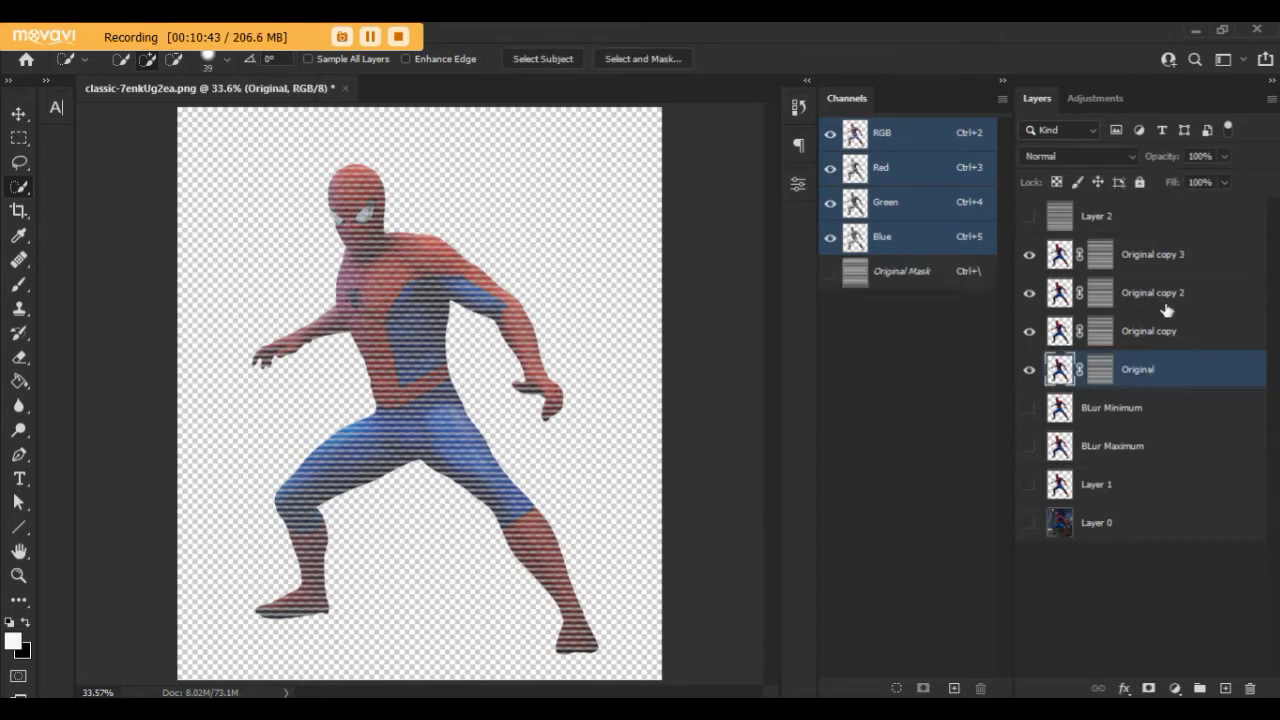
{"action": "left_click", "coordinate": [1178, 260], "text": "shift"}
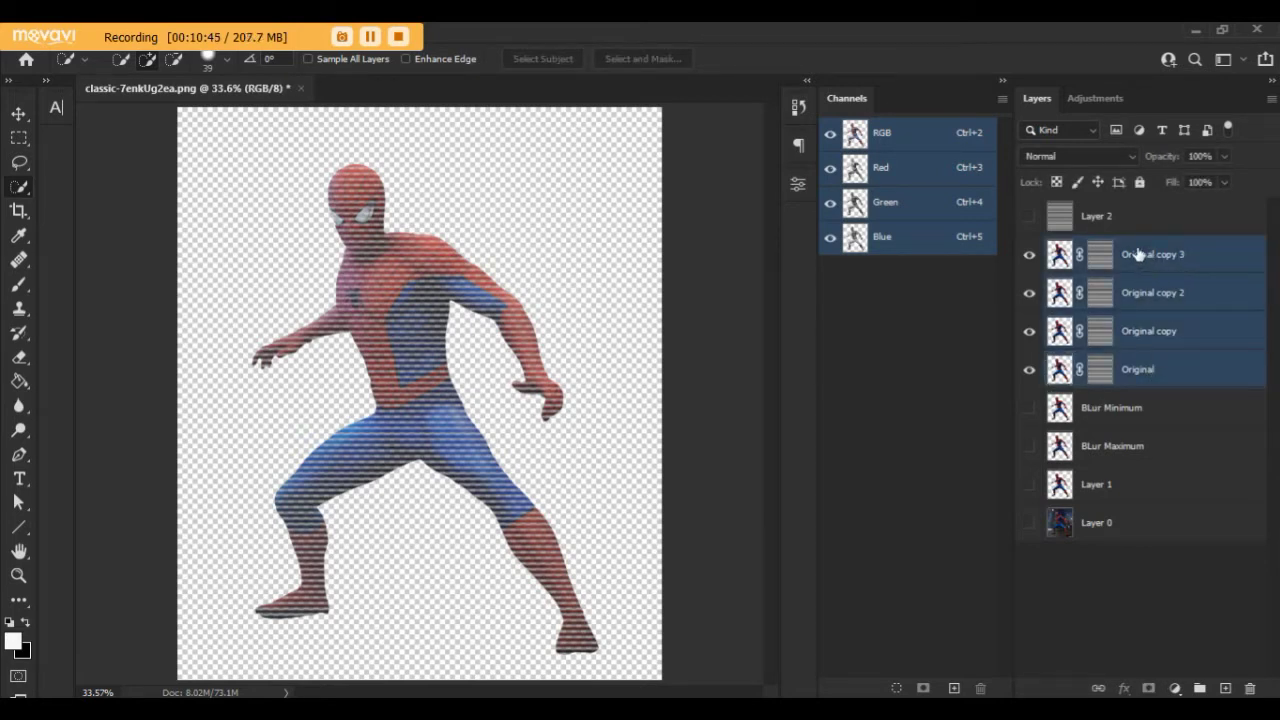
{"action": "key", "text": "ctrl+g"}
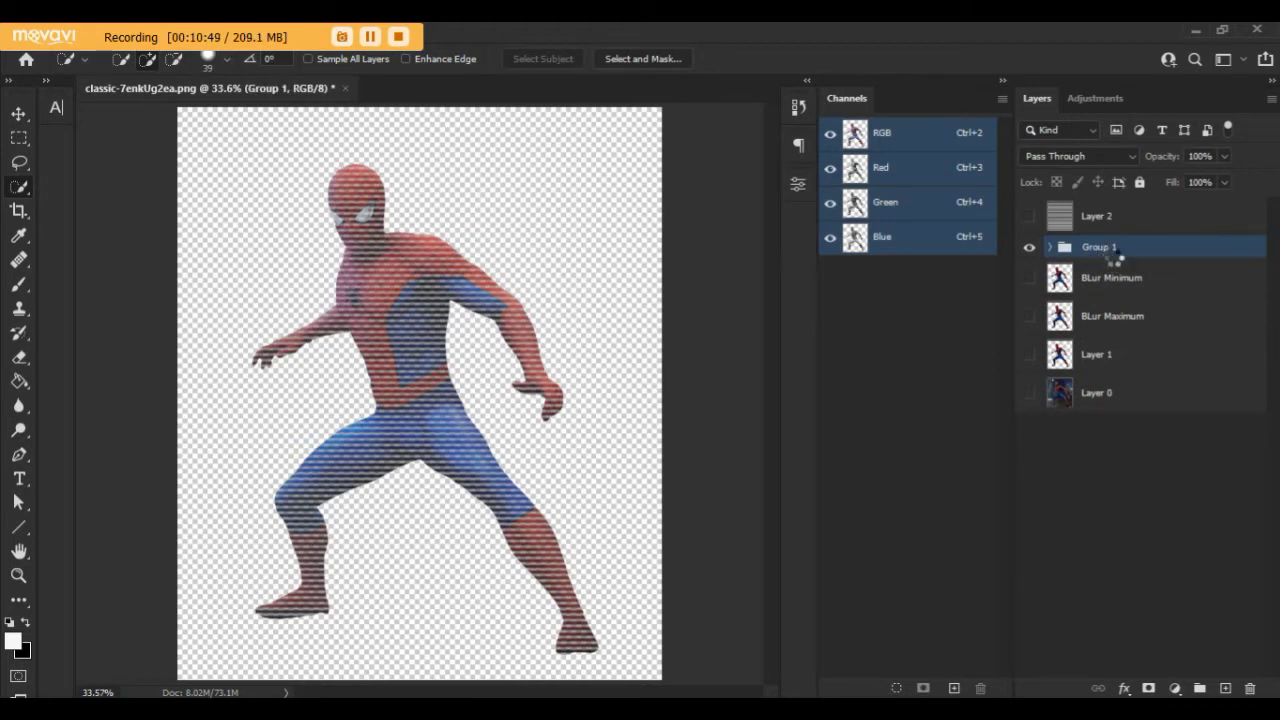
Step: Merge Group 1 into one layer, delete Blur Minimum and Blur Maximum, and select Group 1
{"action": "key", "text": "ctrl+e"}
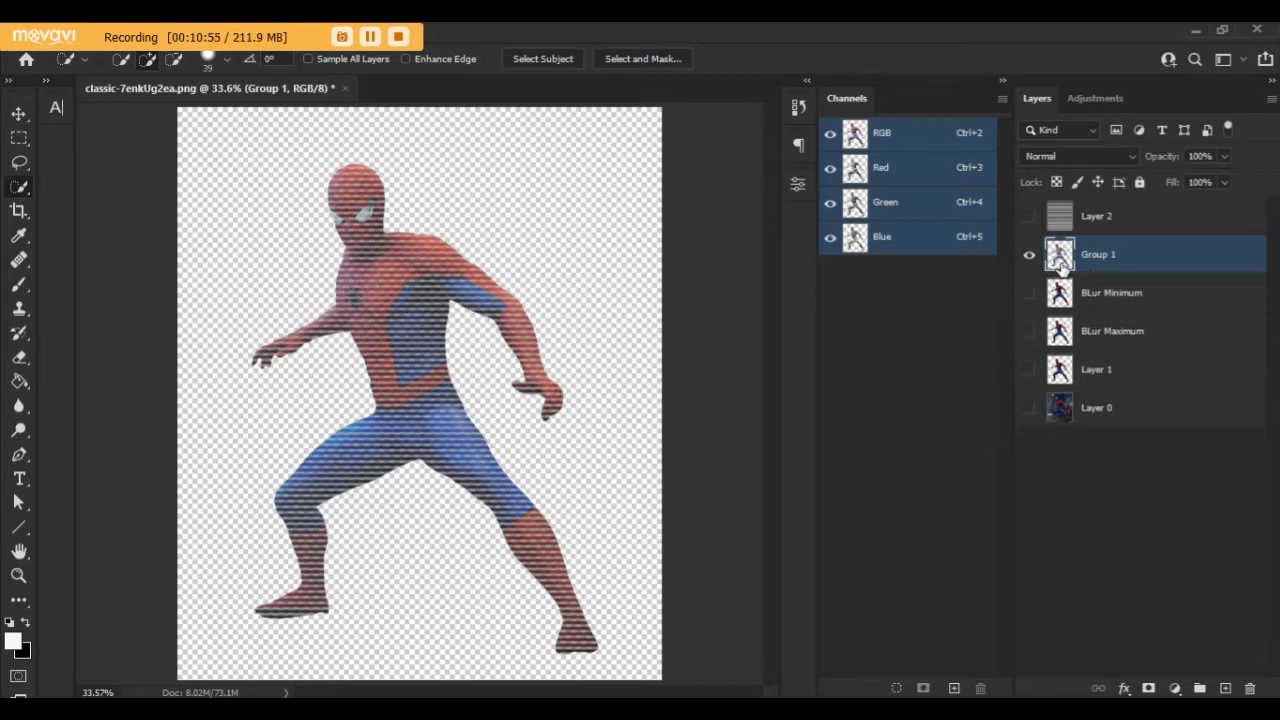
{"action": "left_click", "coordinate": [1092, 296]}
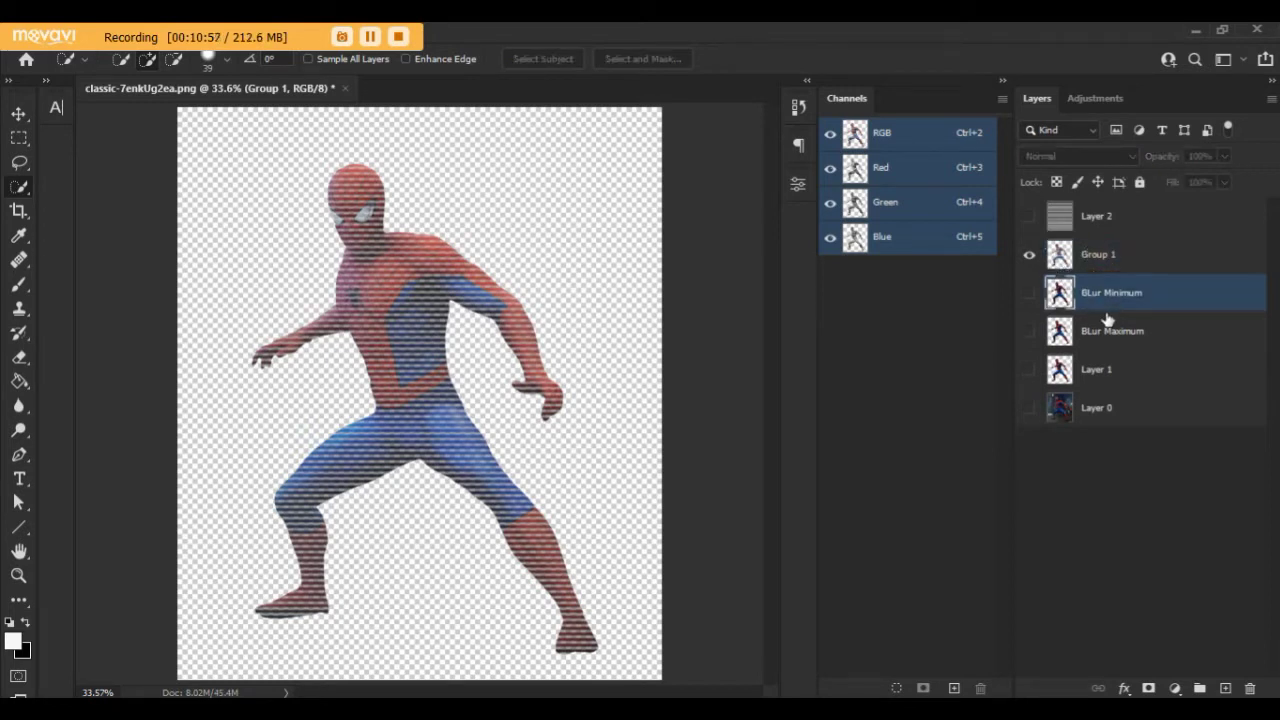
{"action": "left_click", "coordinate": [1120, 338], "text": "shift"}
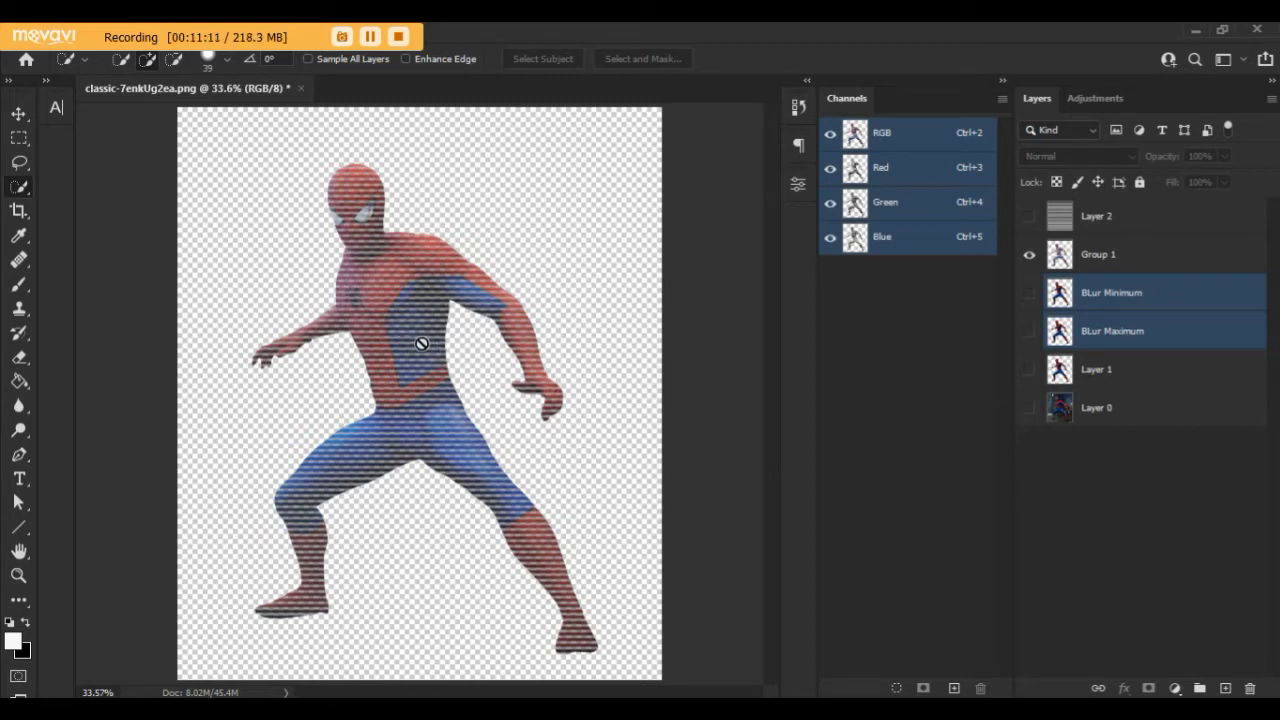
{"action": "left_click", "coordinate": [1116, 334], "text": "ctrl"}
{"action": "key", "text": "Delete"}
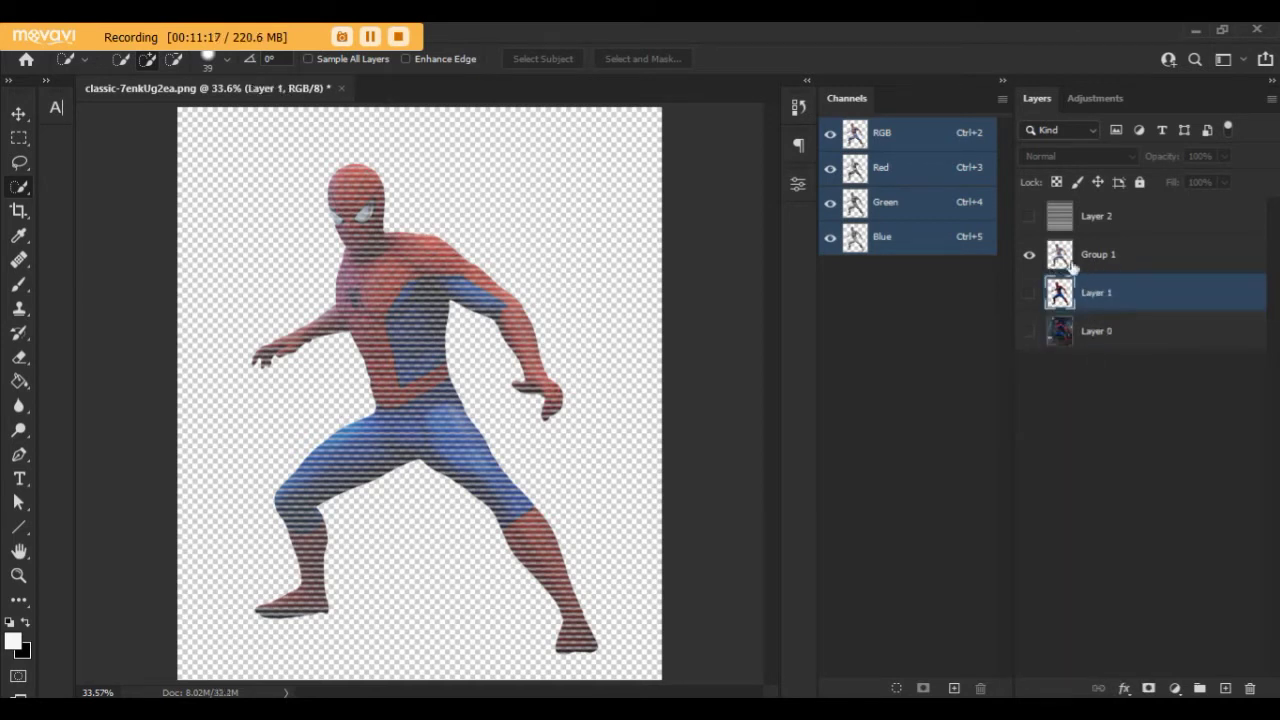
{"action": "left_click", "coordinate": [1104, 267]}
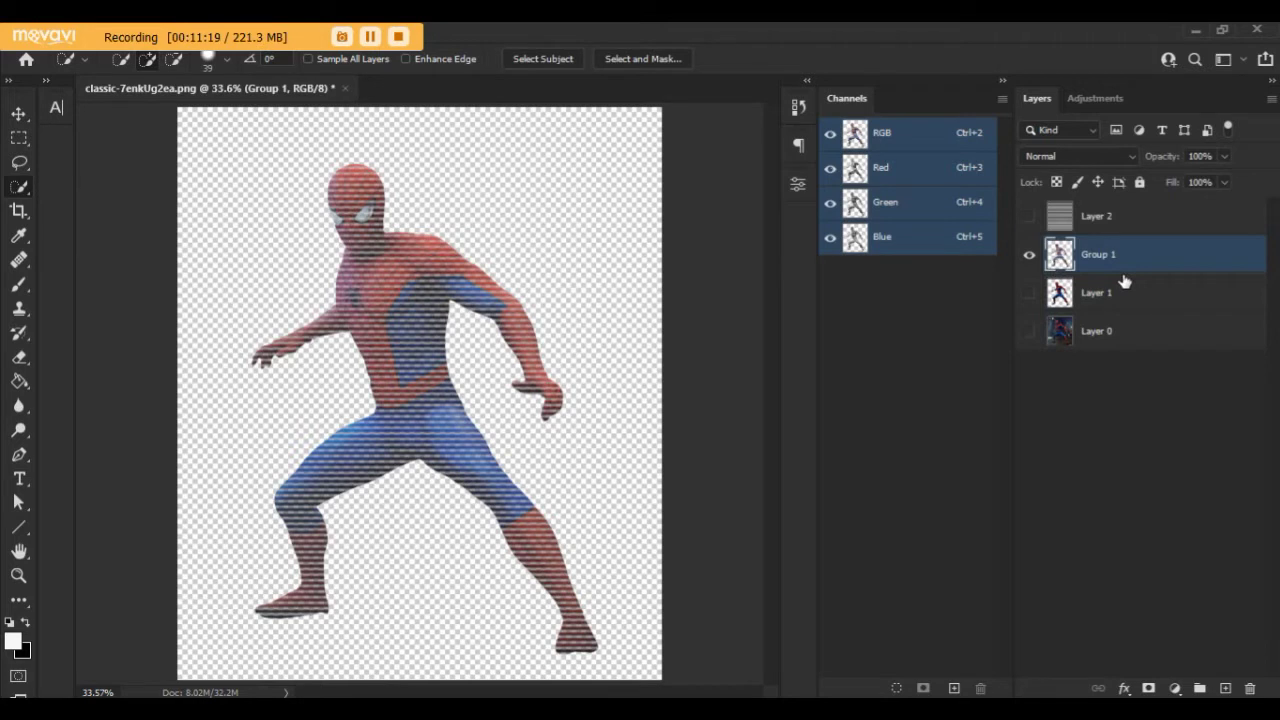
Step: Duplicate Group 1 and name the copies Orignal and Max Blur
{"action": "key", "text": "ctrl+j"}
{"action": "key", "text": "ctrl+j"}
{"action": "left_click", "coordinate": [1029, 255]}
{"action": "double_click", "coordinate": [1114, 256]}
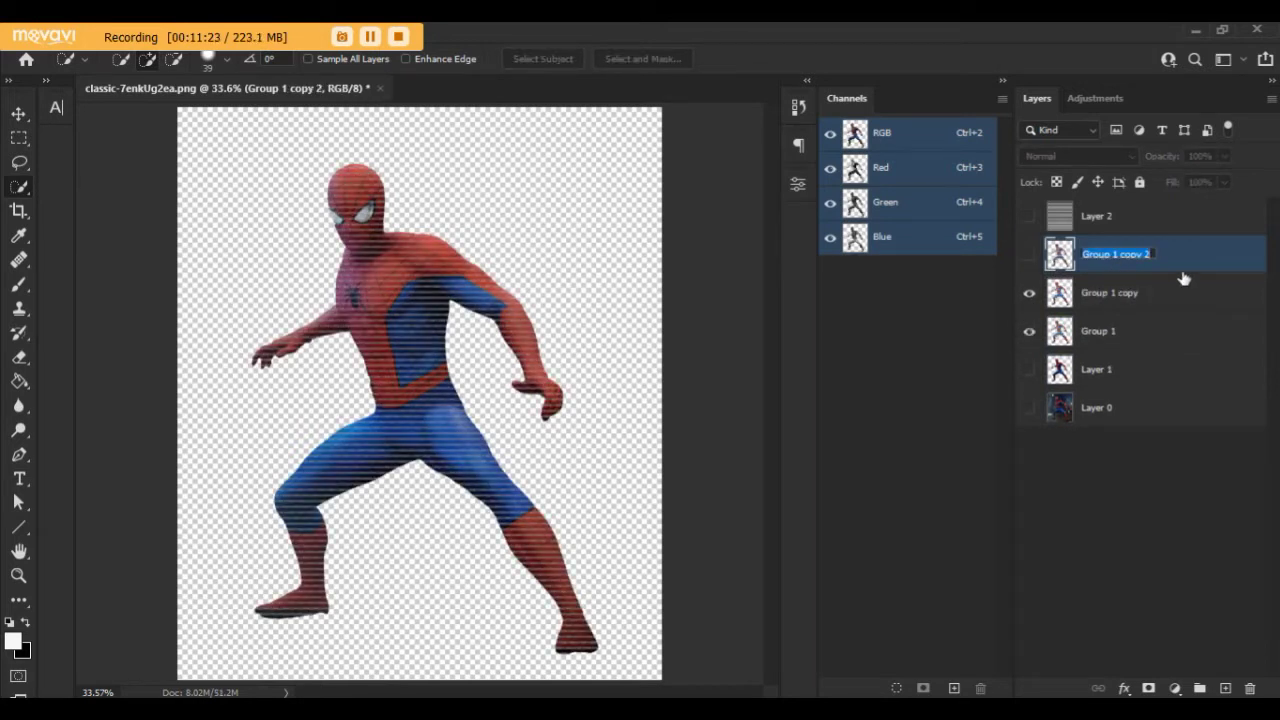
{"action": "type", "text": "Orignal"}
{"action": "key", "text": "Return"}
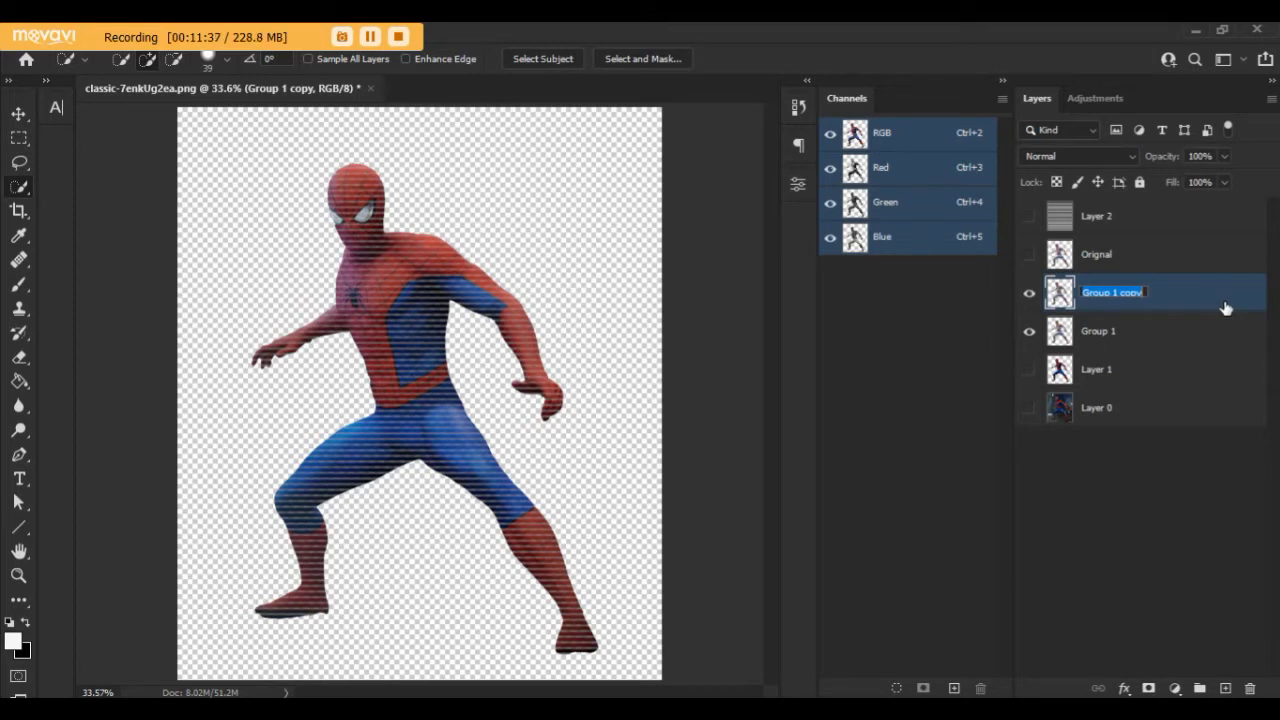
{"action": "type", "text": "Ma"}
{"action": "type", "text": "N"}
{"action": "type", "text": "Blur"}
{"action": "key", "text": "Return"}
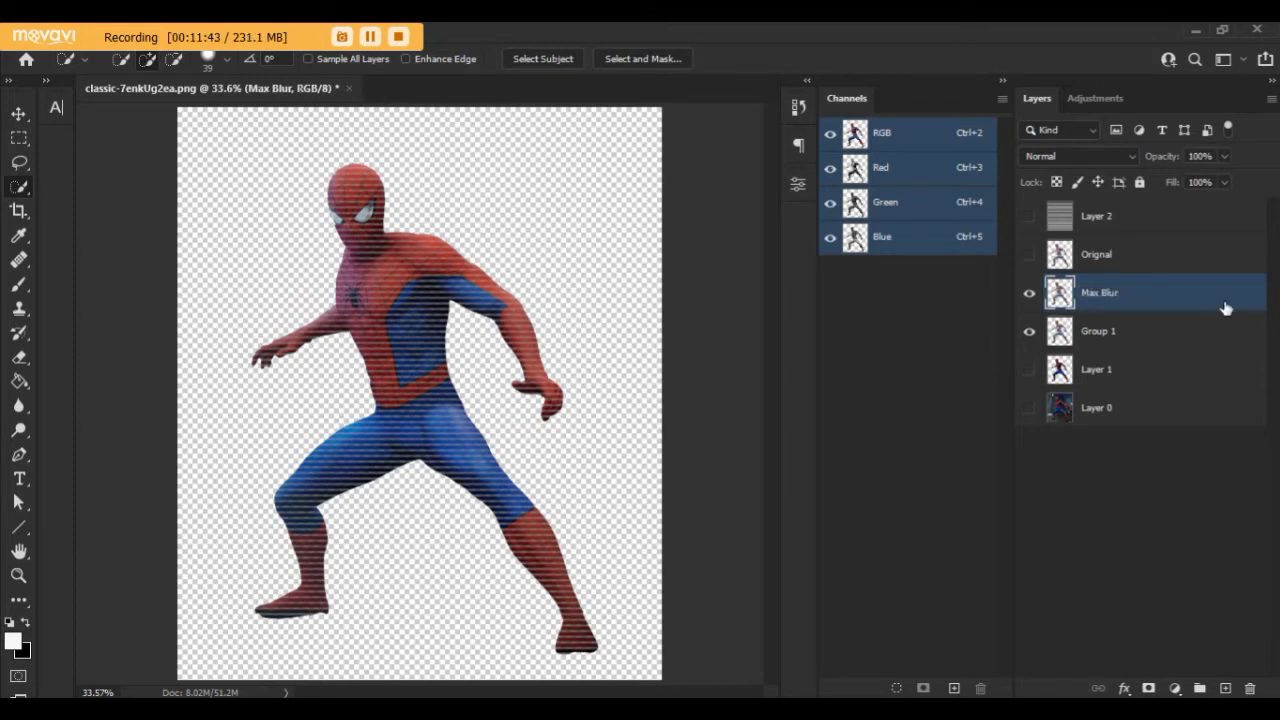
Step: Rename Group 1 to Min Blur and make the Orignal layer visible
{"action": "left_click", "coordinate": [1112, 340]}
{"action": "double_click", "coordinate": [1110, 336]}
{"action": "type", "text": "Min Blur"}
{"action": "key", "text": "Return"}
{"action": "left_click", "coordinate": [1029, 254]}
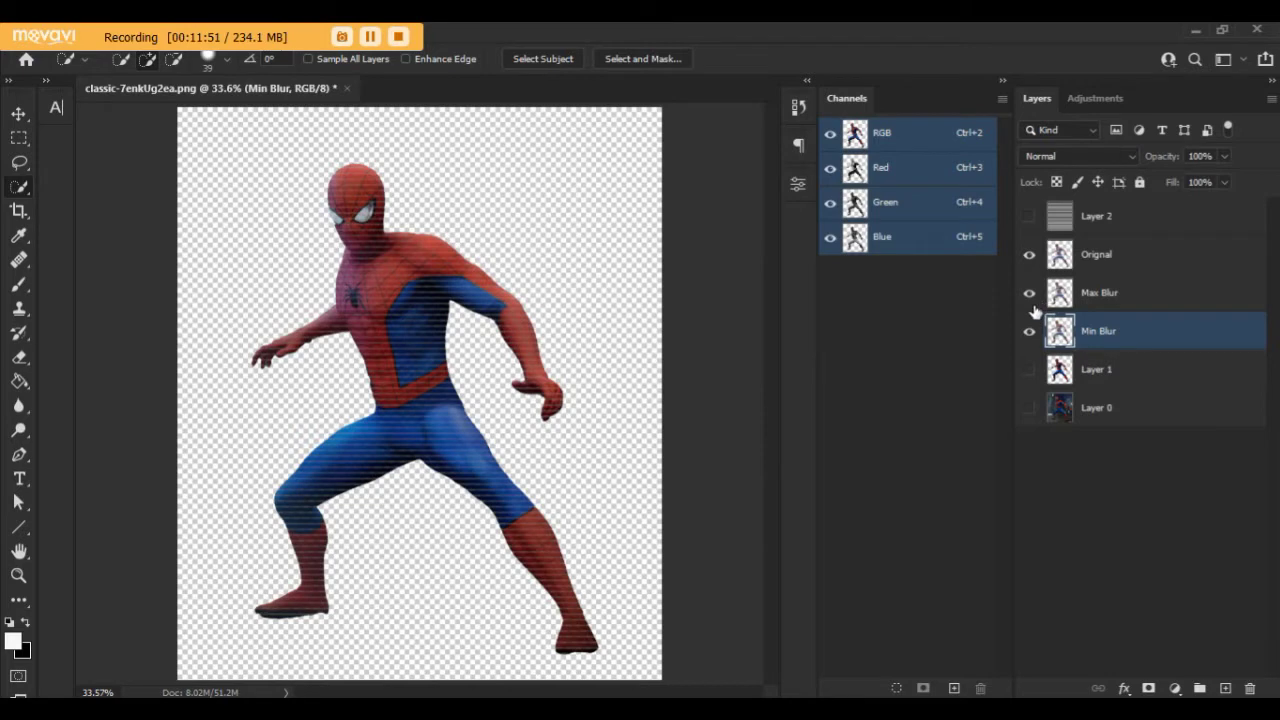
{"action": "left_click", "coordinate": [1029, 254]}
{"action": "left_click", "coordinate": [1029, 292]}
{"action": "left_click", "coordinate": [1029, 331]}
{"action": "scroll", "coordinate": [334, 428], "scroll_direction": "up", "scroll_amount": 1}
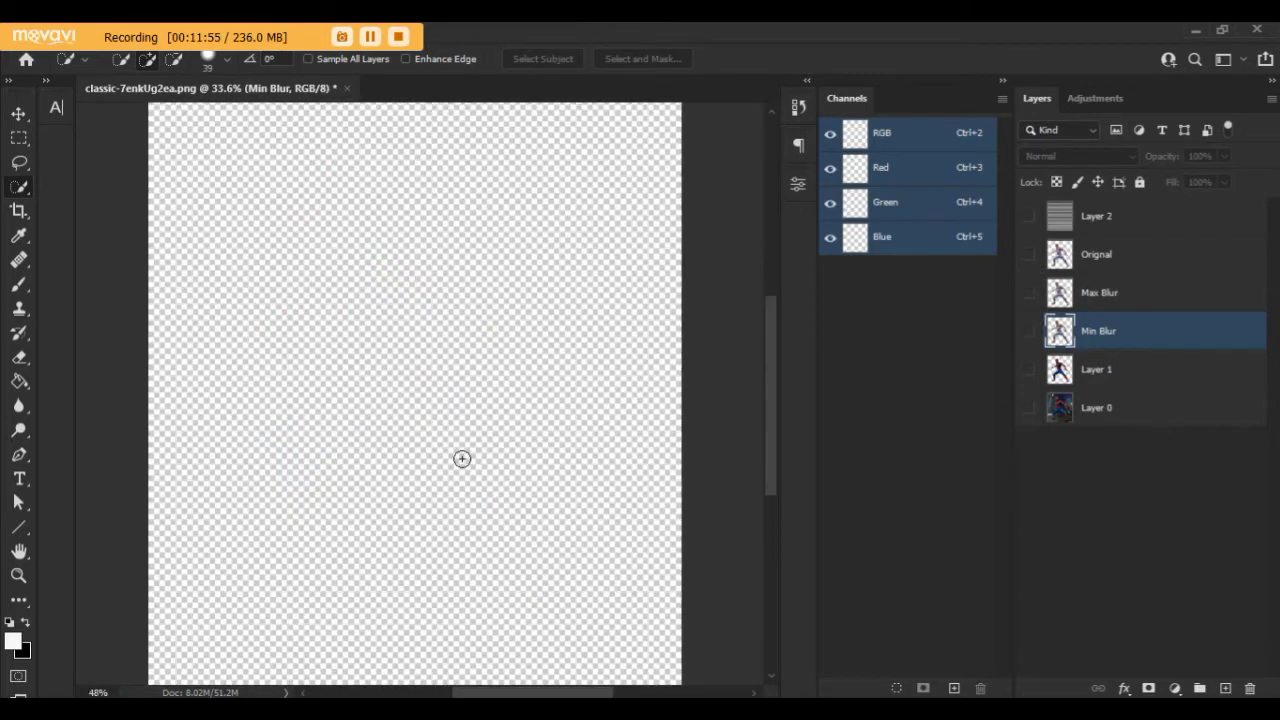
{"action": "scroll", "coordinate": [460, 457], "scroll_direction": "up", "scroll_amount": 1}
{"action": "left_click", "coordinate": [1029, 331]}
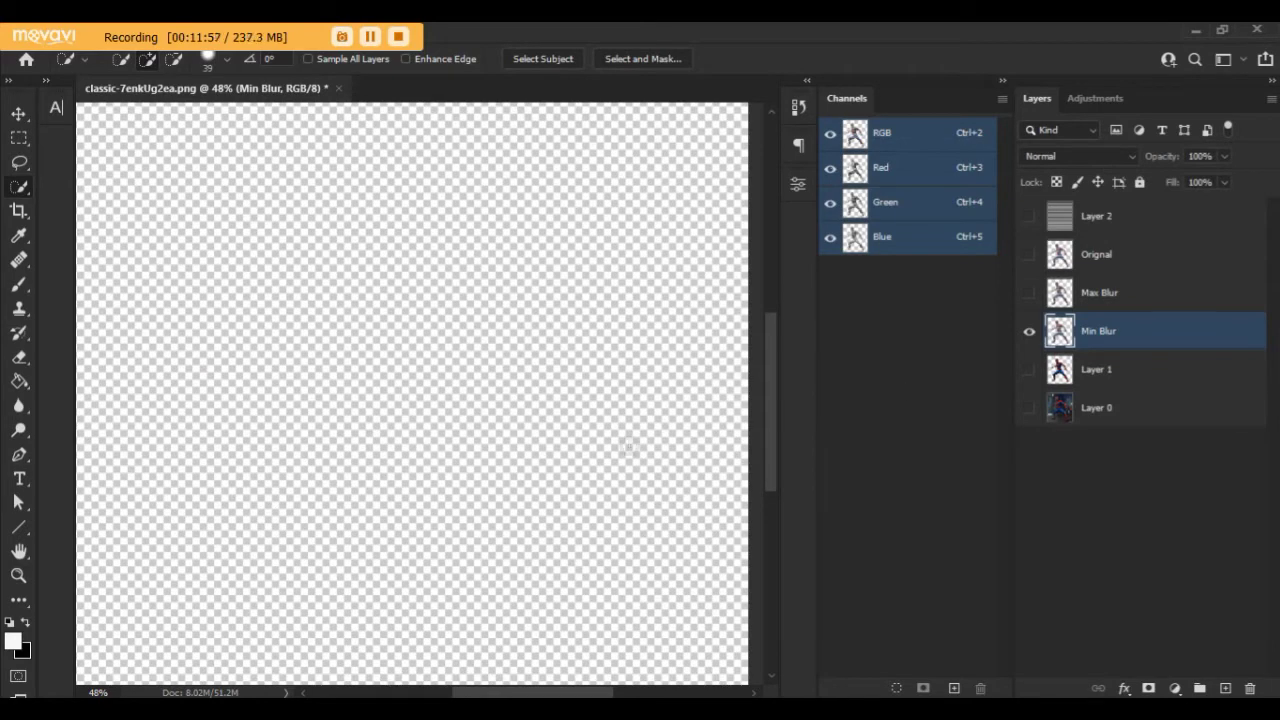
{"action": "scroll", "coordinate": [566, 415], "scroll_direction": "down", "scroll_amount": 3}
{"action": "scroll", "coordinate": [566, 420], "scroll_direction": "up", "scroll_amount": 1}
{"action": "scroll", "coordinate": [467, 400], "scroll_direction": "up", "scroll_amount": 2}
{"action": "left_click", "coordinate": [1029, 331]}
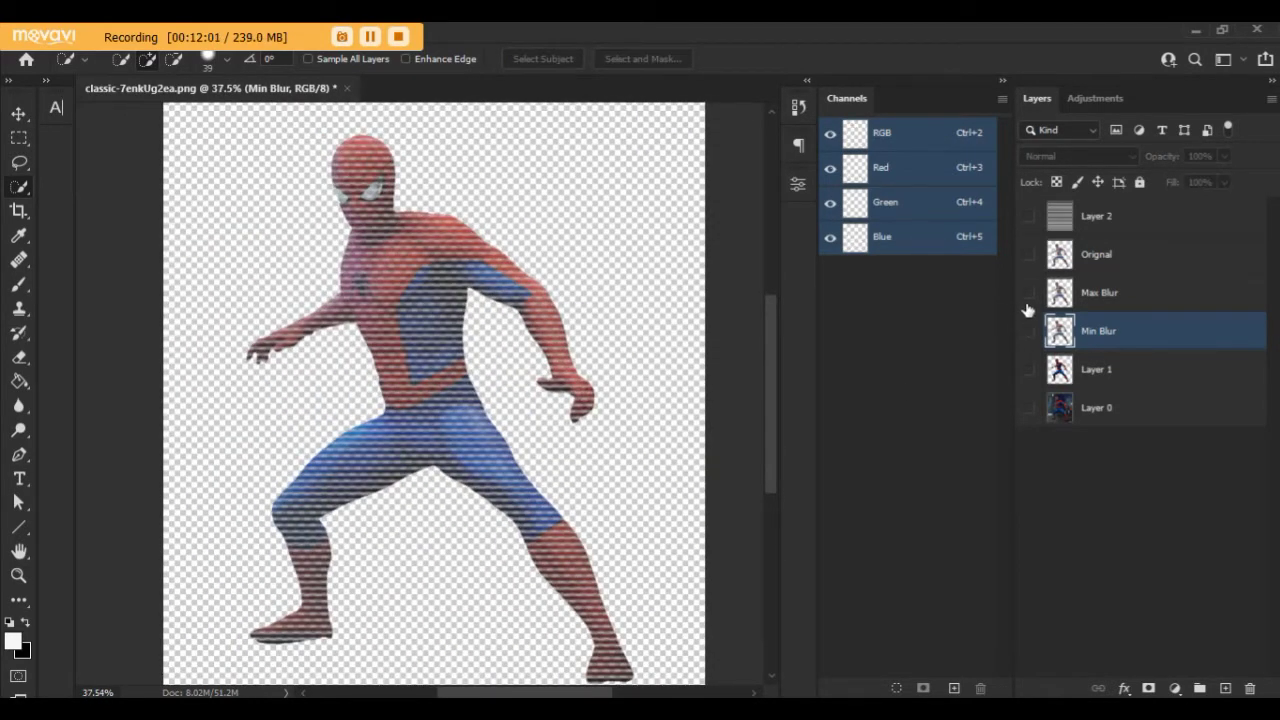
{"action": "left_click", "coordinate": [1029, 293]}
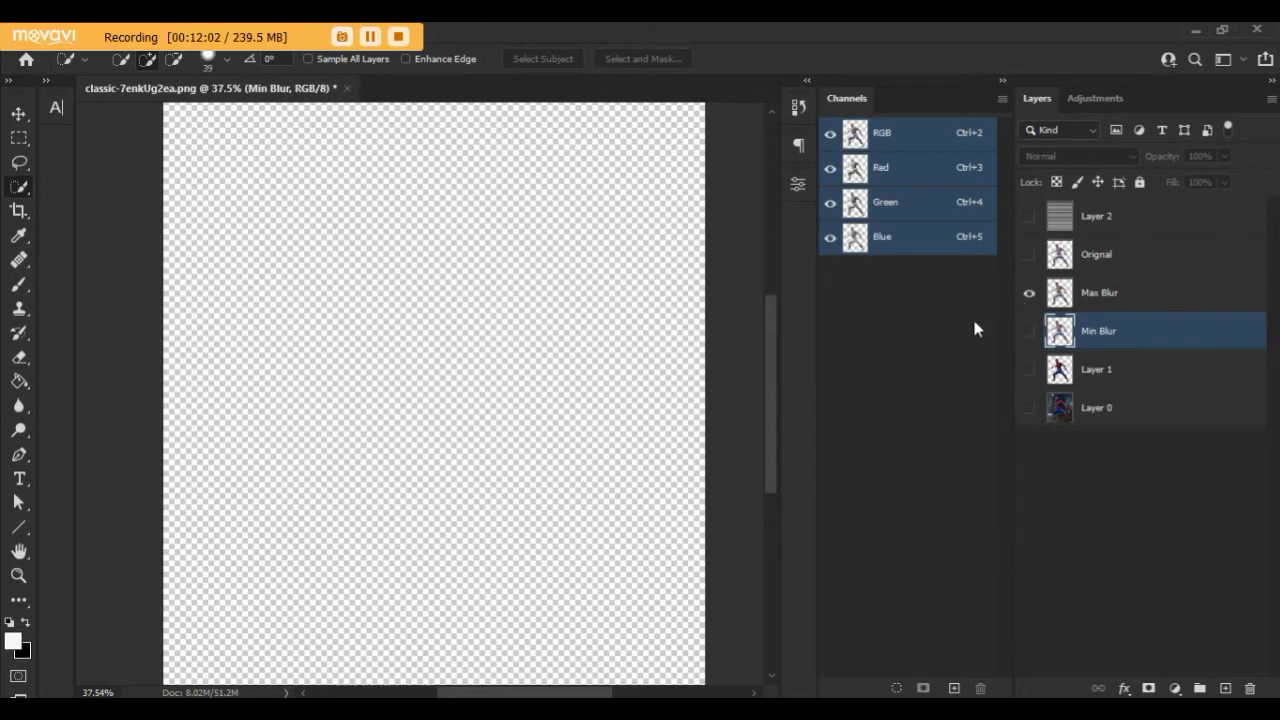
{"action": "left_click", "coordinate": [1029, 256]}
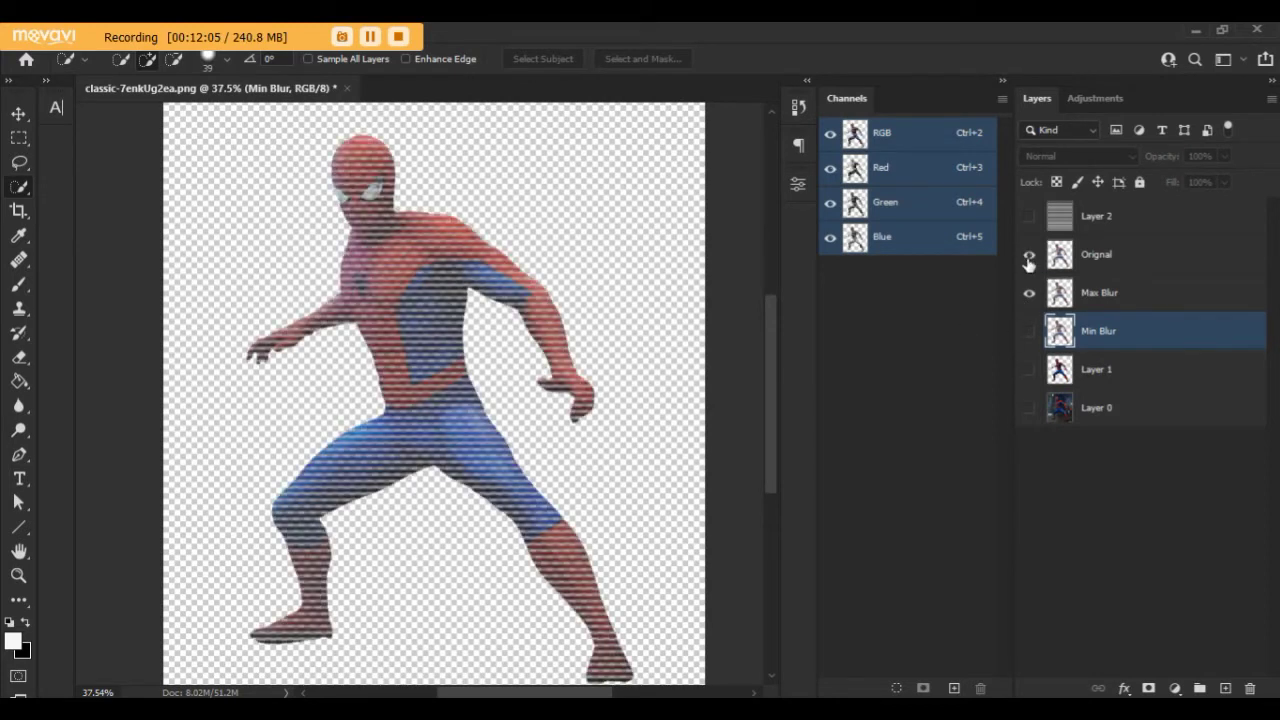
{"action": "left_click", "coordinate": [1030, 334]}
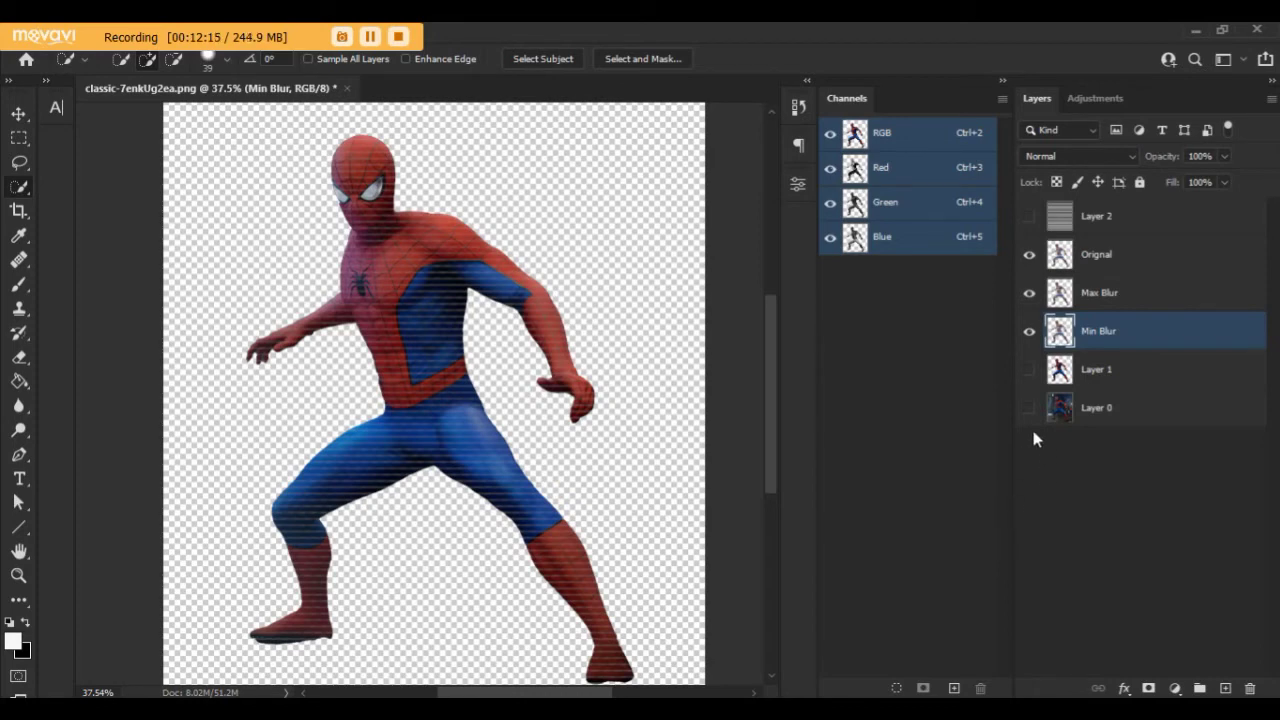
{"action": "scroll", "coordinate": [411, 308], "scroll_direction": "down", "scroll_amount": 1}
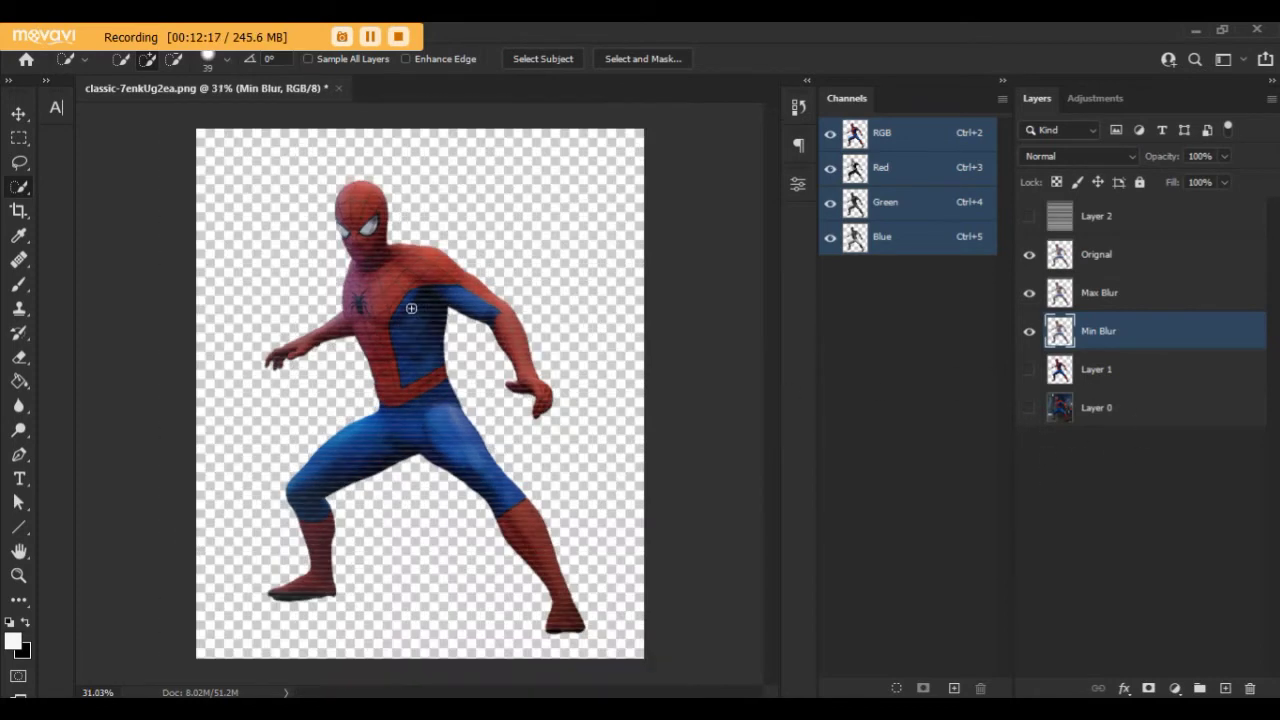
{"action": "left_click", "coordinate": [1225, 688]}
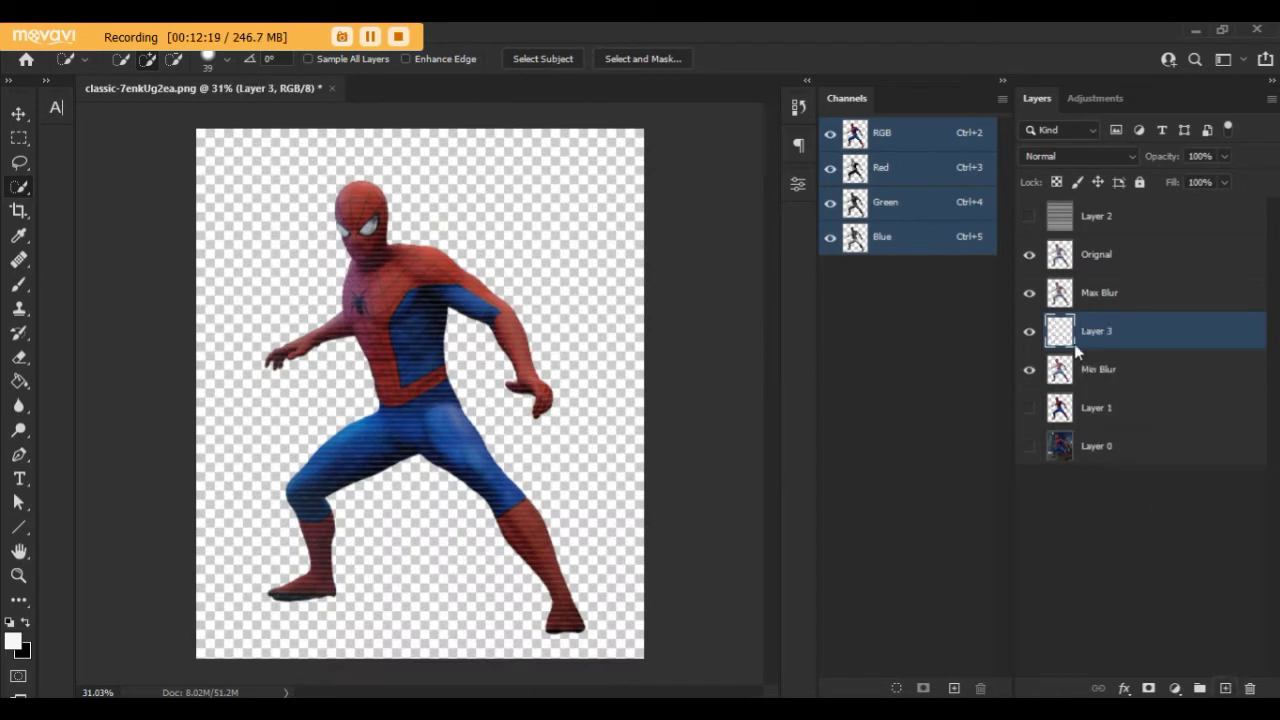
Step: Move Layer 3 to the bottom of the stack and fill it with solid black
{"action": "mouse_move", "coordinate": [1088, 448]}
{"action": "left_mouse_down"}
{"action": "mouse_move", "coordinate": [1135, 481]}
{"action": "mouse_move", "coordinate": [1120, 475]}
{"action": "left_mouse_up"}
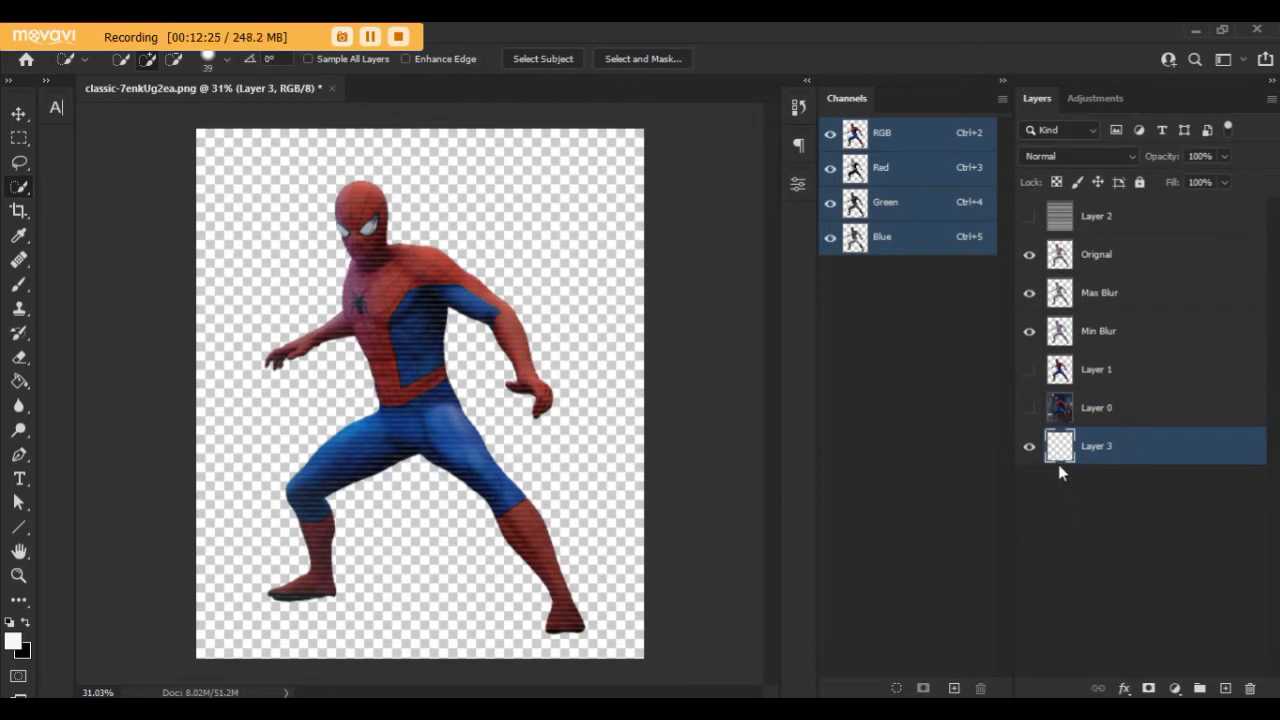
{"action": "key", "text": "i"}
{"action": "key", "text": "shift+F5"}
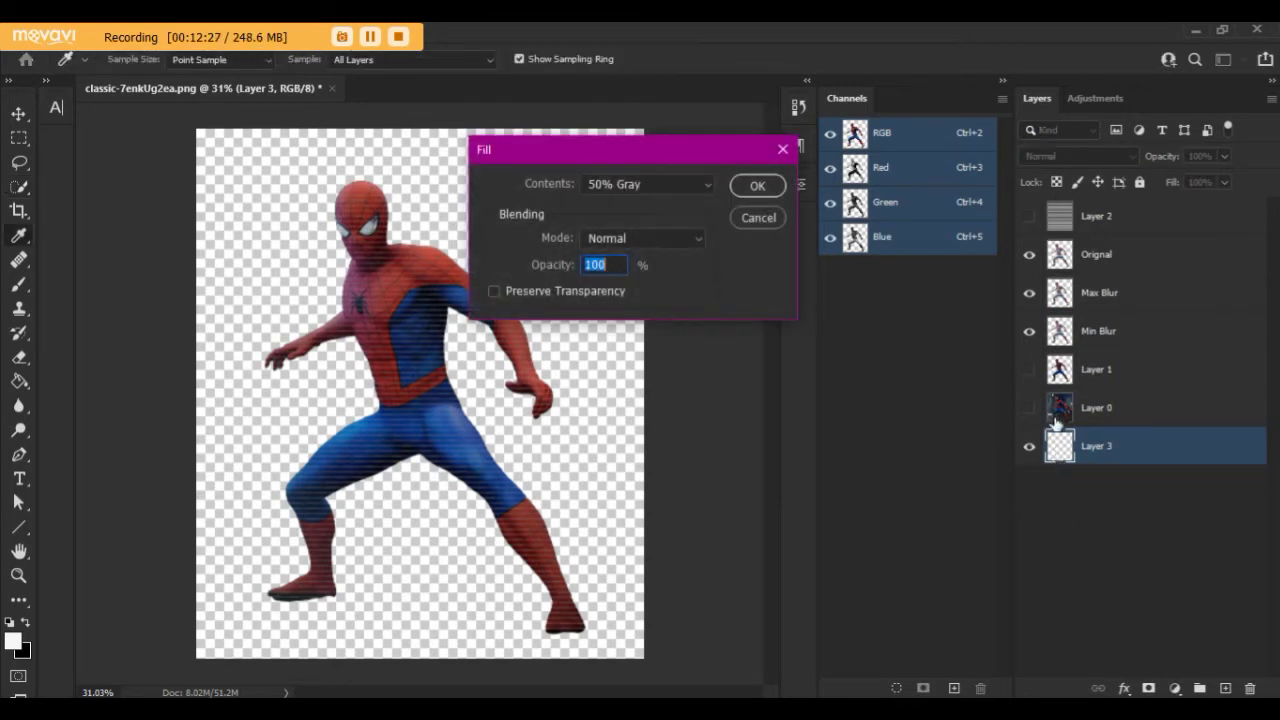
{"action": "left_click", "coordinate": [679, 183]}
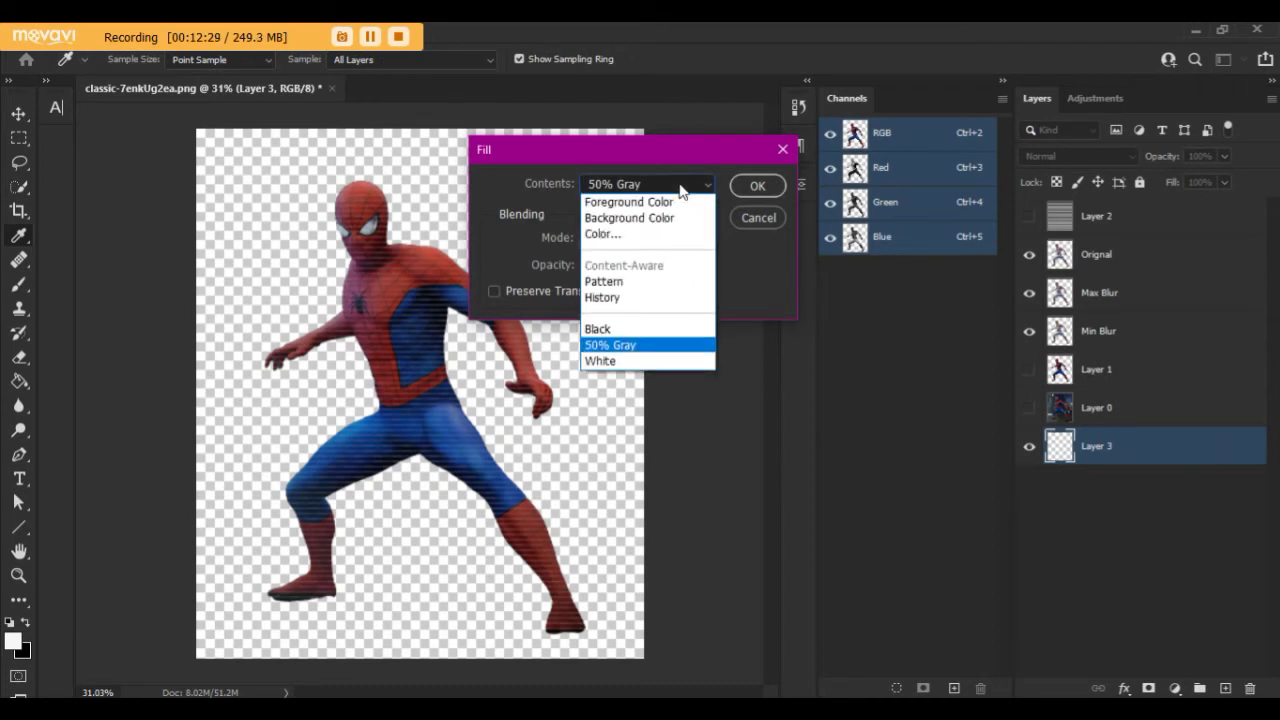
{"action": "left_click", "coordinate": [634, 330]}
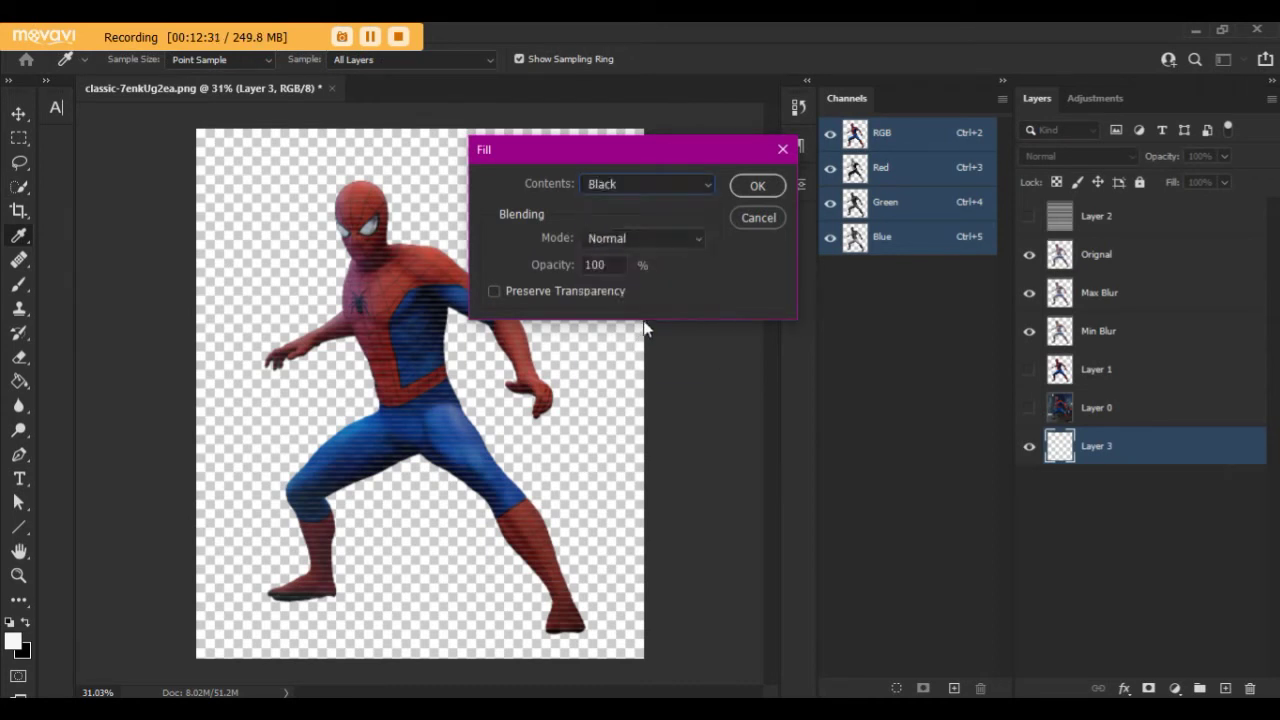
{"action": "left_click", "coordinate": [765, 188]}
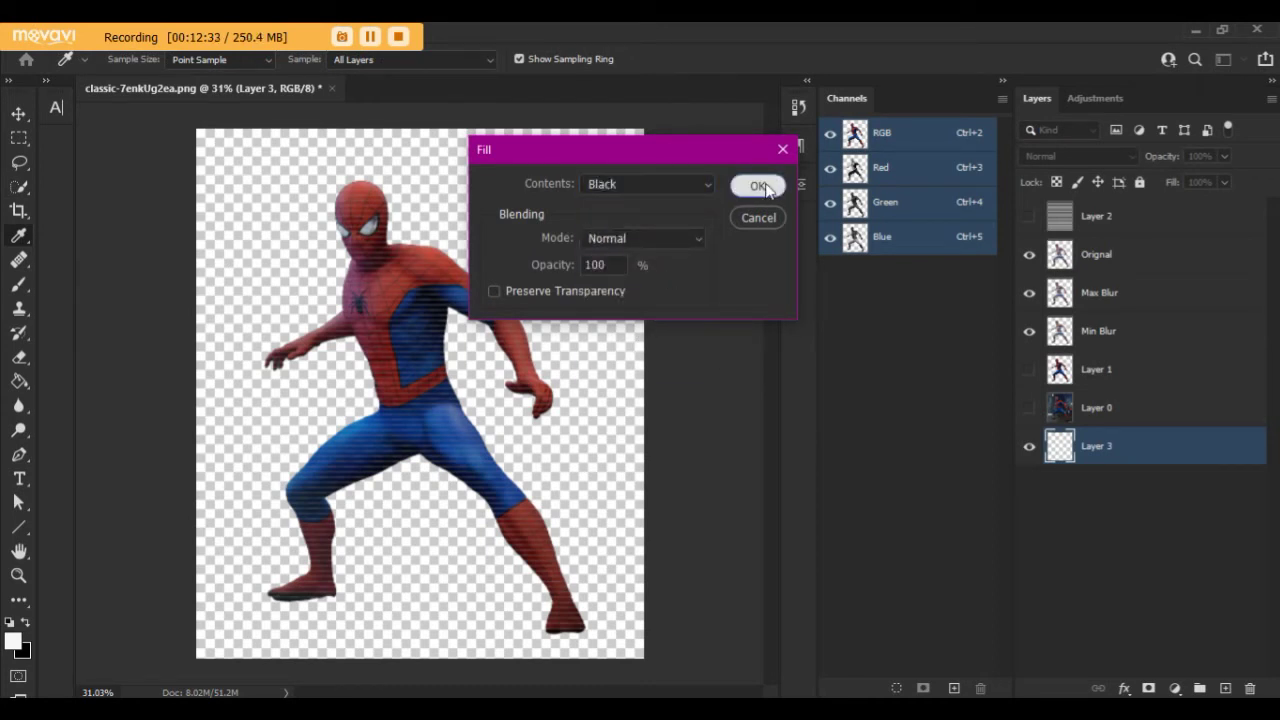
{"action": "left_click", "coordinate": [765, 188]}
{"action": "key", "text": "w"}
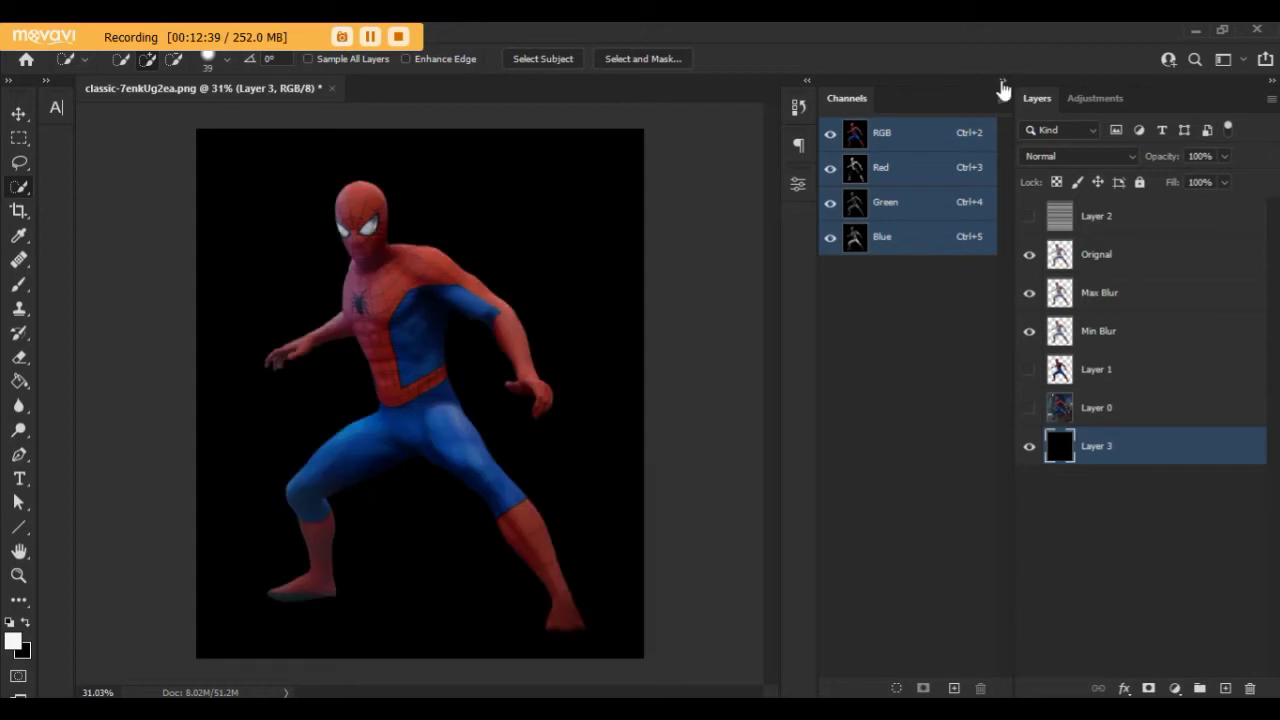
Step: Hide Orignal and Min Blur, show Max Blur and make it the active layer
{"action": "left_click", "coordinate": [1001, 81]}
{"action": "left_click", "coordinate": [1029, 292]}
{"action": "left_click", "coordinate": [1029, 331]}
{"action": "left_click", "coordinate": [1104, 258]}
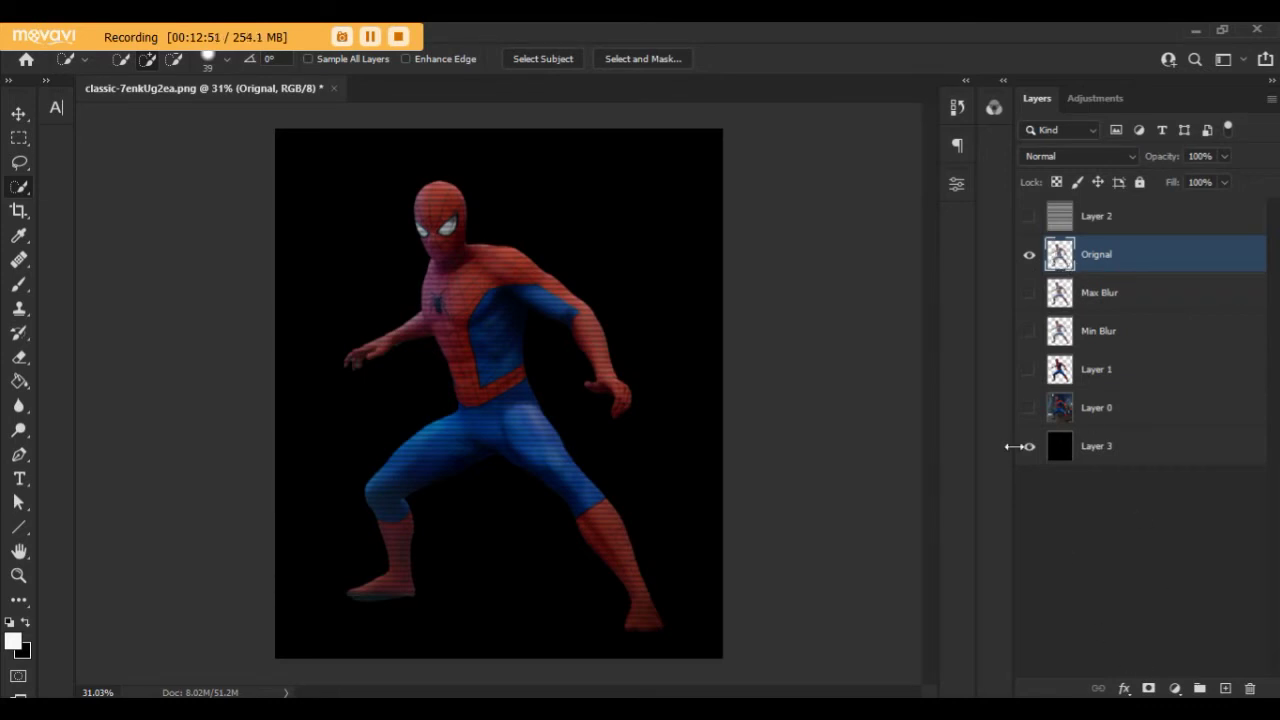
{"action": "left_click", "coordinate": [1029, 255]}
{"action": "left_click", "coordinate": [1029, 293]}
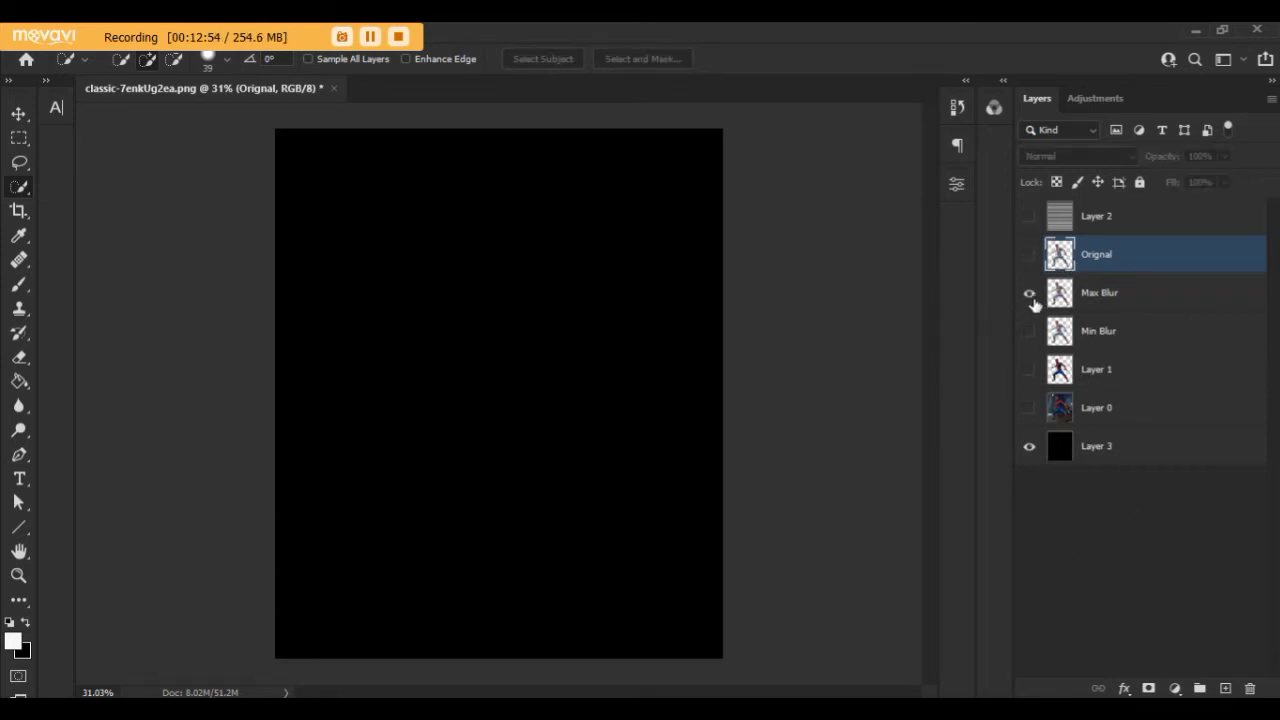
{"action": "left_click", "coordinate": [1098, 297]}
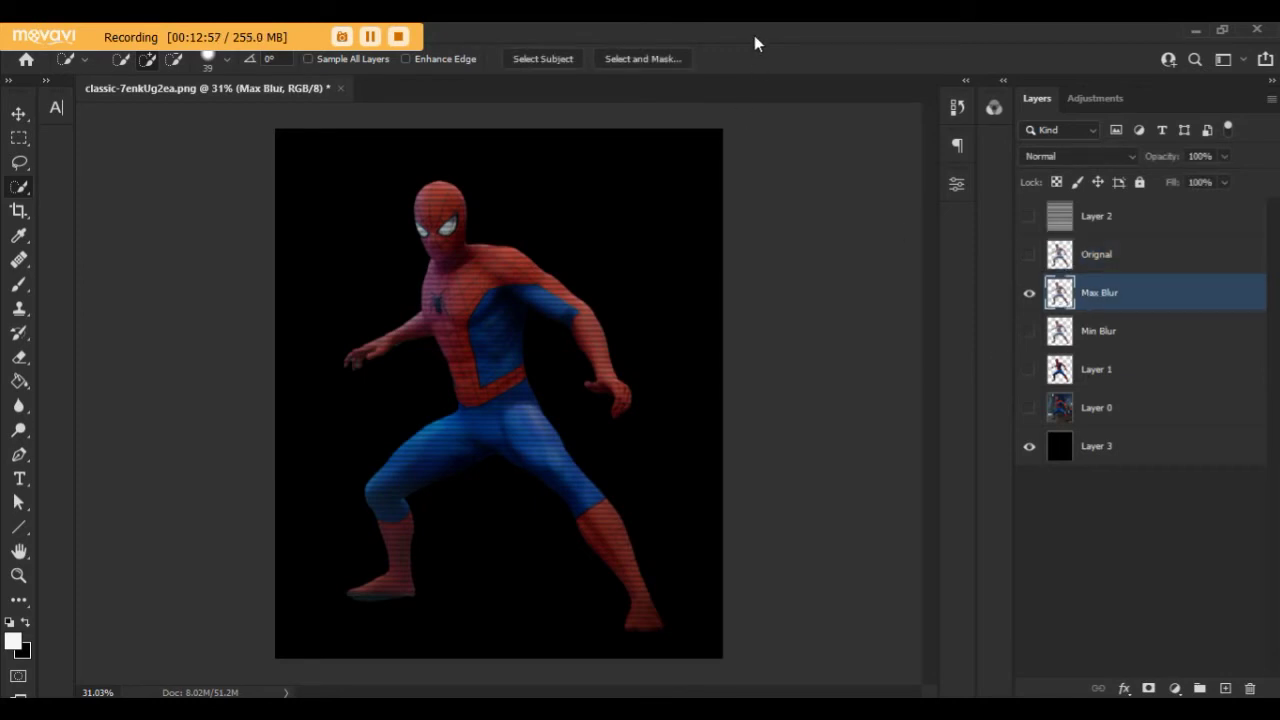
{"action": "double_click", "coordinate": [754, 35]}
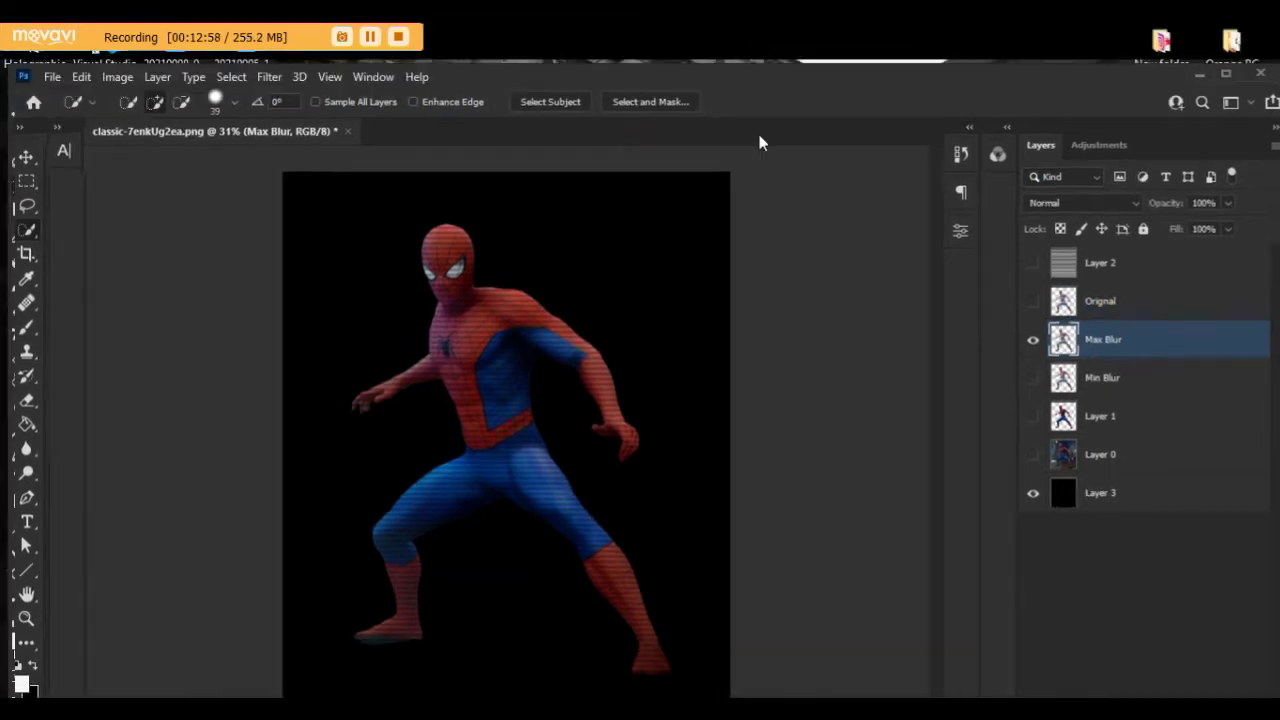
Step: Apply a Motion Blur to Max Blur at angle 0° with about 250-pixel distance
{"action": "left_click", "coordinate": [270, 78]}
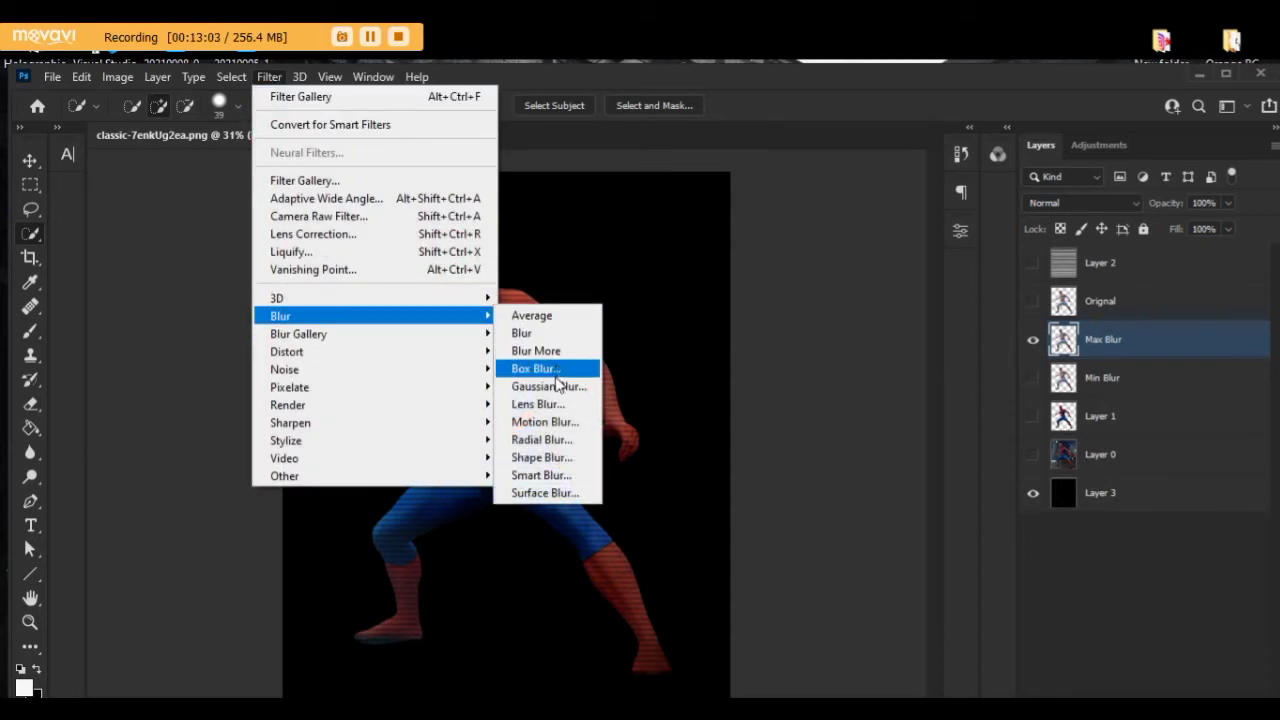
{"action": "mouse_move", "coordinate": [320, 316]}
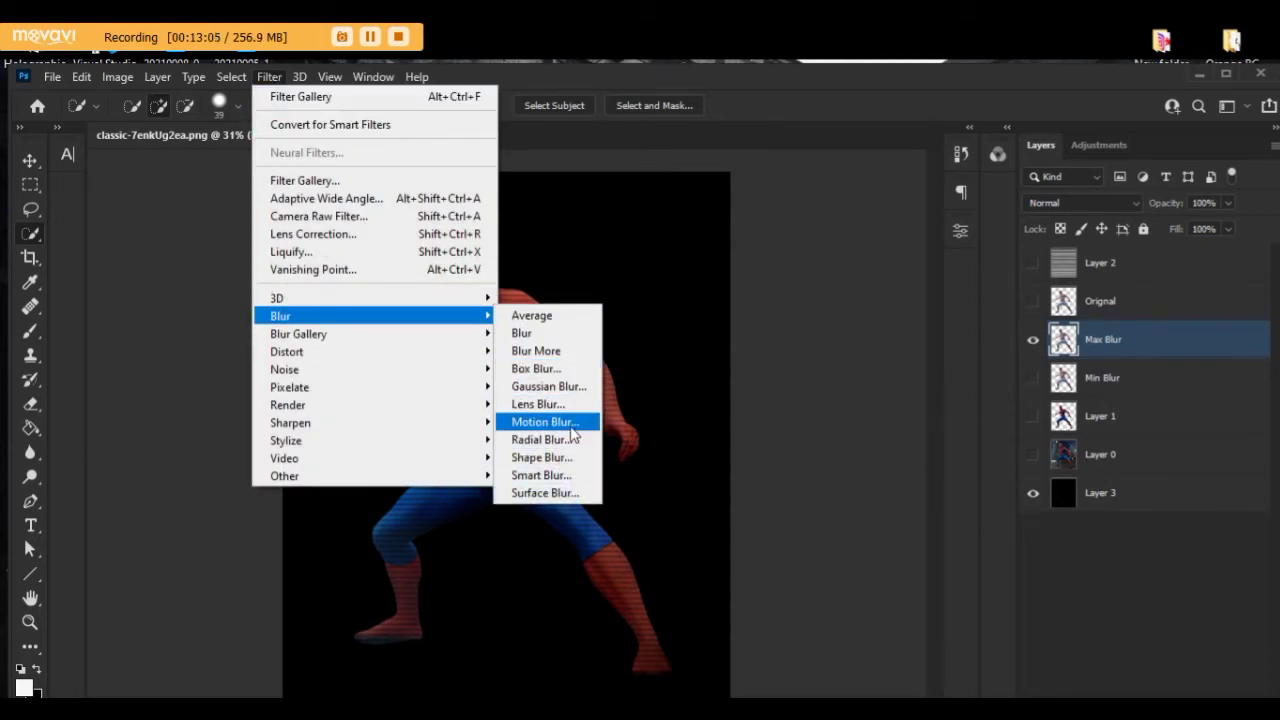
{"action": "left_click", "coordinate": [572, 428]}
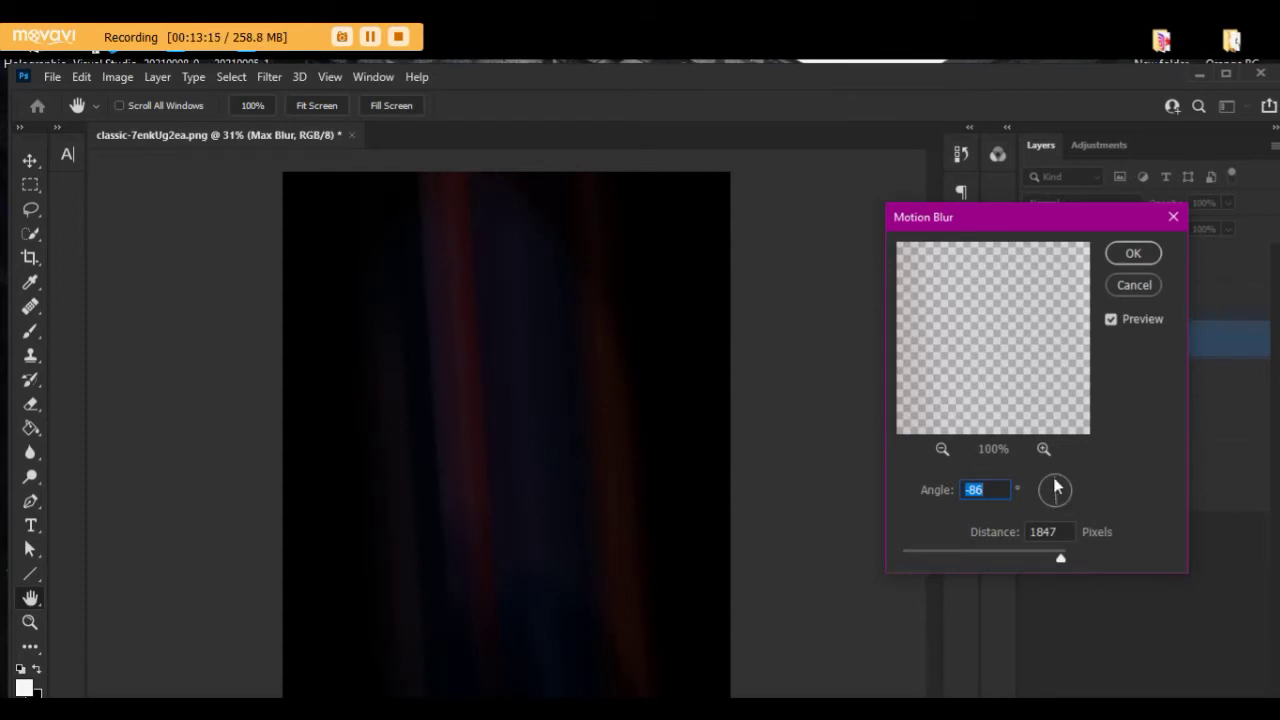
{"action": "type", "text": "14"}
{"action": "double_click", "coordinate": [970, 490]}
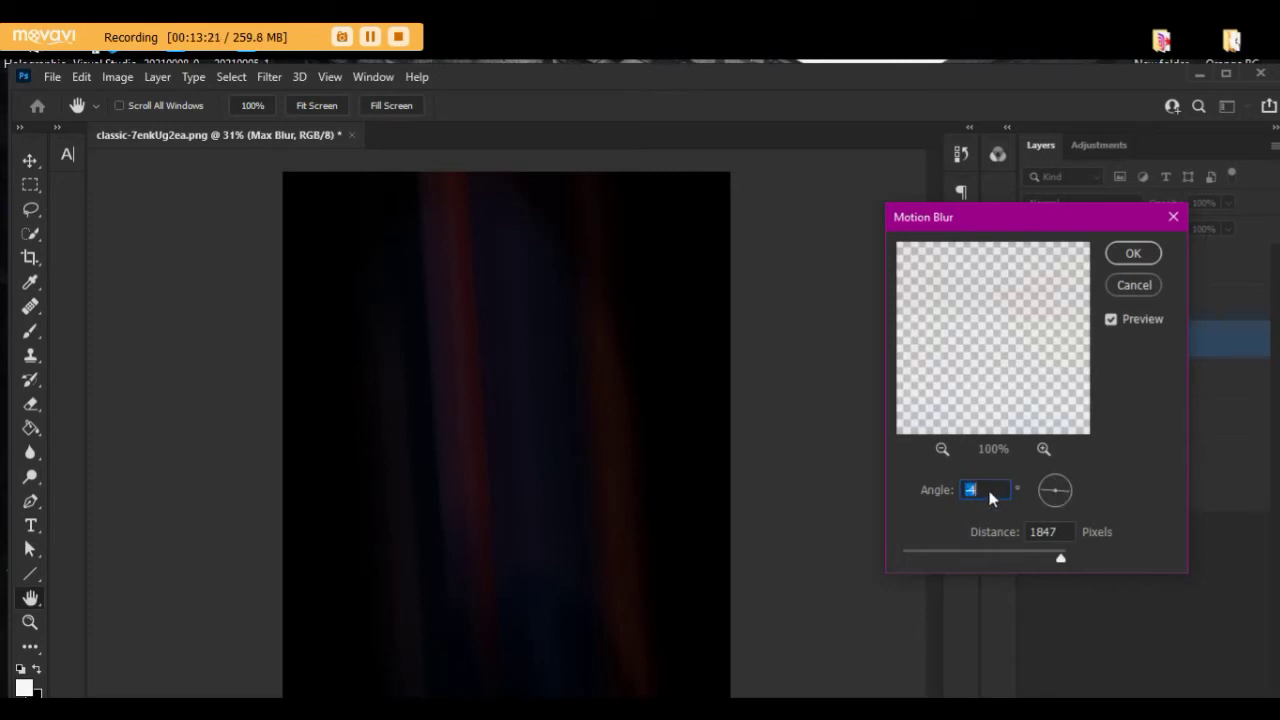
{"action": "type", "text": "-4"}
{"action": "left_click", "coordinate": [929, 489]}
{"action": "type", "text": "0"}
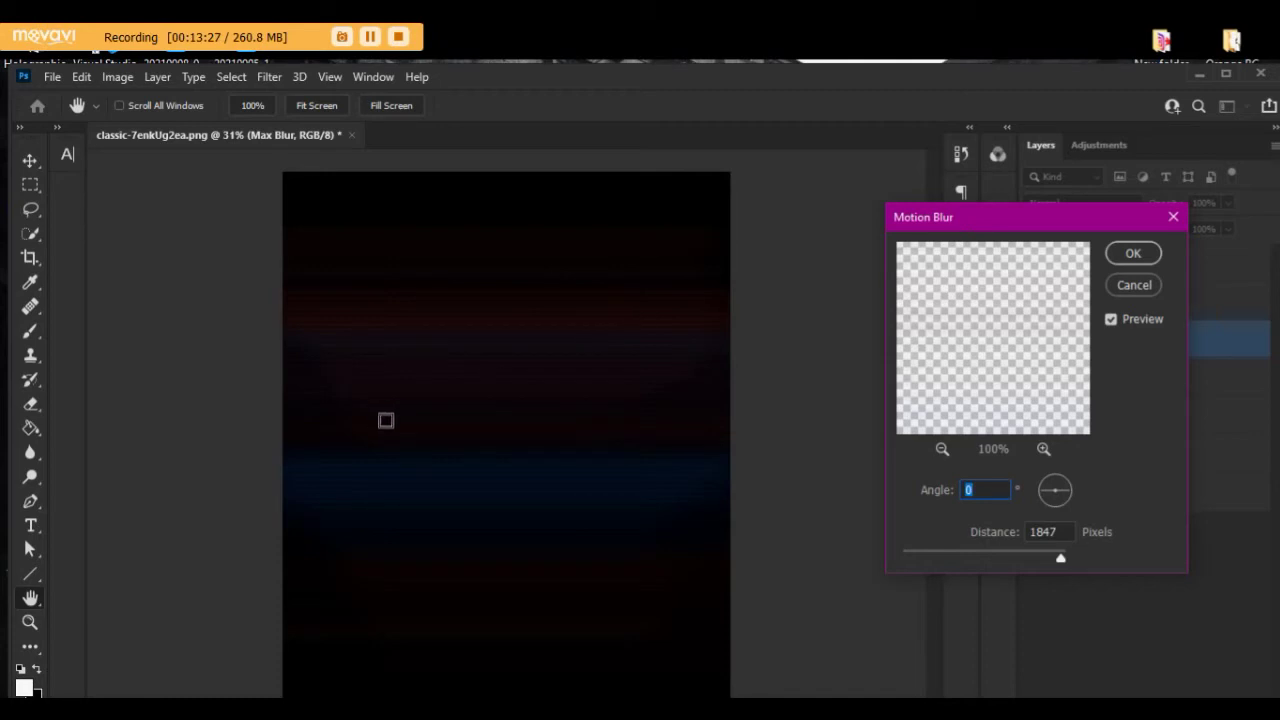
{"action": "left_click_drag", "start_coordinate": [993, 562], "coordinate": [979, 561]}
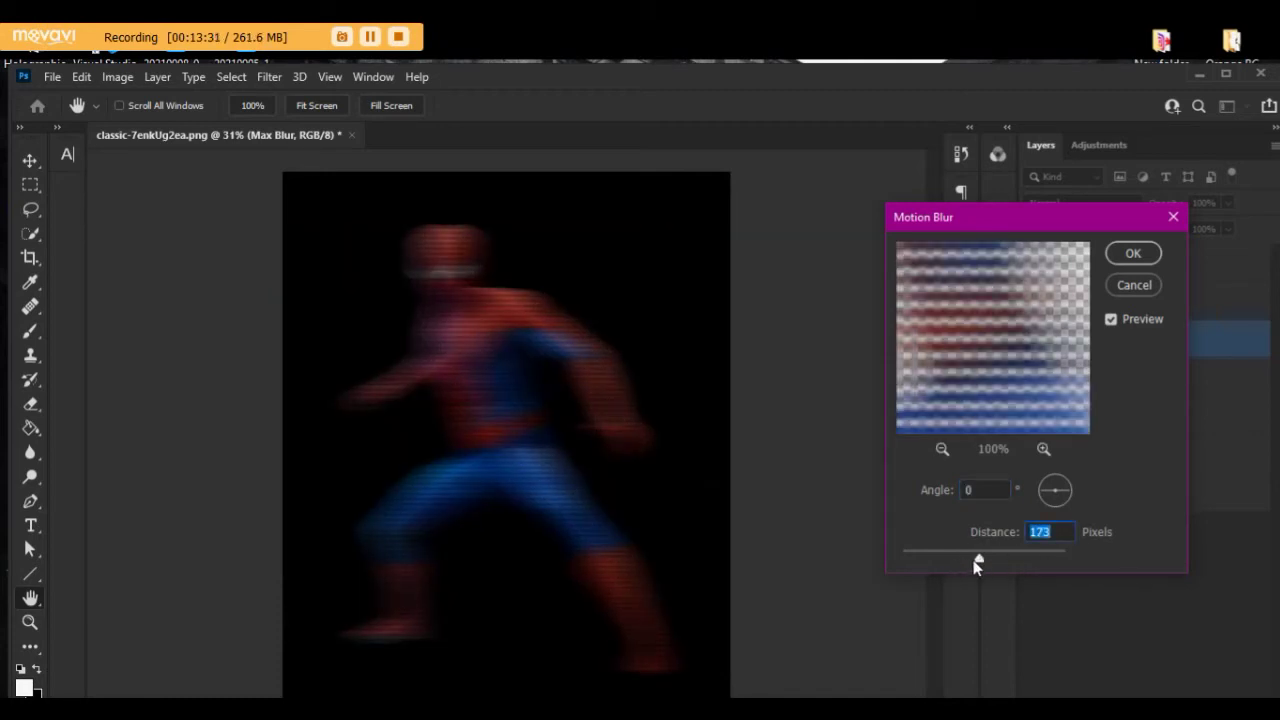
{"action": "left_click_drag", "start_coordinate": [975, 217], "coordinate": [800, 220]}
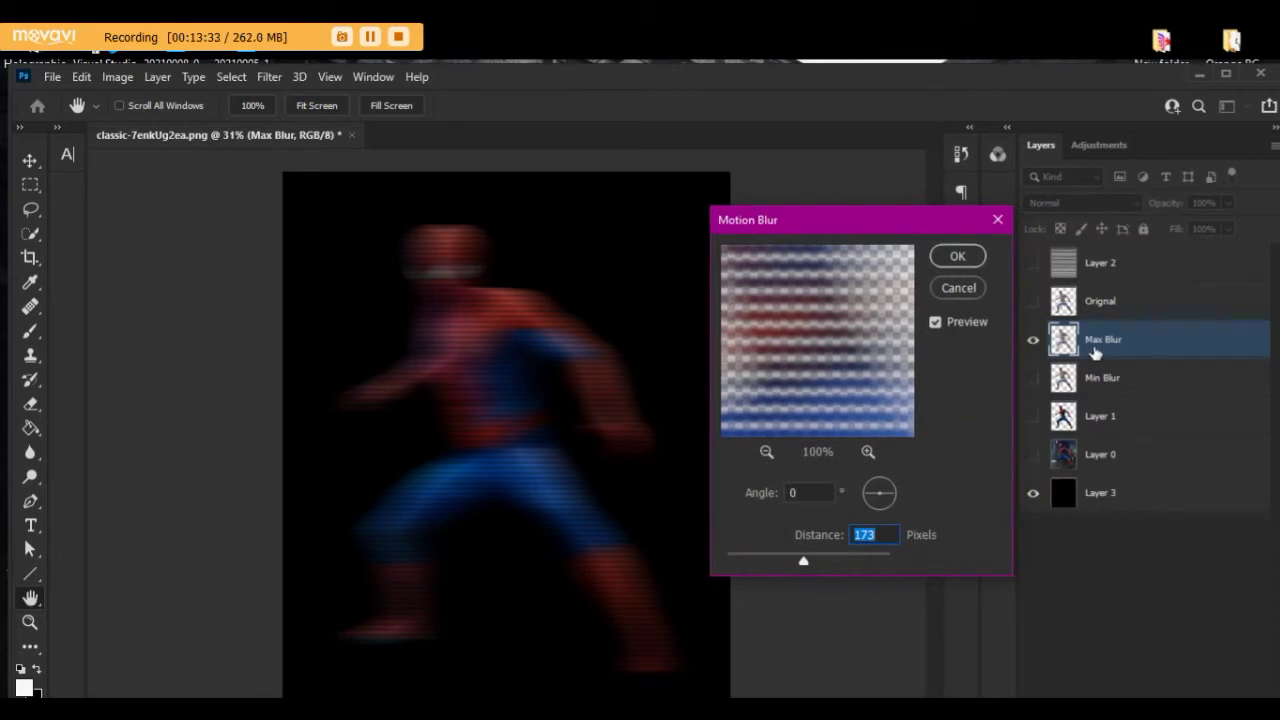
{"action": "left_click_drag", "start_coordinate": [805, 566], "coordinate": [824, 566]}
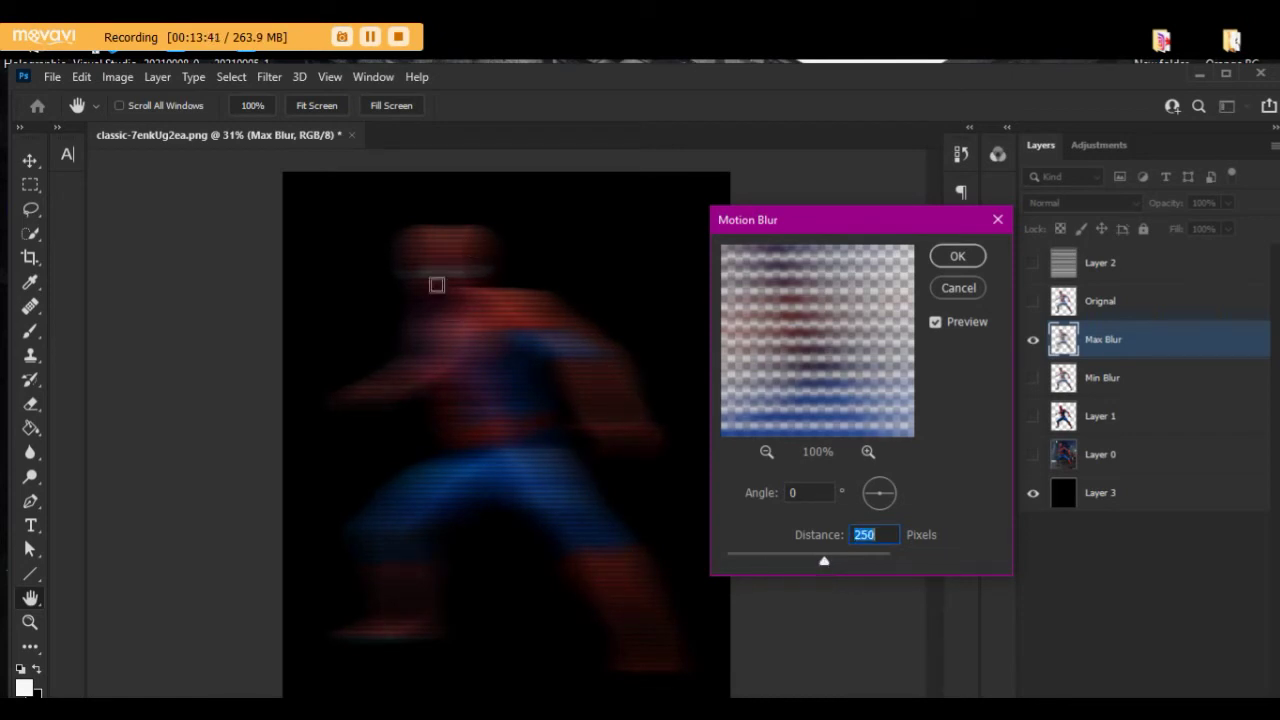
{"action": "left_click", "coordinate": [956, 258]}
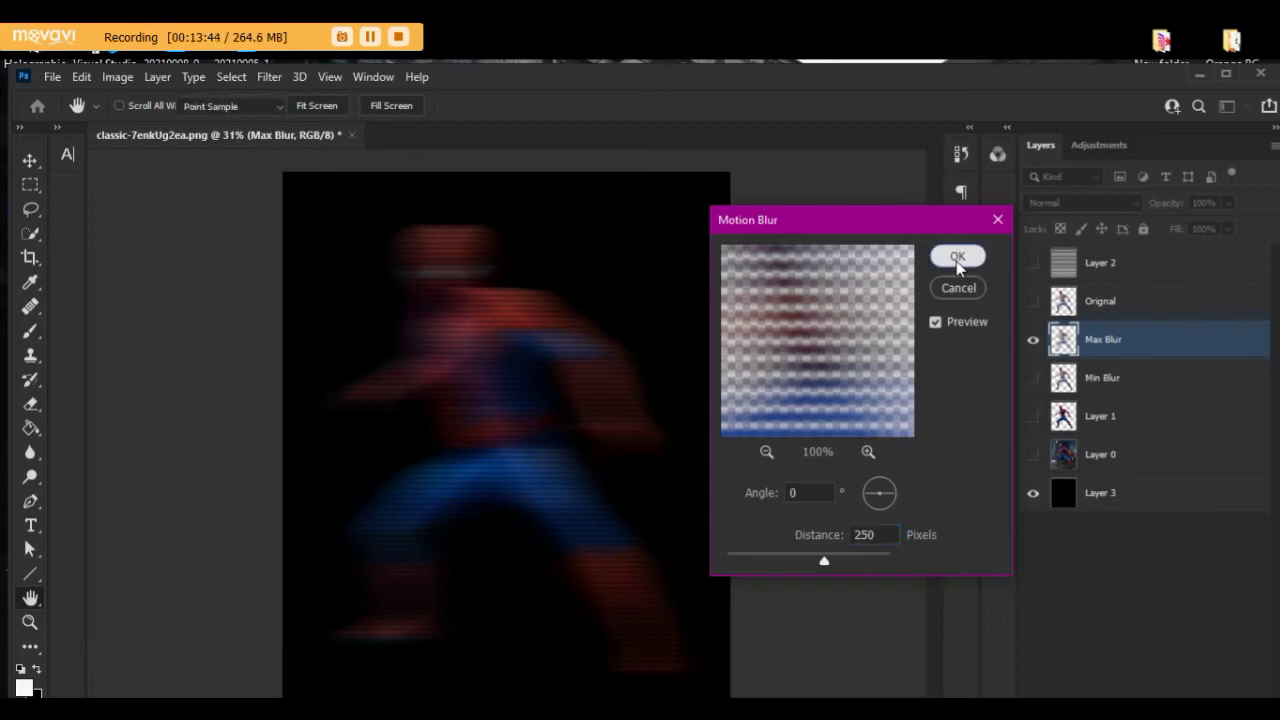
Step: Give the Min Blur layer a 0° Motion Blur of 120 pixels, with Max Blur hidden meanwhile
{"action": "left_click", "coordinate": [1110, 380]}
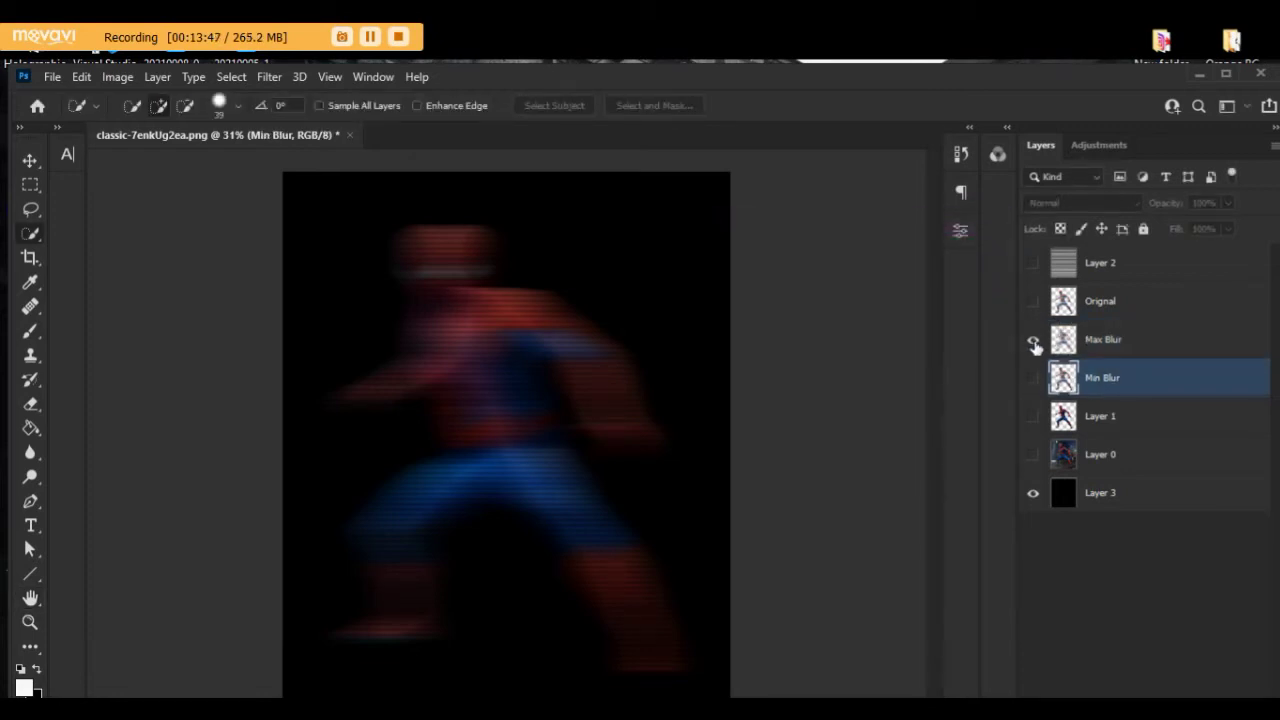
{"action": "left_click", "coordinate": [1033, 342]}
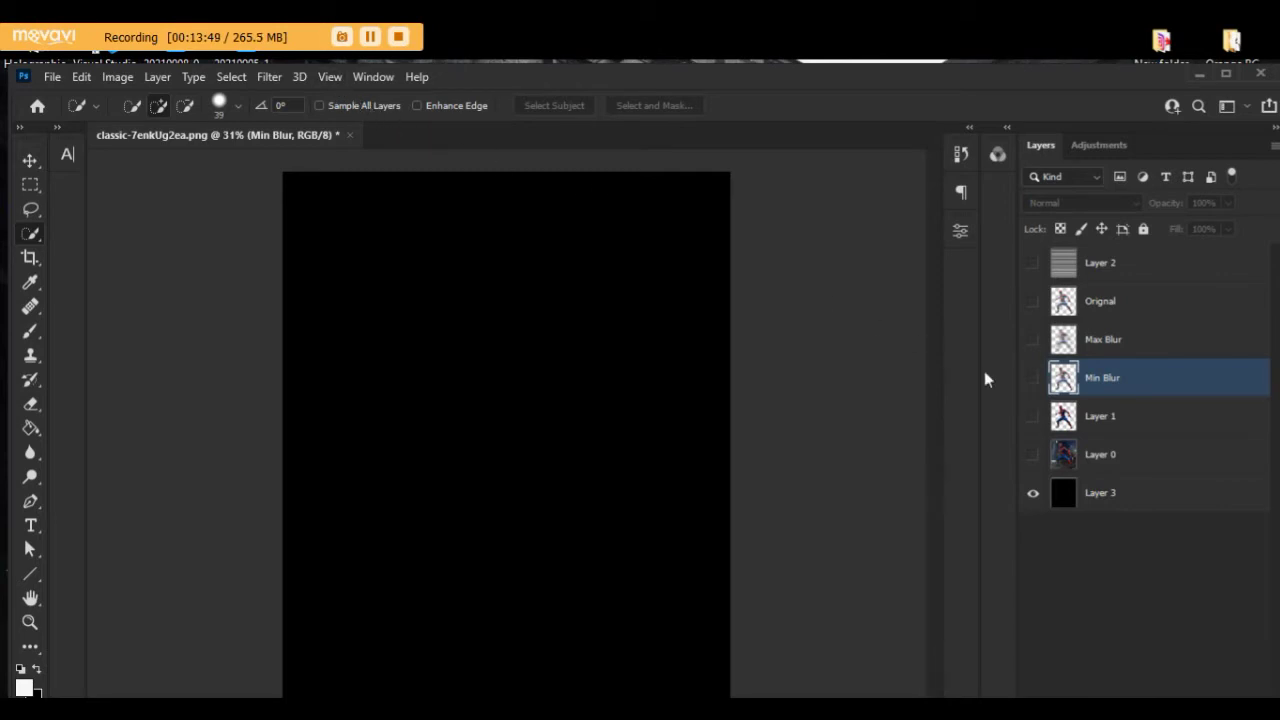
{"action": "left_click", "coordinate": [1033, 378]}
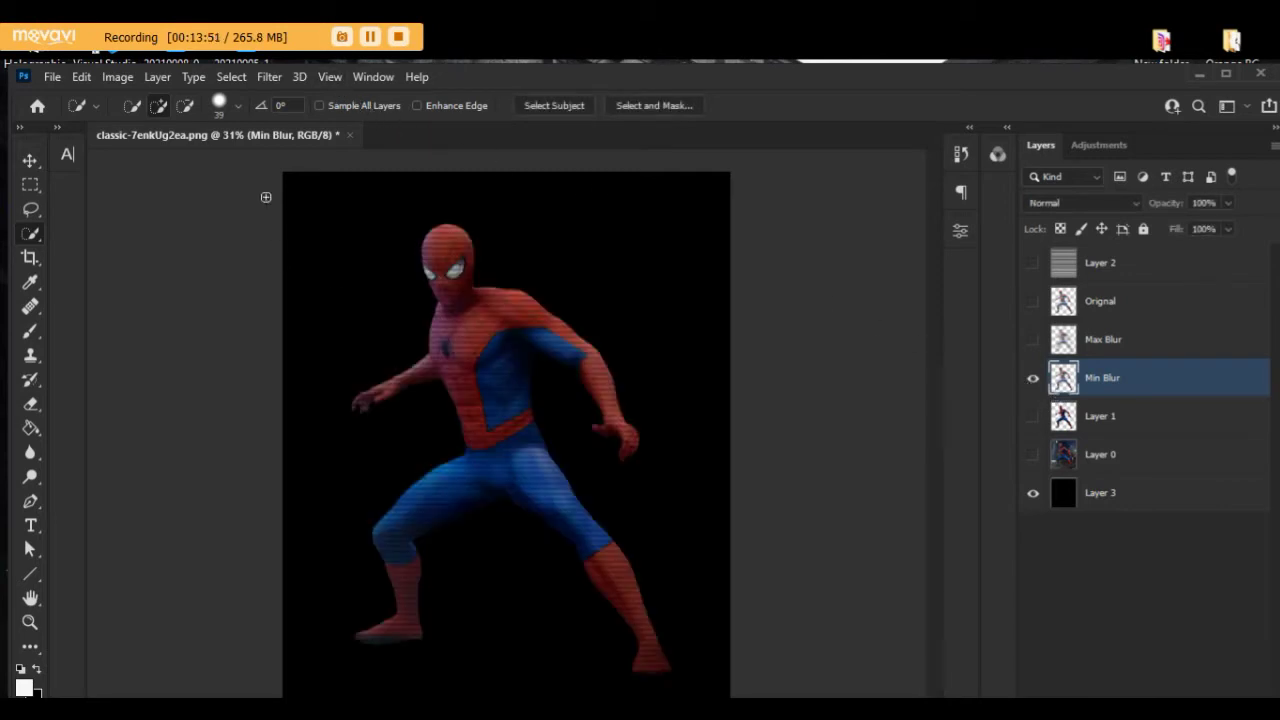
{"action": "left_click", "coordinate": [268, 80]}
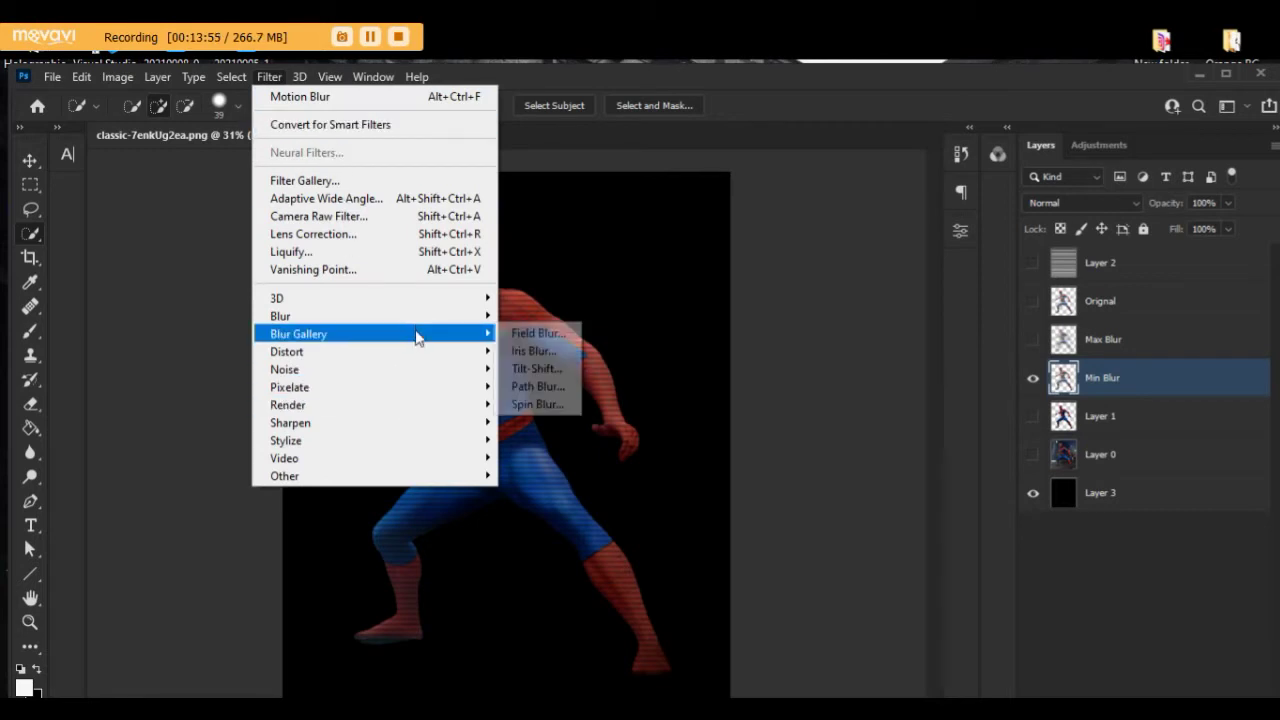
{"action": "mouse_move", "coordinate": [280, 316]}
{"action": "left_click", "coordinate": [550, 422]}
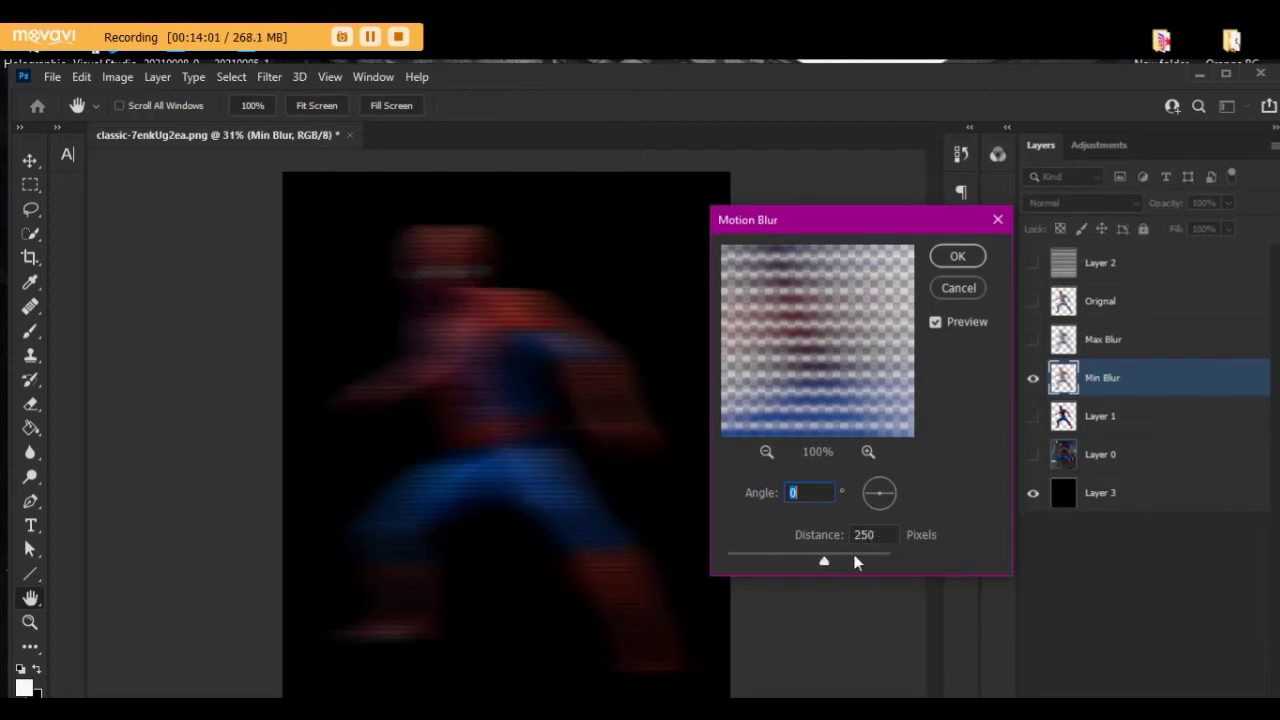
{"action": "left_click_drag", "start_coordinate": [820, 559], "coordinate": [790, 563]}
{"action": "left_click", "coordinate": [958, 257]}
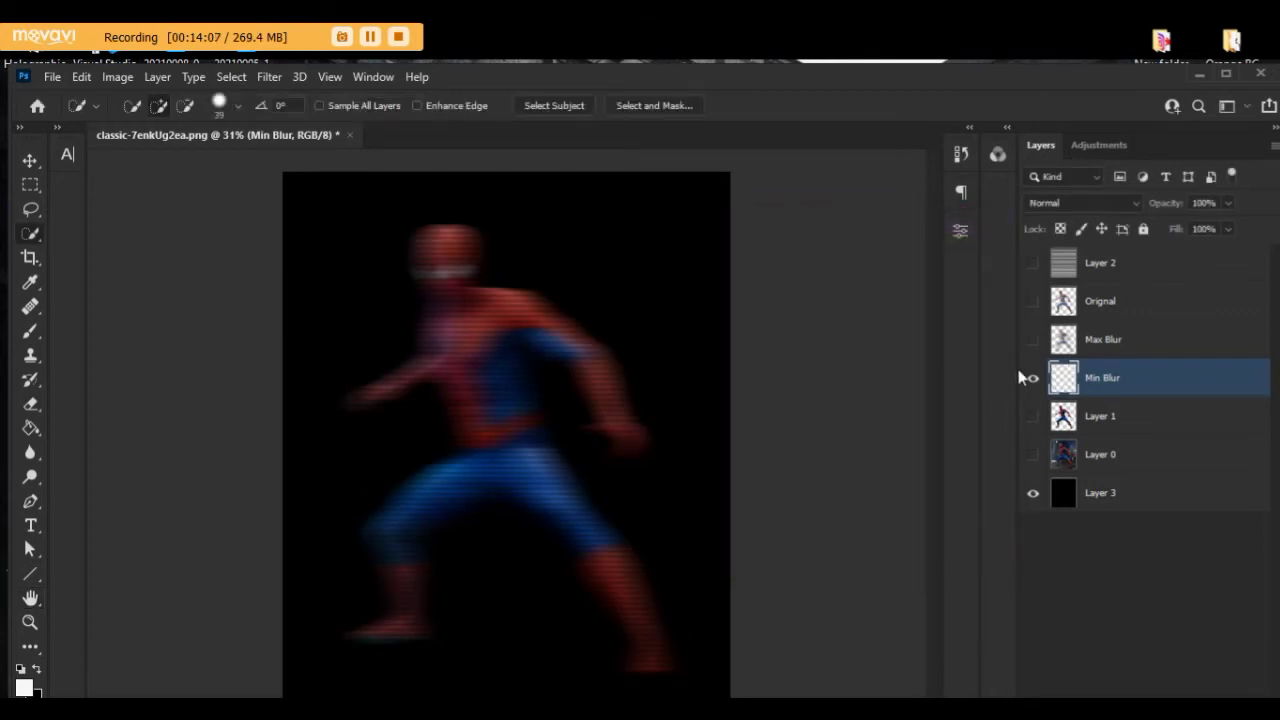
{"action": "left_click", "coordinate": [1033, 340]}
Step: Show Min Blur alongside Orignal and Max Blur, preview the glow without panels, then select Max Blur
{"action": "left_click", "coordinate": [1034, 378]}
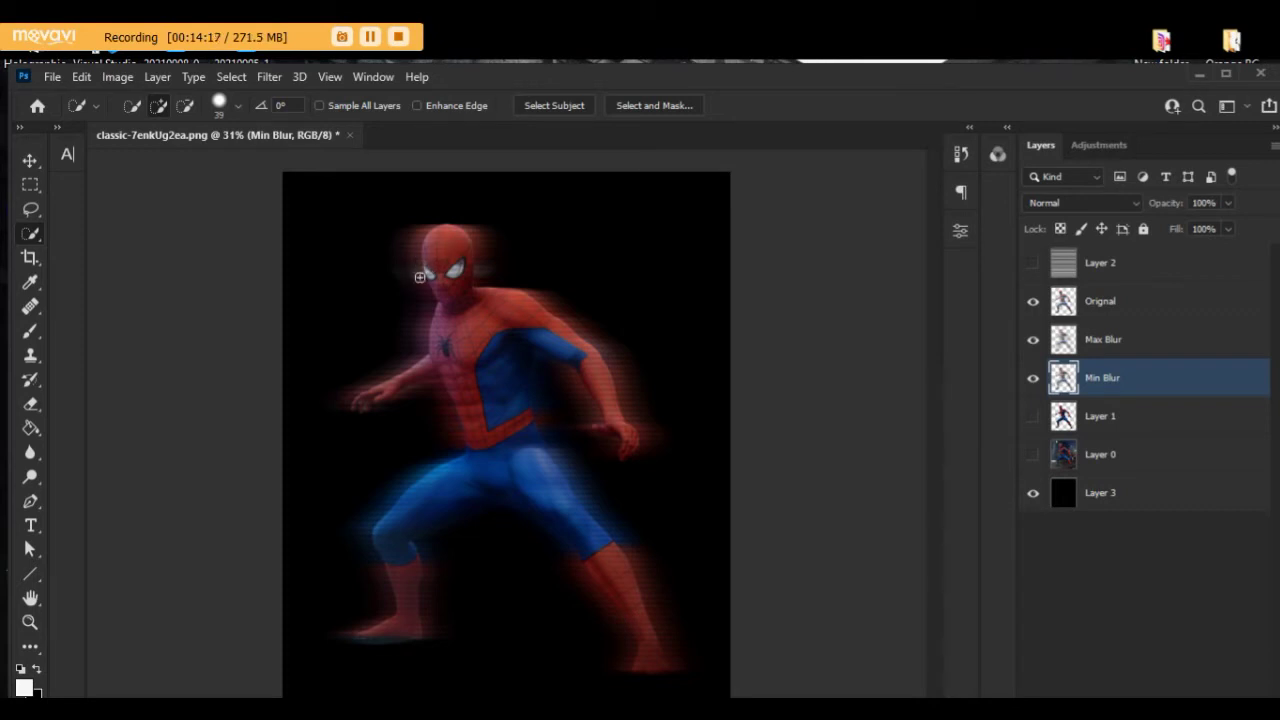
{"action": "scroll", "coordinate": [373, 254], "scroll_direction": "up", "scroll_amount": 2}
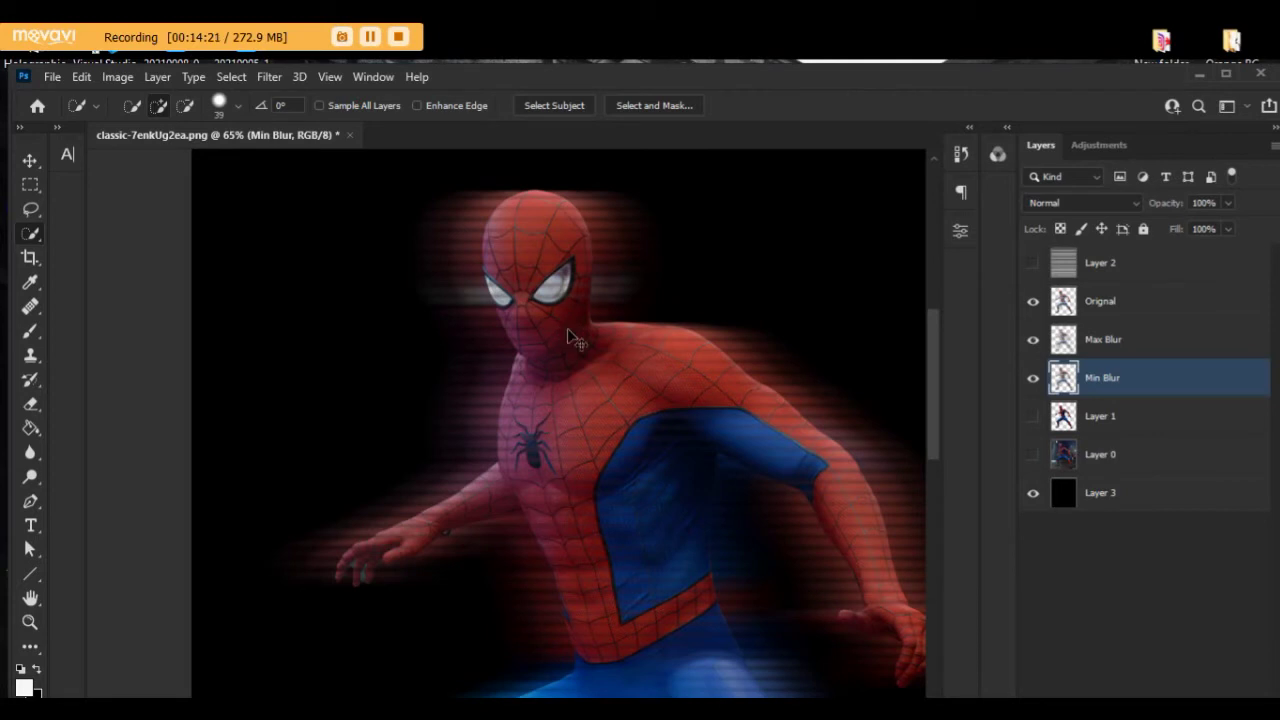
{"action": "scroll", "coordinate": [566, 329], "scroll_direction": "down", "scroll_amount": 2}
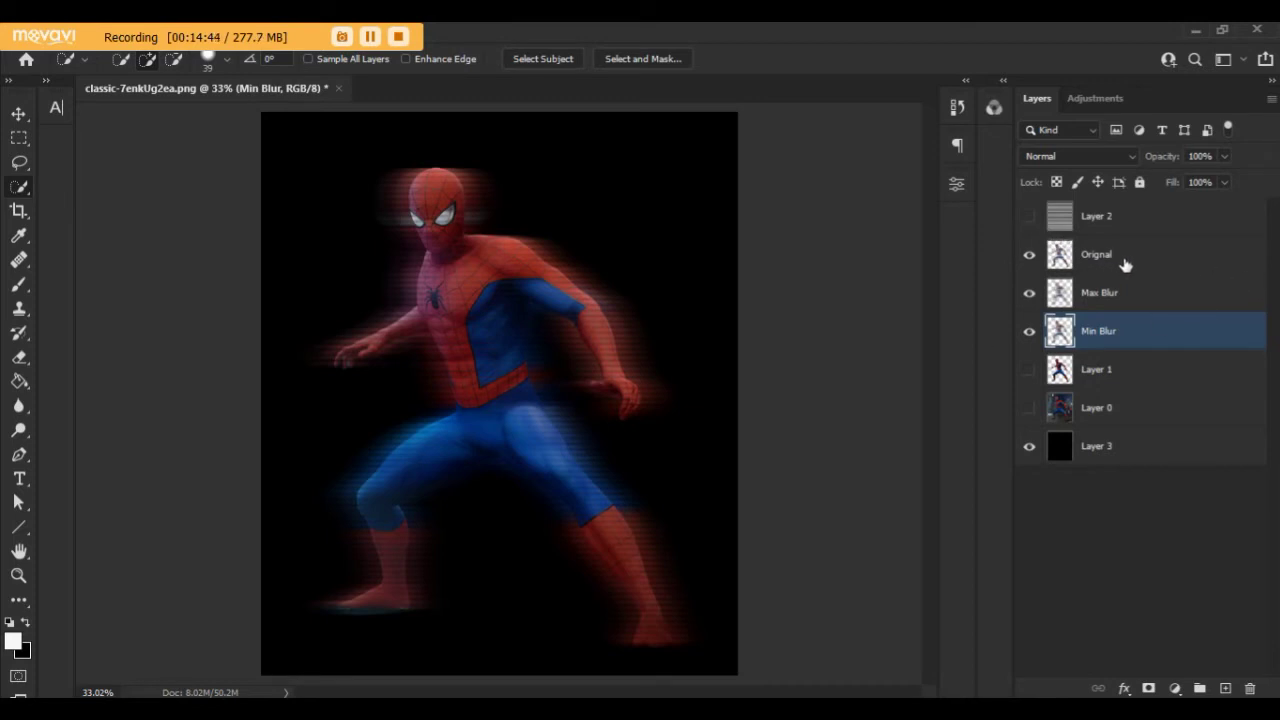
{"action": "key", "text": "Tab"}
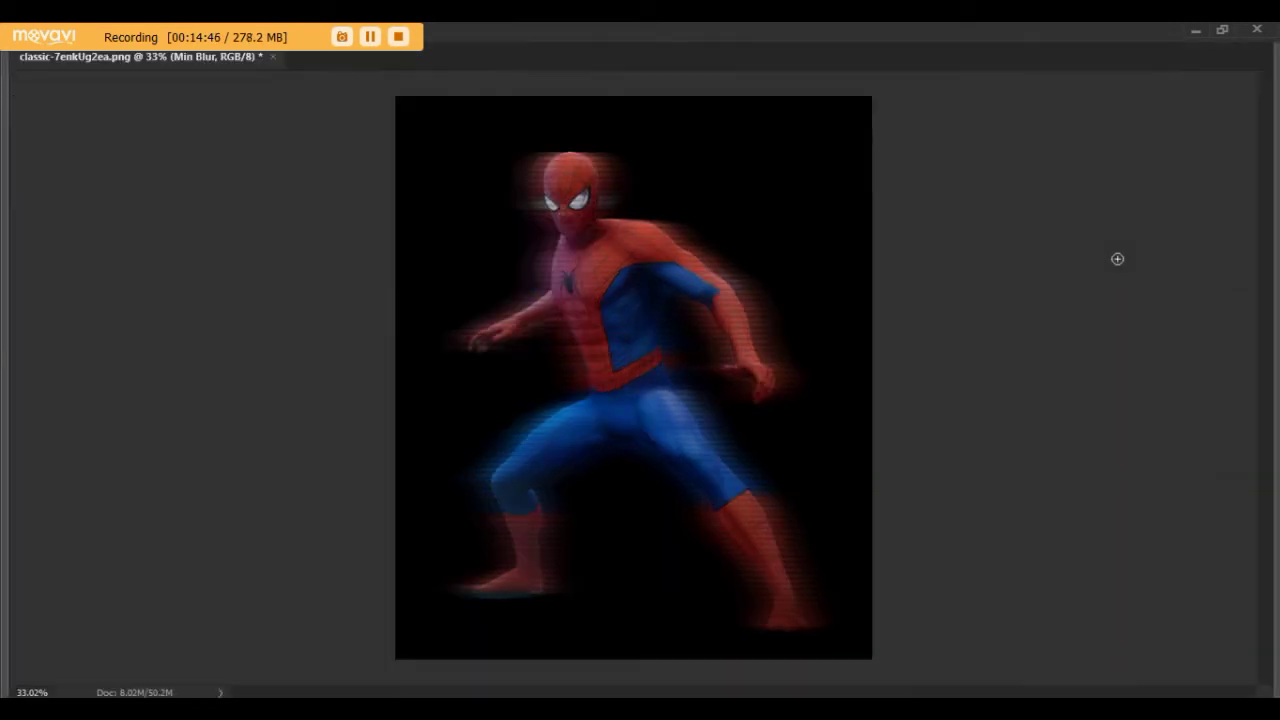
{"action": "key", "text": "Tab"}
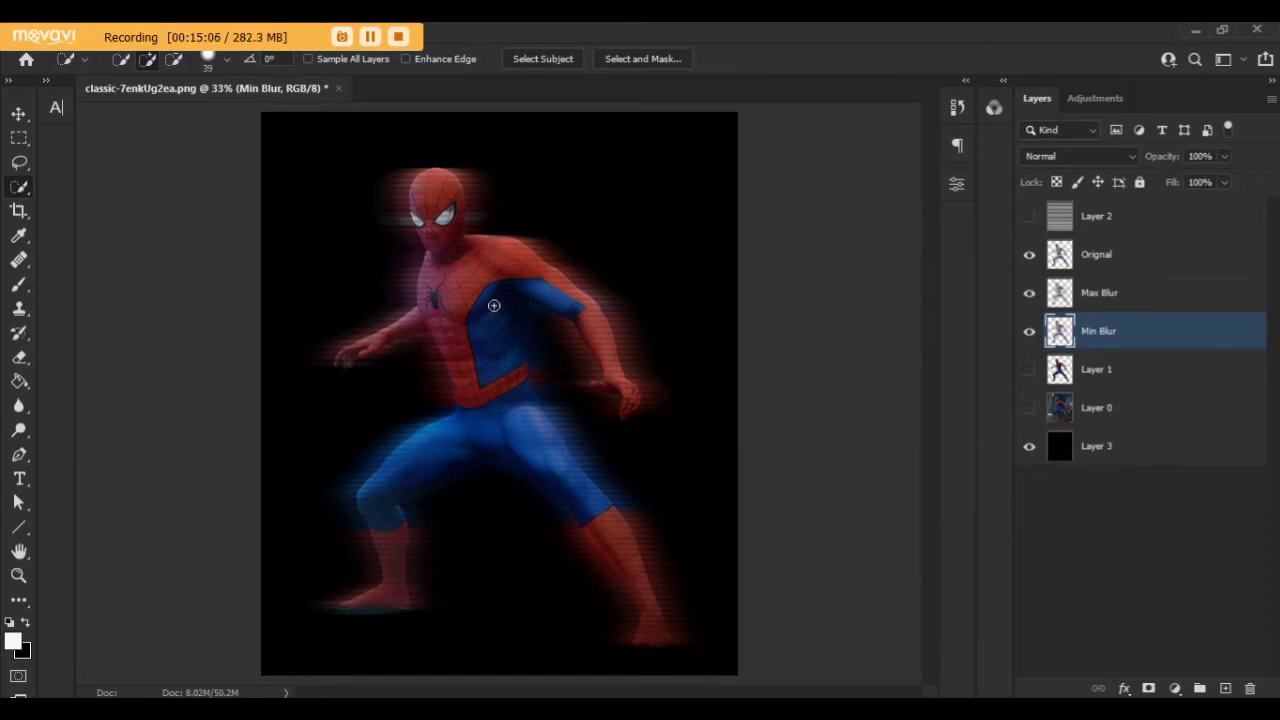
{"action": "left_click", "coordinate": [1128, 293]}
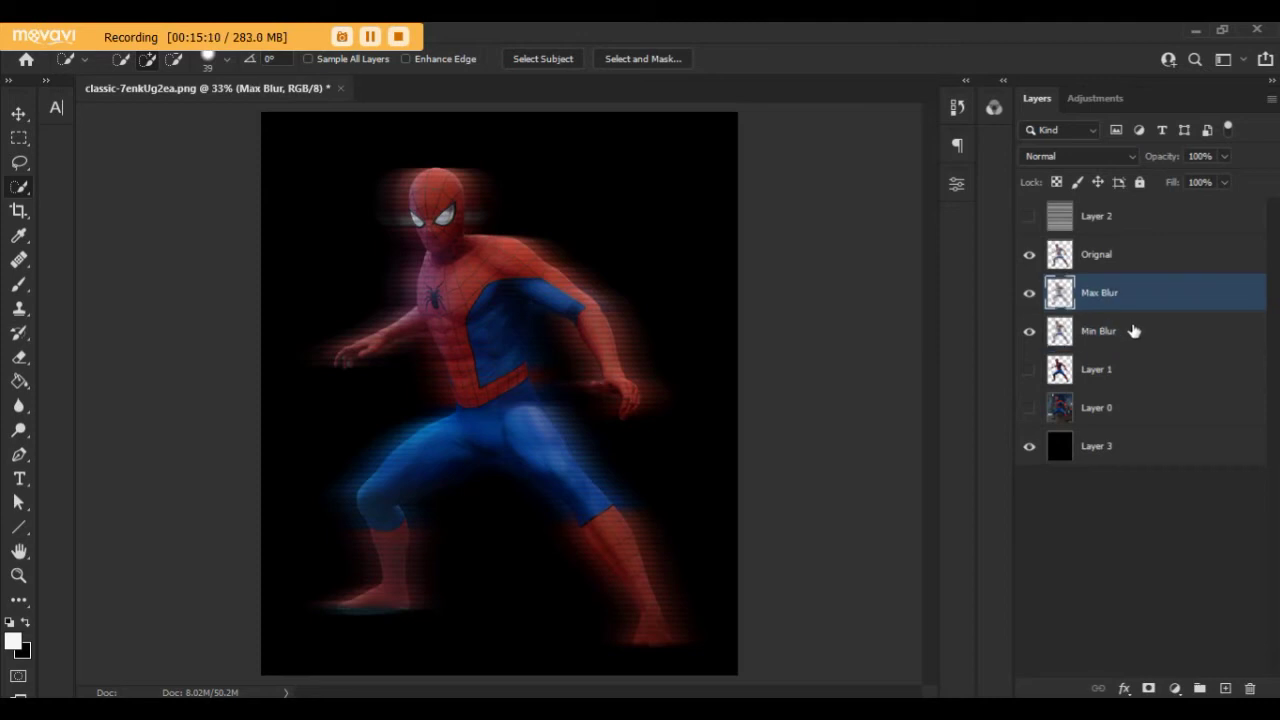
Step: Set the Max Blur and Min Blur opacity to 72% and select Orignal through Min Blur
{"action": "left_click", "coordinate": [1134, 333], "text": "shift"}
{"action": "left_click_drag", "start_coordinate": [1172, 166], "coordinate": [1147, 164]}
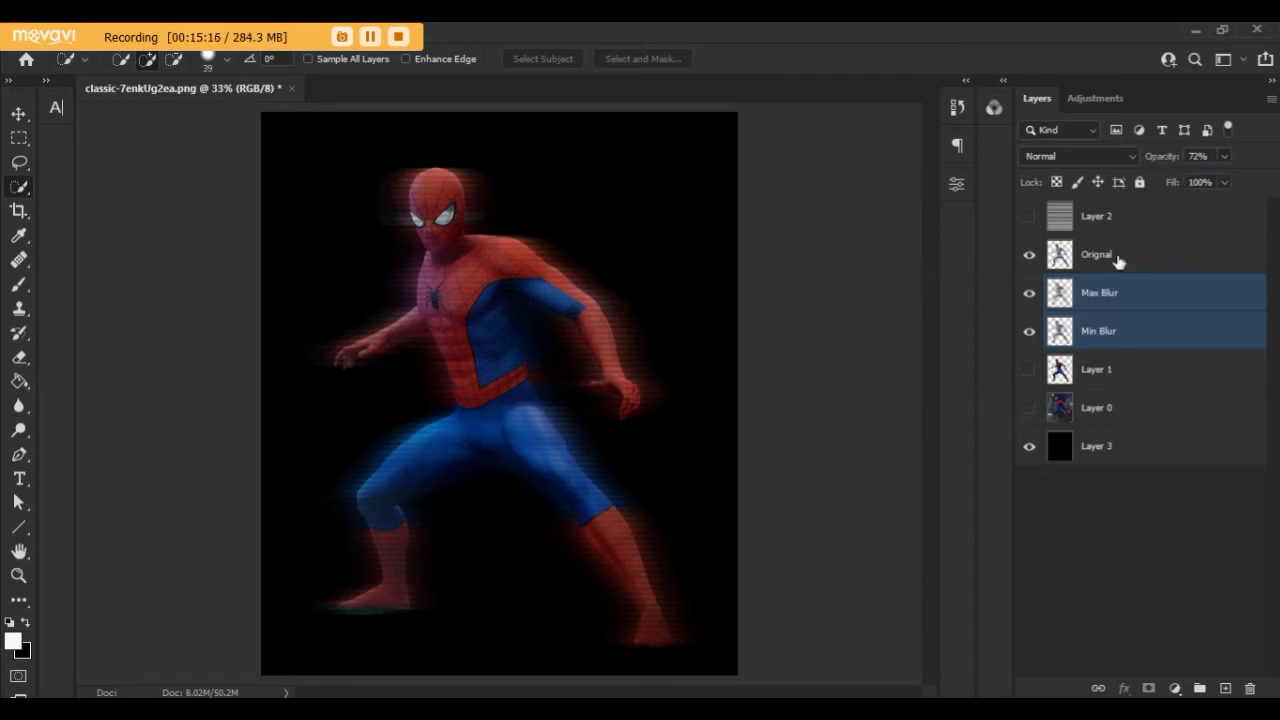
{"action": "left_click", "coordinate": [1107, 513]}
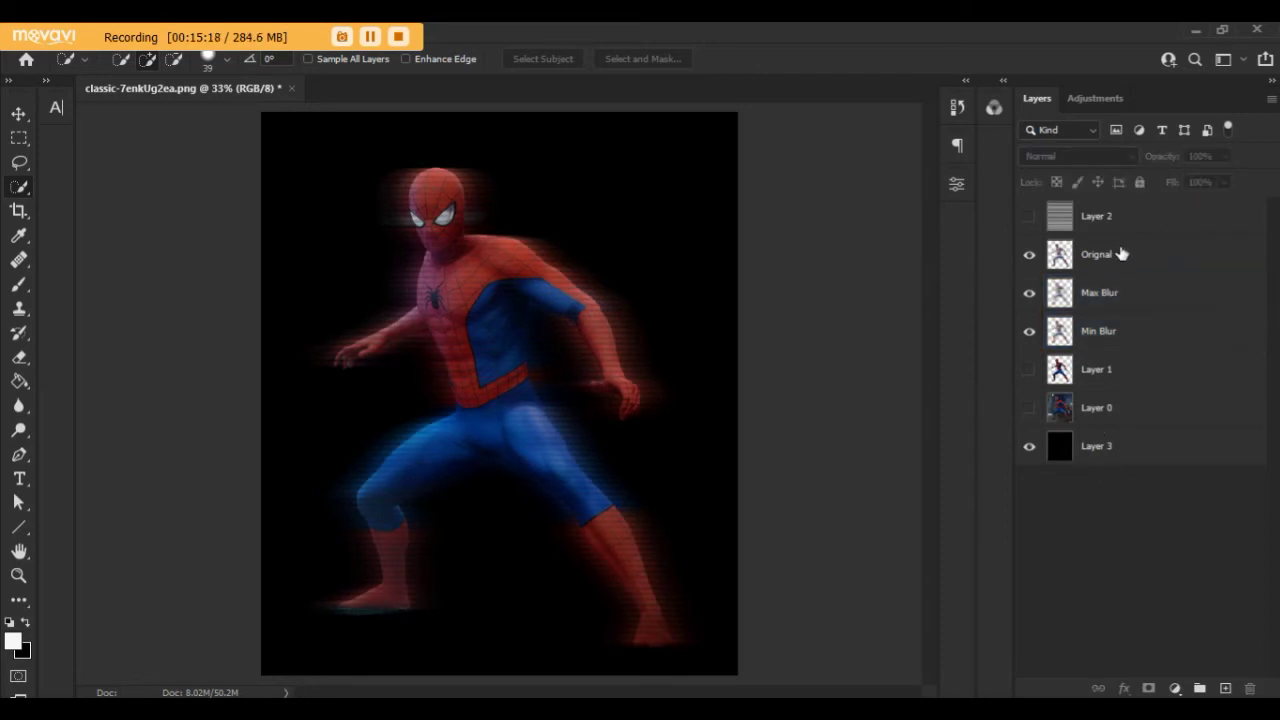
{"action": "left_click", "coordinate": [1122, 252]}
{"action": "left_click", "coordinate": [1120, 343], "text": "shift"}
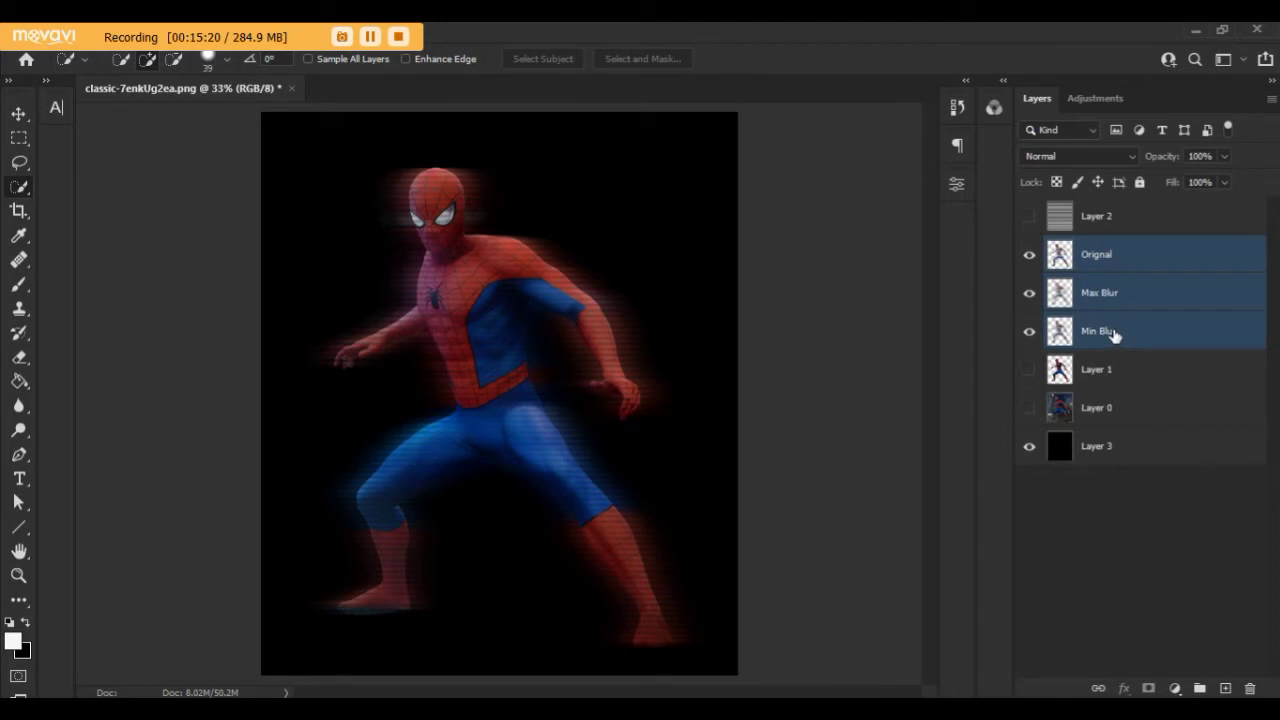
Step: Group the three layers and name the group 'Spider Man Holograph'
{"action": "key", "text": "ctrl+g"}
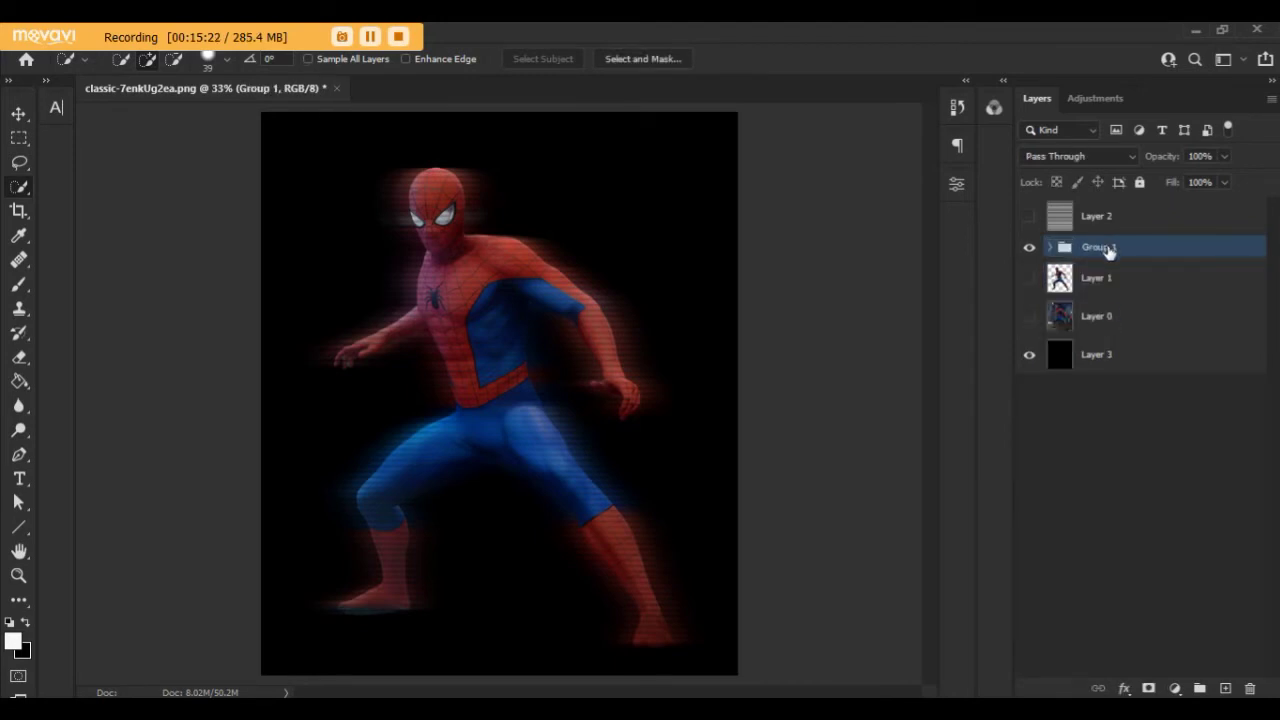
{"action": "double_click", "coordinate": [1106, 248]}
{"action": "left_click_drag", "start_coordinate": [1125, 247], "coordinate": [1051, 246]}
{"action": "type", "text": "Spider Man "}
{"action": "type", "text": "Holograph"}
{"action": "key", "text": "Return"}
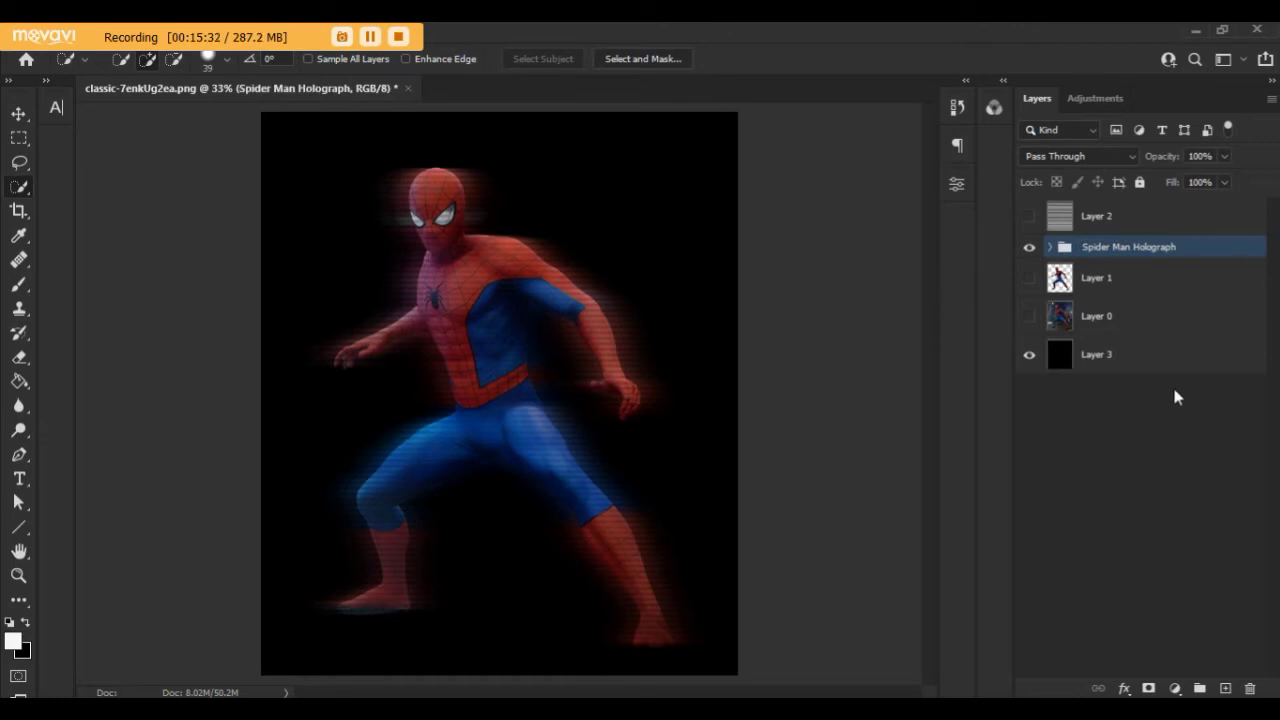
Step: Add a colorized Hue/Saturation layer (Hue 174, Saturation 100) clipped to the Spider Man Holograph group
{"action": "left_click", "coordinate": [1172, 689]}
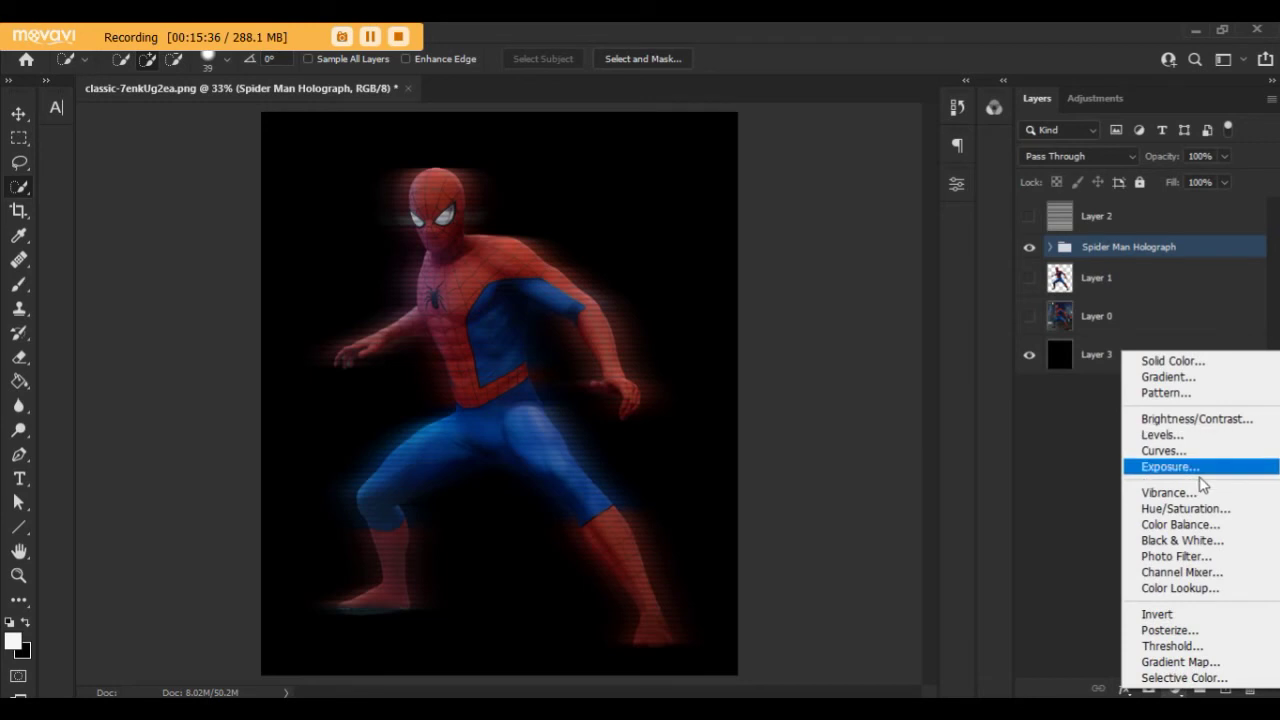
{"action": "left_click", "coordinate": [1197, 509]}
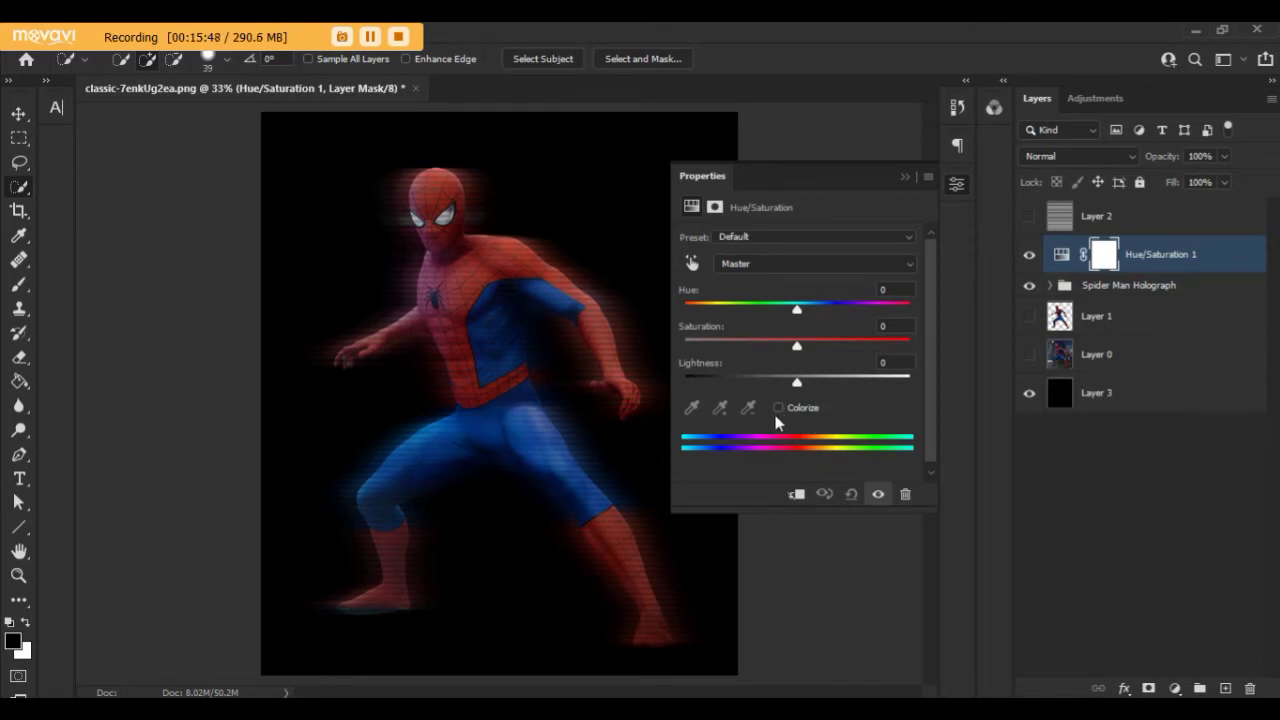
{"action": "left_click", "coordinate": [779, 408]}
{"action": "left_click", "coordinate": [779, 408]}
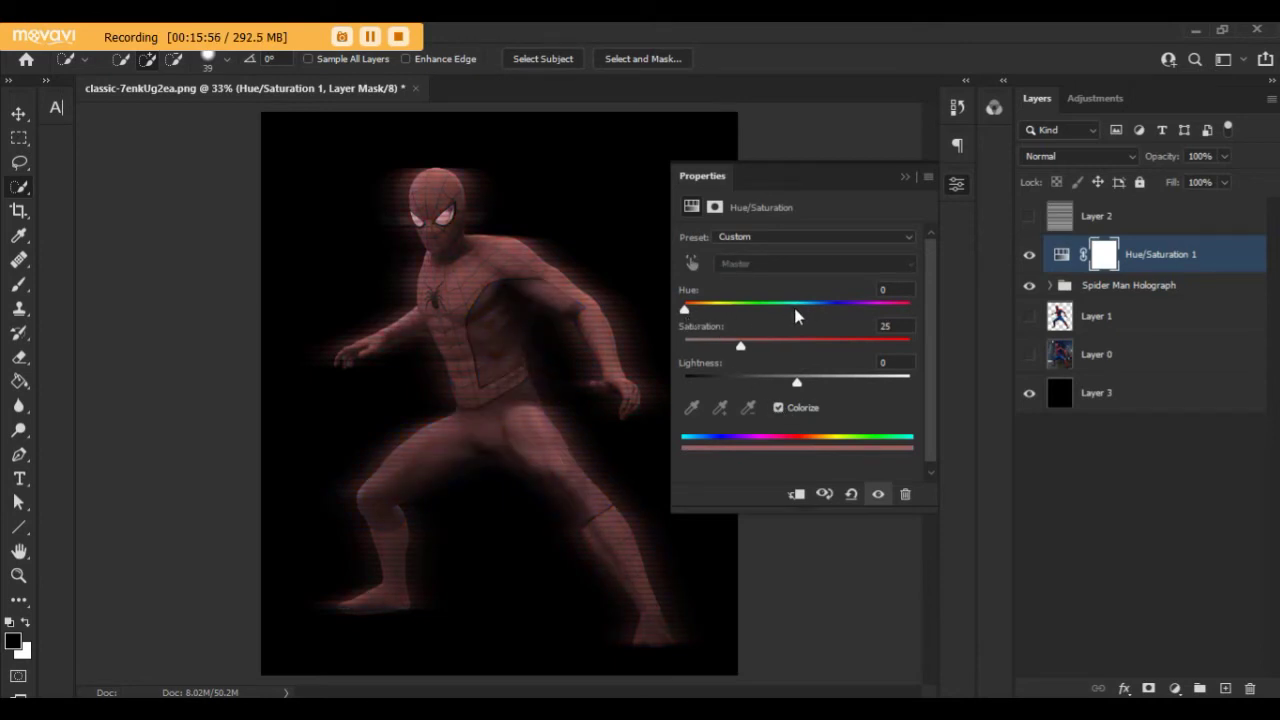
{"action": "left_click_drag", "start_coordinate": [685, 312], "coordinate": [794, 312]}
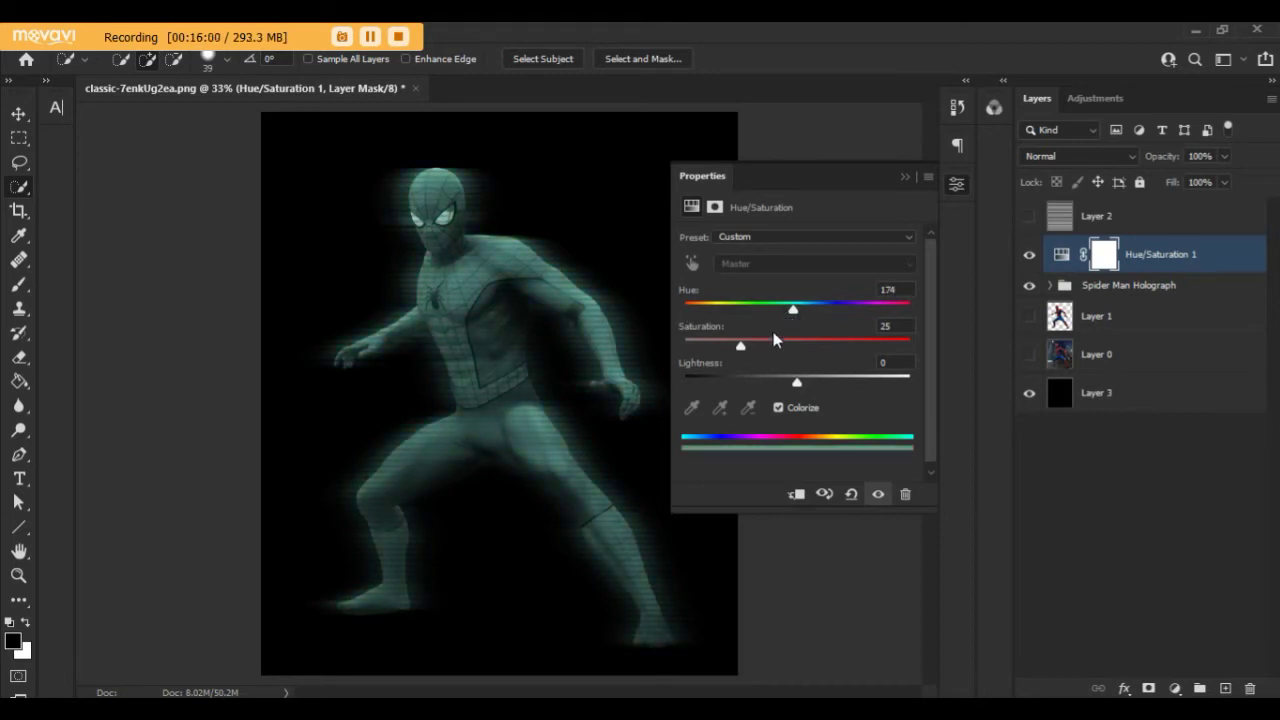
{"action": "left_click_drag", "start_coordinate": [764, 350], "coordinate": [914, 350]}
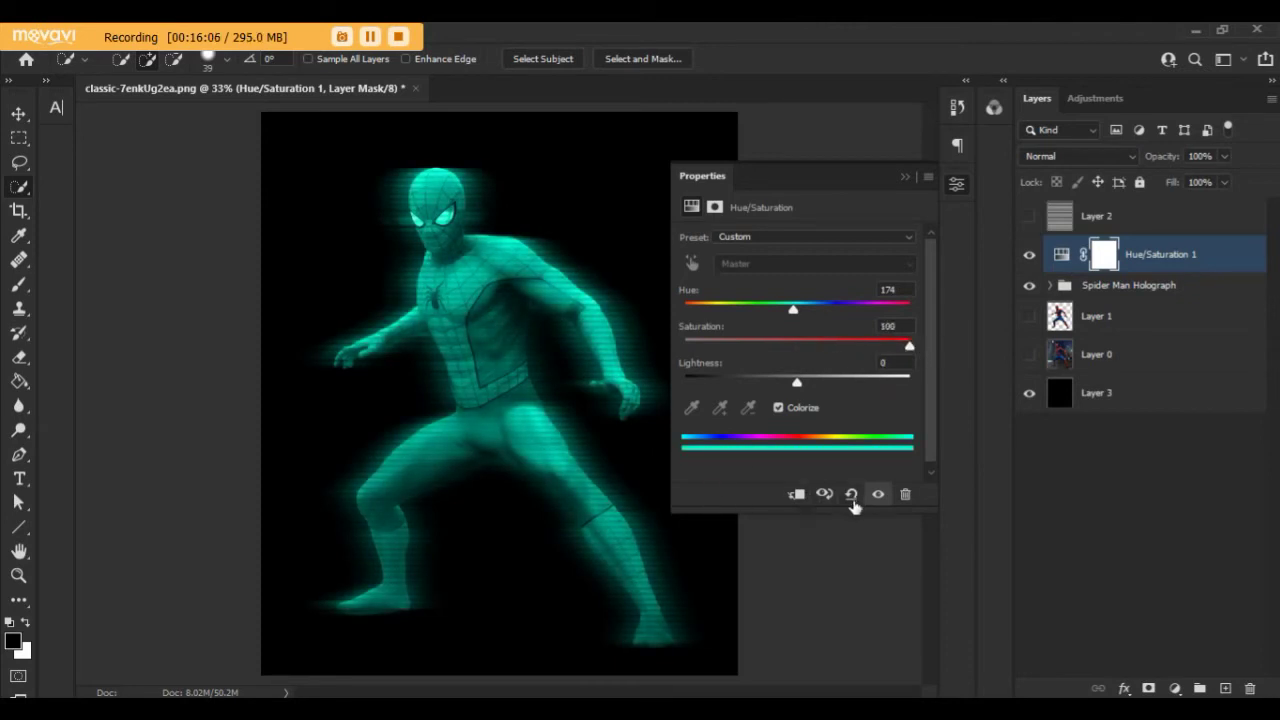
{"action": "left_click", "coordinate": [797, 496]}
{"action": "left_click", "coordinate": [797, 495]}
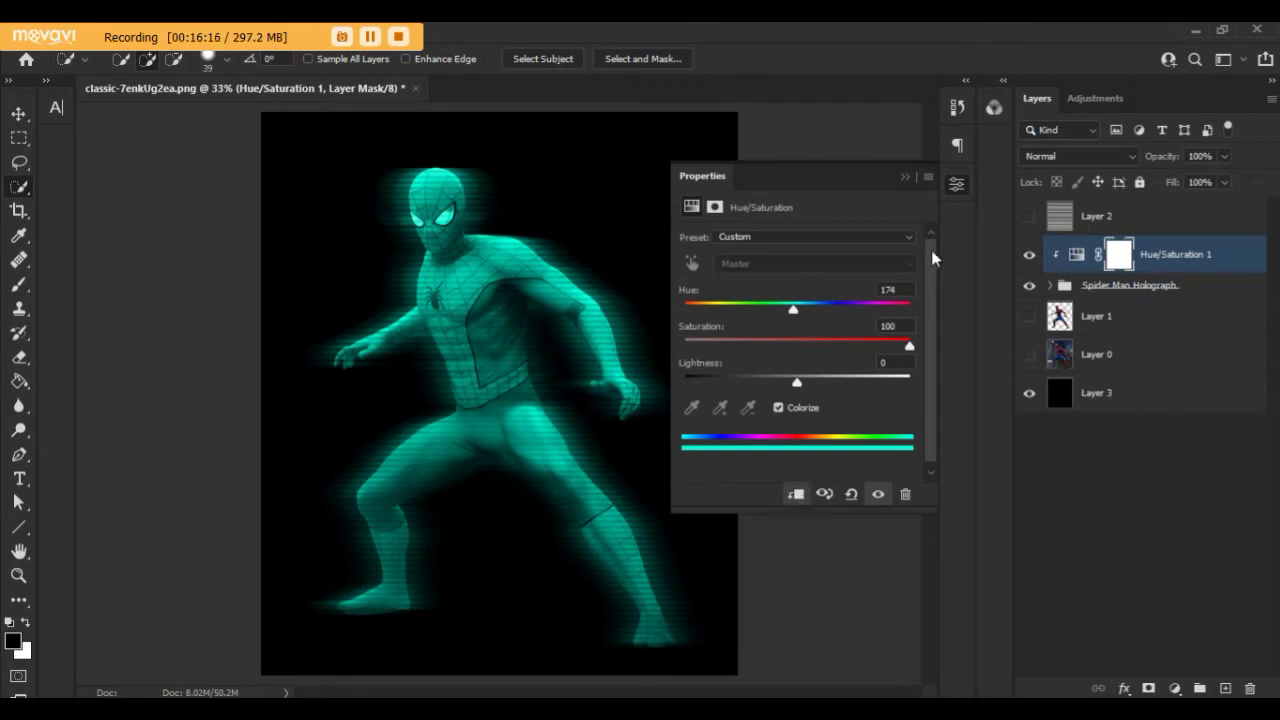
{"action": "left_click", "coordinate": [906, 177]}
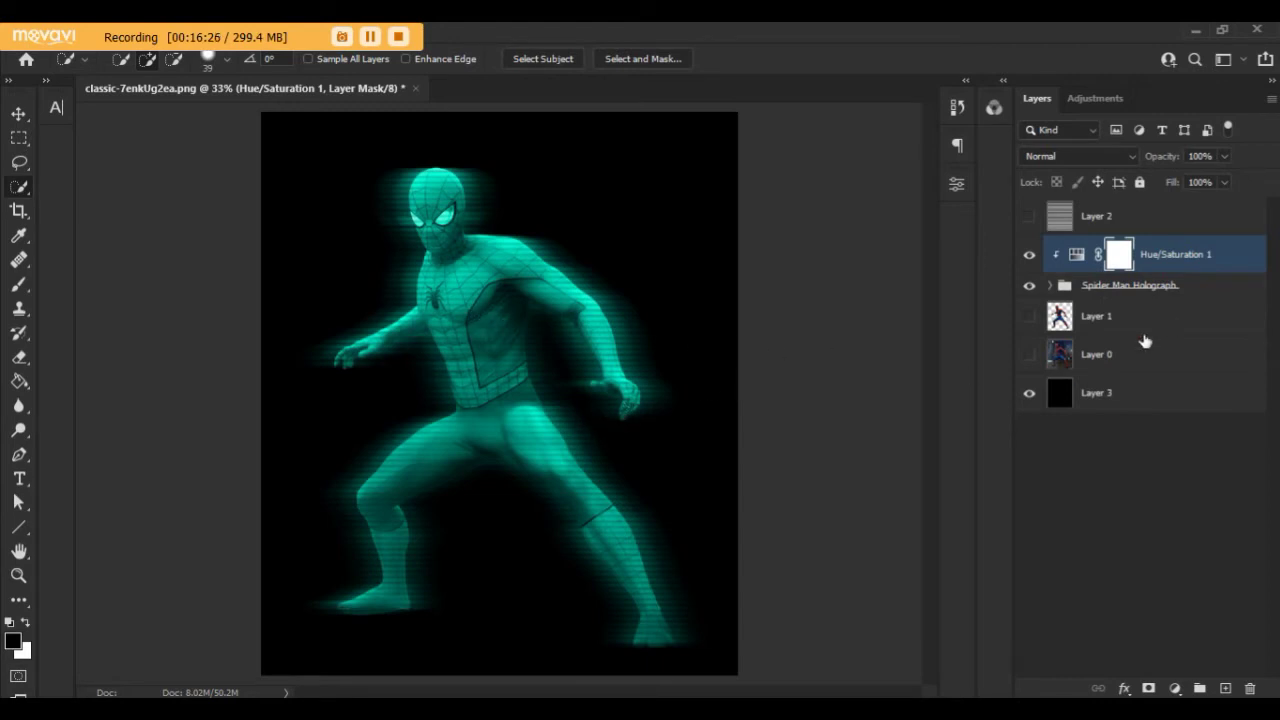
{"action": "left_click", "coordinate": [1120, 290]}
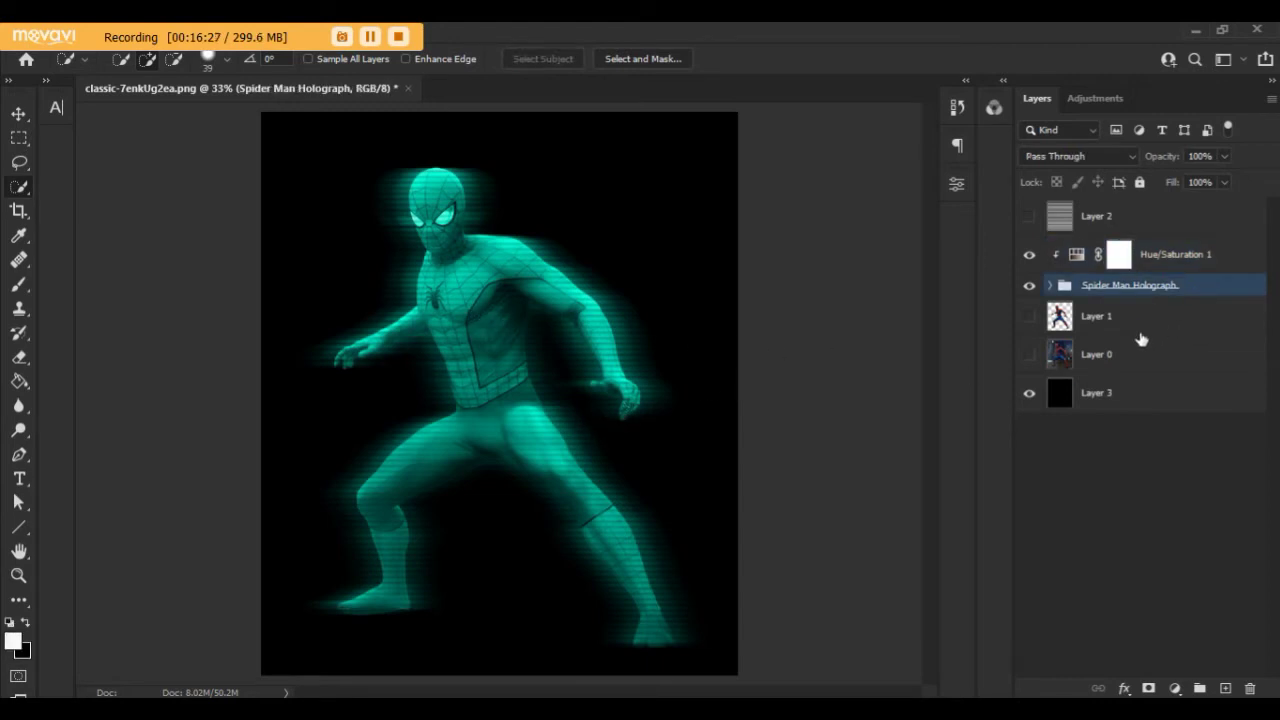
Step: Preview blend modes on the Spider Man Holograph group, briefly applying Linear Light
{"action": "left_click", "coordinate": [1080, 156]}
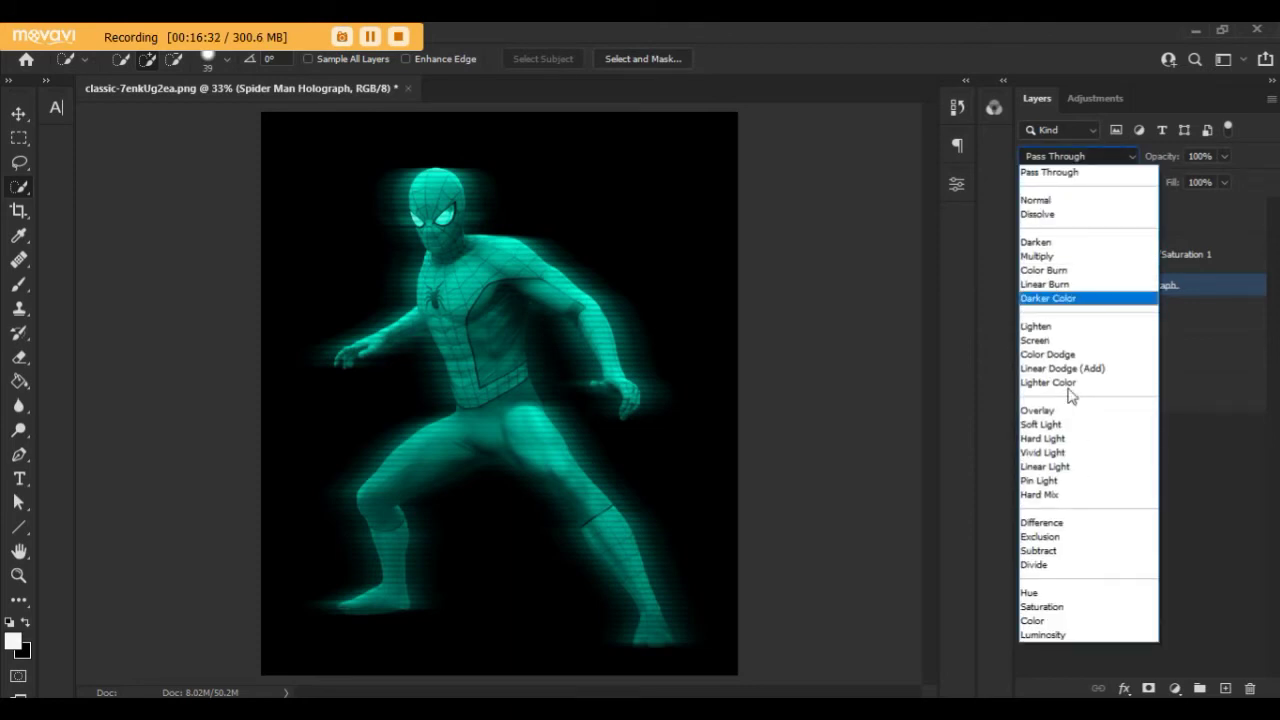
{"action": "key", "text": "Escape"}
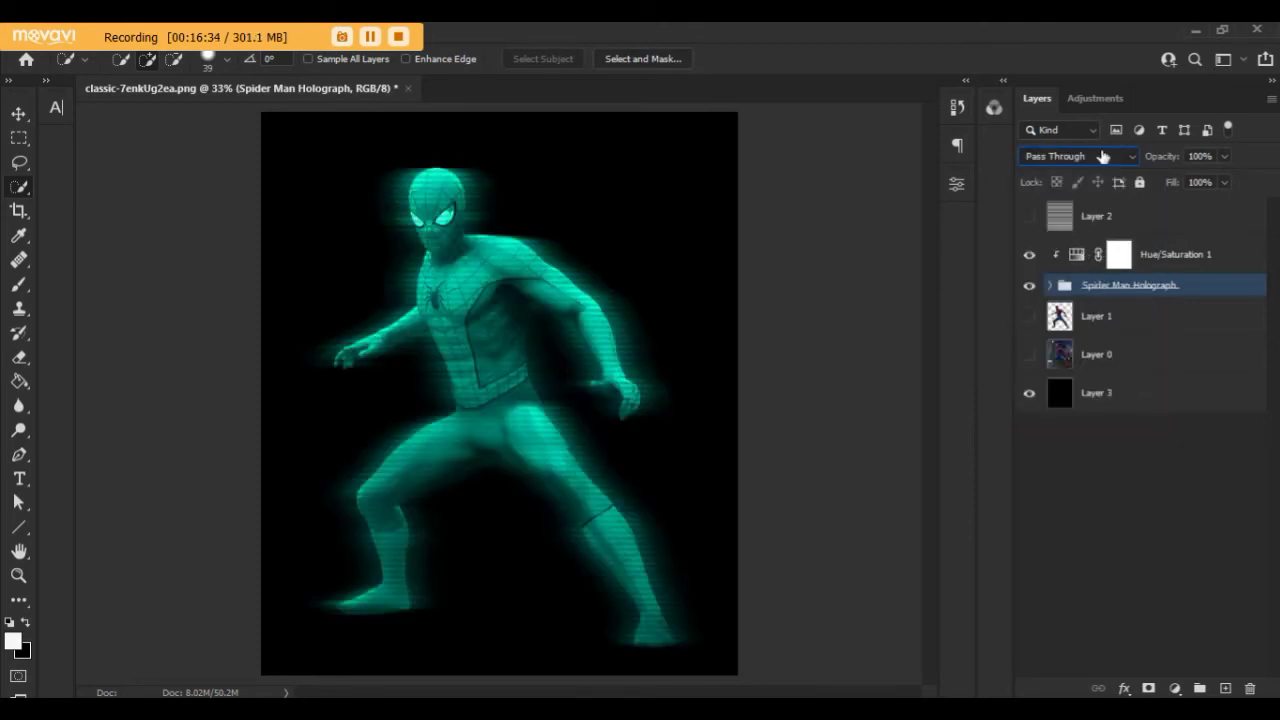
{"action": "left_click", "coordinate": [1100, 158]}
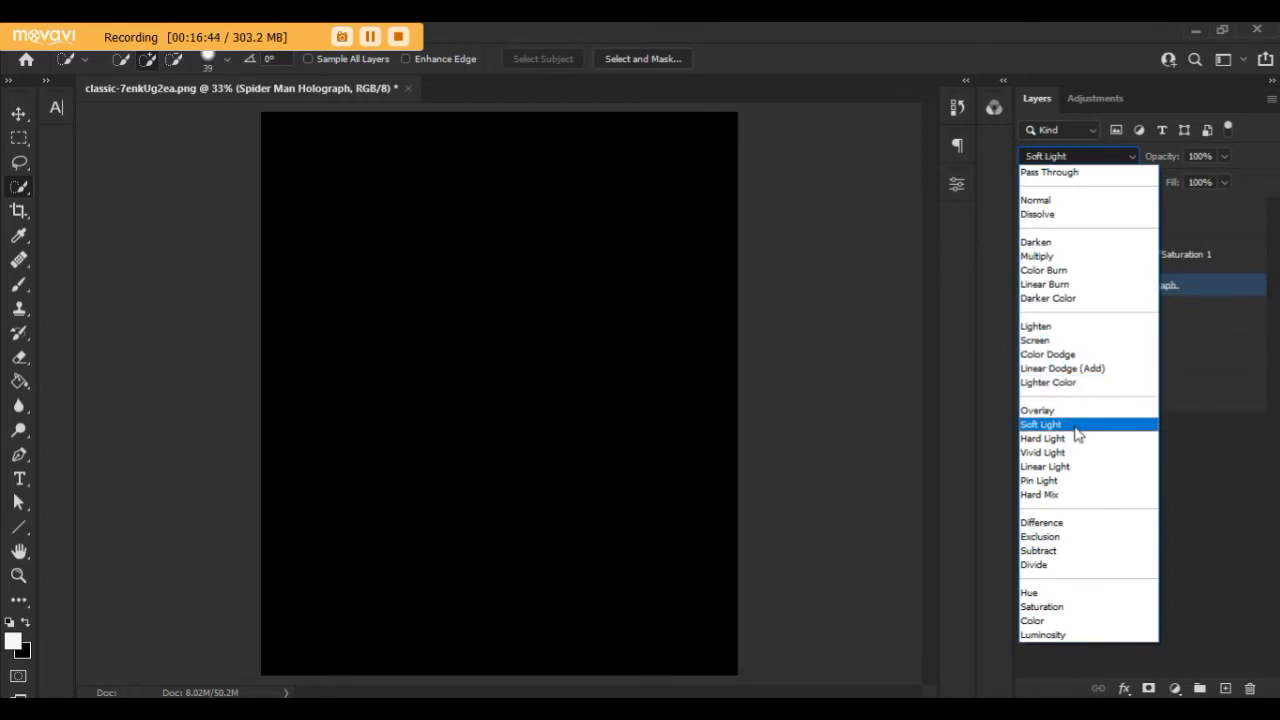
{"action": "key", "text": "Escape"}
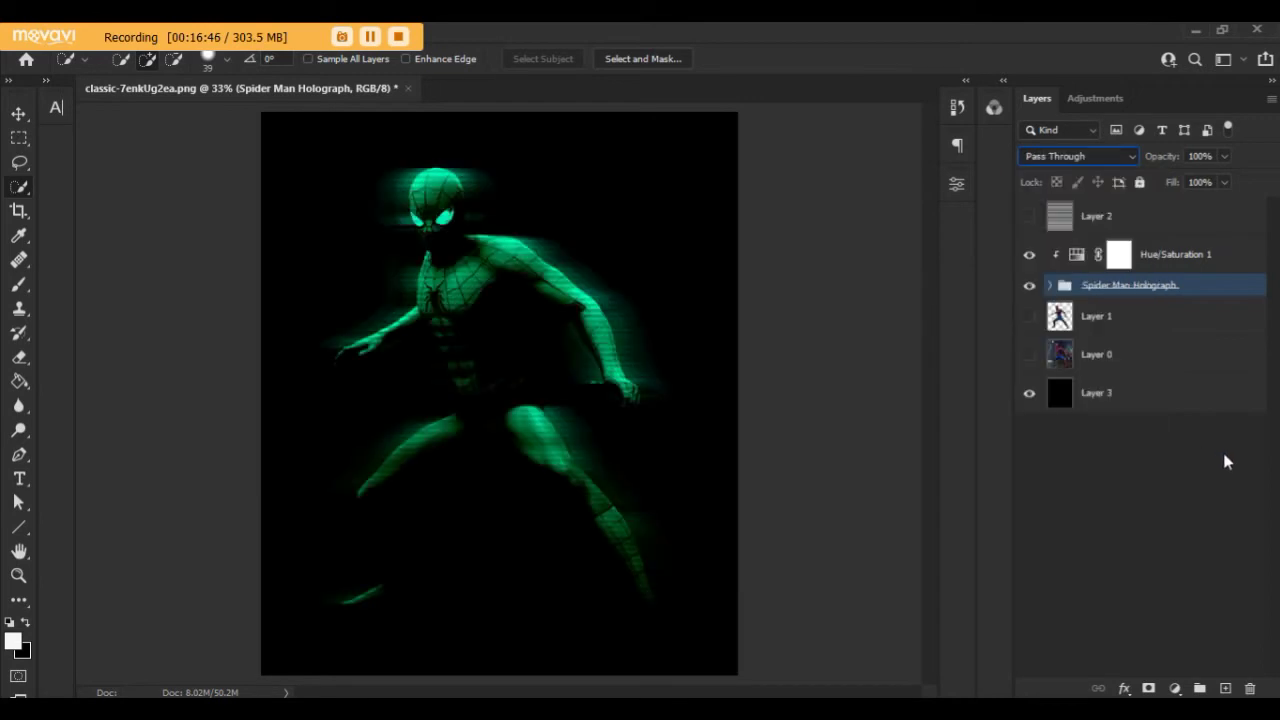
{"action": "left_click", "coordinate": [1085, 157]}
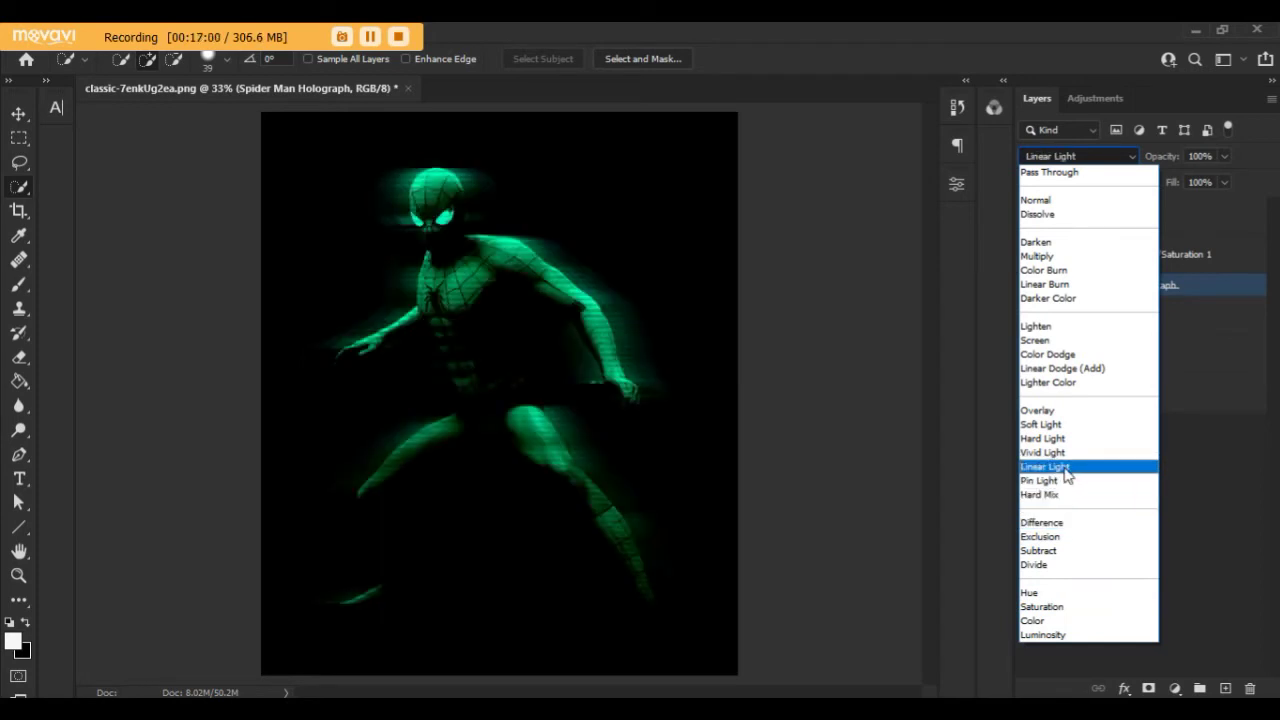
{"action": "left_click", "coordinate": [1066, 476]}
{"action": "left_click", "coordinate": [1142, 438]}
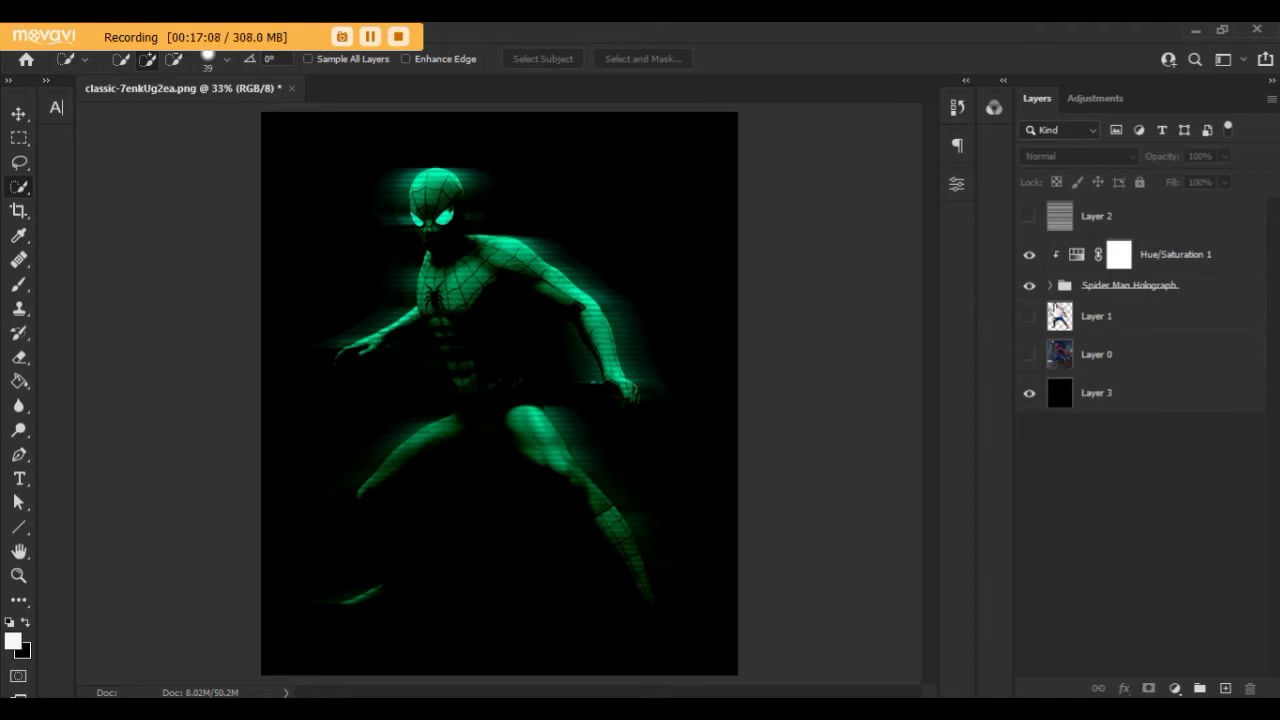
Step: Switch the group from Screen back to Normal and show the Layer 0 street background
{"action": "left_click", "coordinate": [1092, 286]}
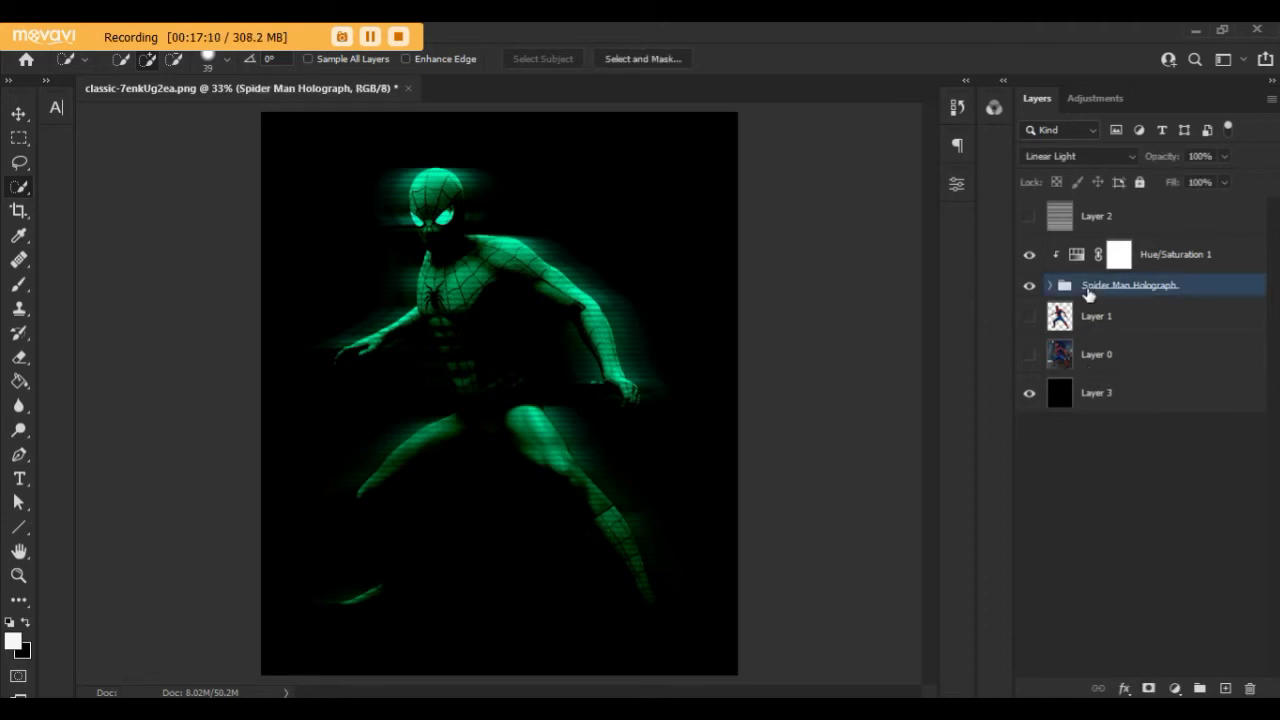
{"action": "left_click", "coordinate": [1118, 158]}
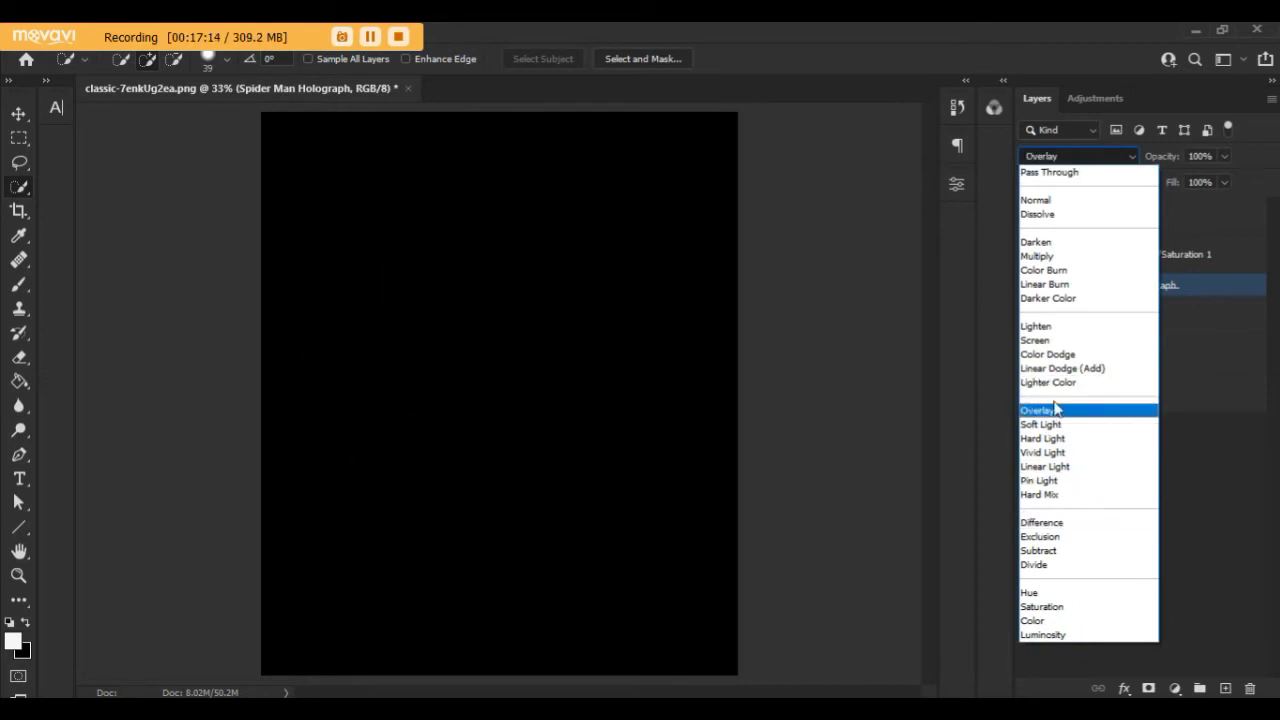
{"action": "left_click", "coordinate": [1058, 341]}
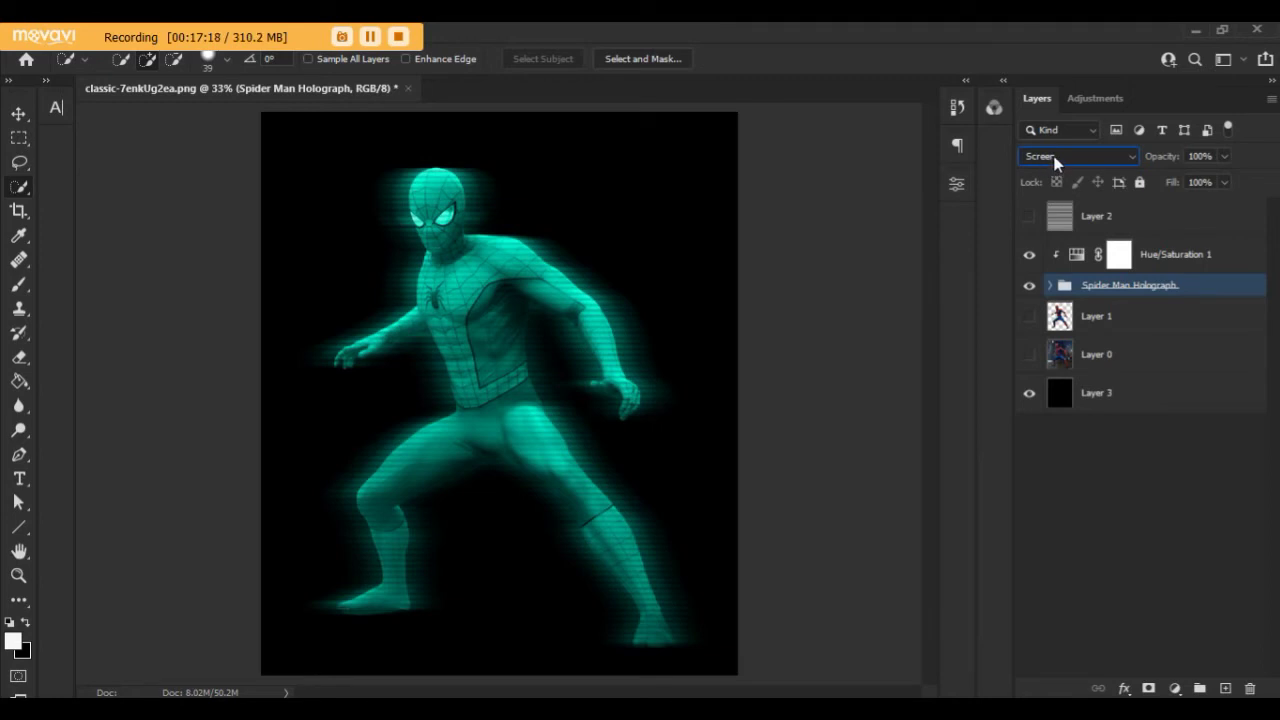
{"action": "left_click", "coordinate": [1055, 162]}
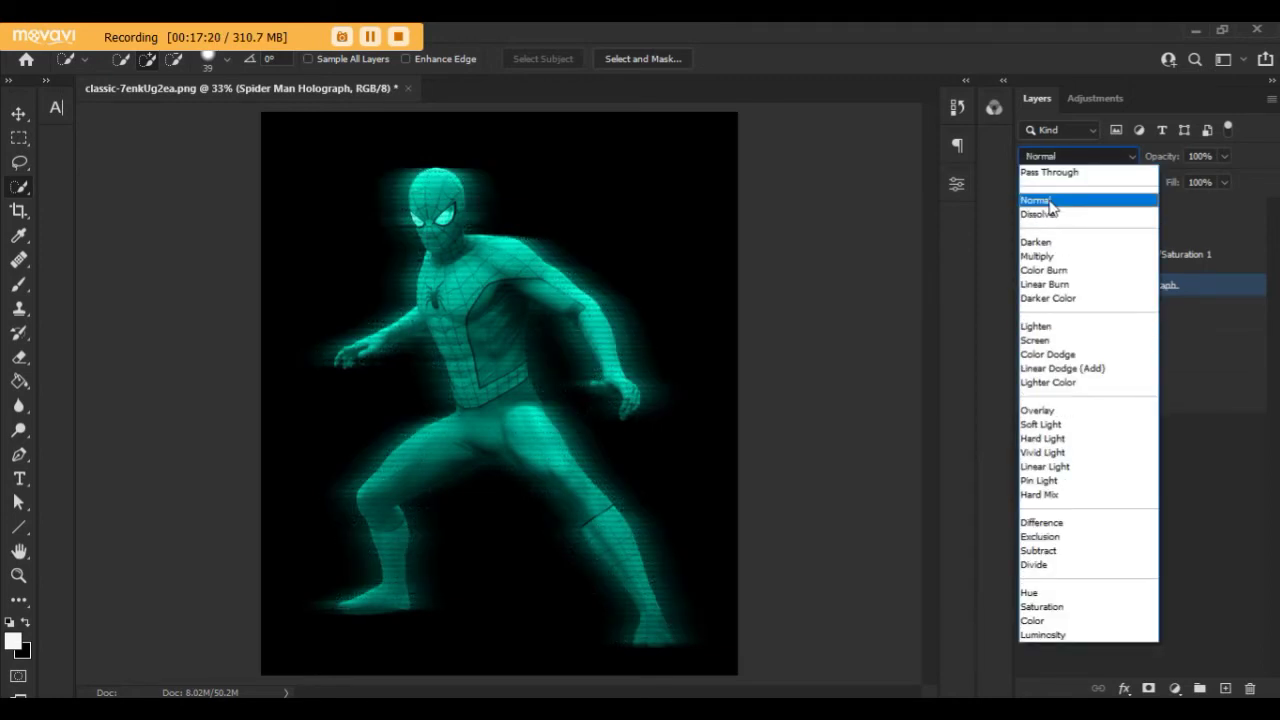
{"action": "left_click", "coordinate": [1049, 202]}
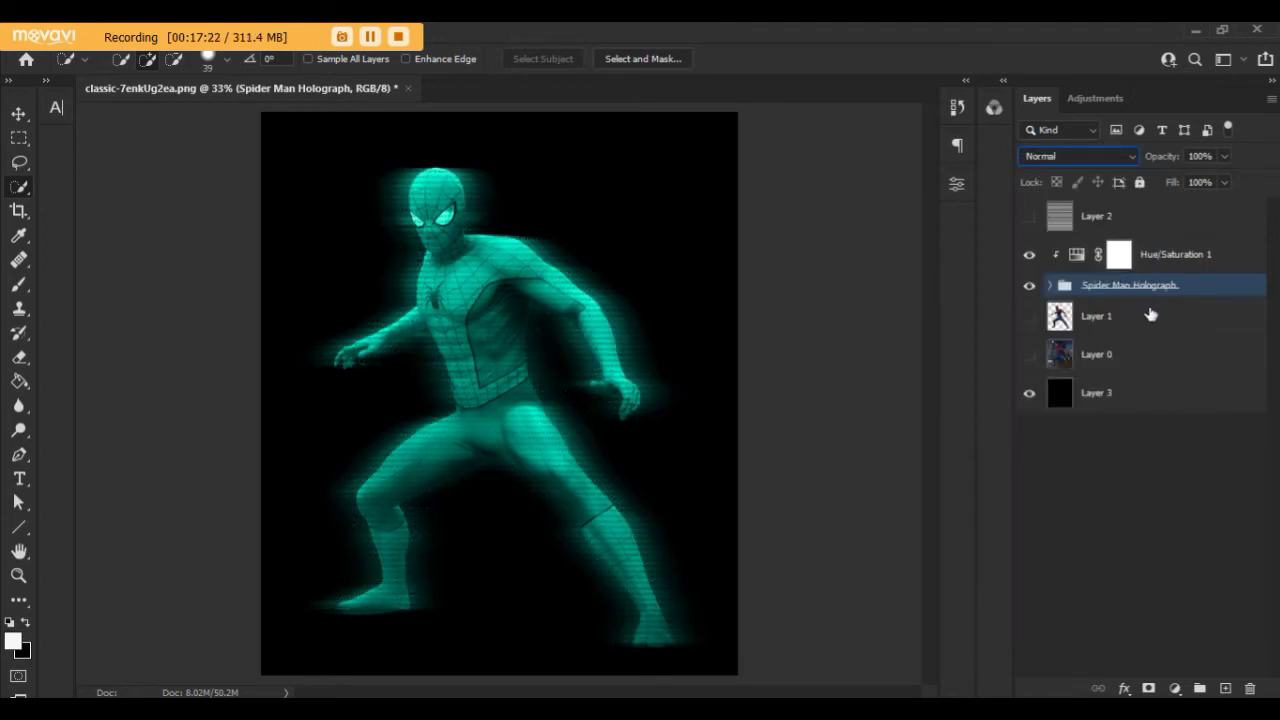
{"action": "left_click", "coordinate": [1029, 354]}
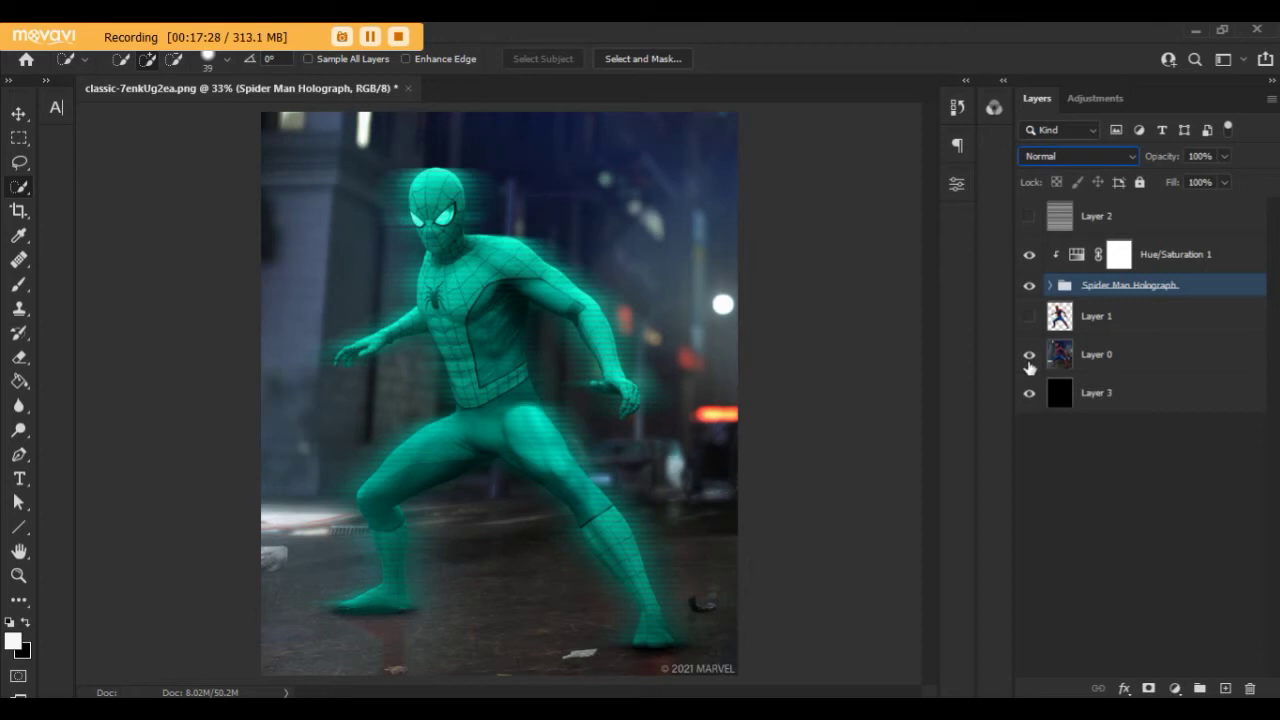
Step: Compare the hologram group and original photo solo, then blend the group in Screen and select Layer 0
{"action": "left_click", "coordinate": [1029, 285], "text": "alt"}
{"action": "left_click", "coordinate": [1029, 288], "text": "alt"}
{"action": "left_click", "coordinate": [1029, 356], "text": "alt"}
{"action": "left_click", "coordinate": [1029, 356], "text": "alt"}
{"action": "left_click", "coordinate": [1090, 160]}
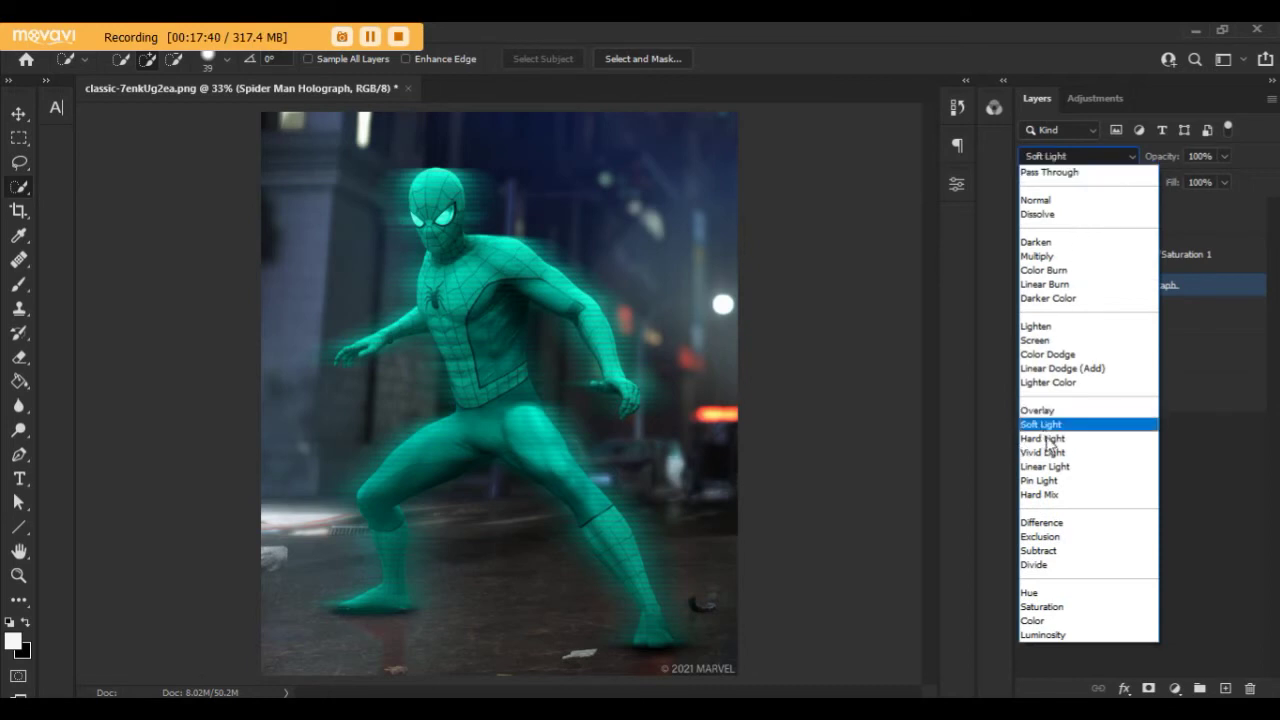
{"action": "left_click", "coordinate": [1047, 341]}
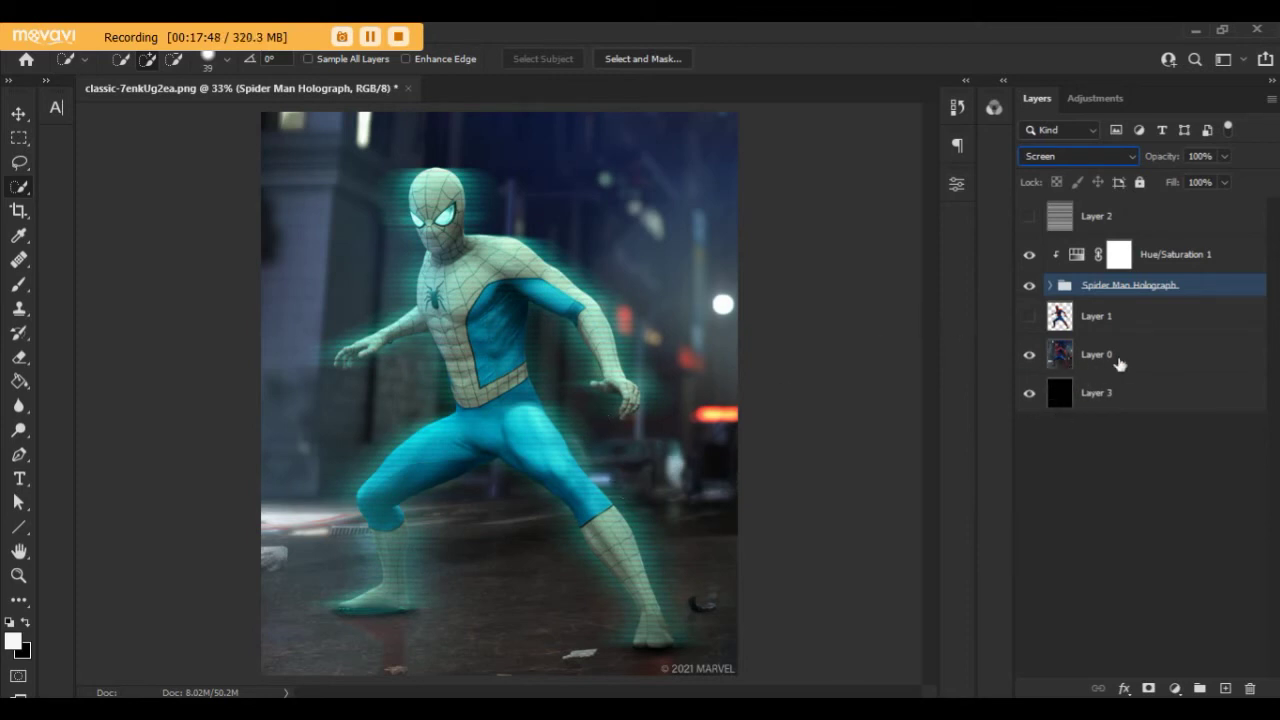
{"action": "left_click", "coordinate": [1064, 364]}
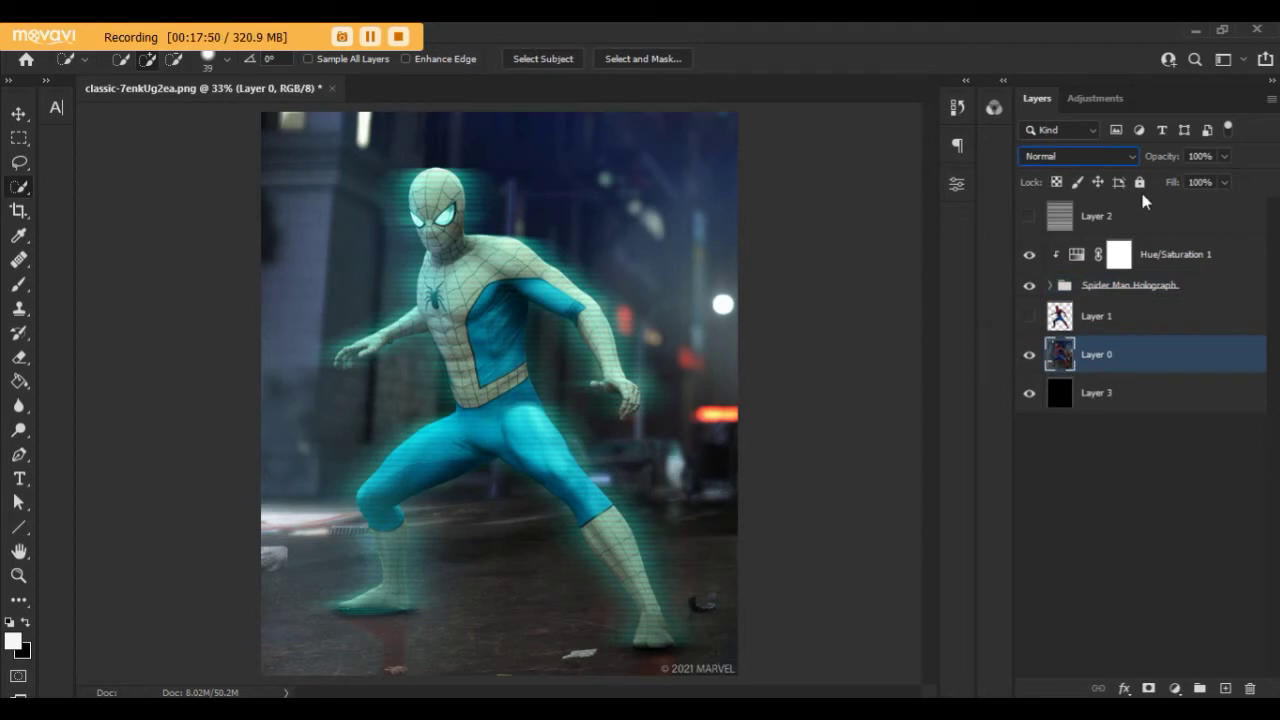
{"action": "left_click", "coordinate": [1092, 97]}
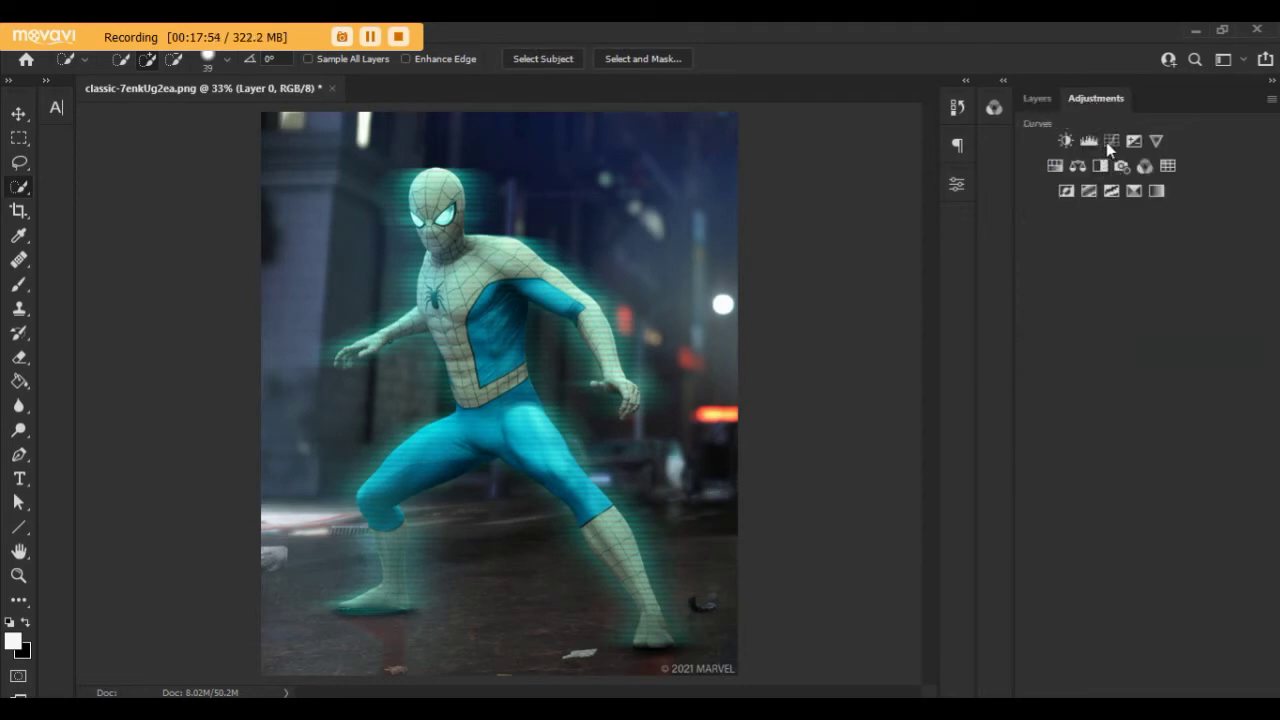
Step: Add a Levels adjustment above the street background with the black point raised to 52
{"action": "left_click", "coordinate": [1088, 140]}
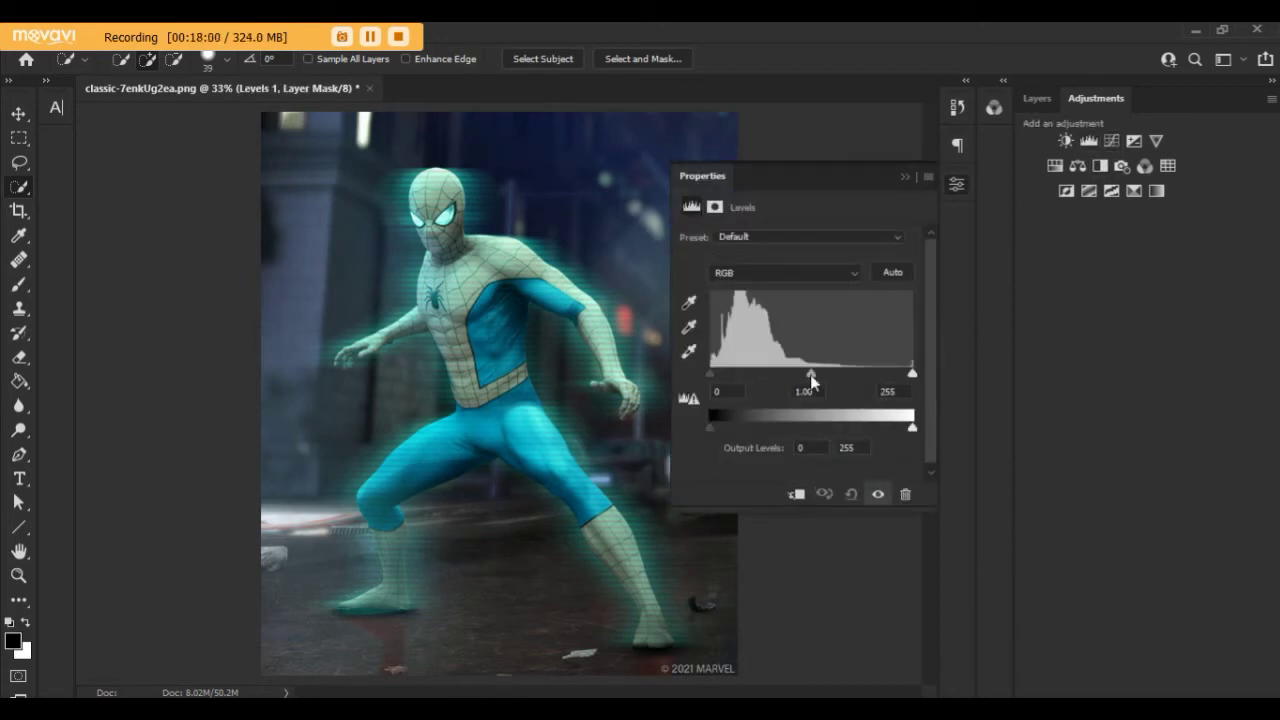
{"action": "left_click_drag", "start_coordinate": [912, 374], "coordinate": [958, 397]}
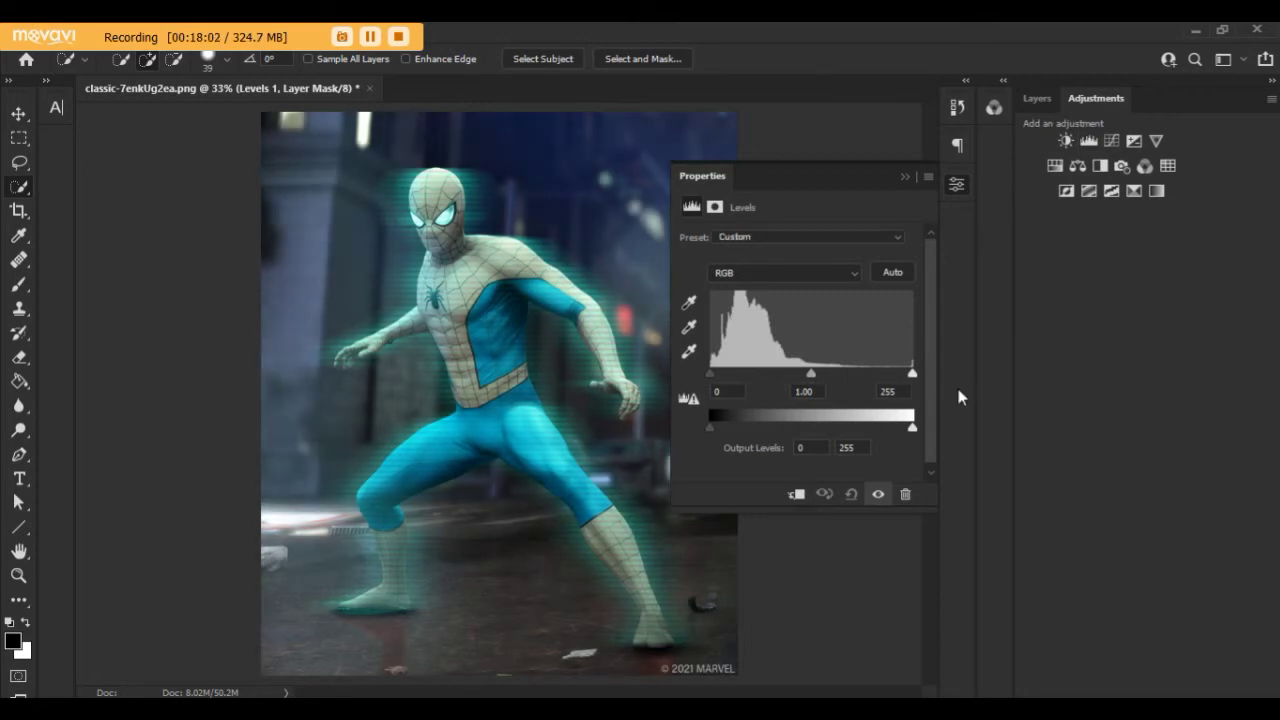
{"action": "left_click_drag", "start_coordinate": [710, 374], "coordinate": [748, 377]}
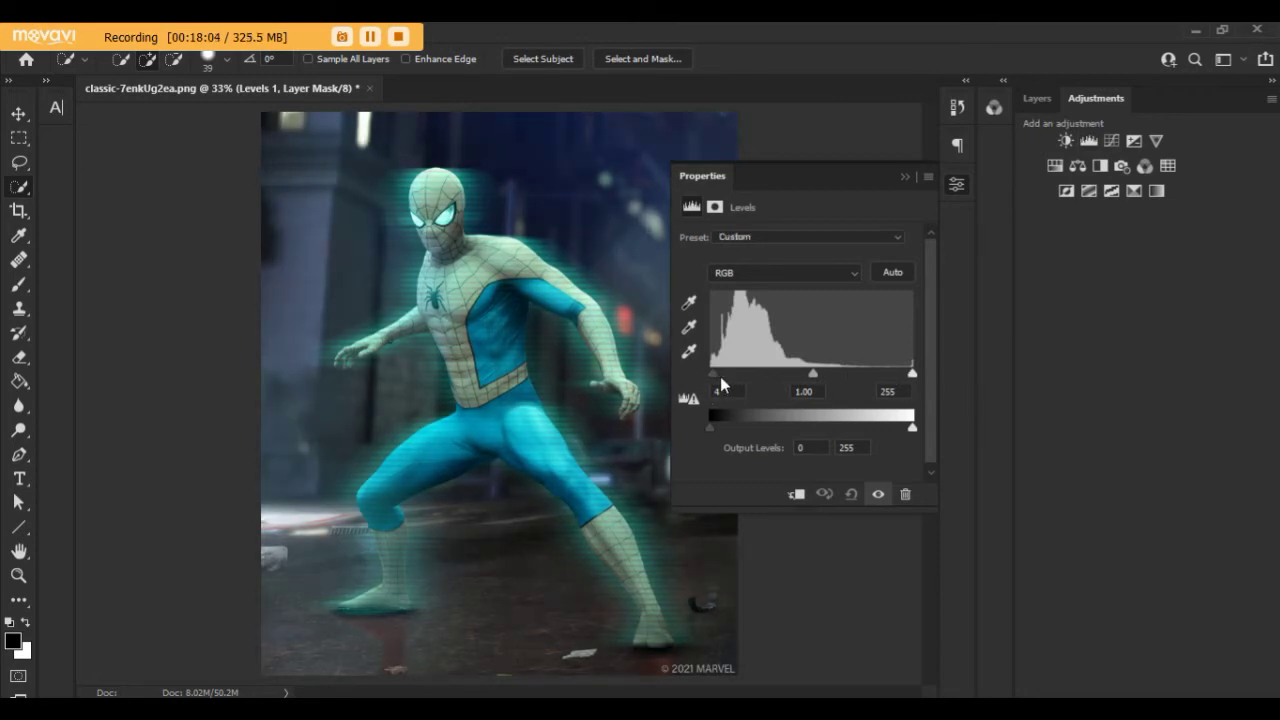
{"action": "left_click_drag", "start_coordinate": [748, 377], "coordinate": [751, 378]}
{"action": "left_click", "coordinate": [902, 177]}
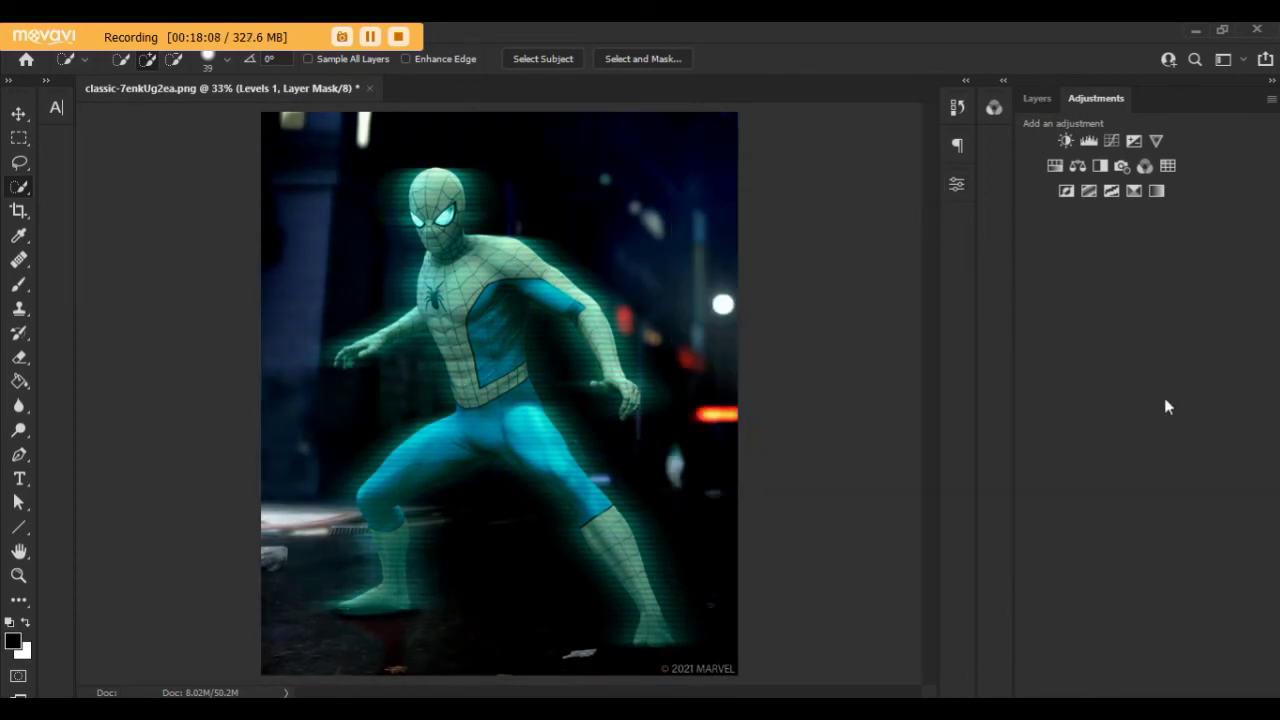
{"action": "scroll", "coordinate": [798, 409], "scroll_direction": "down", "scroll_amount": 1}
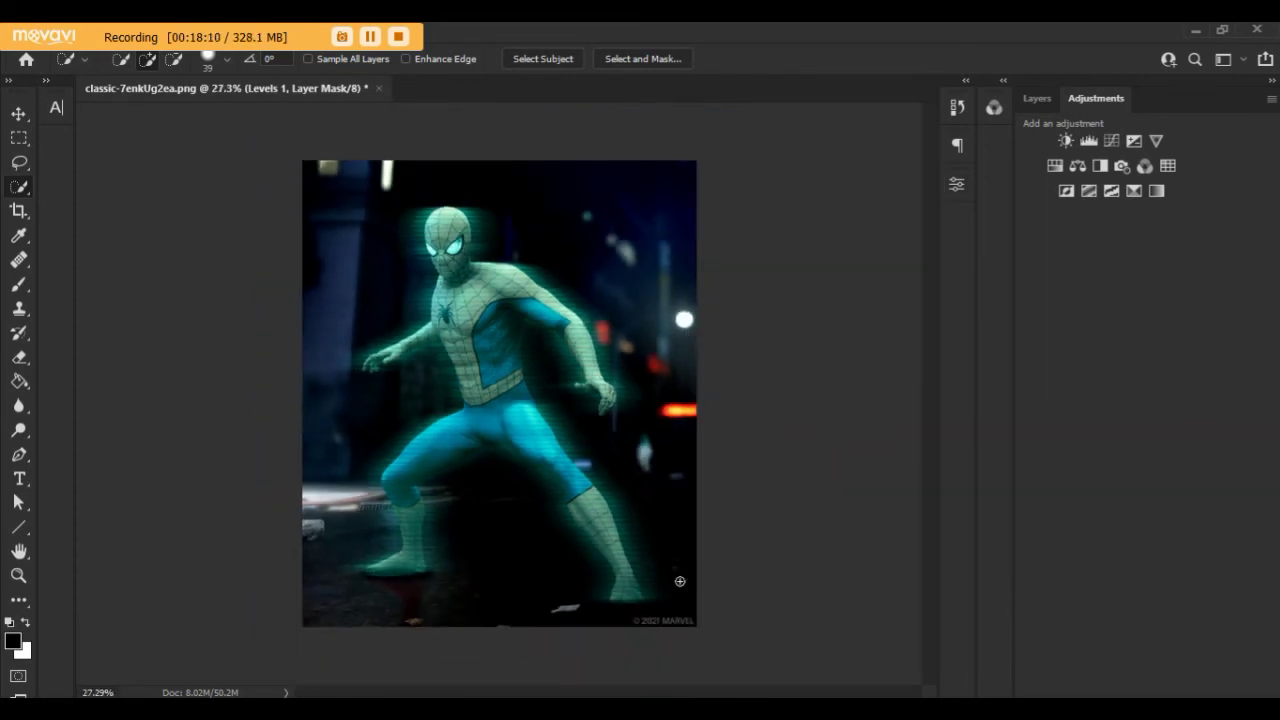
{"action": "left_click", "coordinate": [1036, 99]}
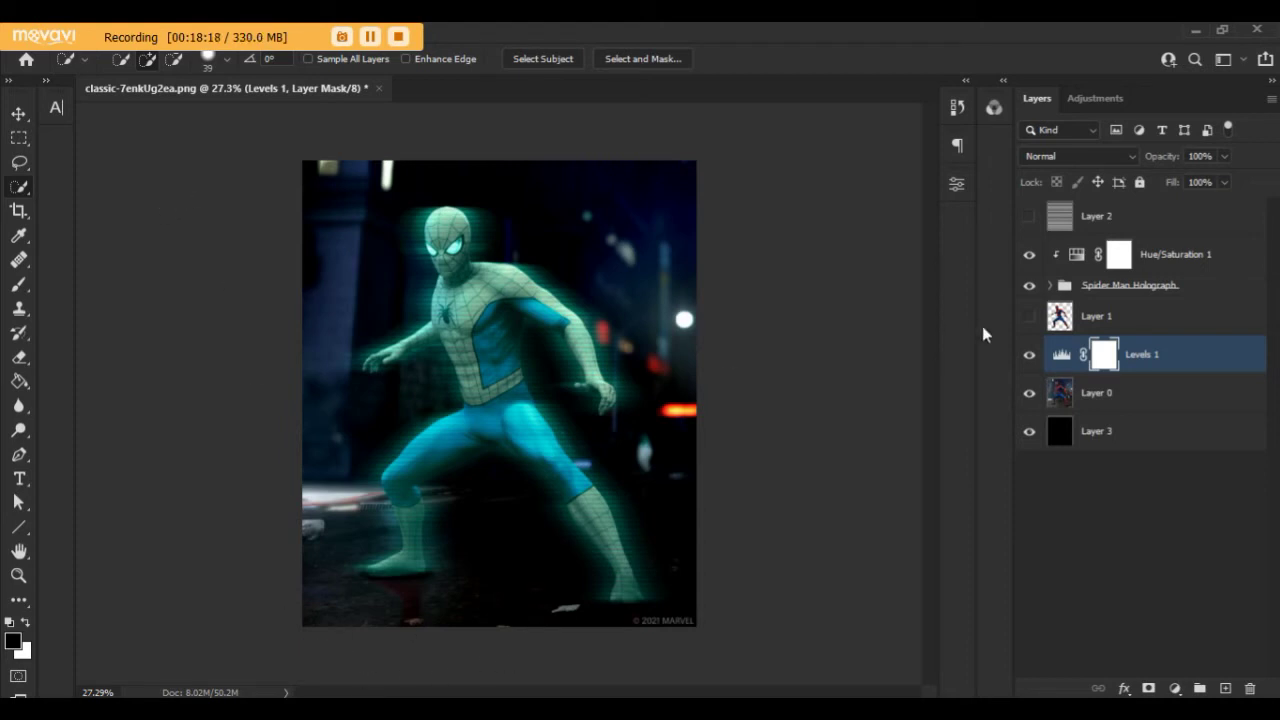
{"action": "left_click", "coordinate": [1029, 393]}
{"action": "left_click", "coordinate": [1029, 431]}
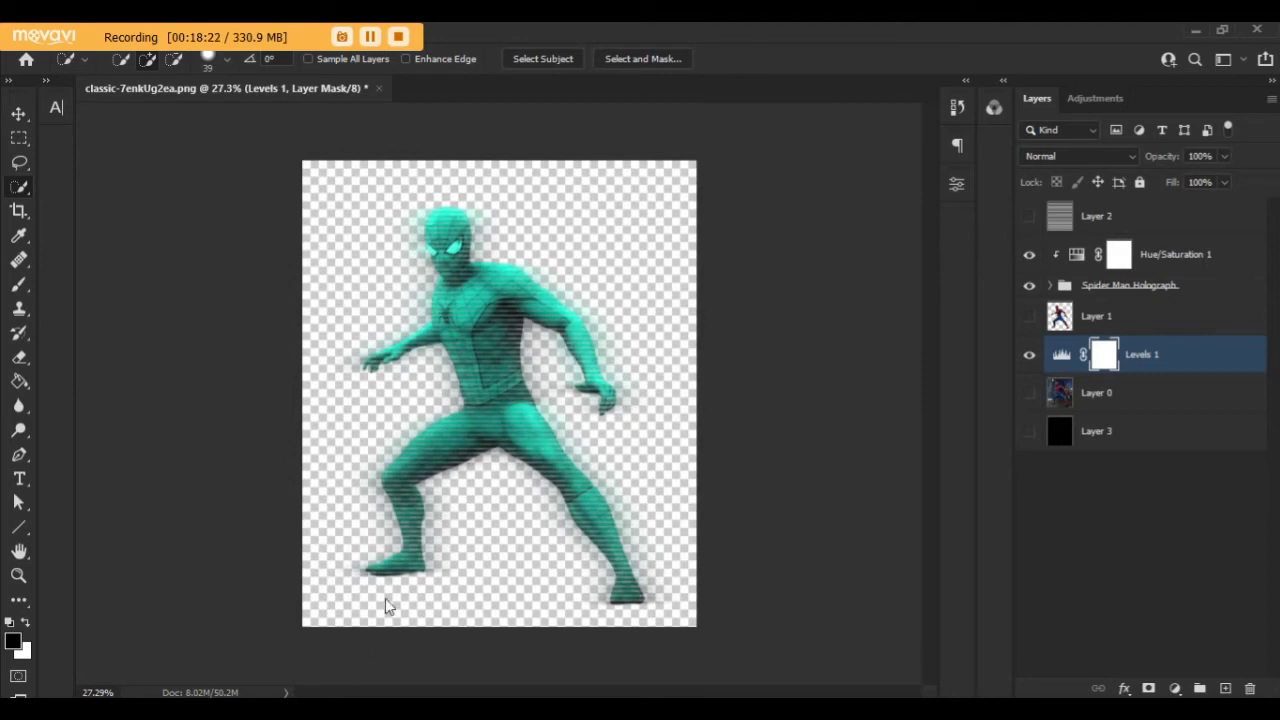
{"action": "key", "text": "alt+Tab"}
{"action": "left_click_drag", "start_coordinate": [700, 280], "coordinate": [355, 698]}
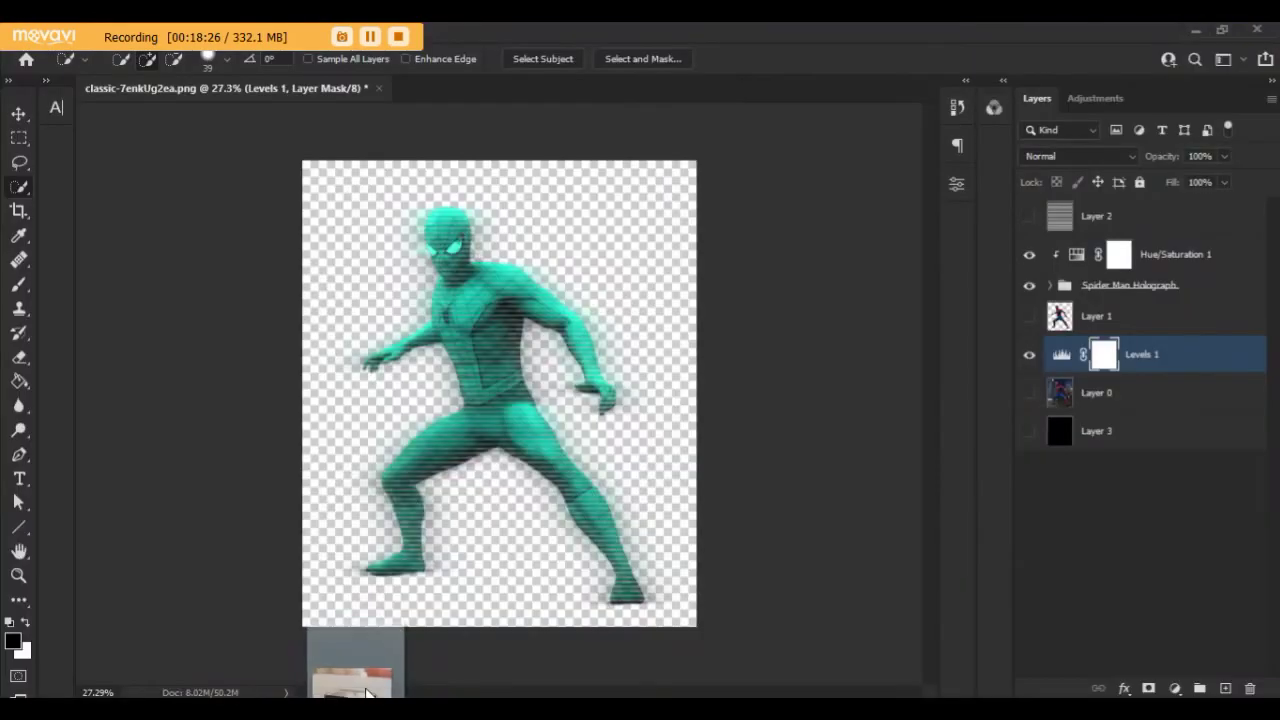
{"action": "left_click_drag", "start_coordinate": [355, 698], "coordinate": [451, 500]}
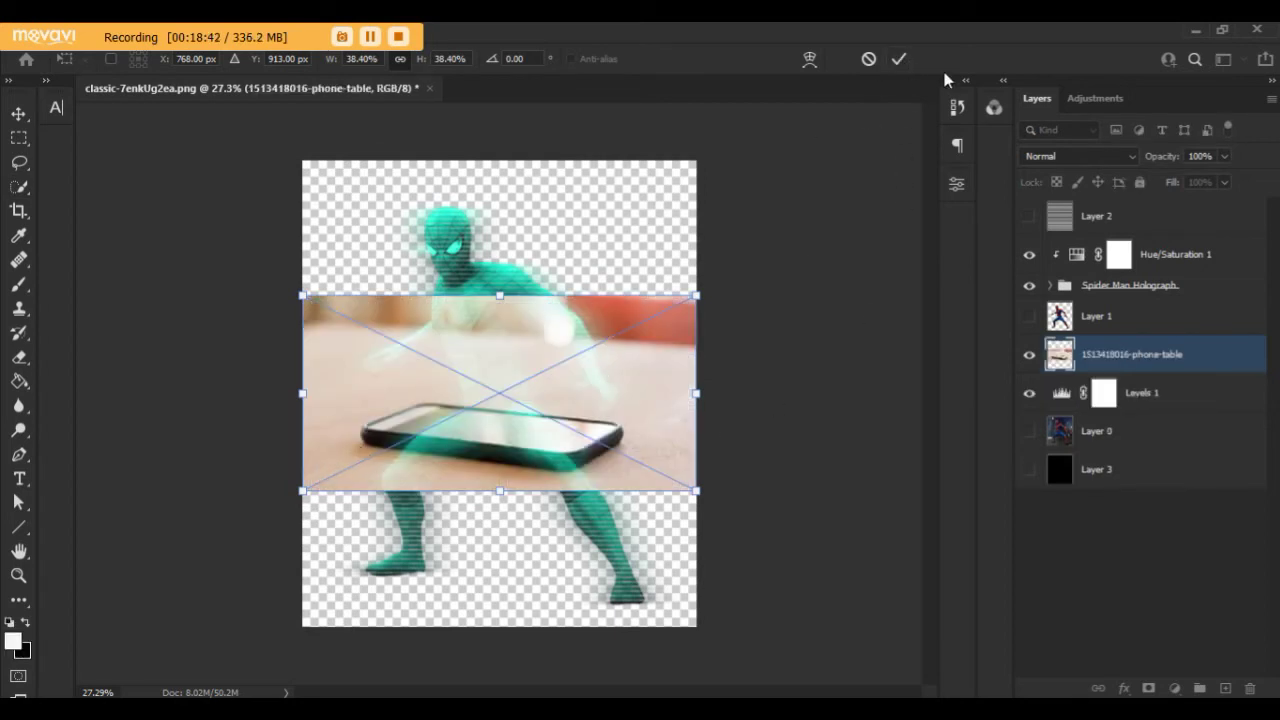
{"action": "key", "text": "alt+Tab"}
{"action": "key", "text": "Return"}
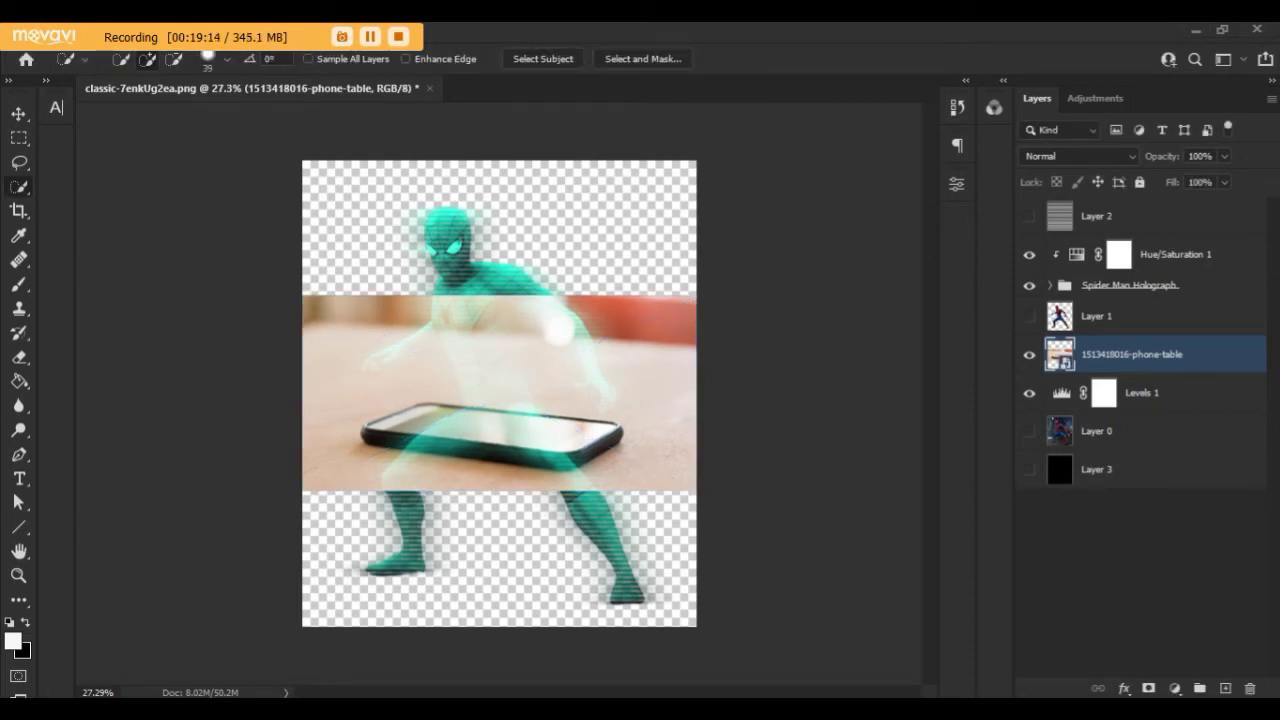
{"action": "key", "text": "alt+Tab"}
{"action": "mouse_move", "coordinate": [715, 295]}
{"action": "left_mouse_down"}
{"action": "mouse_move", "coordinate": [357, 700]}
{"action": "mouse_move", "coordinate": [640, 232]}
{"action": "left_mouse_up"}
{"action": "left_click_drag", "start_coordinate": [735, 111], "coordinate": [753, 87]}
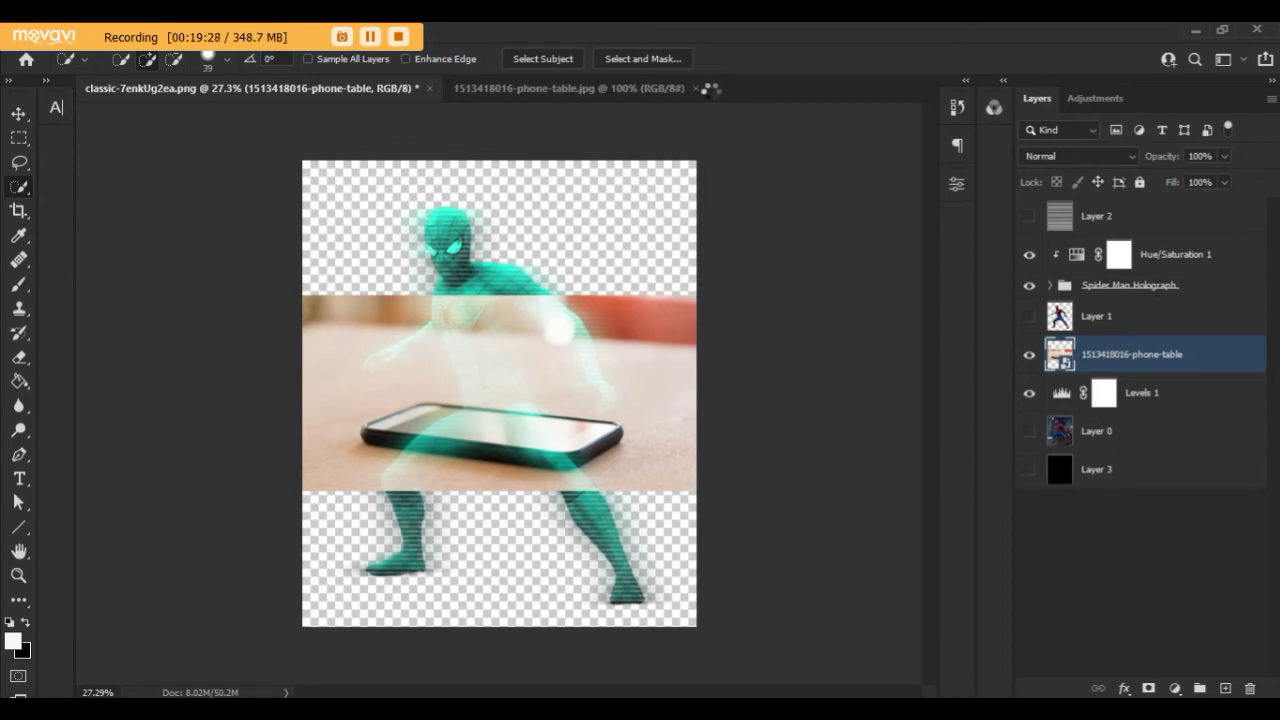
Step: In the phone-table document, select the Move tool and unlock Background into Layer 0
{"action": "left_click", "coordinate": [547, 91]}
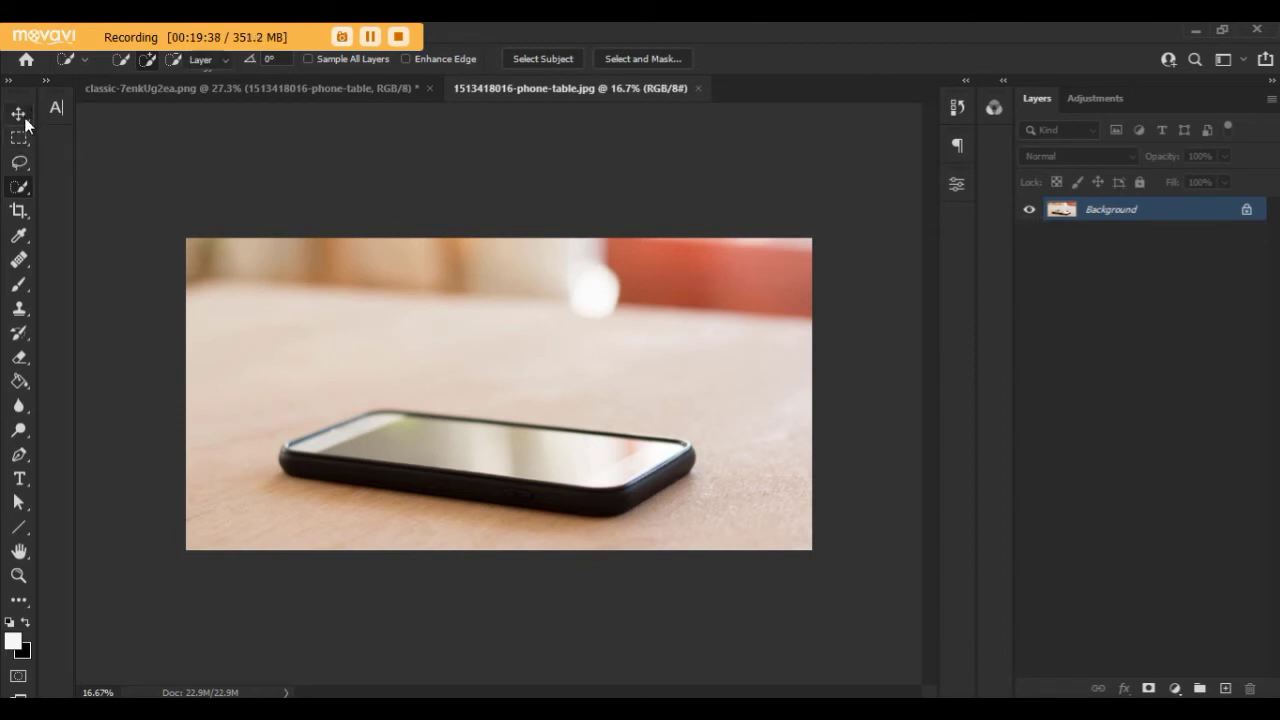
{"action": "key", "text": "v"}
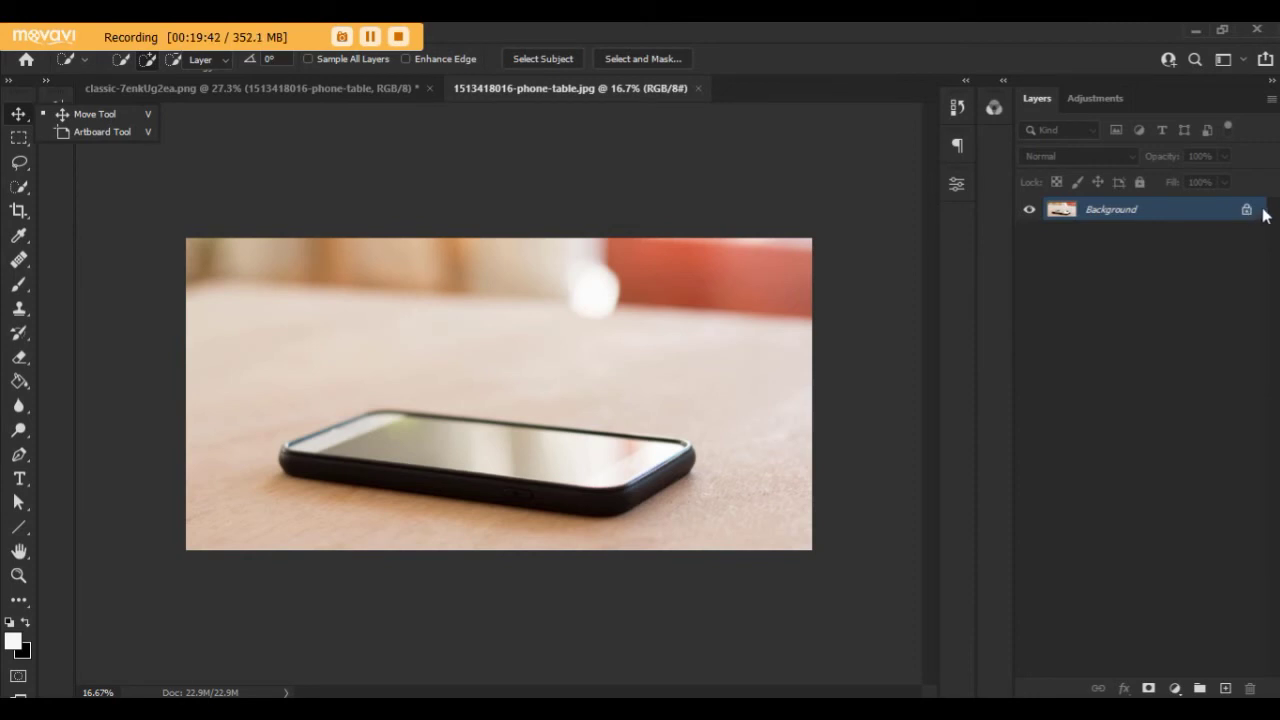
{"action": "left_click", "coordinate": [1247, 210]}
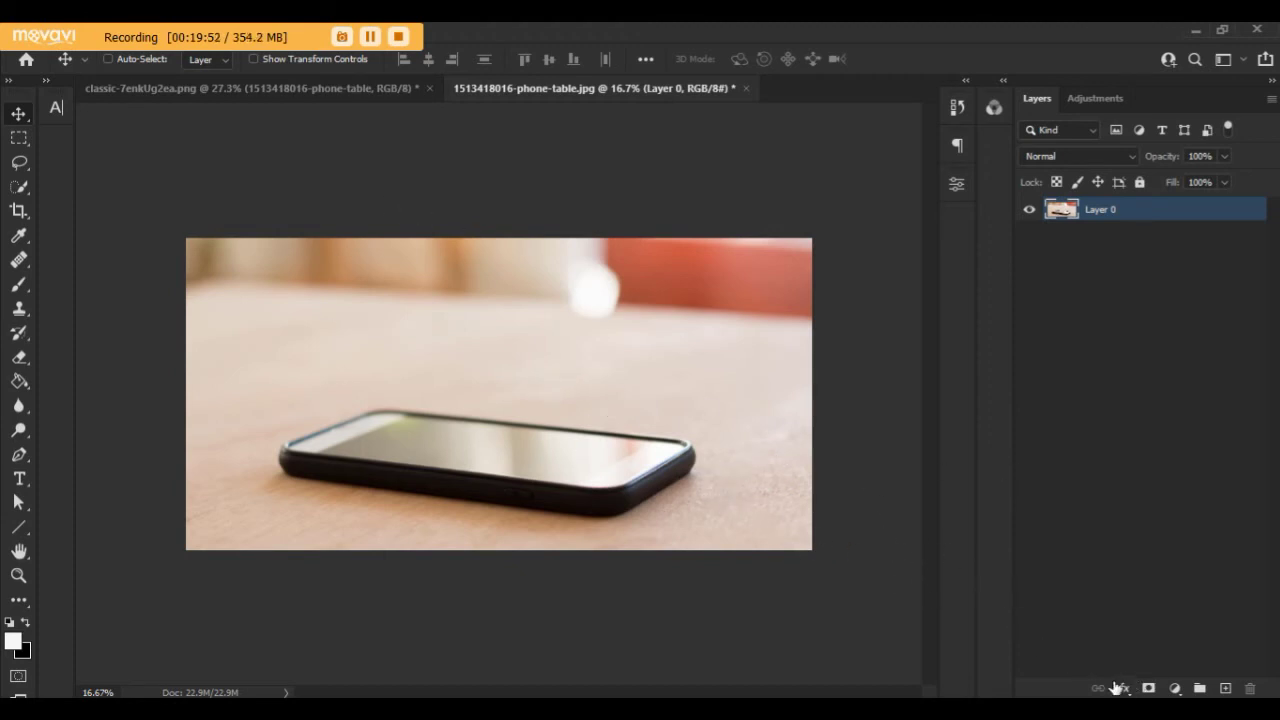
Step: Add a Color Lookup adjustment layer using the Moonlight.3DL LUT to tint the phone-table photo blue
{"action": "left_click", "coordinate": [1168, 689]}
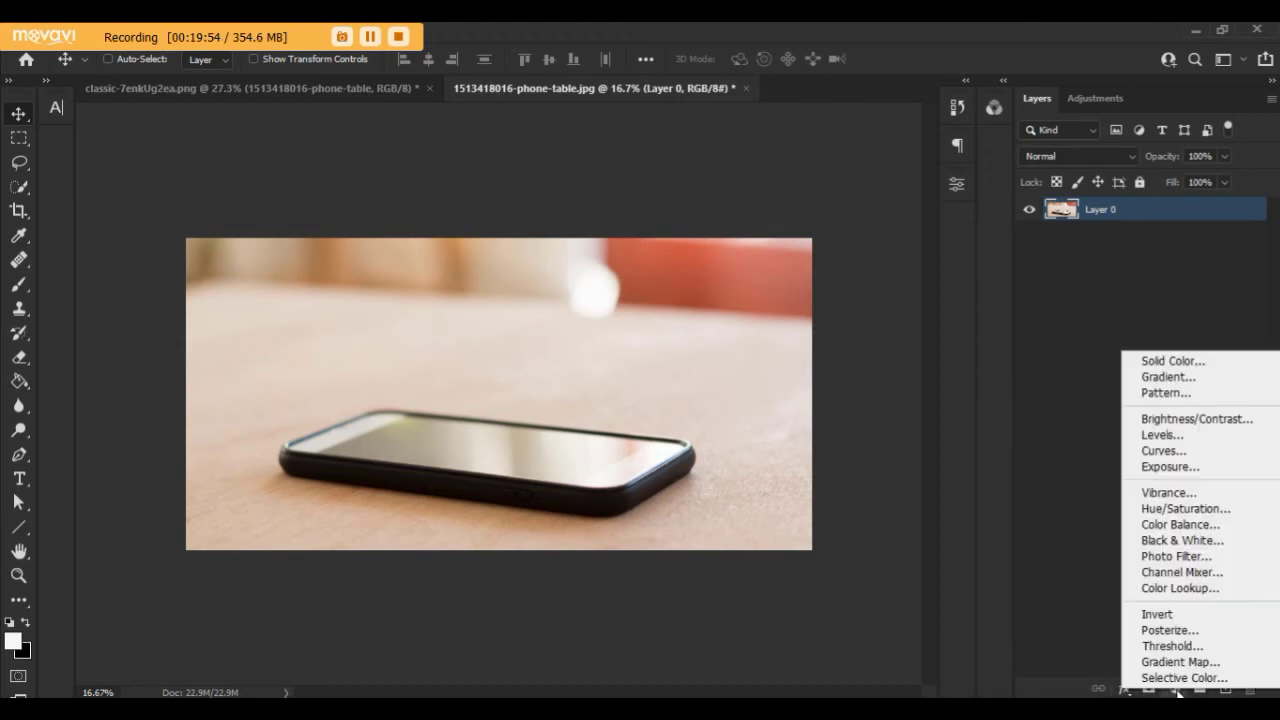
{"action": "left_click", "coordinate": [1200, 588]}
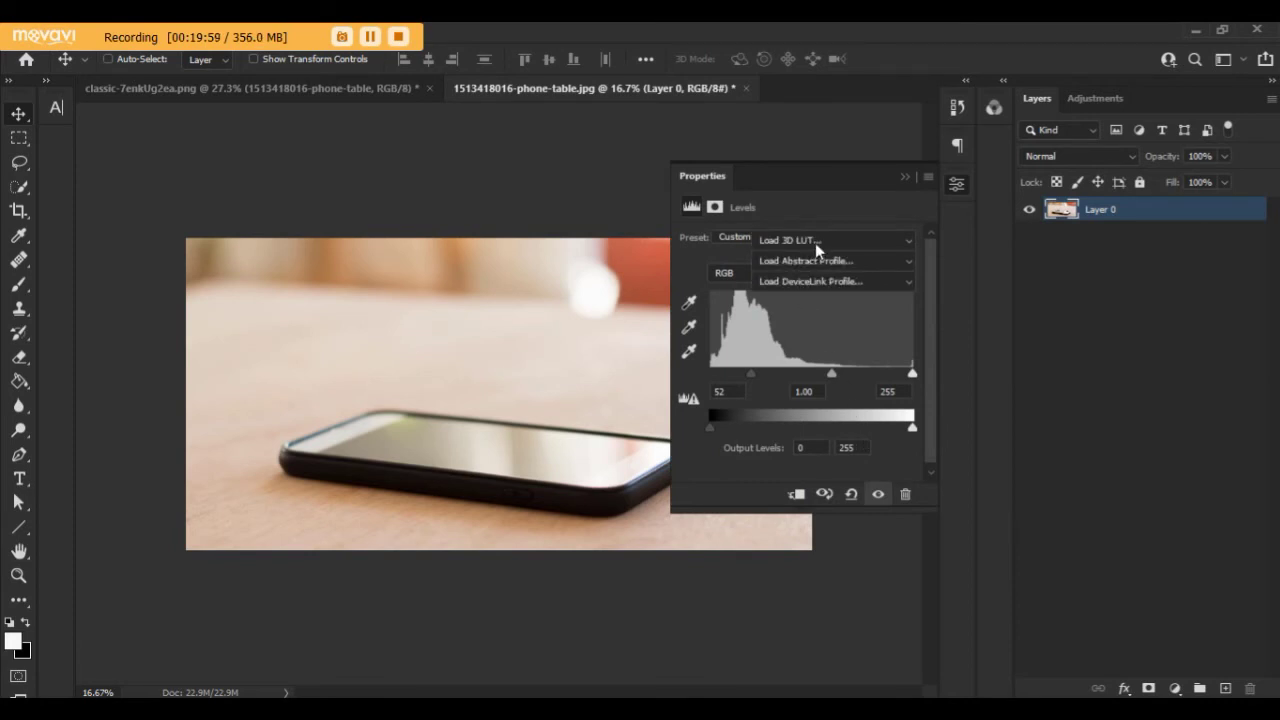
{"action": "left_click", "coordinate": [816, 244]}
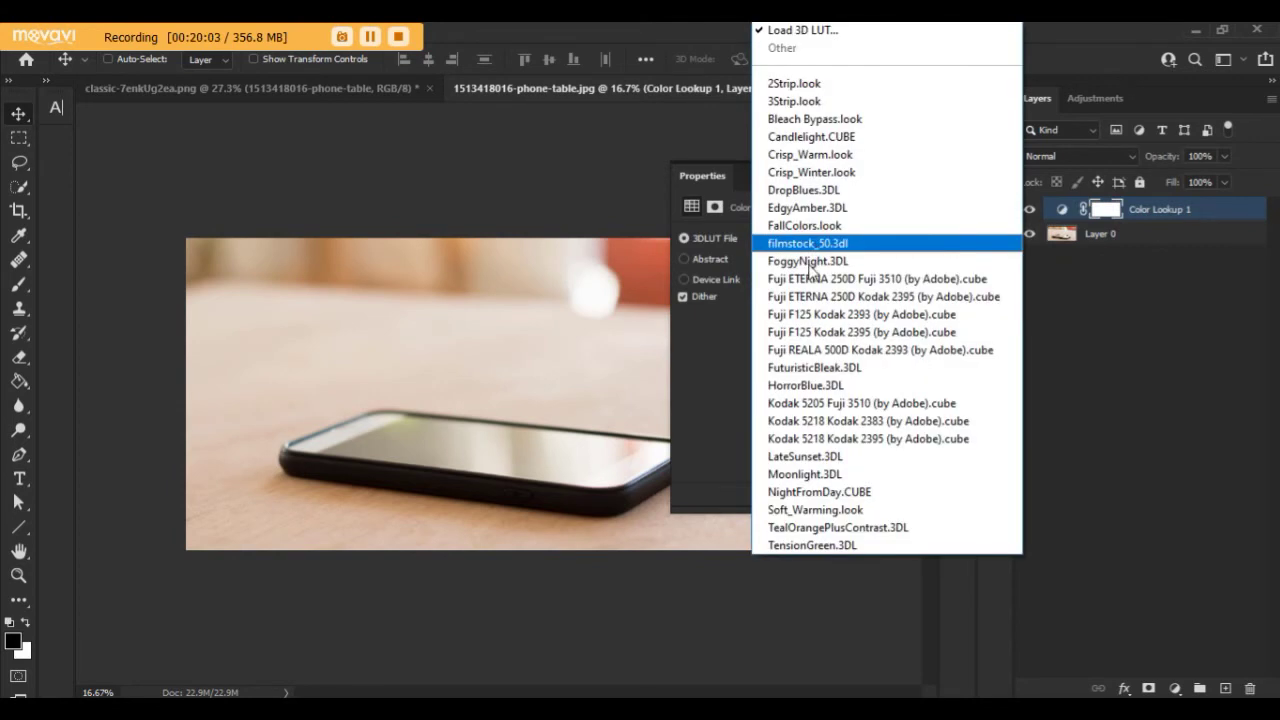
{"action": "left_click", "coordinate": [812, 474]}
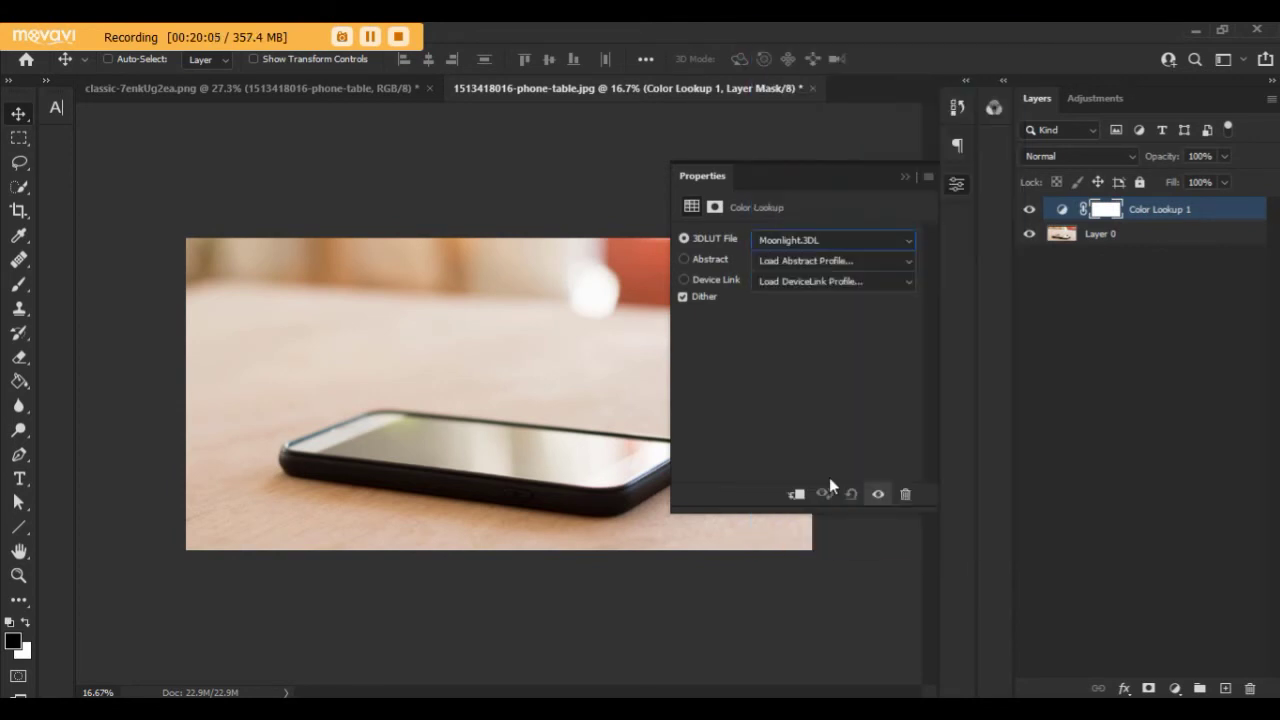
Step: Close the adjustment Properties and return to the classic-7enkUg2ea.png Spider-Man document
{"action": "left_click", "coordinate": [905, 180]}
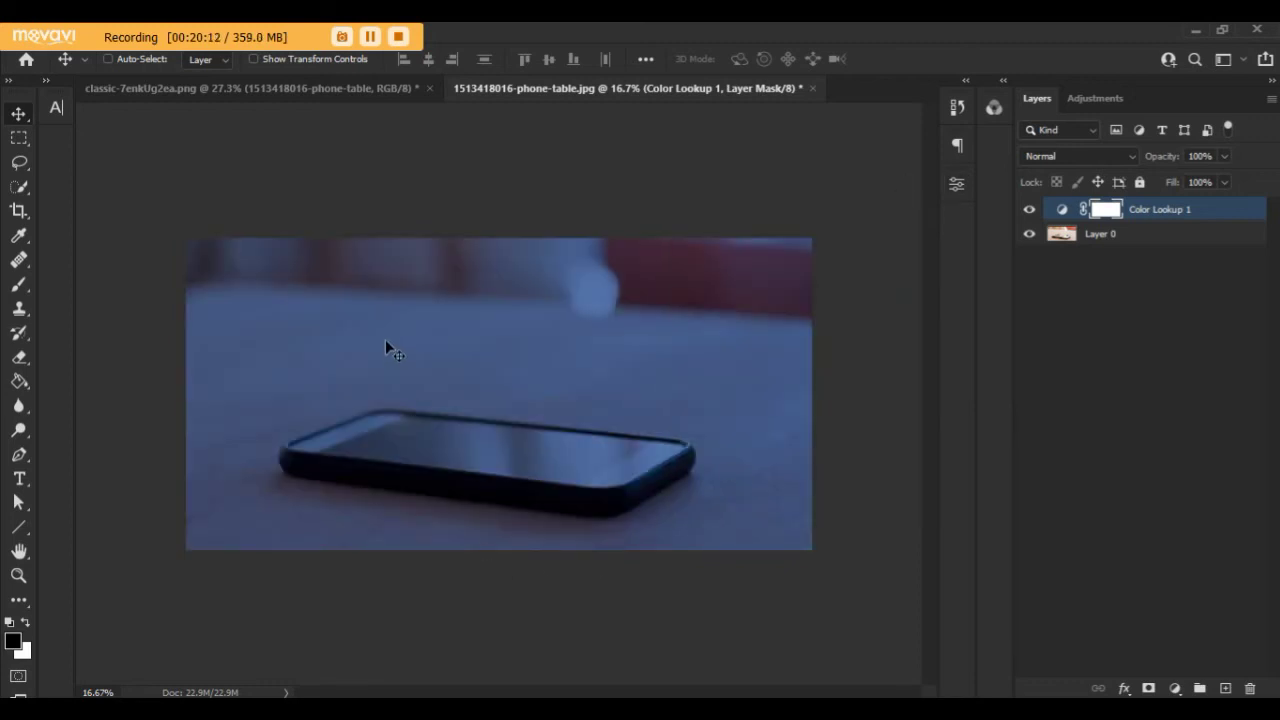
{"action": "scroll", "coordinate": [441, 333], "scroll_direction": "up", "scroll_amount": 1}
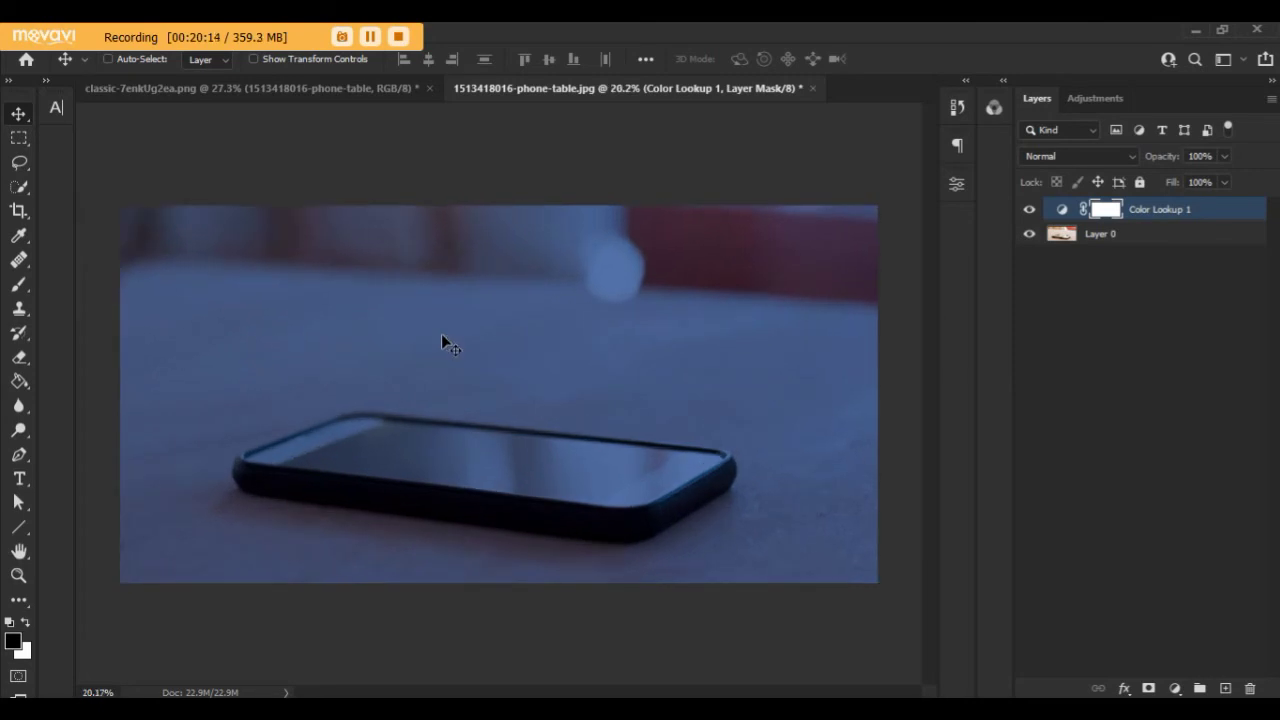
{"action": "left_click", "coordinate": [367, 93]}
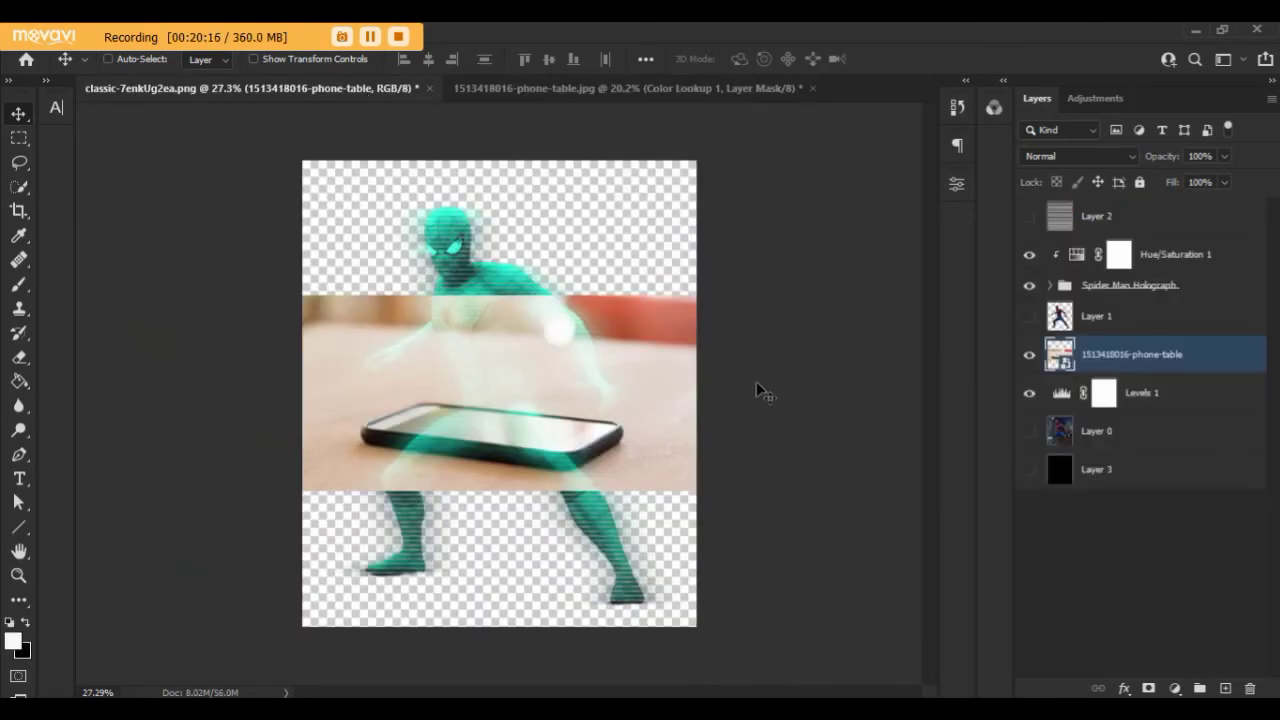
Step: Delete the phone-table layer and Layer 1, then select Spider Man Holograph and Hue/Saturation 1
{"action": "left_click", "coordinate": [1031, 355]}
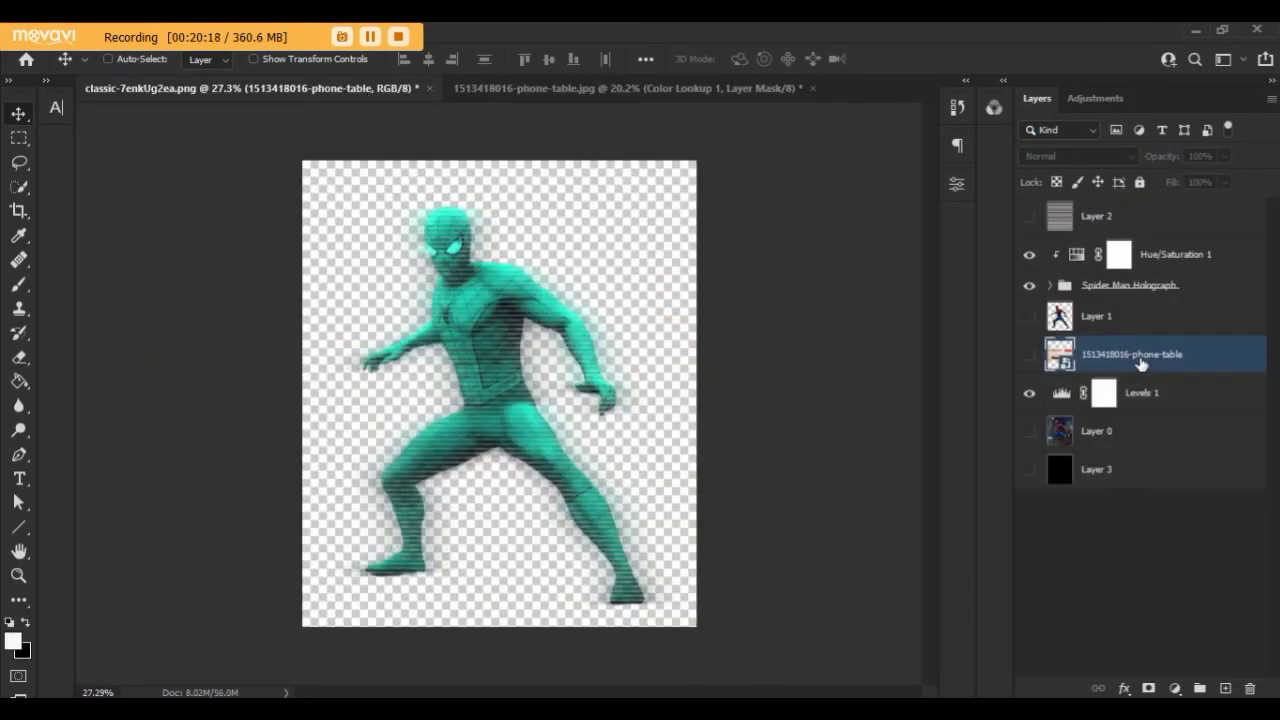
{"action": "key", "text": "Delete"}
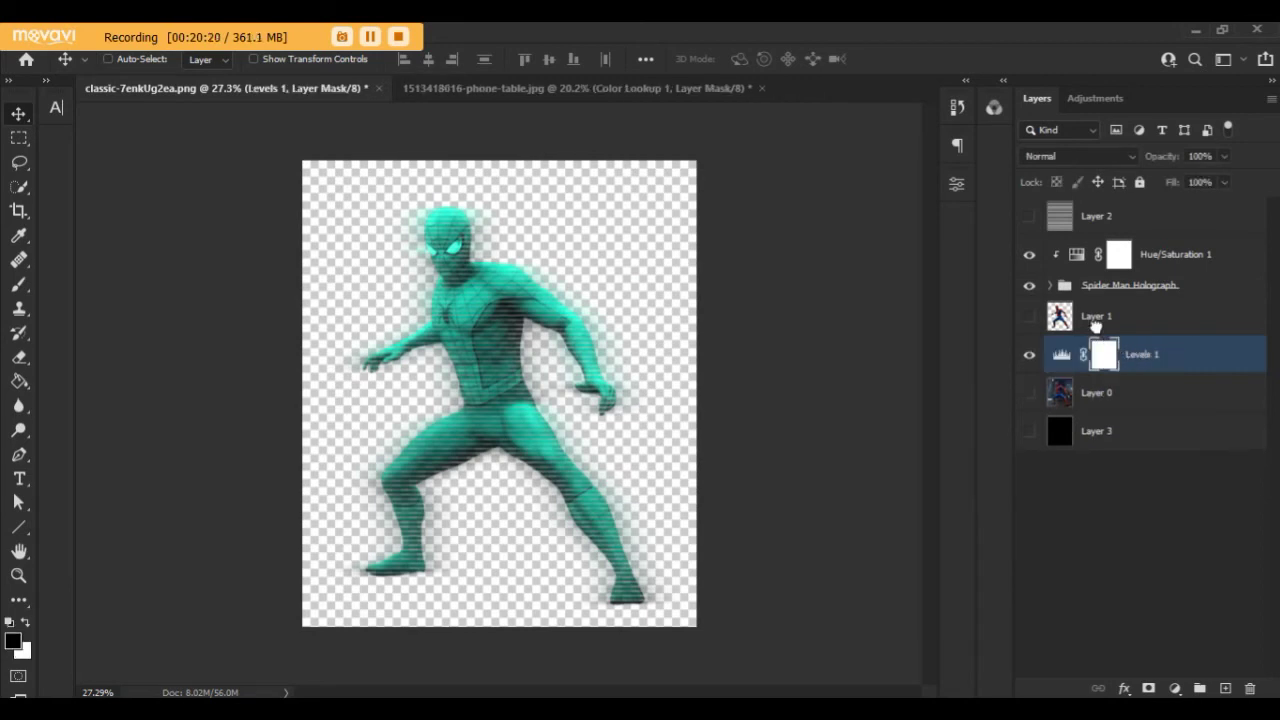
{"action": "left_click", "coordinate": [1097, 330]}
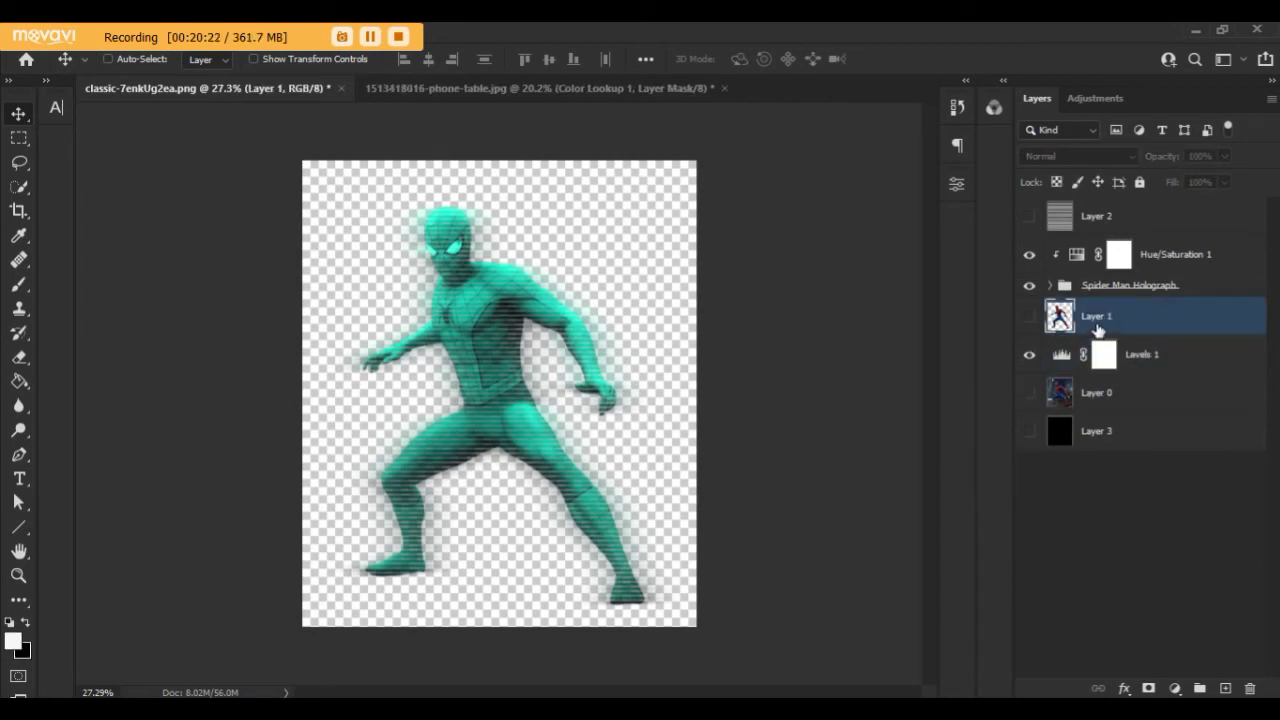
{"action": "key", "text": "Delete"}
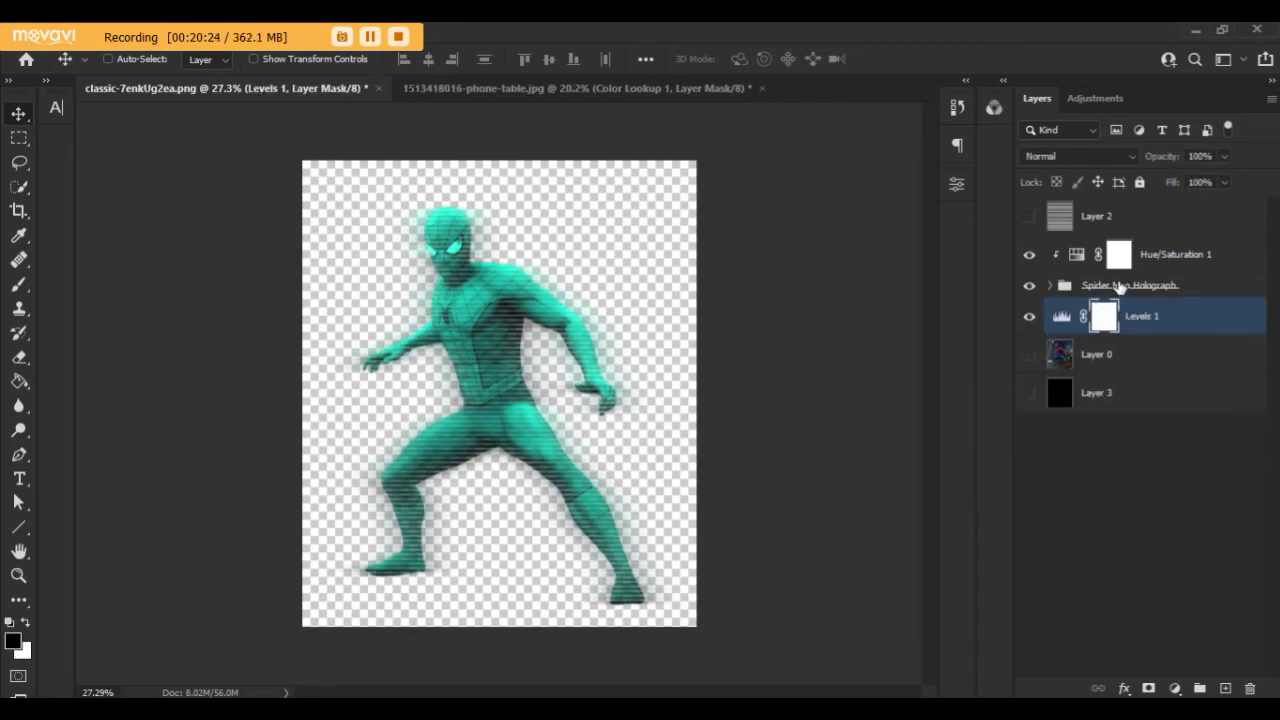
{"action": "left_click", "coordinate": [1099, 288]}
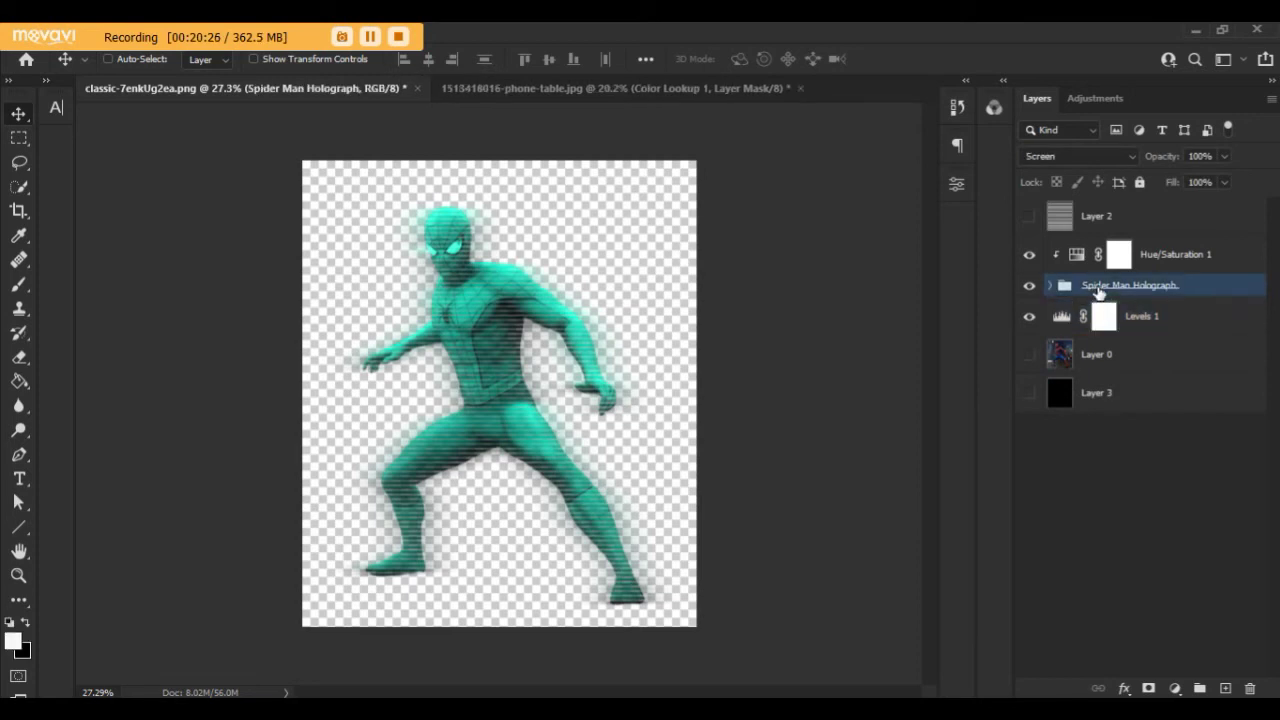
{"action": "left_click", "coordinate": [1183, 263], "text": "ctrl"}
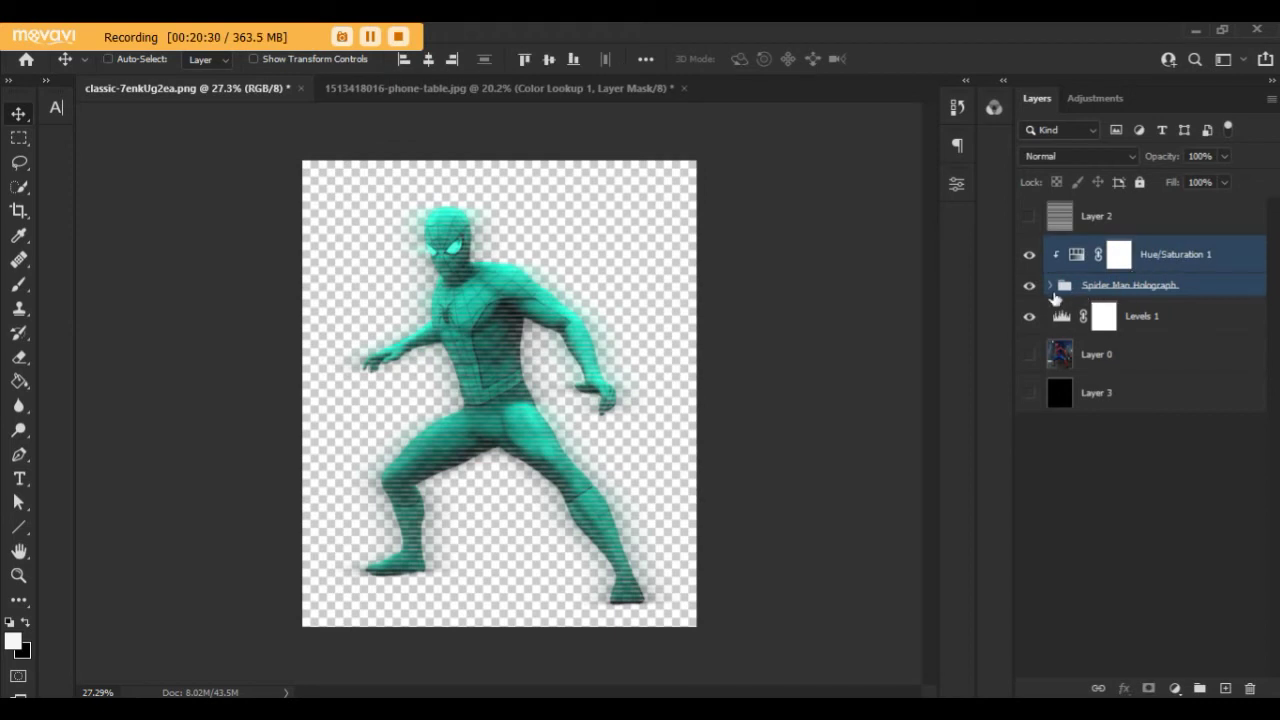
Step: Drag the Spider Man Holograph group and Hue/Saturation 1 into the phone-table document and colour-code them Green
{"action": "mouse_move", "coordinate": [452, 283]}
{"action": "left_mouse_down"}
{"action": "mouse_move", "coordinate": [502, 228]}
{"action": "mouse_move", "coordinate": [578, 92]}
{"action": "left_mouse_up"}
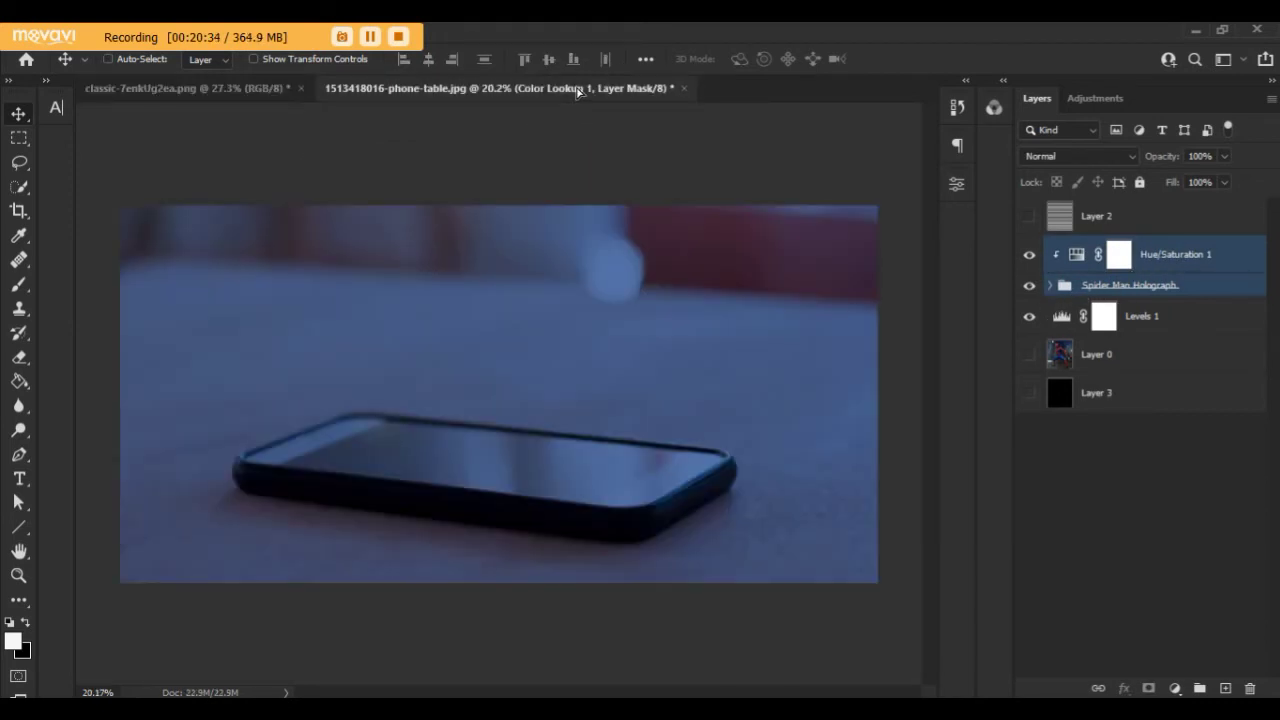
{"action": "left_click_drag", "start_coordinate": [543, 357], "coordinate": [537, 350]}
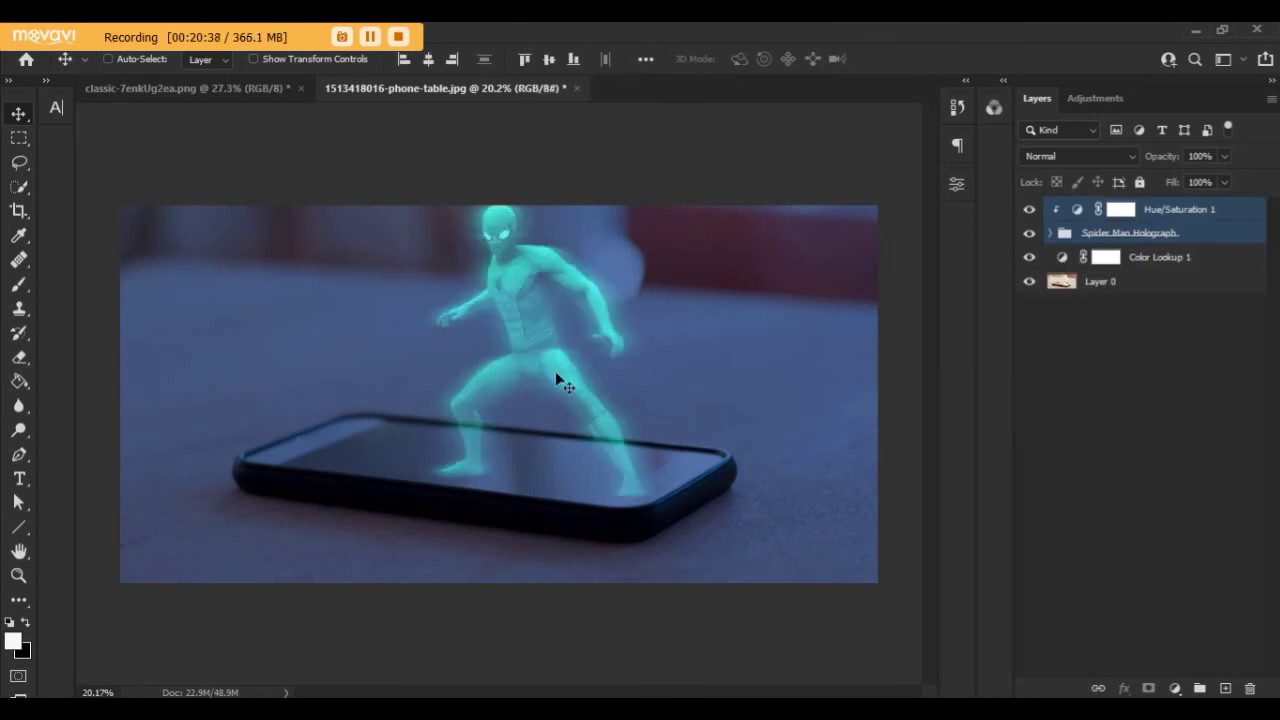
{"action": "right_click", "coordinate": [1029, 222]}
{"action": "left_click", "coordinate": [1055, 337]}
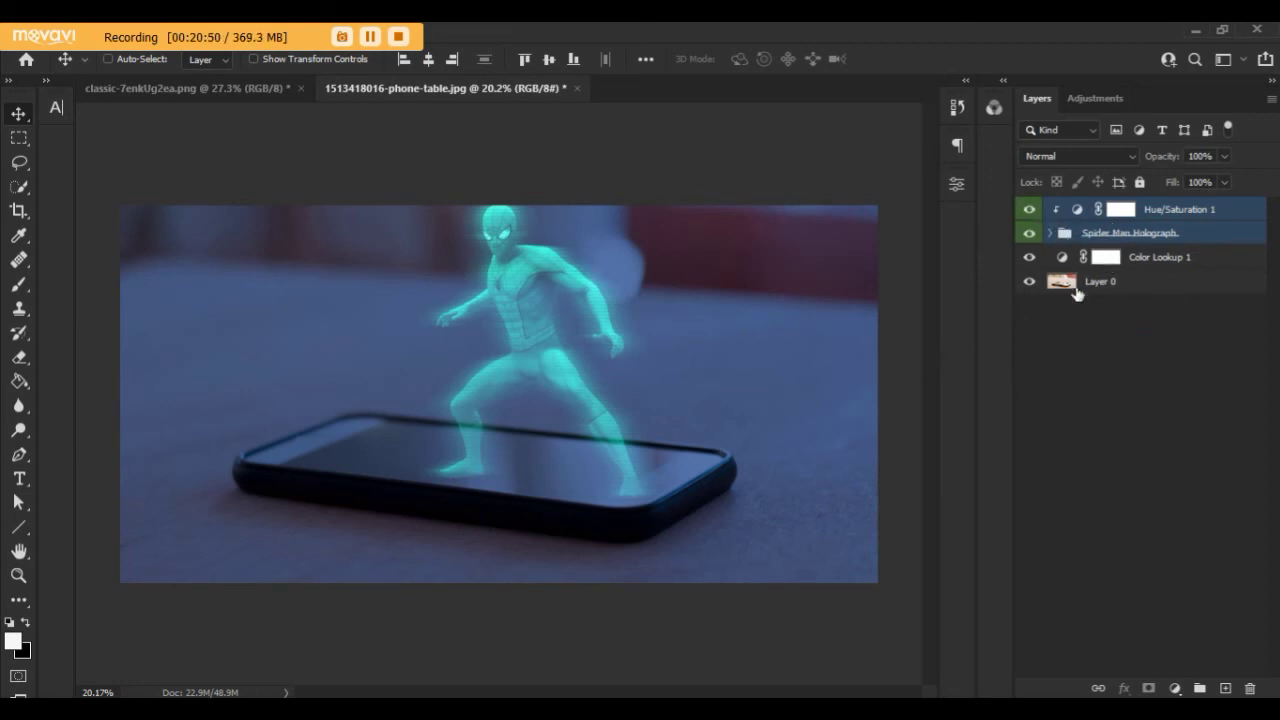
Step: Free-transform the hologram to about 67% and position it standing on the phone screen
{"action": "key", "text": "ctrl"}
{"action": "key", "text": "ctrl+t"}
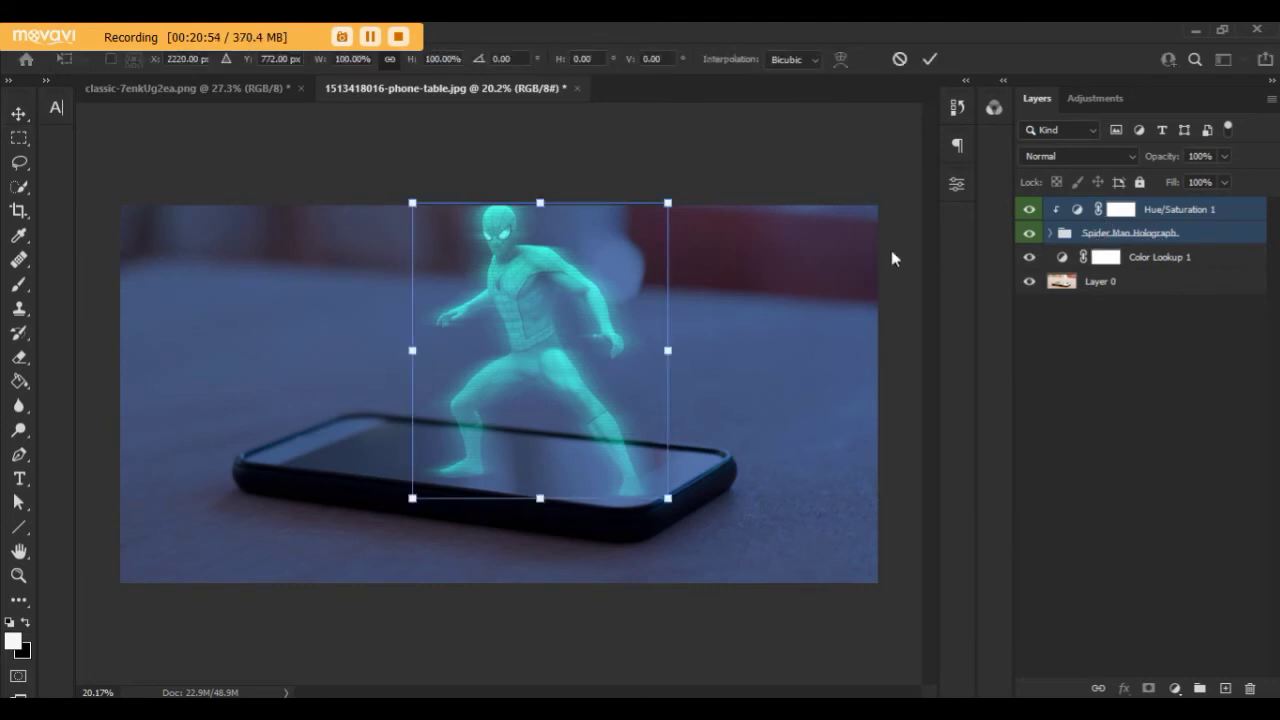
{"action": "left_click_drag", "start_coordinate": [668, 203], "coordinate": [570, 285]}
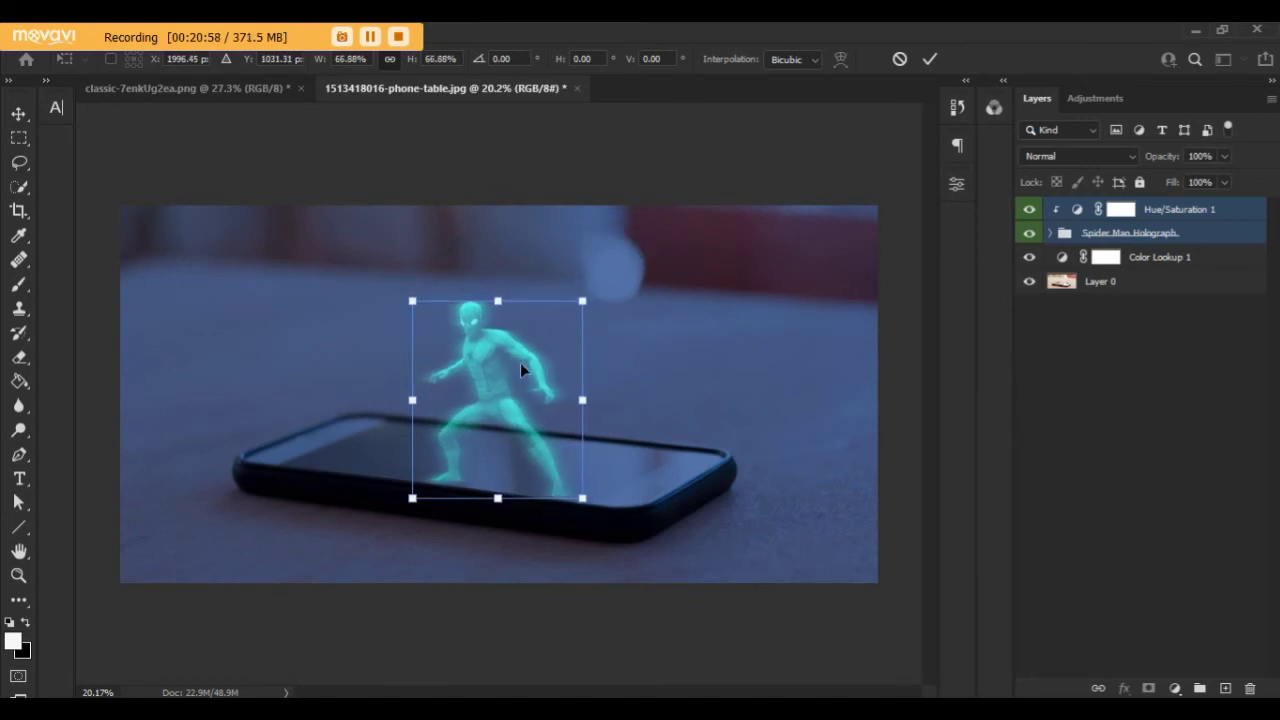
{"action": "left_click_drag", "start_coordinate": [478, 365], "coordinate": [455, 326]}
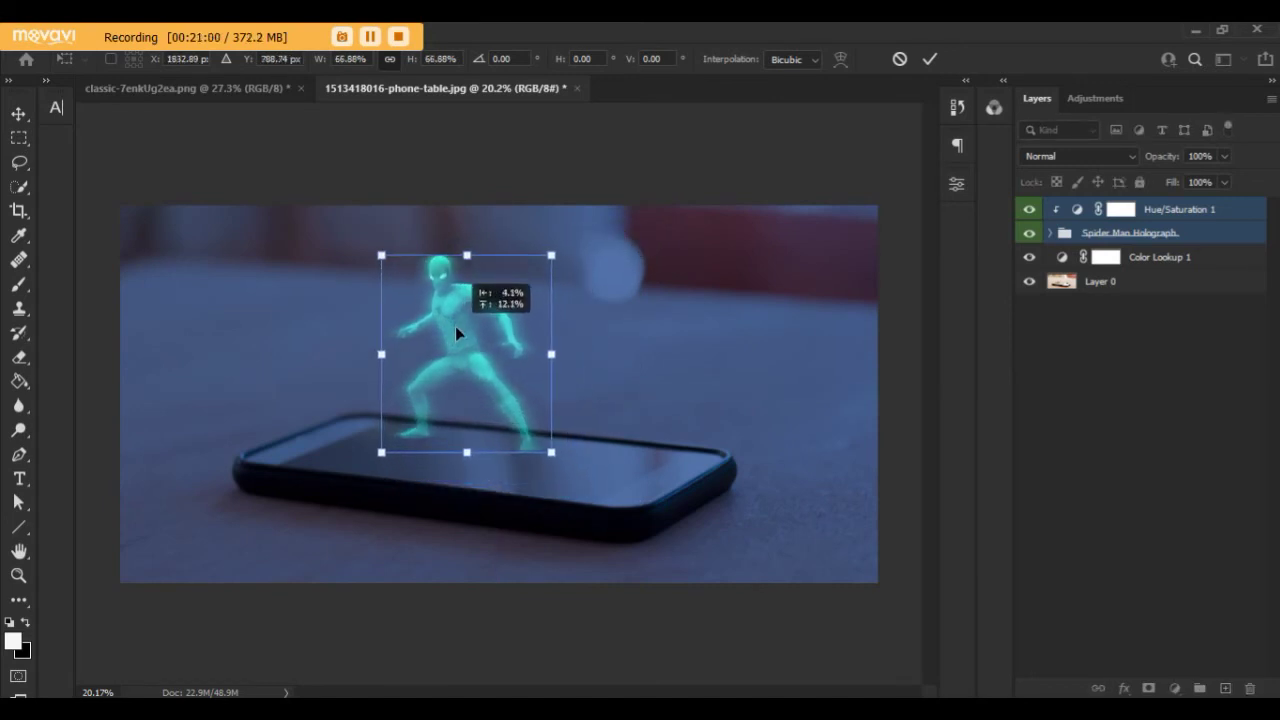
{"action": "left_click", "coordinate": [926, 63]}
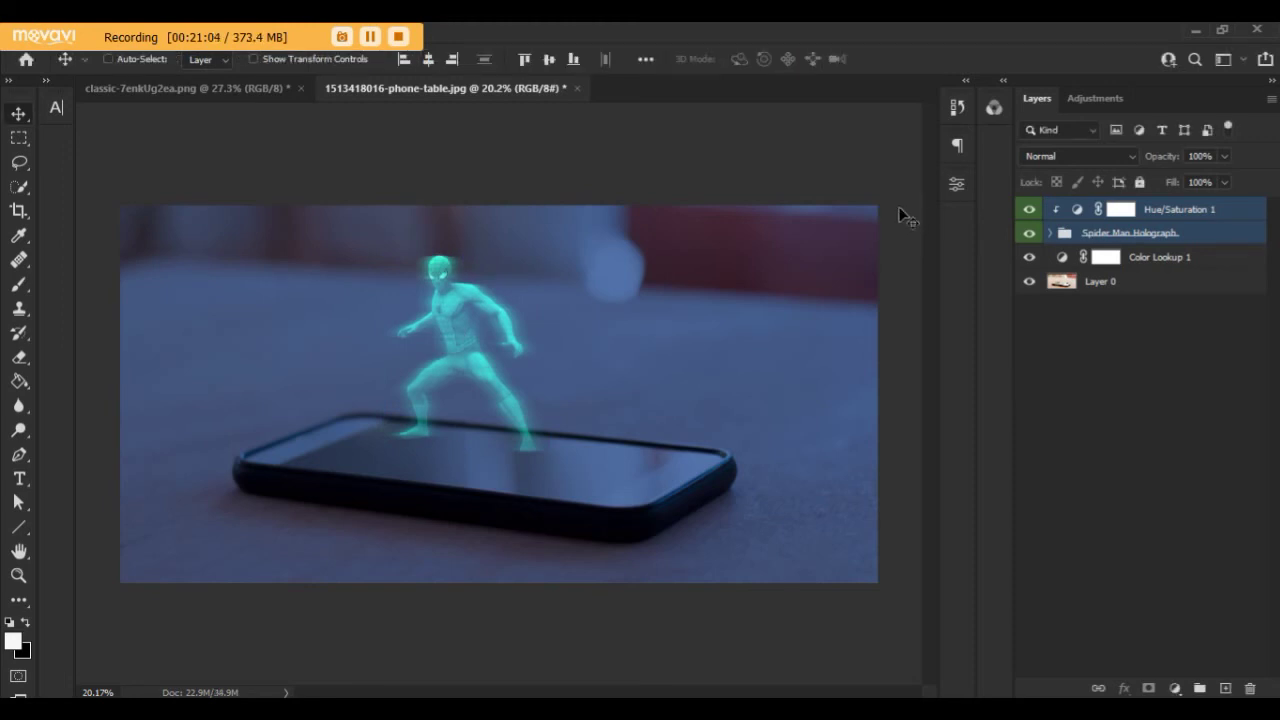
Step: Add a 'Spider Man' text layer above the hologram figure's head
{"action": "left_click", "coordinate": [19, 479]}
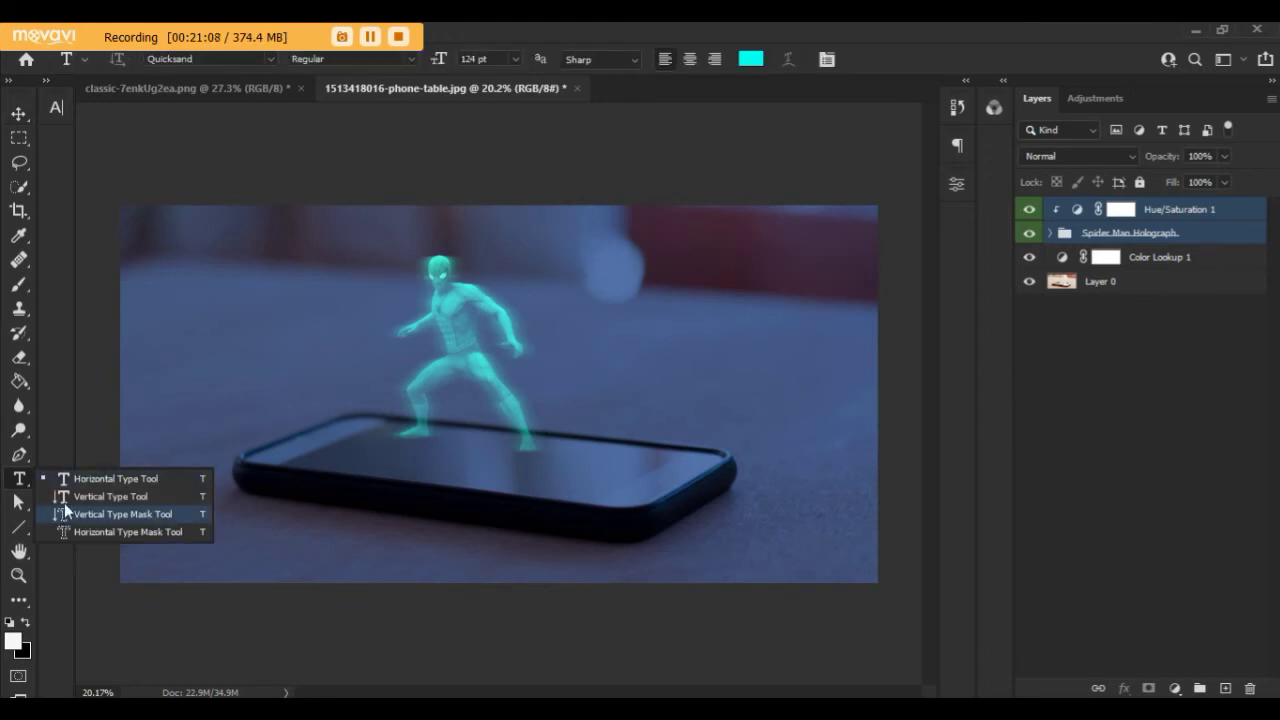
{"action": "left_click", "coordinate": [98, 485]}
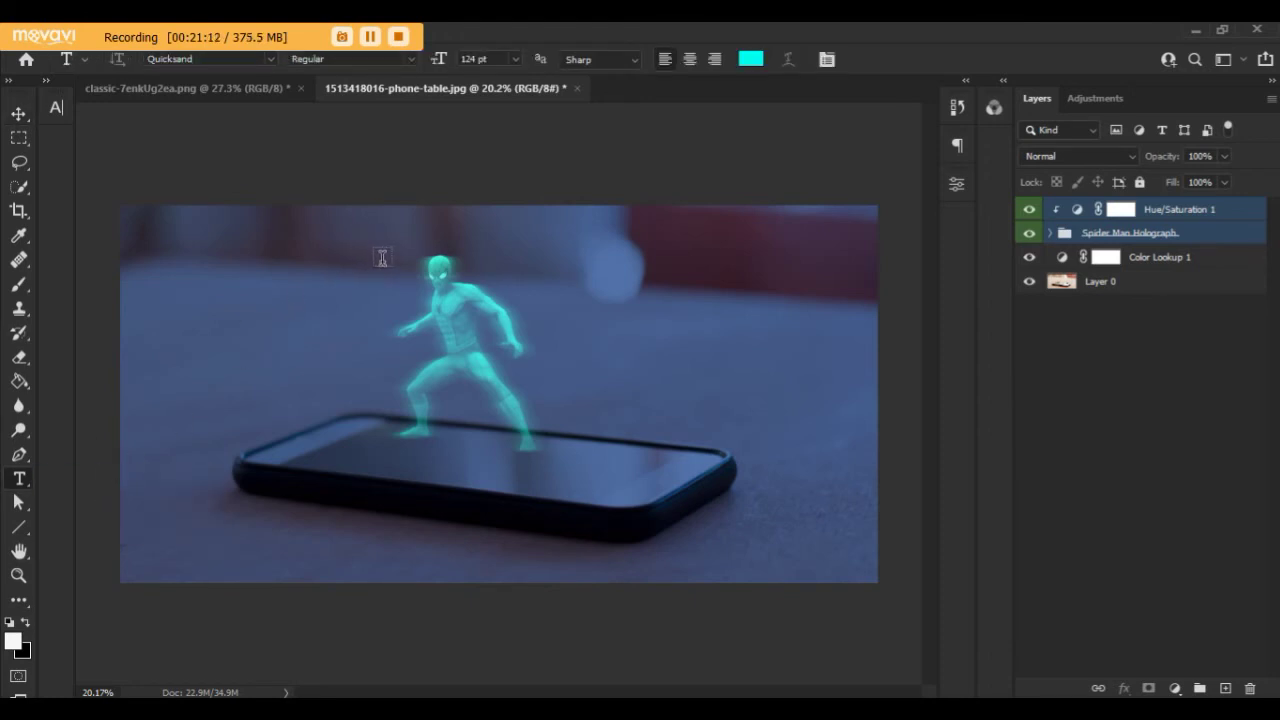
{"action": "left_click", "coordinate": [400, 276]}
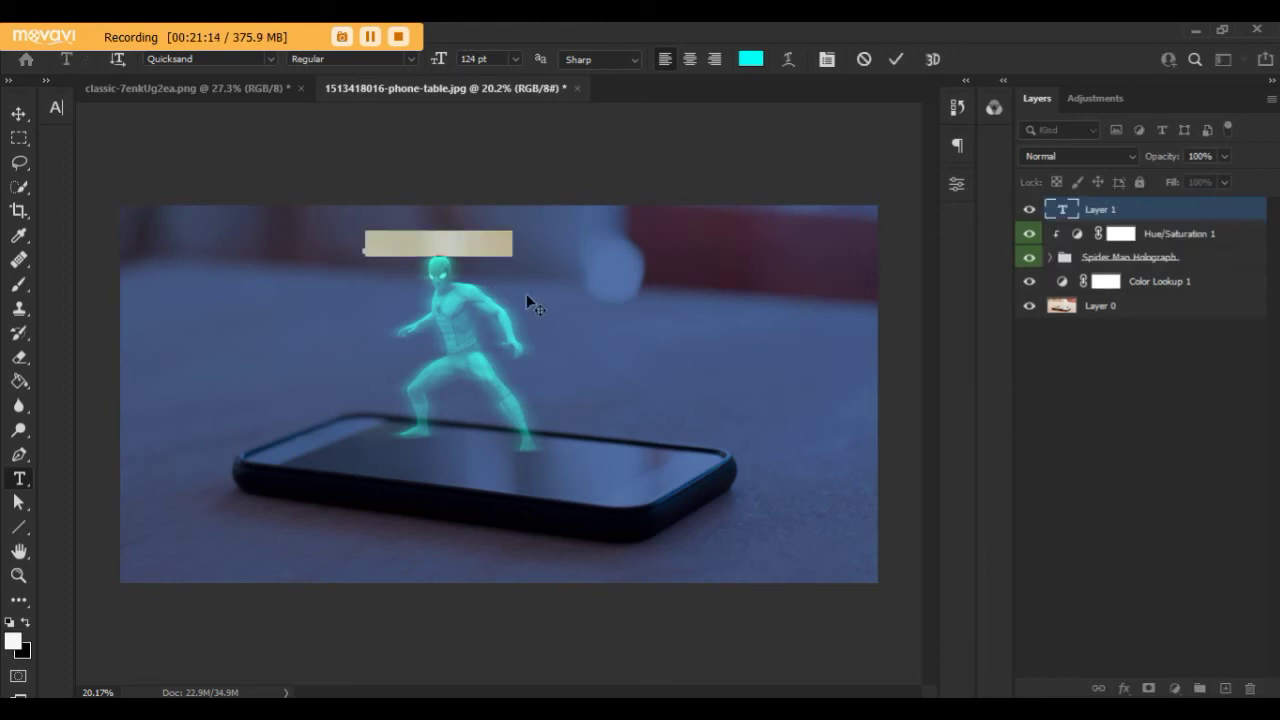
{"action": "type", "text": "Spider Man"}
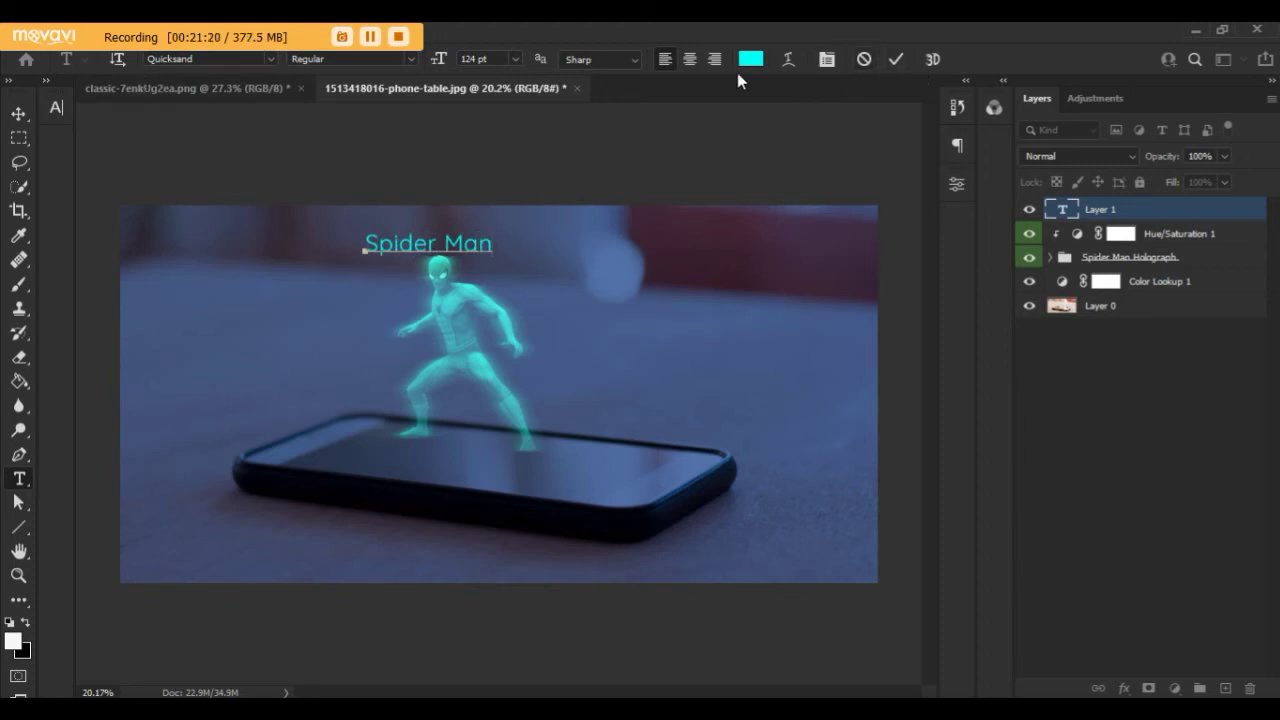
{"action": "left_click", "coordinate": [897, 60]}
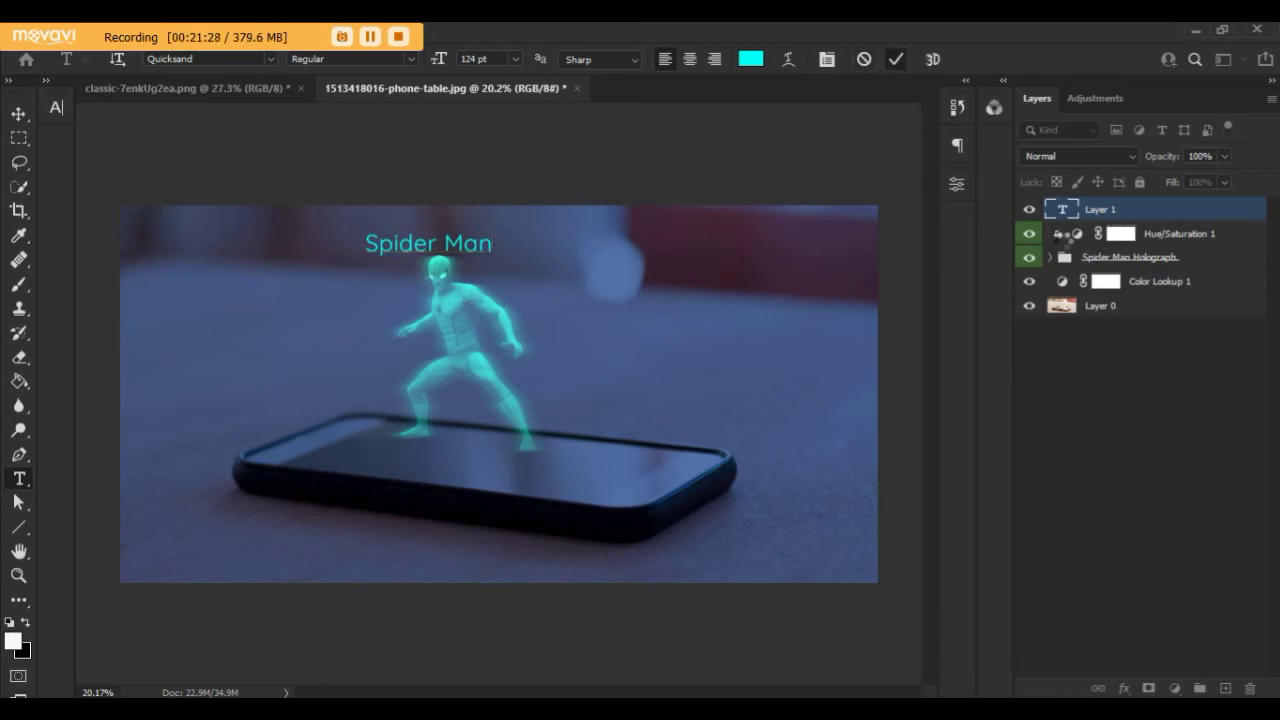
{"action": "key", "text": "ctrl+Return"}
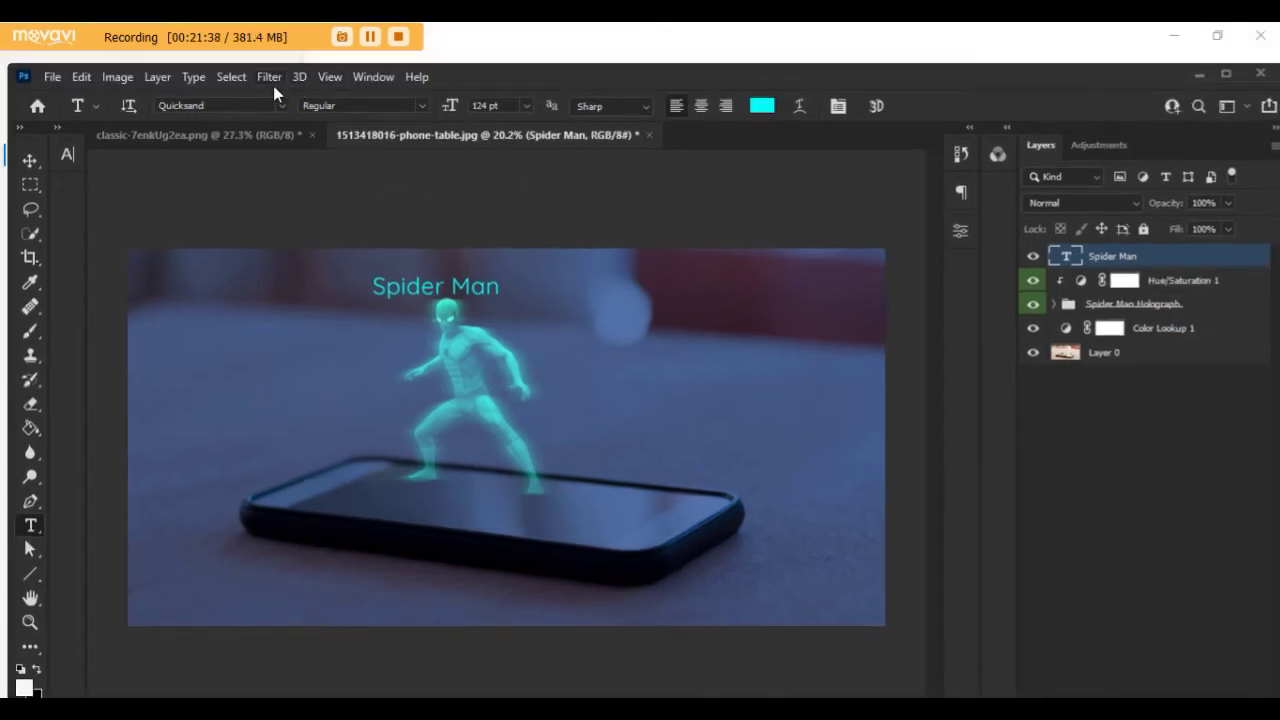
Step: Convert the Spider Man caption to a smart object and apply a 3.3-pixel Gaussian Blur
{"action": "left_click", "coordinate": [269, 78]}
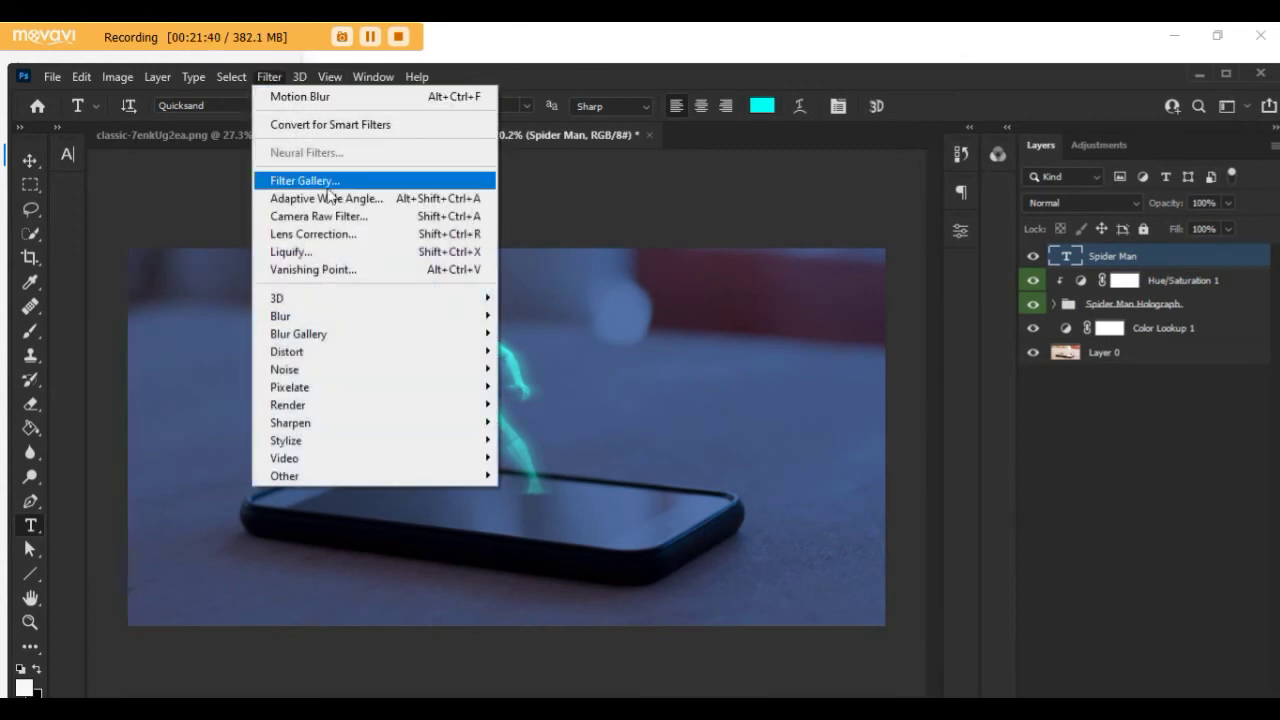
{"action": "mouse_move", "coordinate": [280, 316]}
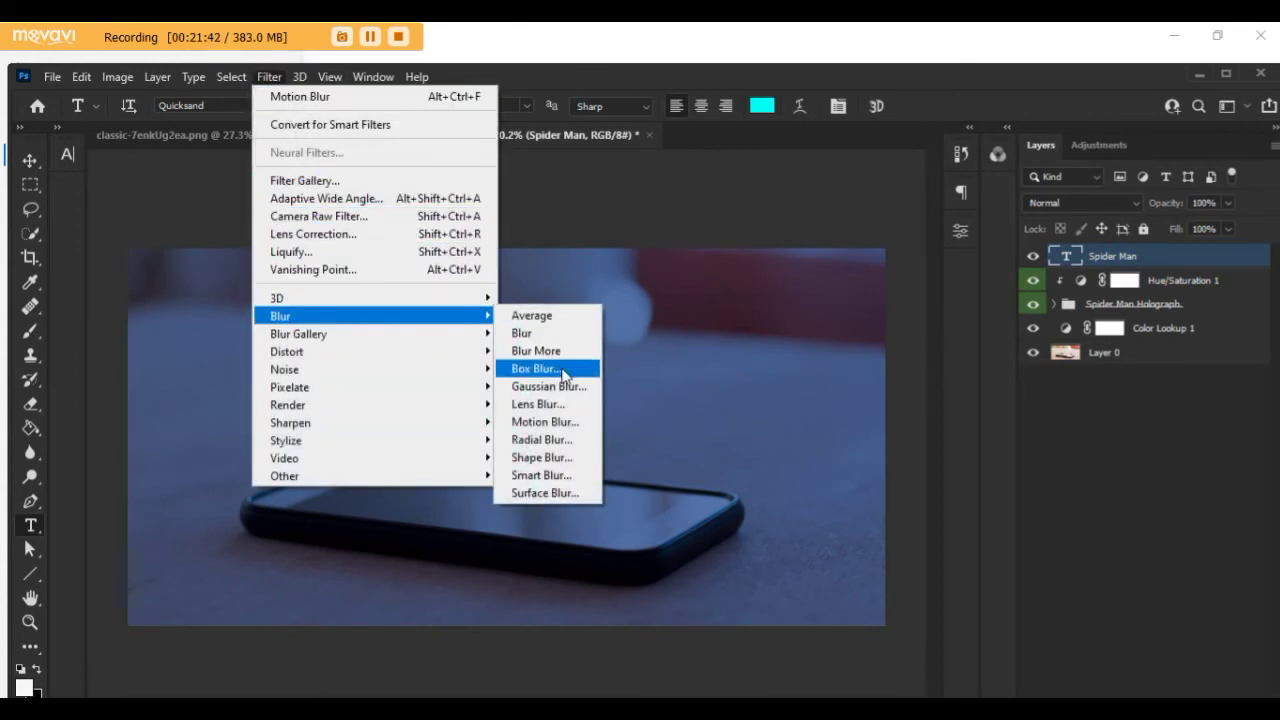
{"action": "left_click", "coordinate": [564, 390]}
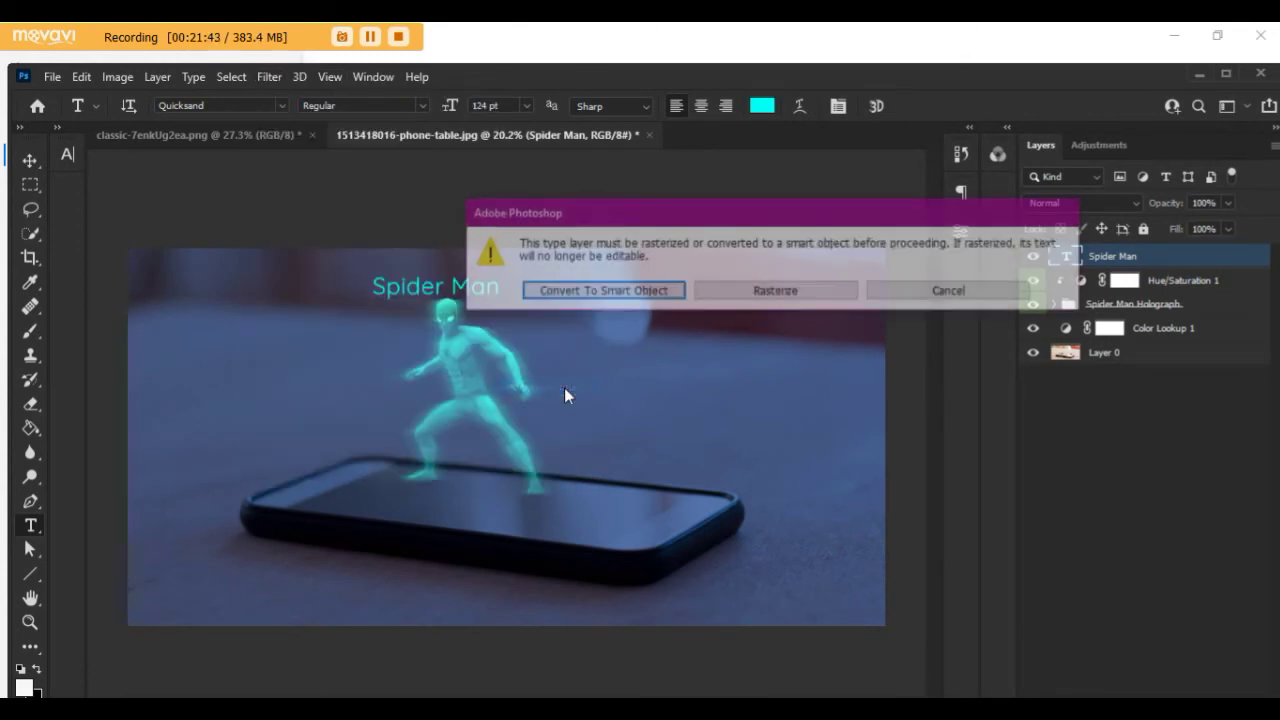
{"action": "left_click", "coordinate": [640, 290]}
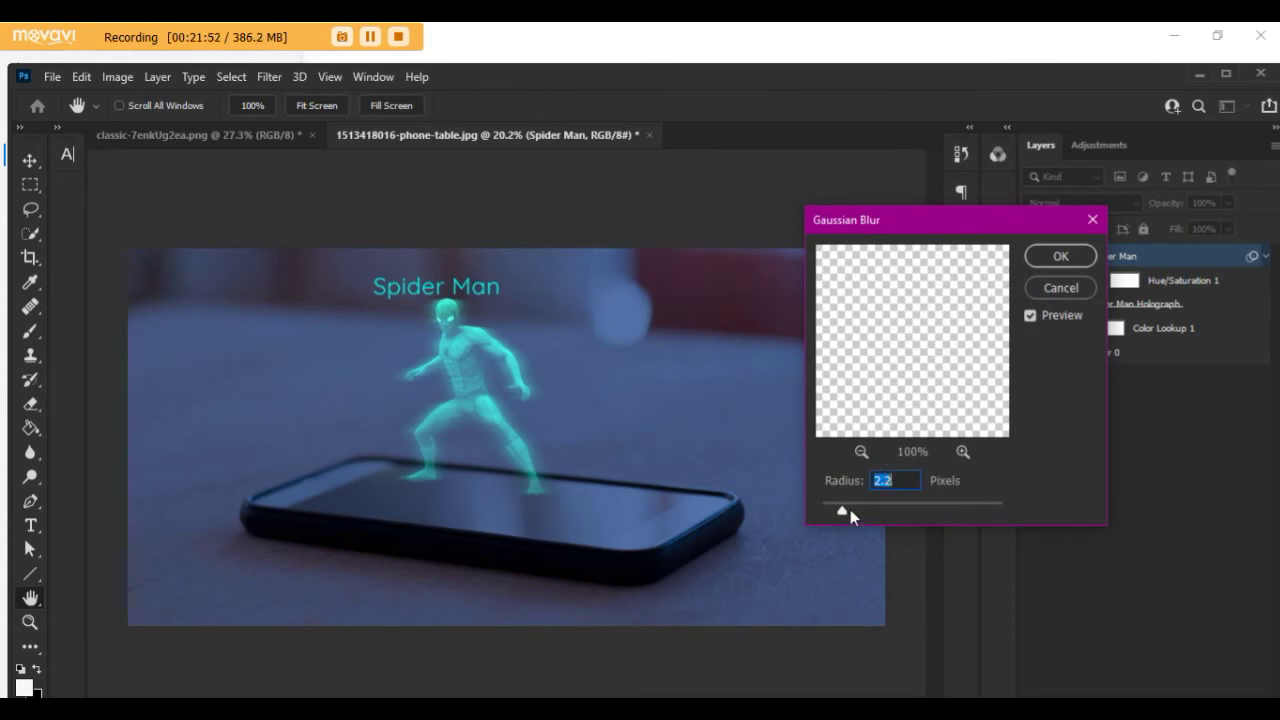
{"action": "left_click_drag", "start_coordinate": [844, 512], "coordinate": [865, 514]}
{"action": "double_click", "coordinate": [887, 482]}
{"action": "left_click", "coordinate": [1058, 258]}
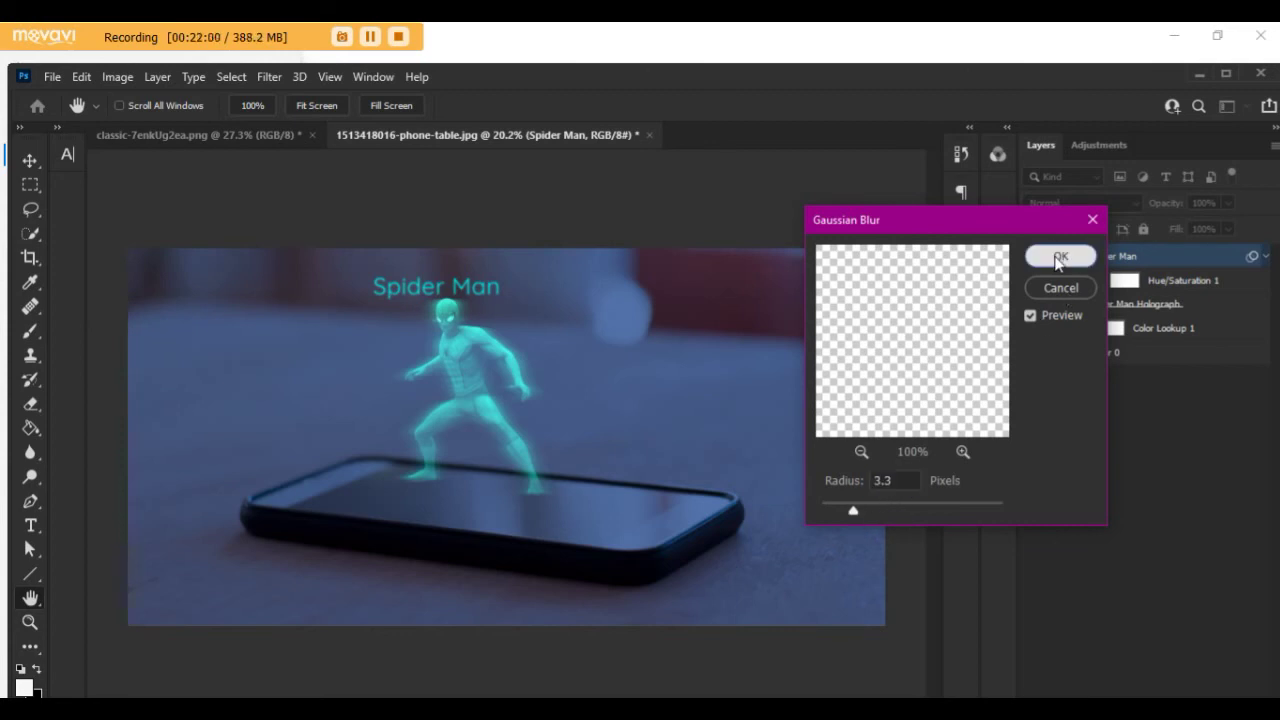
{"action": "left_click", "coordinate": [1221, 74]}
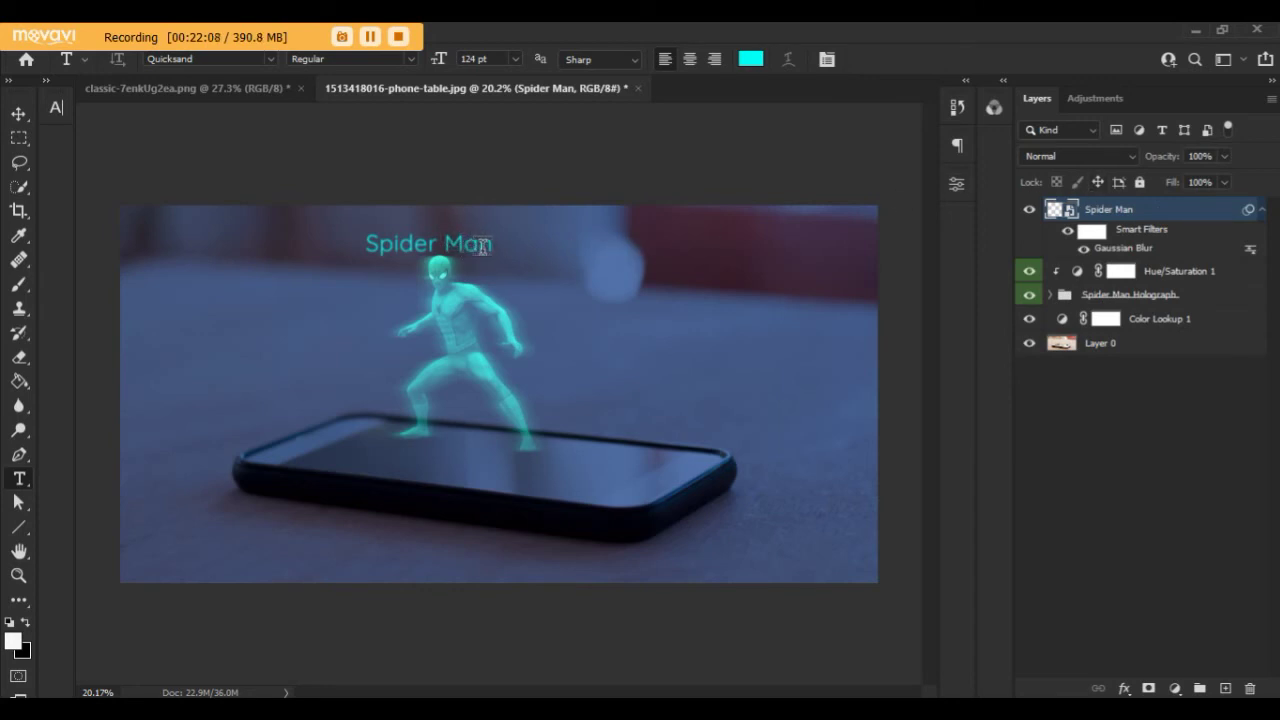
Step: Move the blurred Spider Man caption to the upper right of the hologram's head
{"action": "key", "text": "v"}
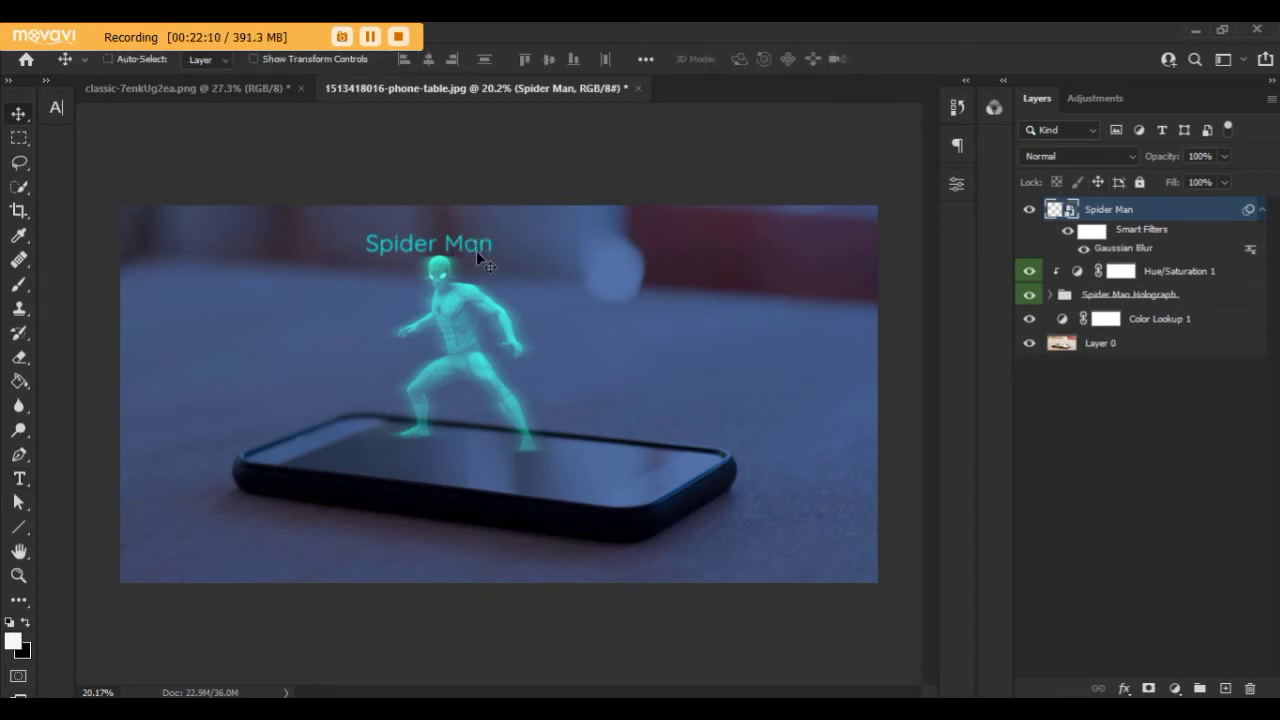
{"action": "left_click_drag", "start_coordinate": [490, 252], "coordinate": [527, 472]}
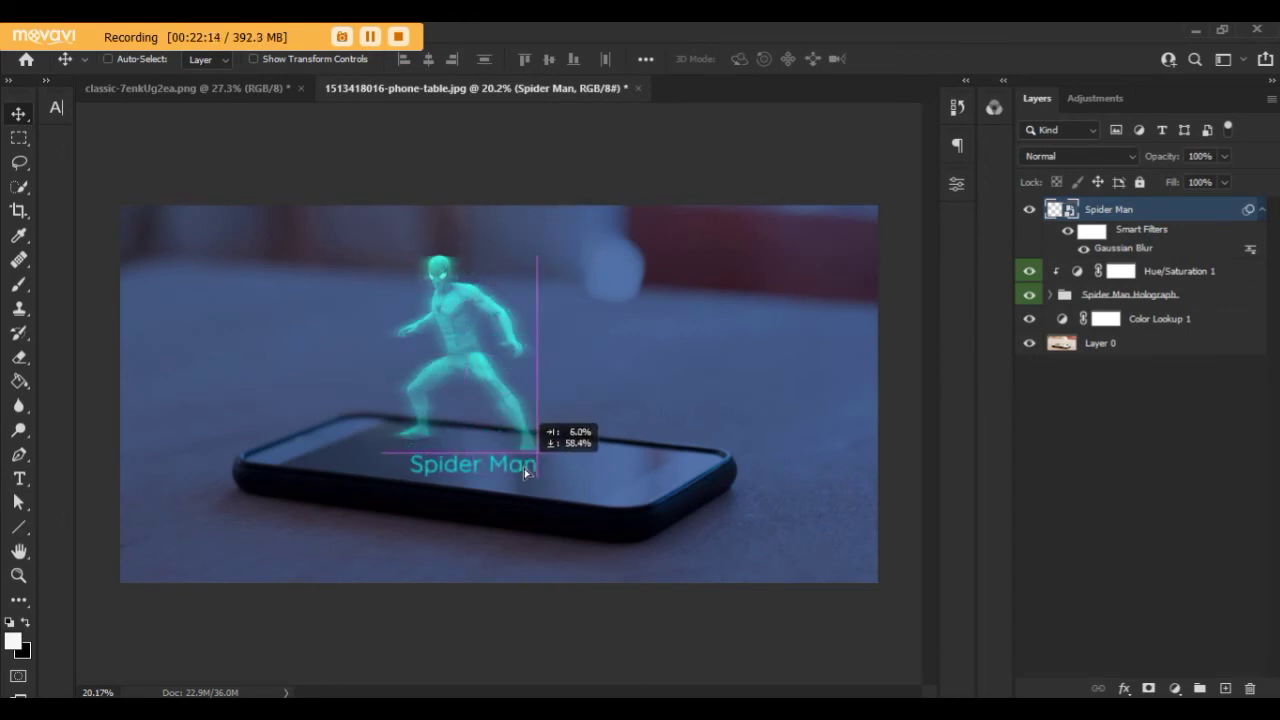
{"action": "mouse_move", "coordinate": [527, 472]}
{"action": "left_mouse_down"}
{"action": "mouse_move", "coordinate": [625, 267]}
{"action": "mouse_move", "coordinate": [601, 259]}
{"action": "left_mouse_up"}
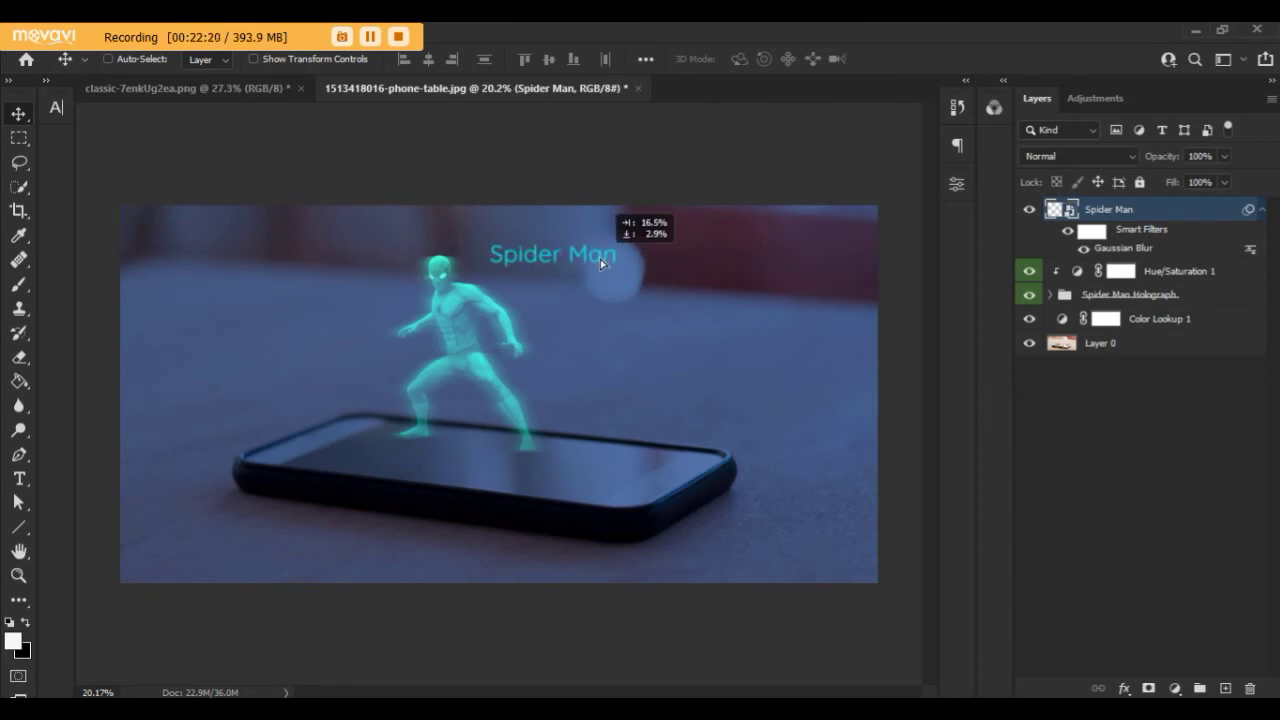
{"action": "left_click_drag", "start_coordinate": [600, 259], "coordinate": [600, 259]}
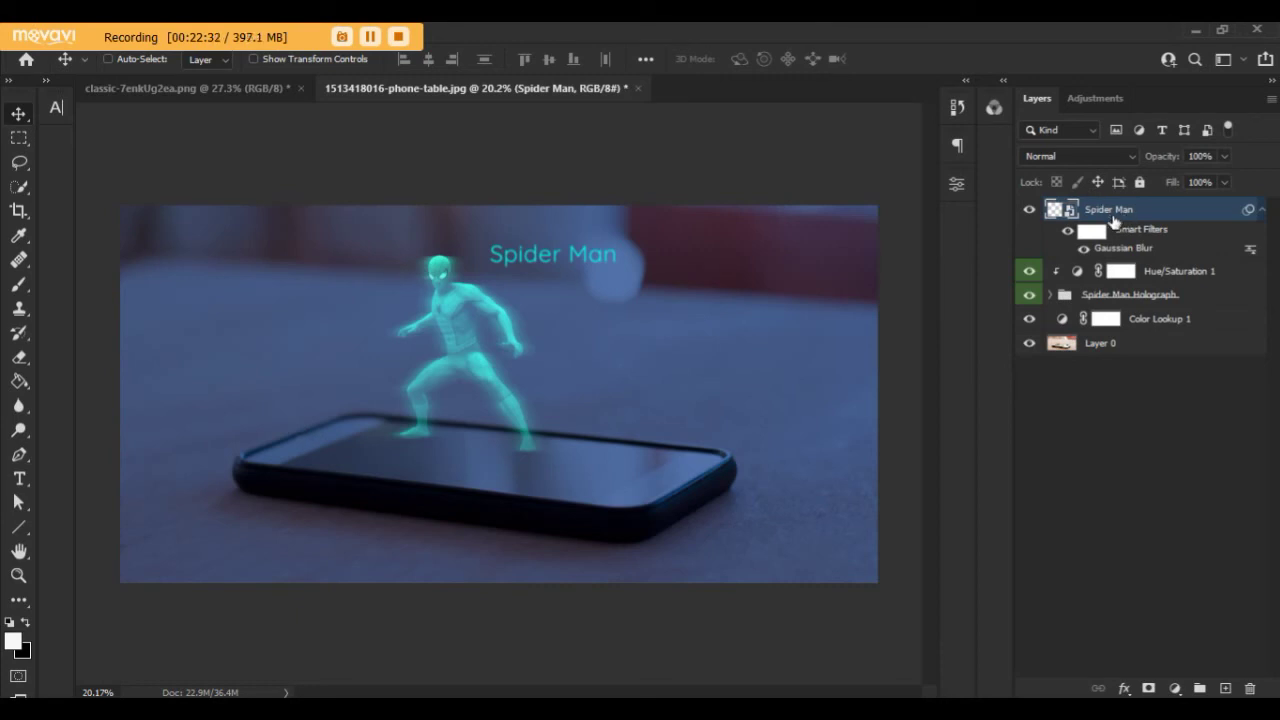
Step: Skew the Spider Man label's side handle so the label slants gently in perspective
{"action": "key", "text": "ctrl"}
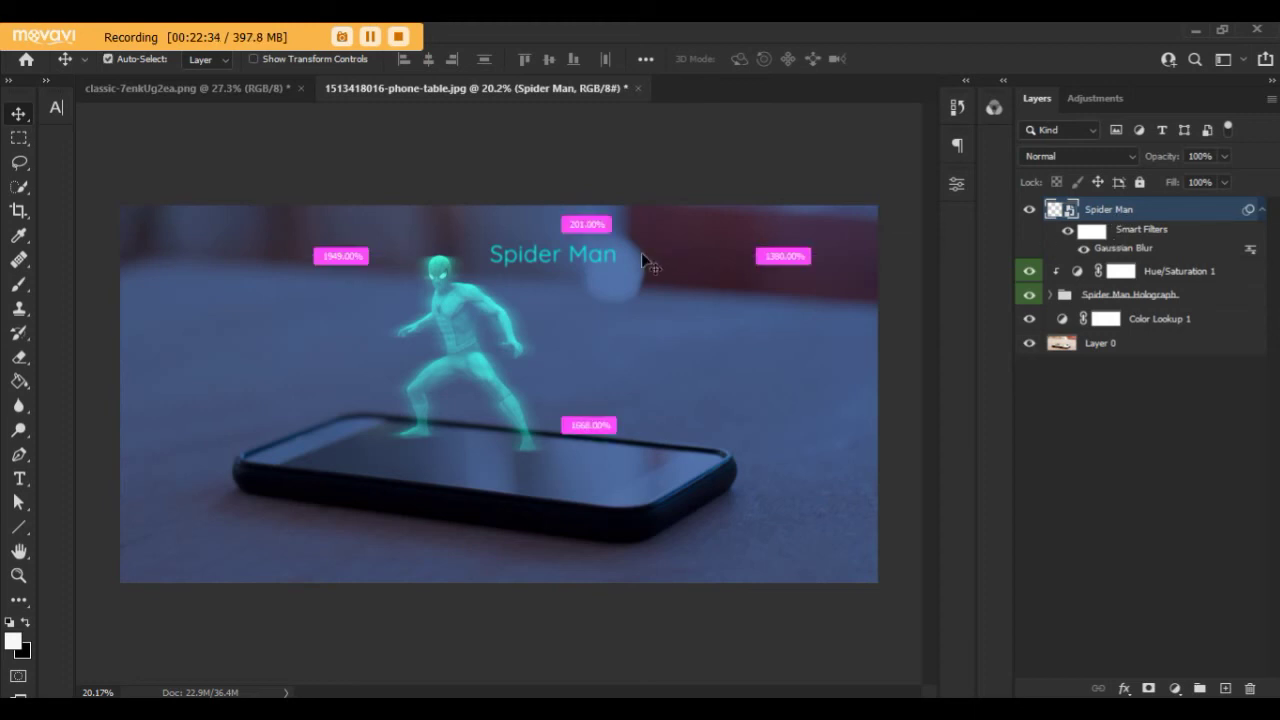
{"action": "key", "text": "ctrl+t"}
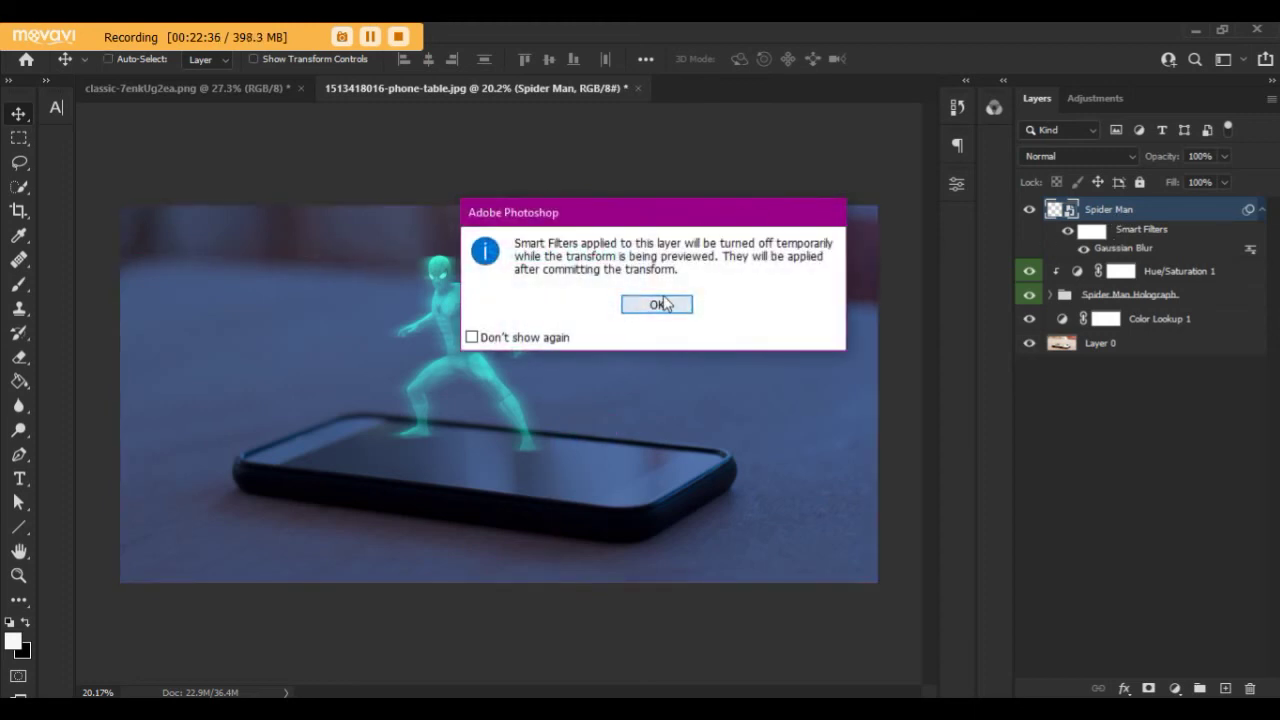
{"action": "left_click", "coordinate": [664, 299]}
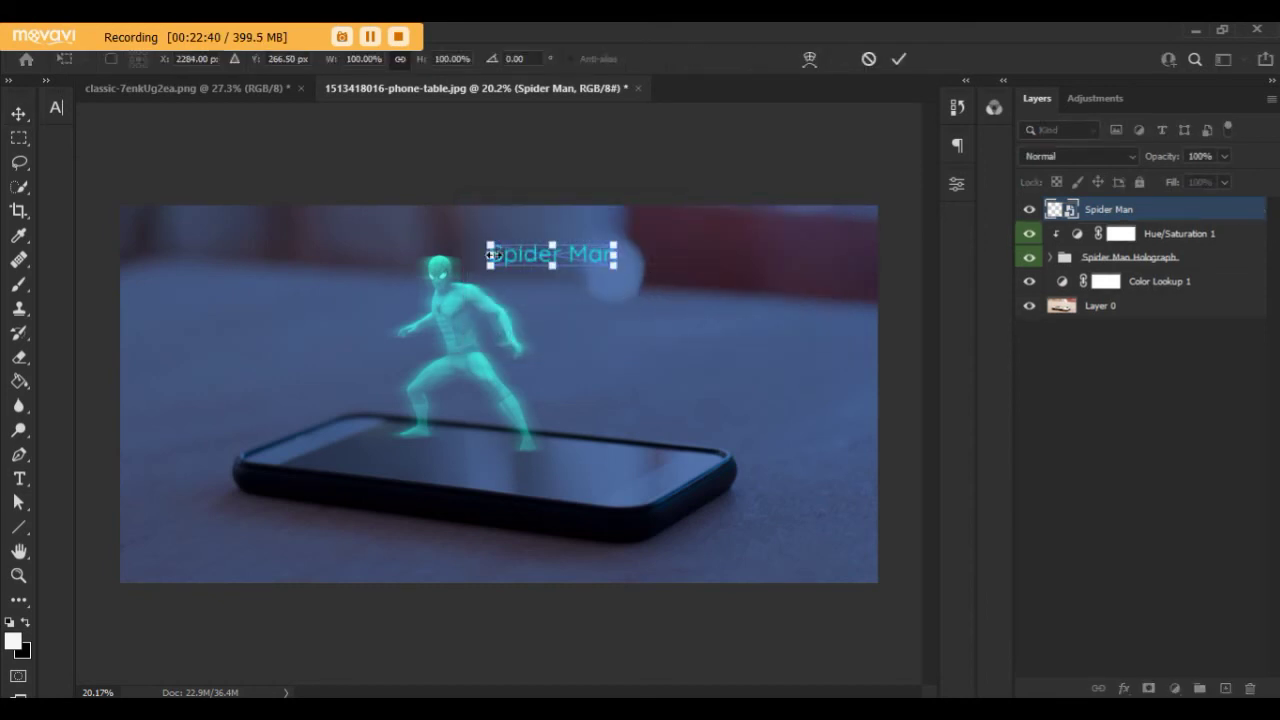
{"action": "scroll", "coordinate": [507, 236], "scroll_direction": "up", "scroll_amount": 2}
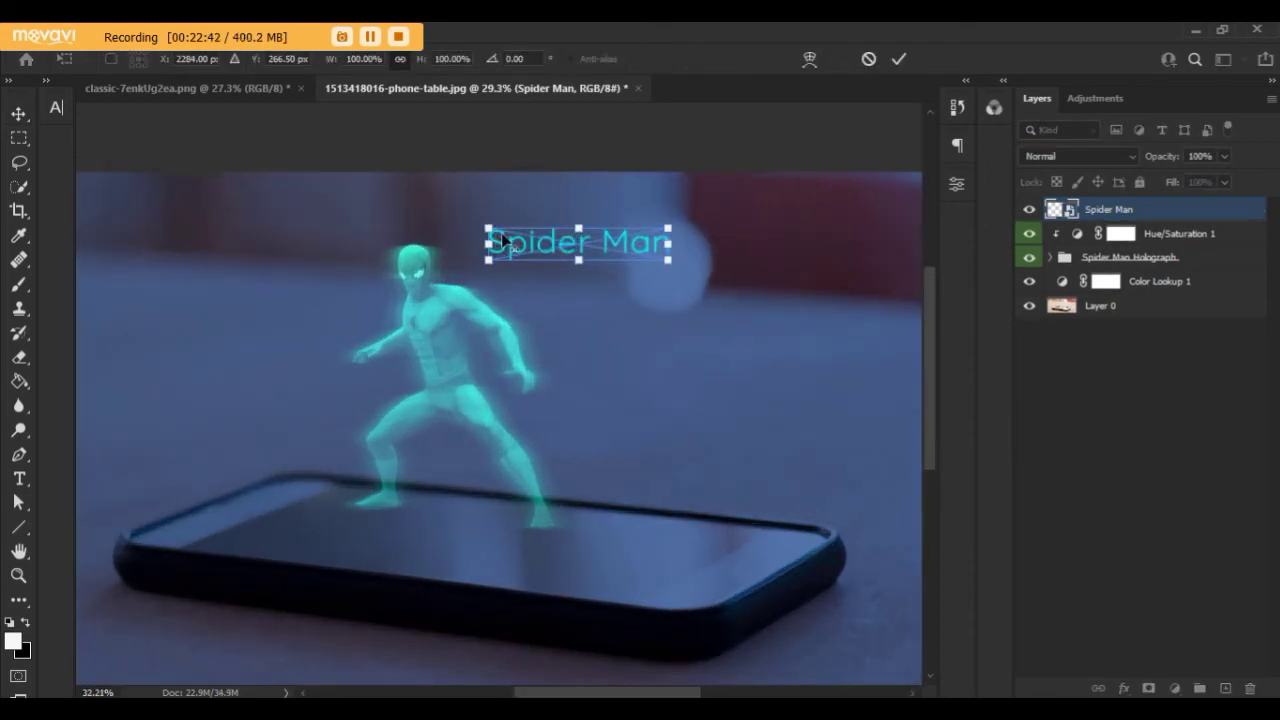
{"action": "scroll", "coordinate": [530, 240], "scroll_direction": "up", "scroll_amount": 1}
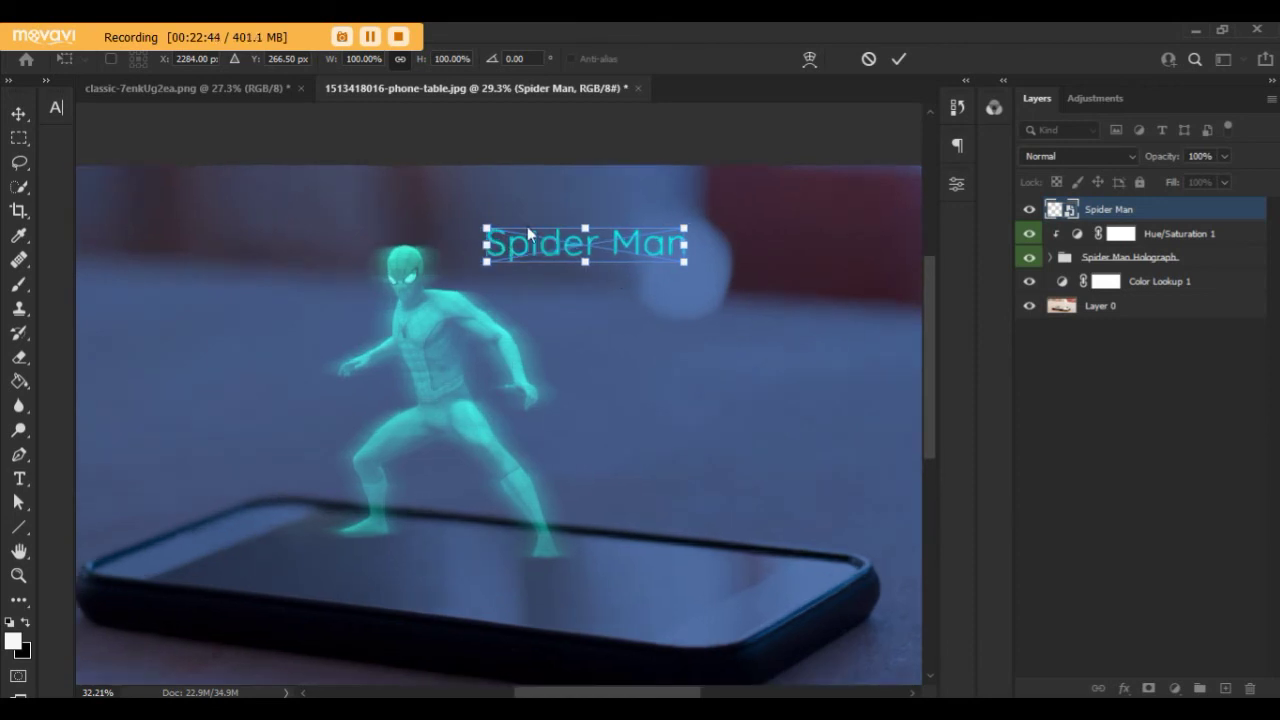
{"action": "scroll", "coordinate": [550, 280], "scroll_direction": "up", "scroll_amount": 1}
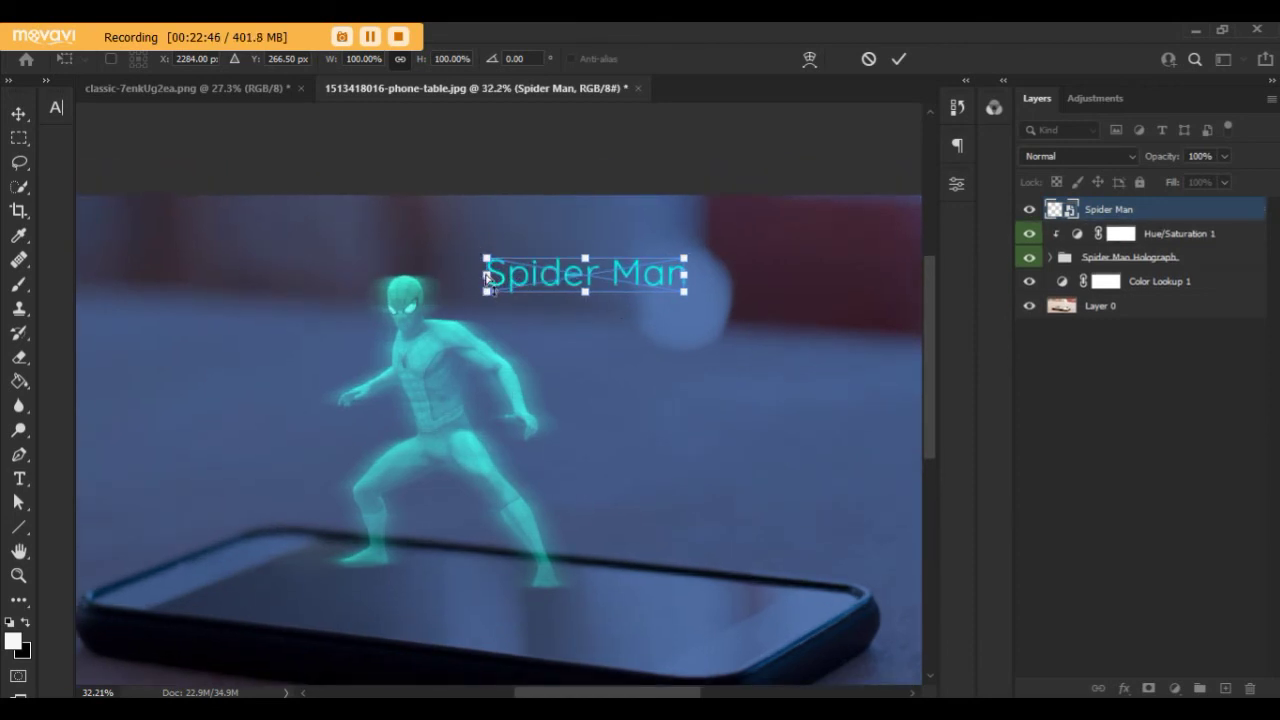
{"action": "left_click_drag", "start_coordinate": [486, 274], "coordinate": [491, 250]}
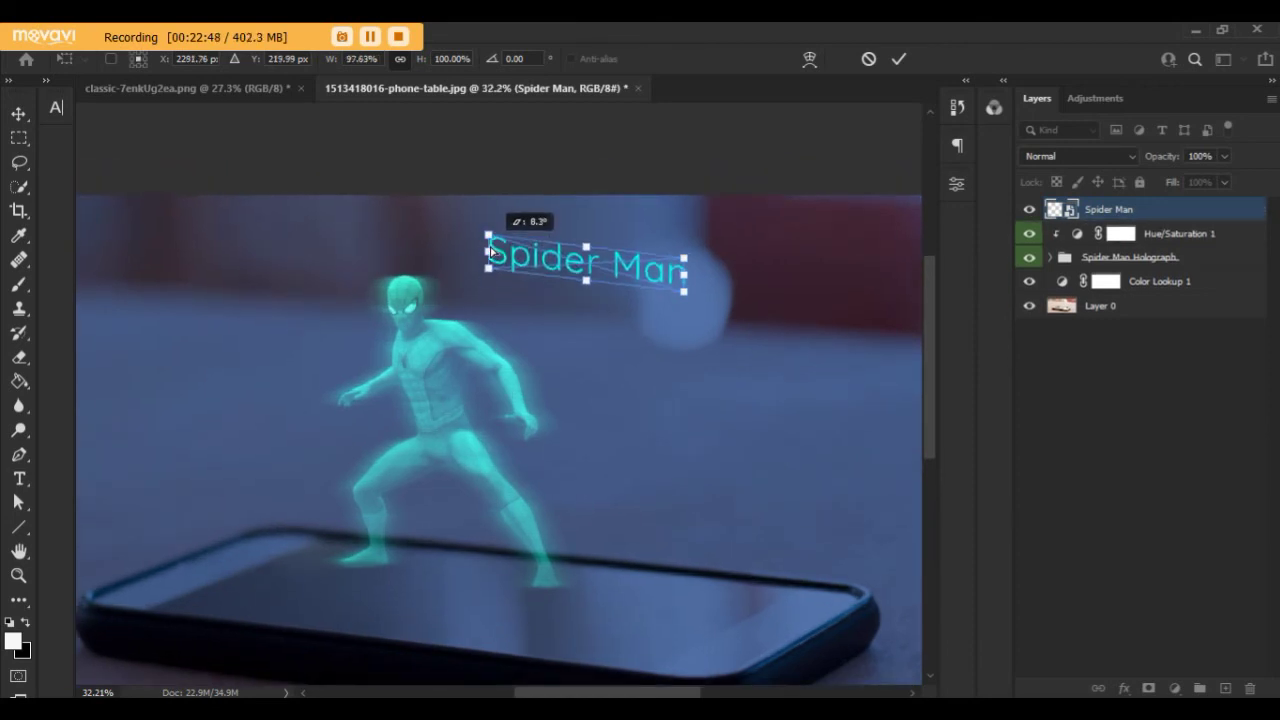
{"action": "left_click_drag", "start_coordinate": [491, 250], "coordinate": [487, 266]}
{"action": "left_click", "coordinate": [899, 59]}
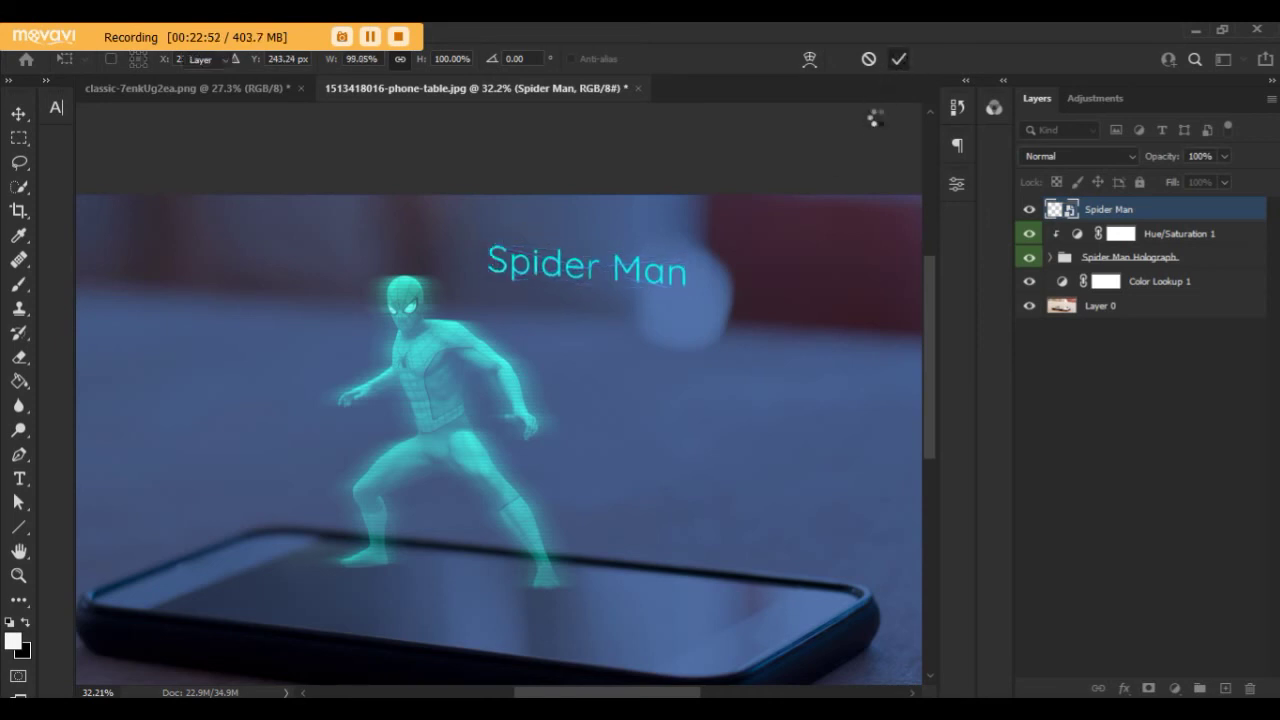
Step: Narrow the Spider Man label to about 81% width and collapse its filter list
{"action": "key", "text": "ctrl+t"}
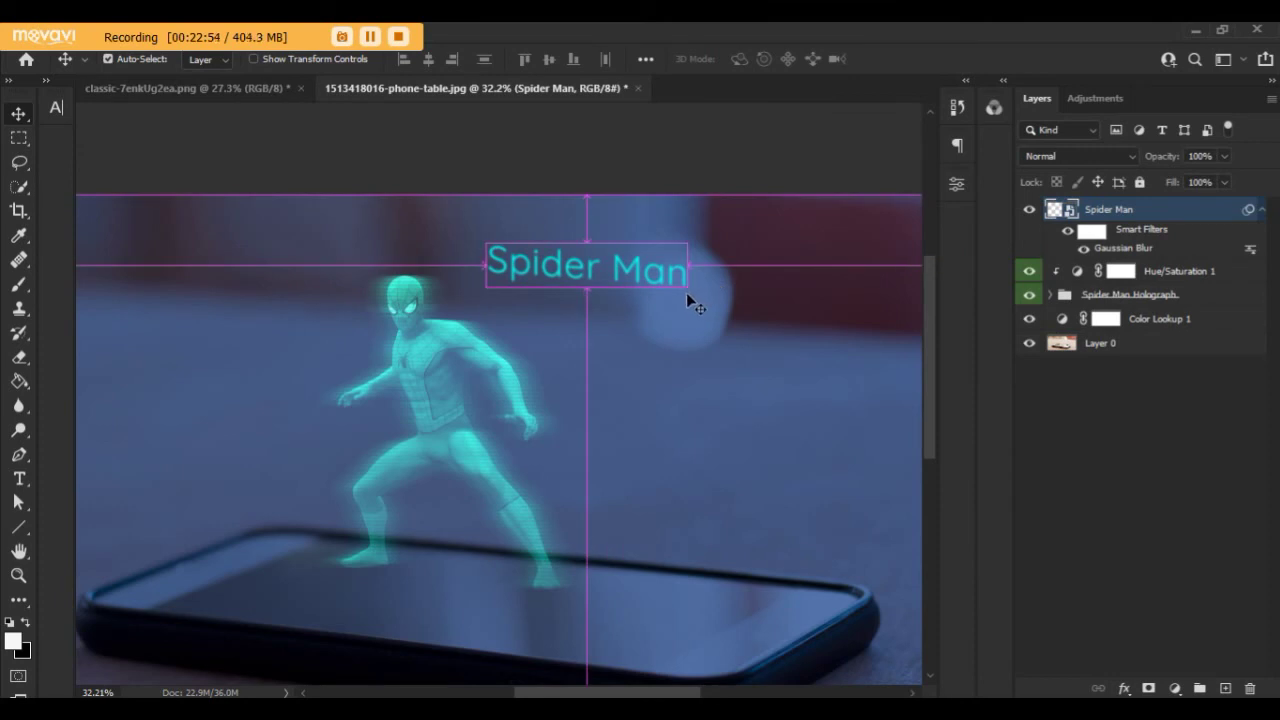
{"action": "left_click", "coordinate": [682, 299]}
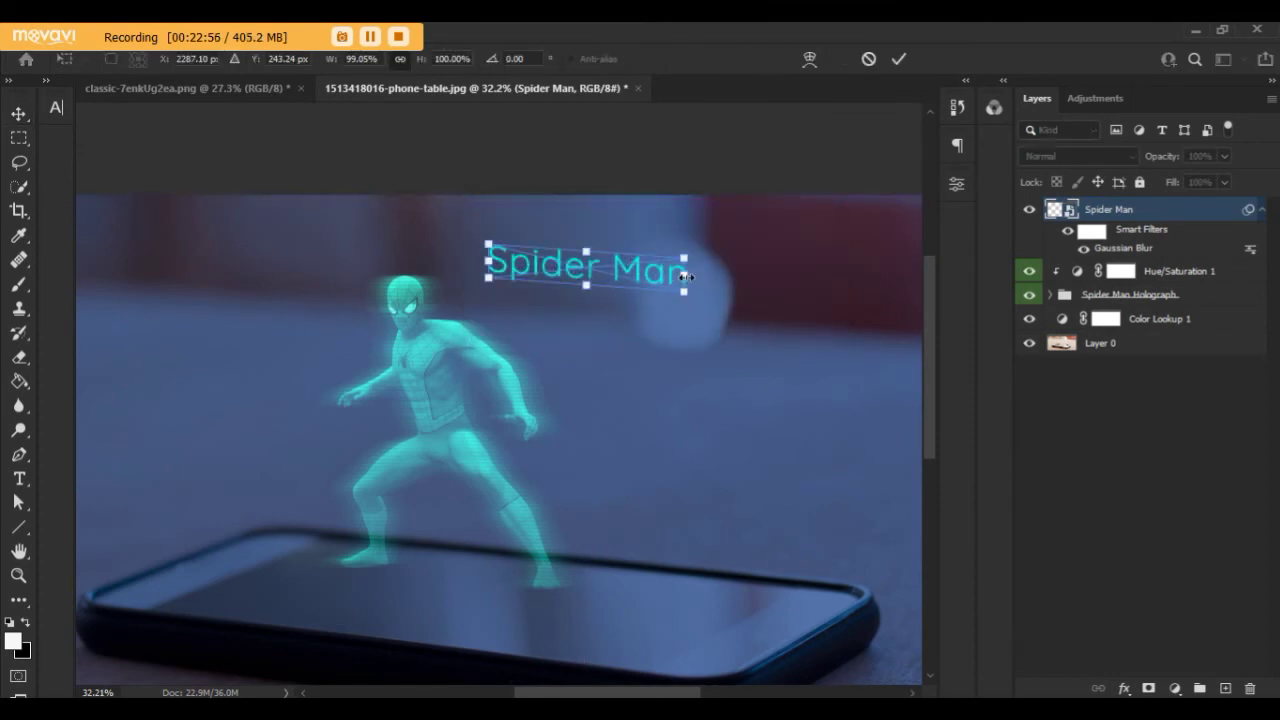
{"action": "left_click_drag", "start_coordinate": [690, 285], "coordinate": [653, 270]}
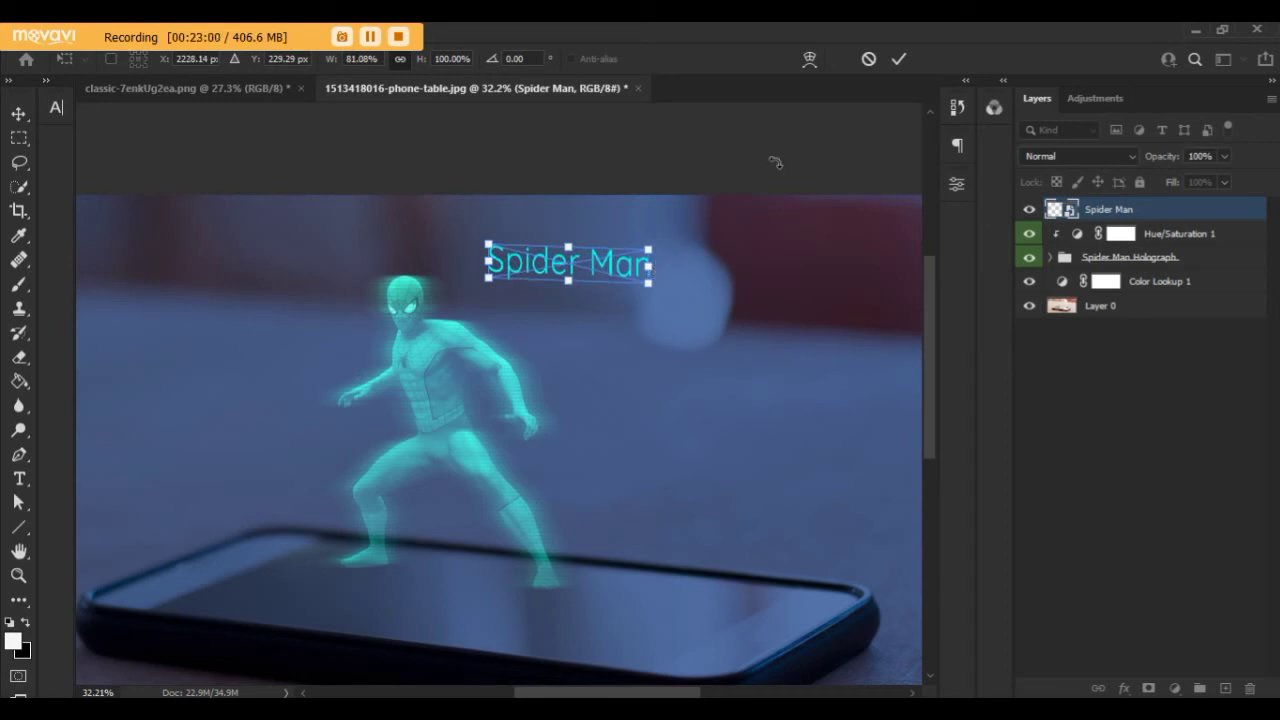
{"action": "left_click", "coordinate": [897, 59]}
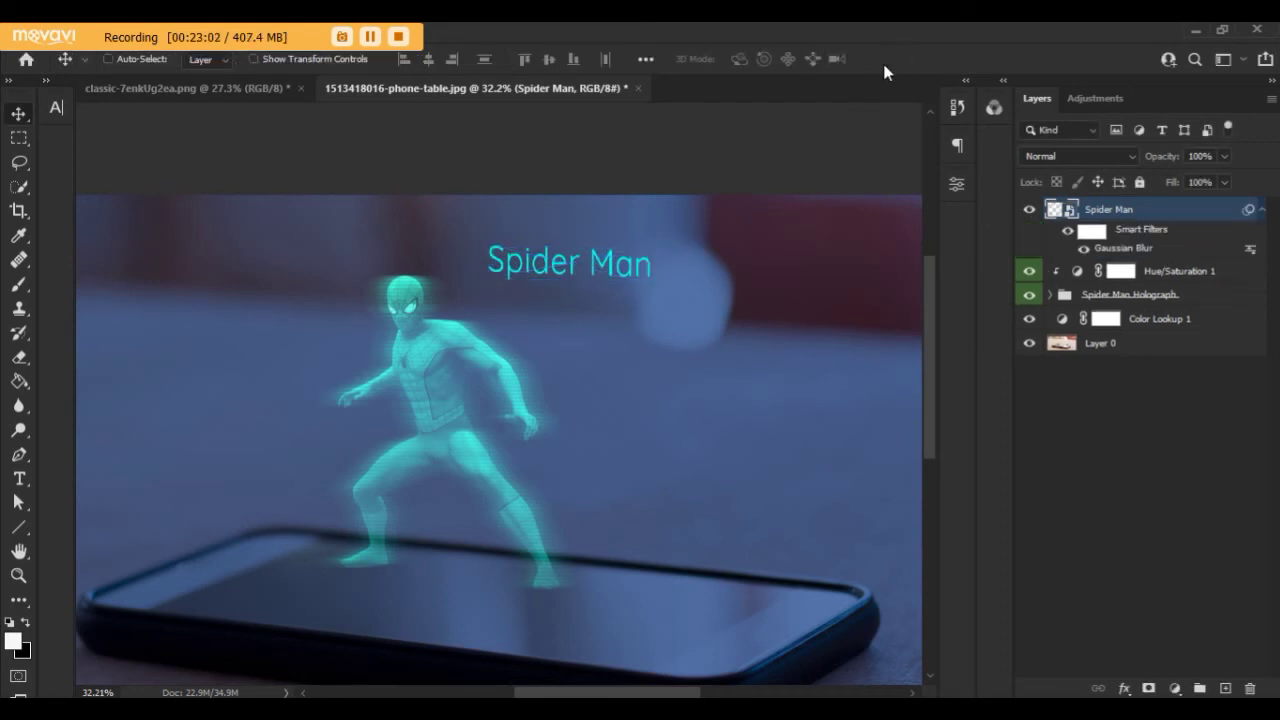
{"action": "scroll", "coordinate": [612, 307], "scroll_direction": "down", "scroll_amount": 2}
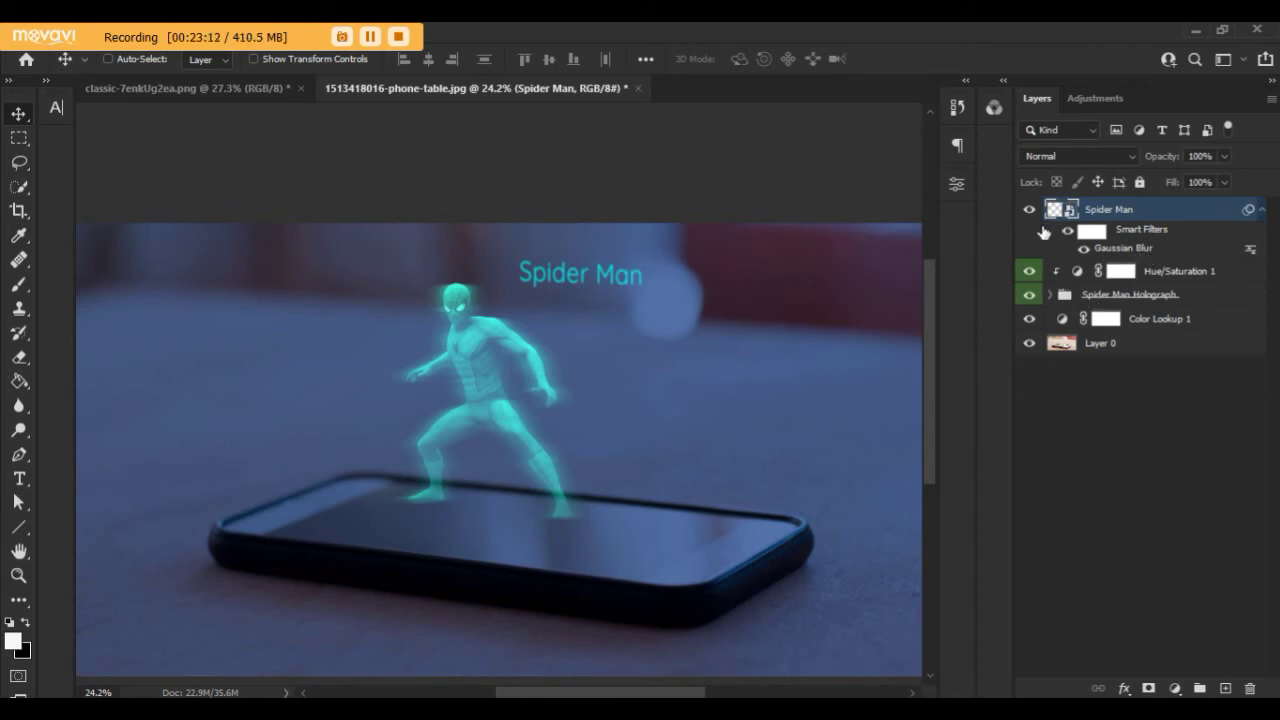
{"action": "left_click", "coordinate": [1263, 210]}
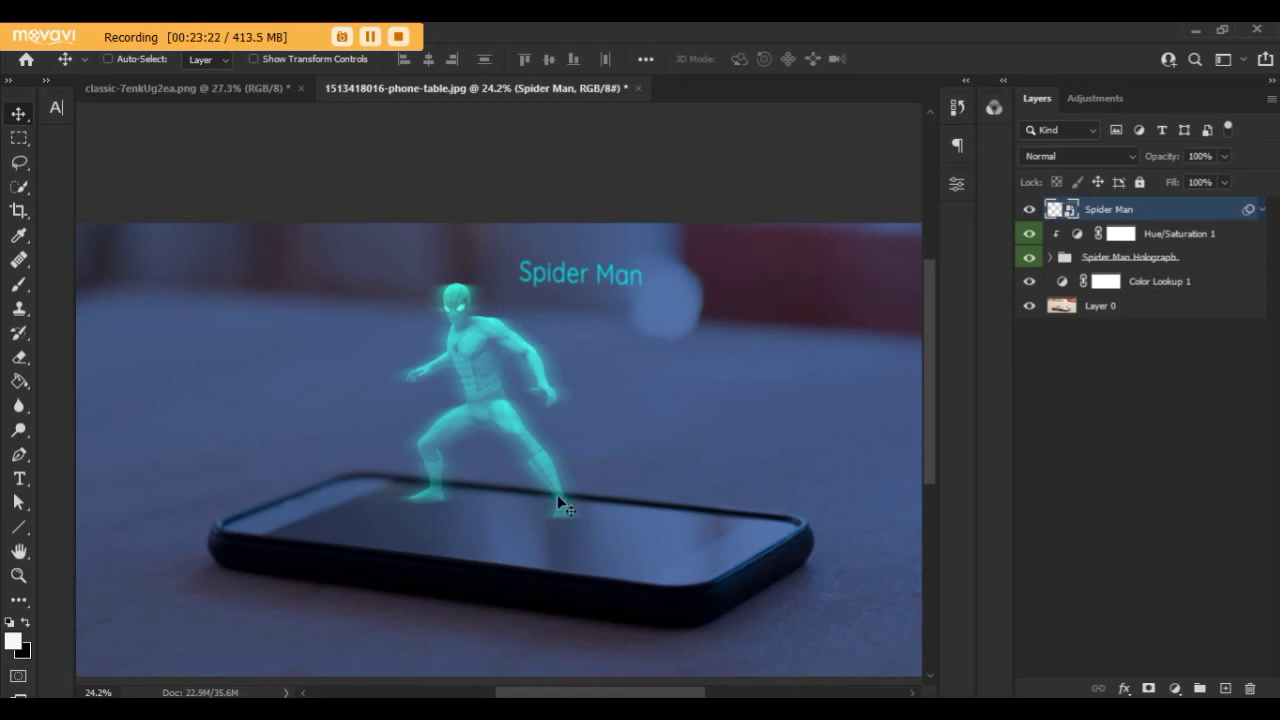
Step: Scroll the Layers panel and bring up the shape tools list
{"action": "scroll", "coordinate": [520, 600], "scroll_direction": "down", "scroll_amount": 2}
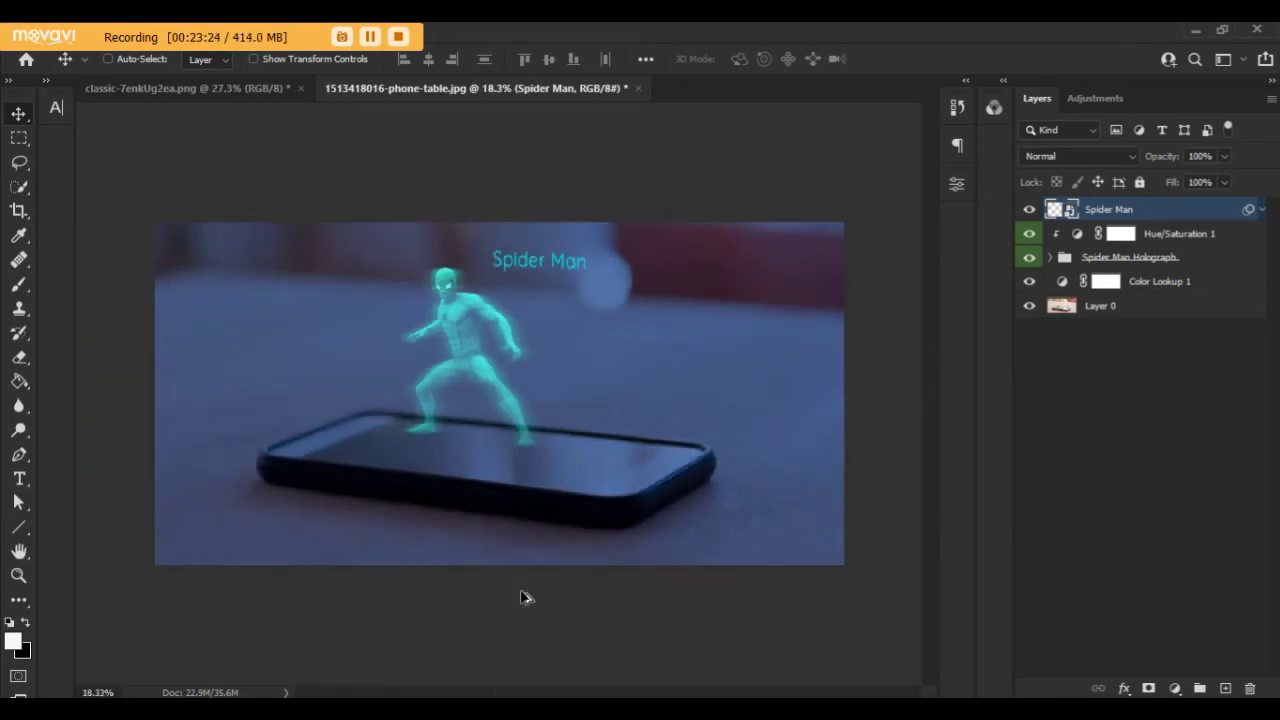
{"action": "scroll", "coordinate": [523, 597], "scroll_direction": "up", "scroll_amount": 1}
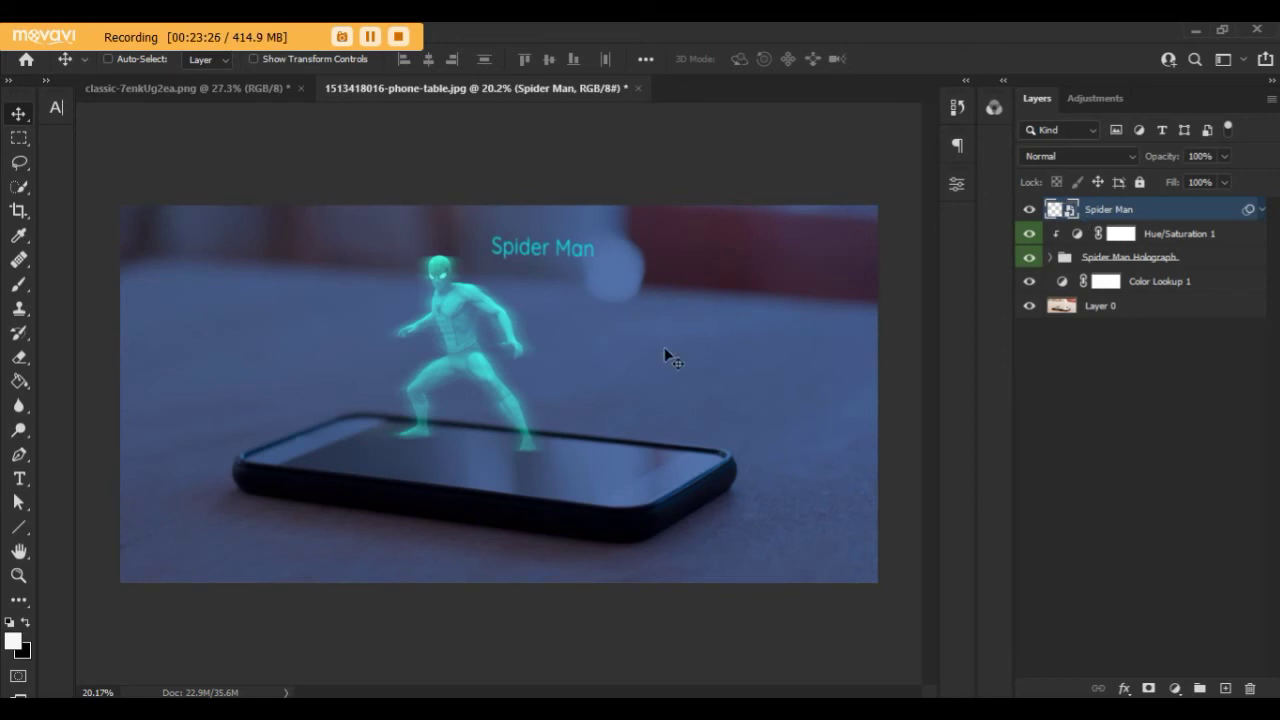
{"action": "left_click", "coordinate": [18, 527]}
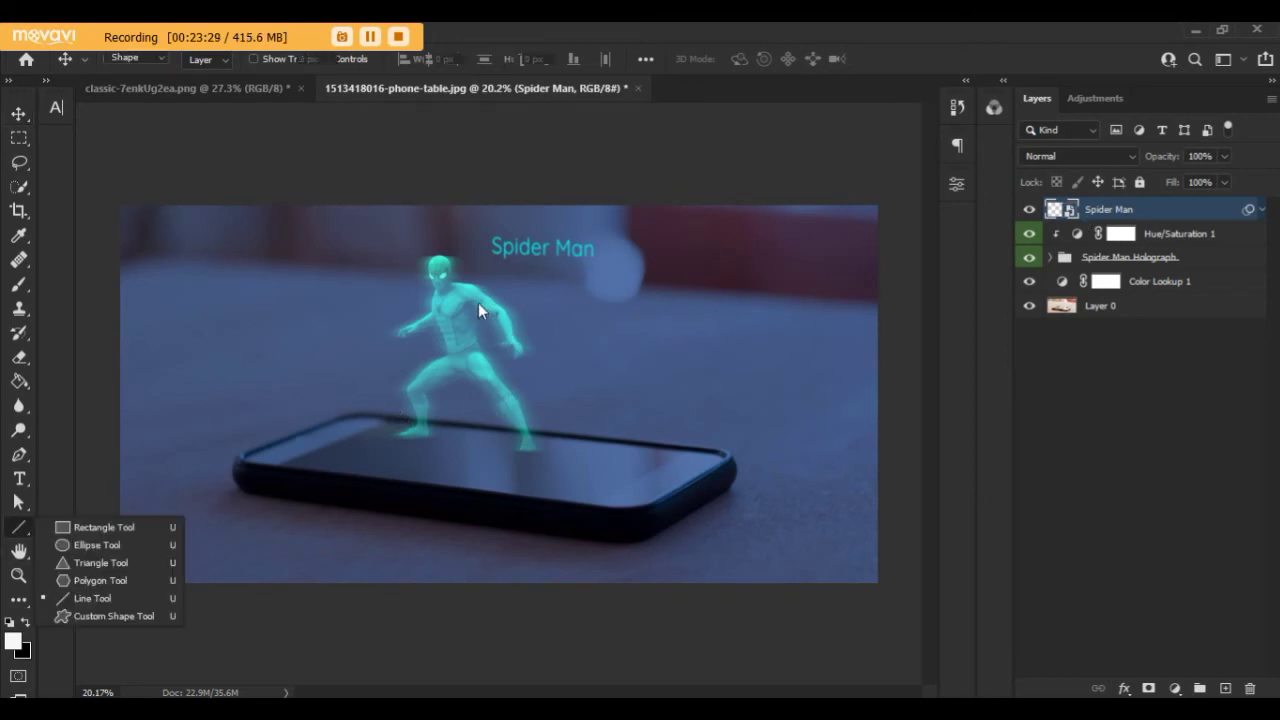
Step: Draw a line from Spider Man's shoulder to the label with 0 px stroke and 2 px height
{"action": "left_click", "coordinate": [120, 600]}
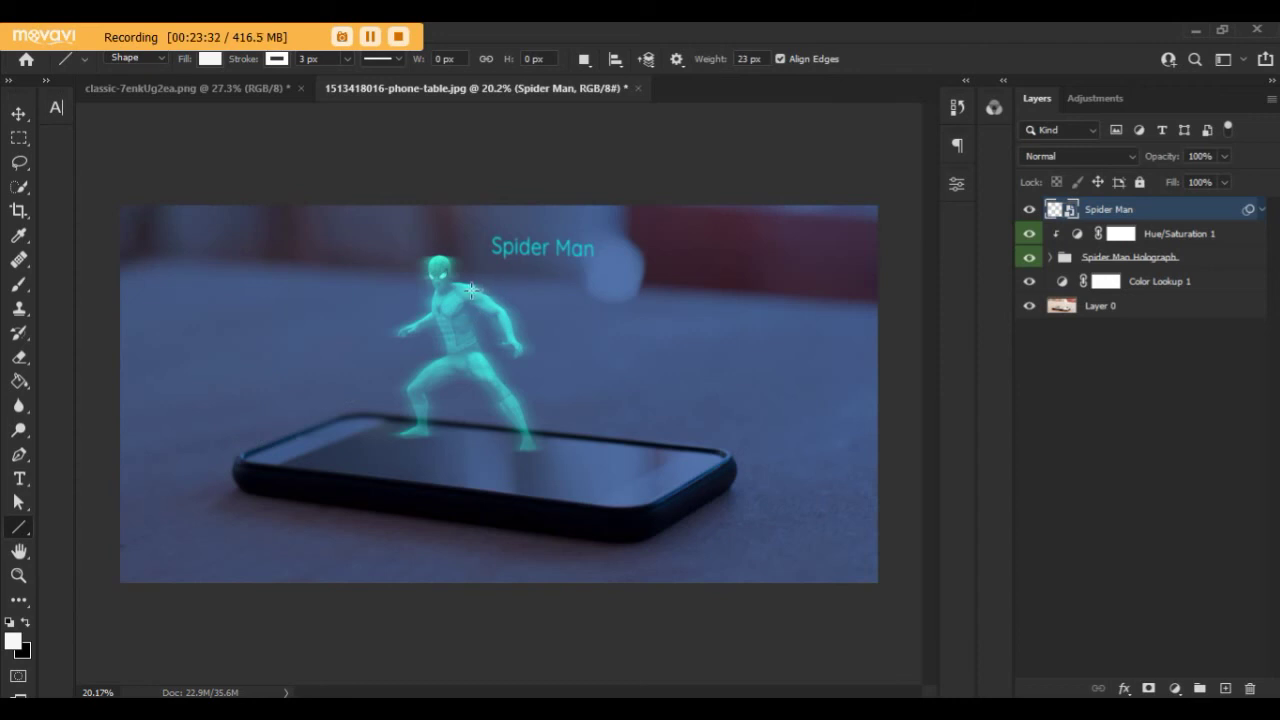
{"action": "left_click_drag", "start_coordinate": [470, 290], "coordinate": [570, 240]}
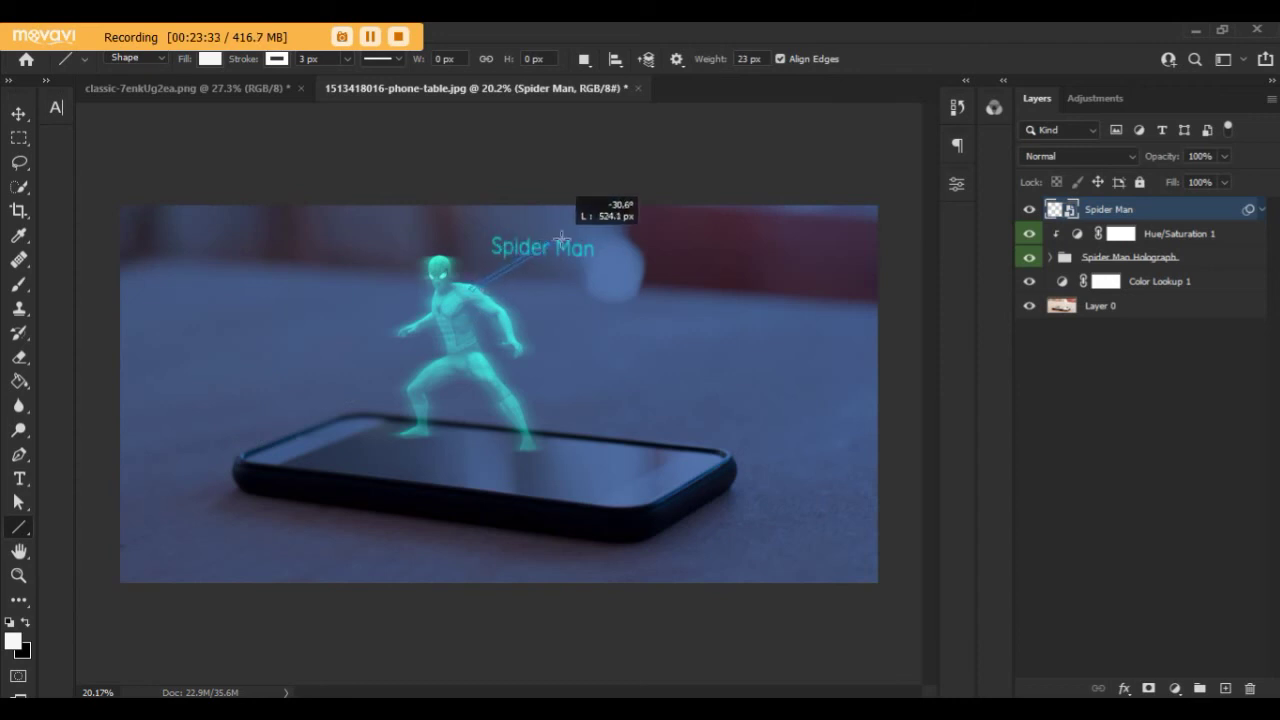
{"action": "mouse_move", "coordinate": [570, 240]}
{"action": "left_mouse_down"}
{"action": "mouse_move", "coordinate": [553, 252]}
{"action": "mouse_move", "coordinate": [610, 259]}
{"action": "mouse_move", "coordinate": [498, 264]}
{"action": "left_mouse_up"}
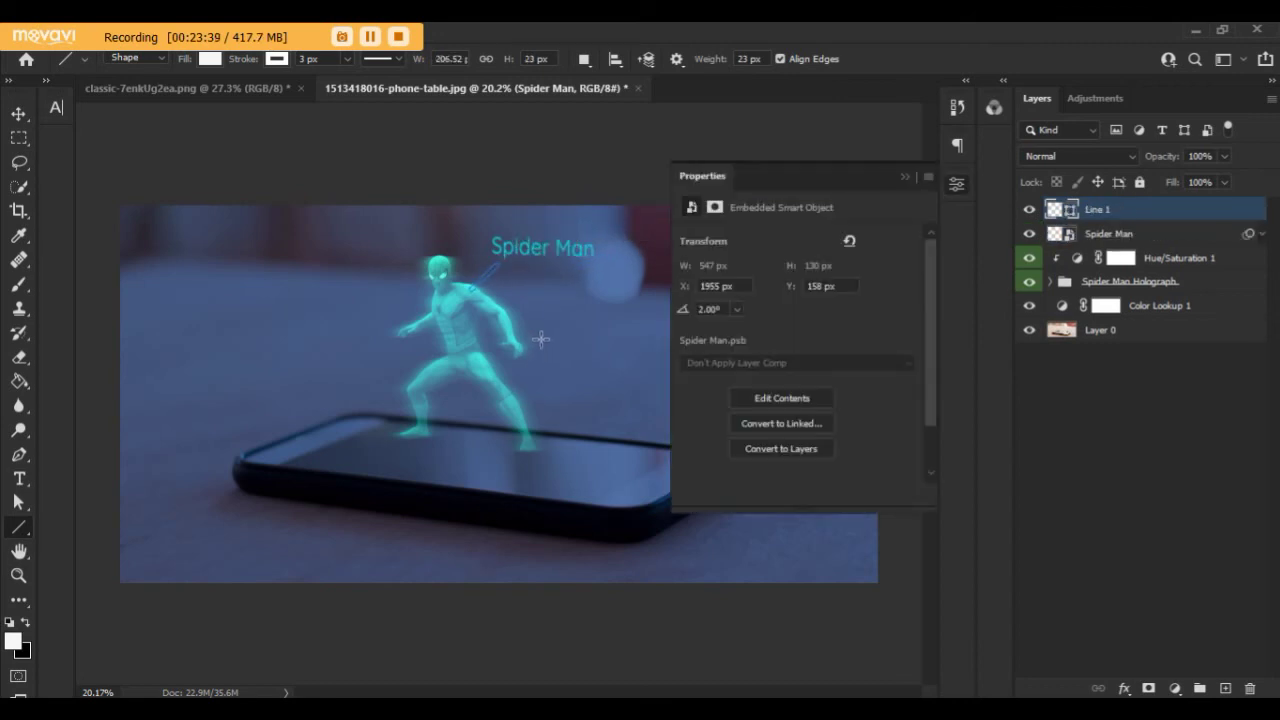
{"action": "left_click", "coordinate": [910, 178]}
{"action": "scroll", "coordinate": [448, 286], "scroll_direction": "up", "scroll_amount": 3}
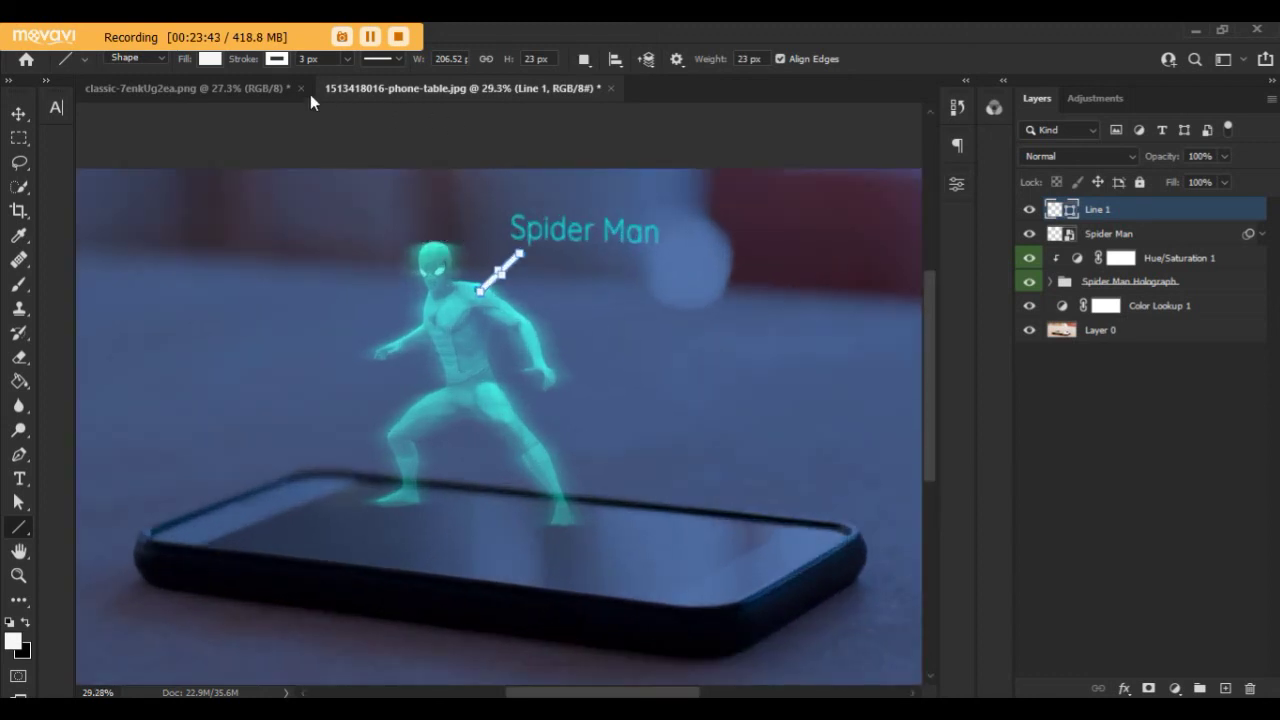
{"action": "left_click_drag", "start_coordinate": [312, 62], "coordinate": [181, 66]}
{"action": "left_click_drag", "start_coordinate": [506, 65], "coordinate": [481, 68]}
{"action": "left_click", "coordinate": [477, 88]}
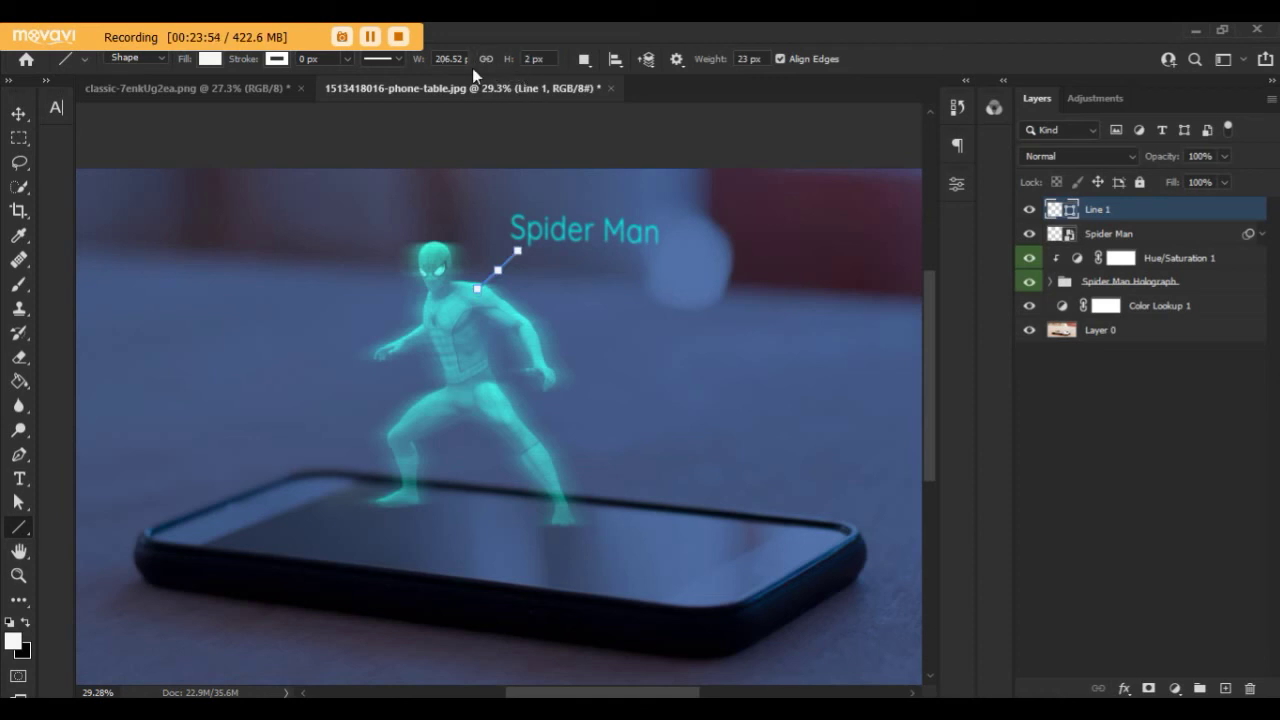
Step: Fill the Line 1 connector with bright cyan and keep Line 1 selected
{"action": "left_click", "coordinate": [1090, 210], "text": "ctrl"}
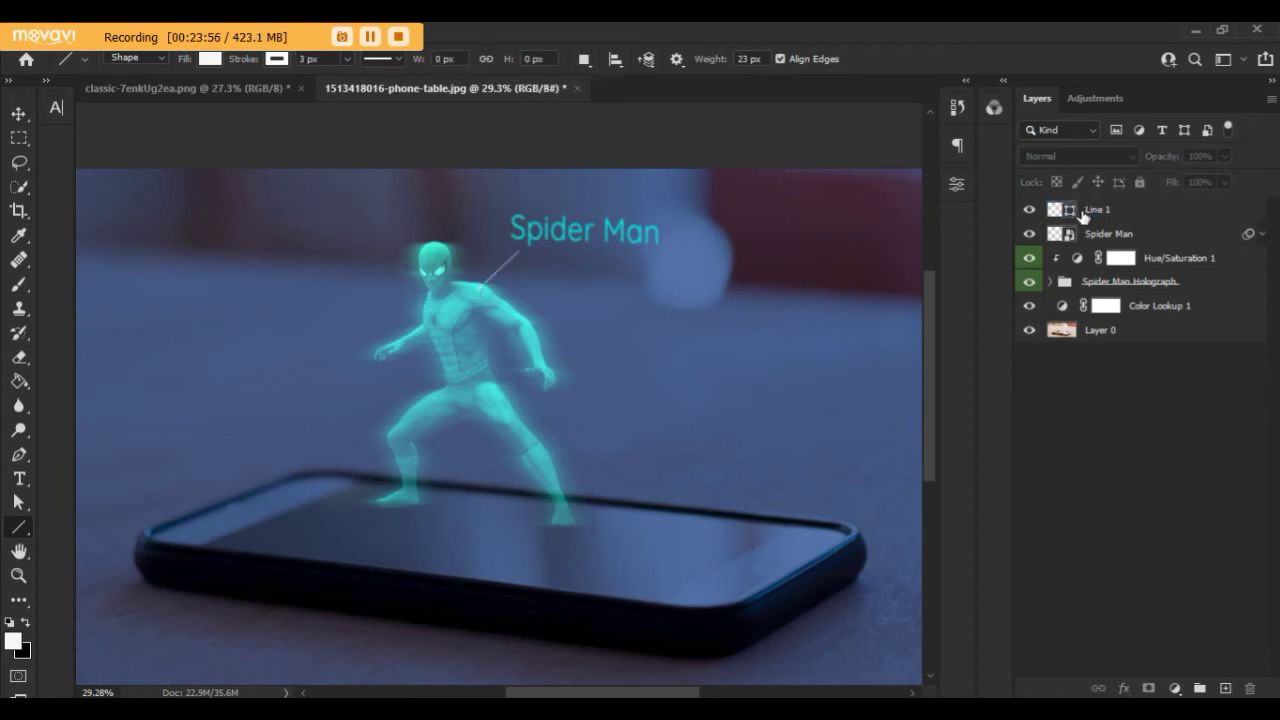
{"action": "left_click", "coordinate": [1092, 211]}
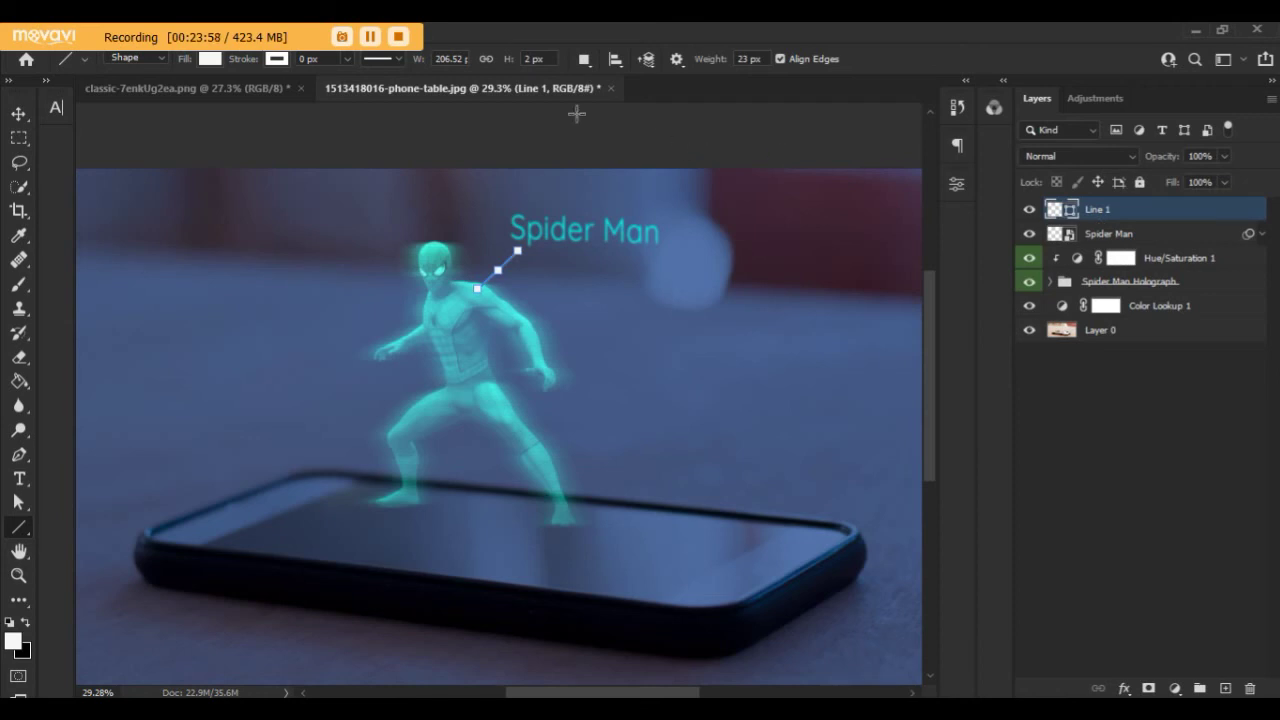
{"action": "left_click", "coordinate": [210, 59]}
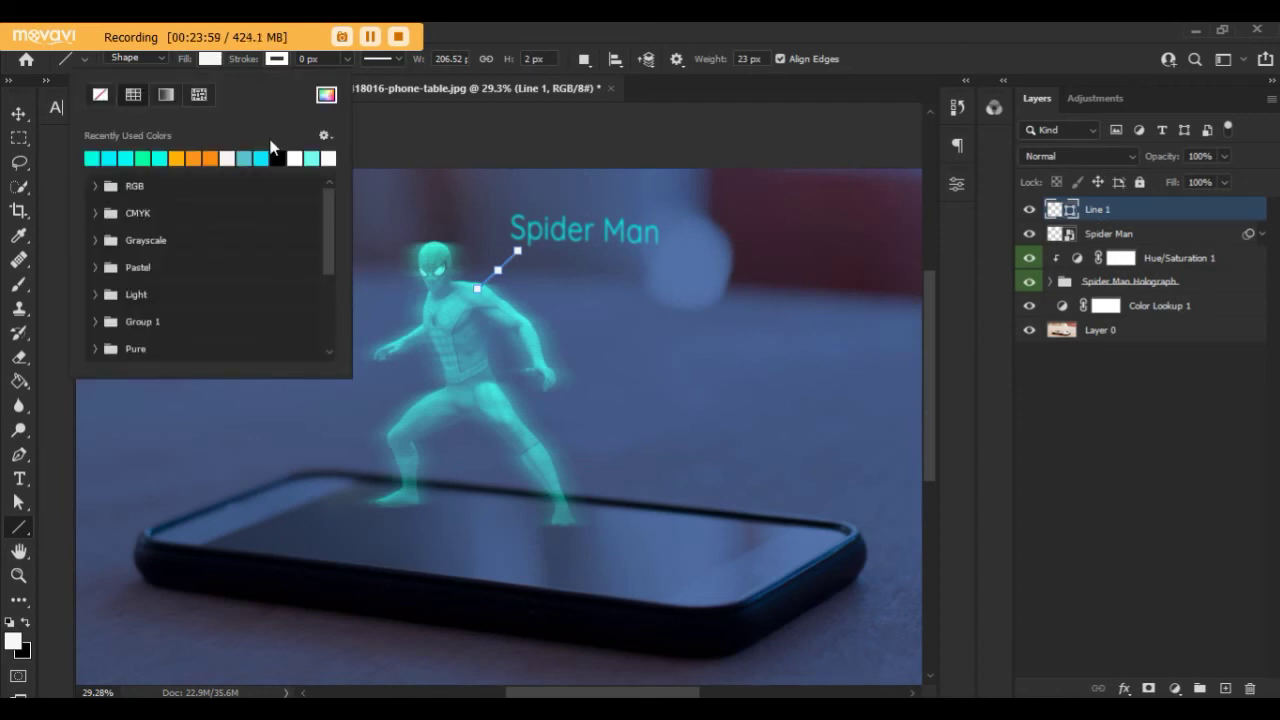
{"action": "double_click", "coordinate": [91, 157]}
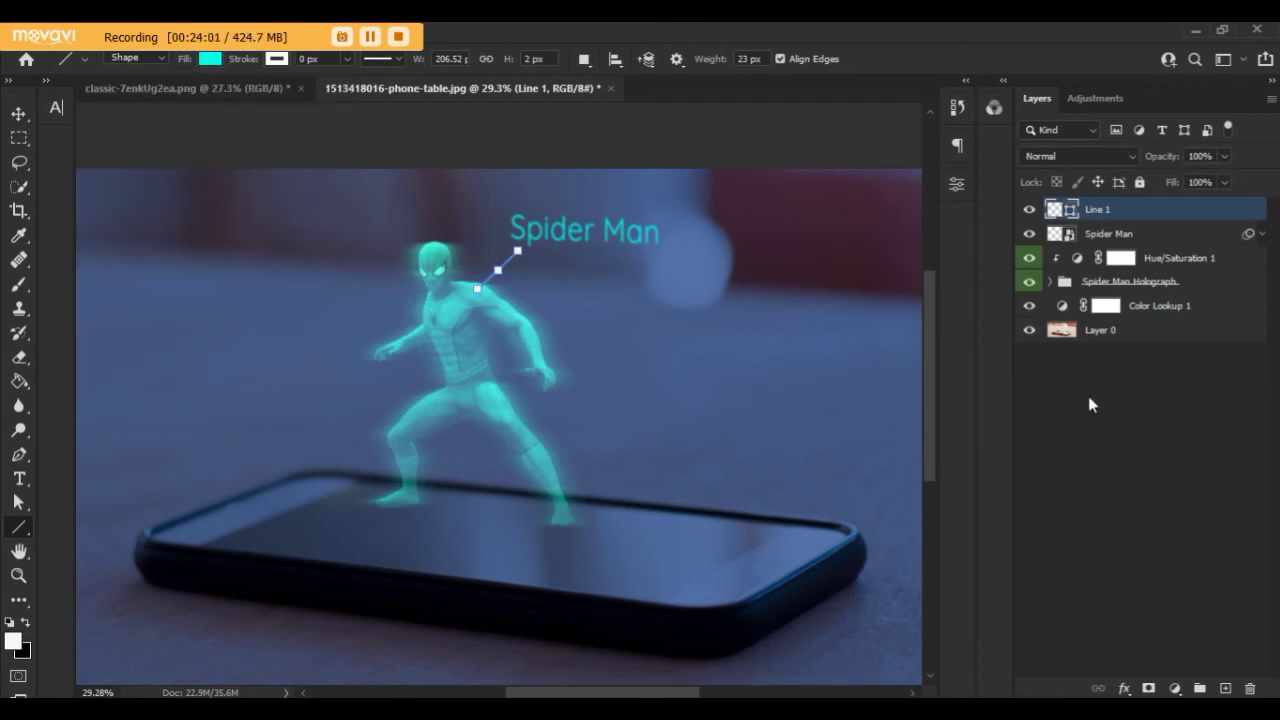
{"action": "left_click", "coordinate": [1035, 418]}
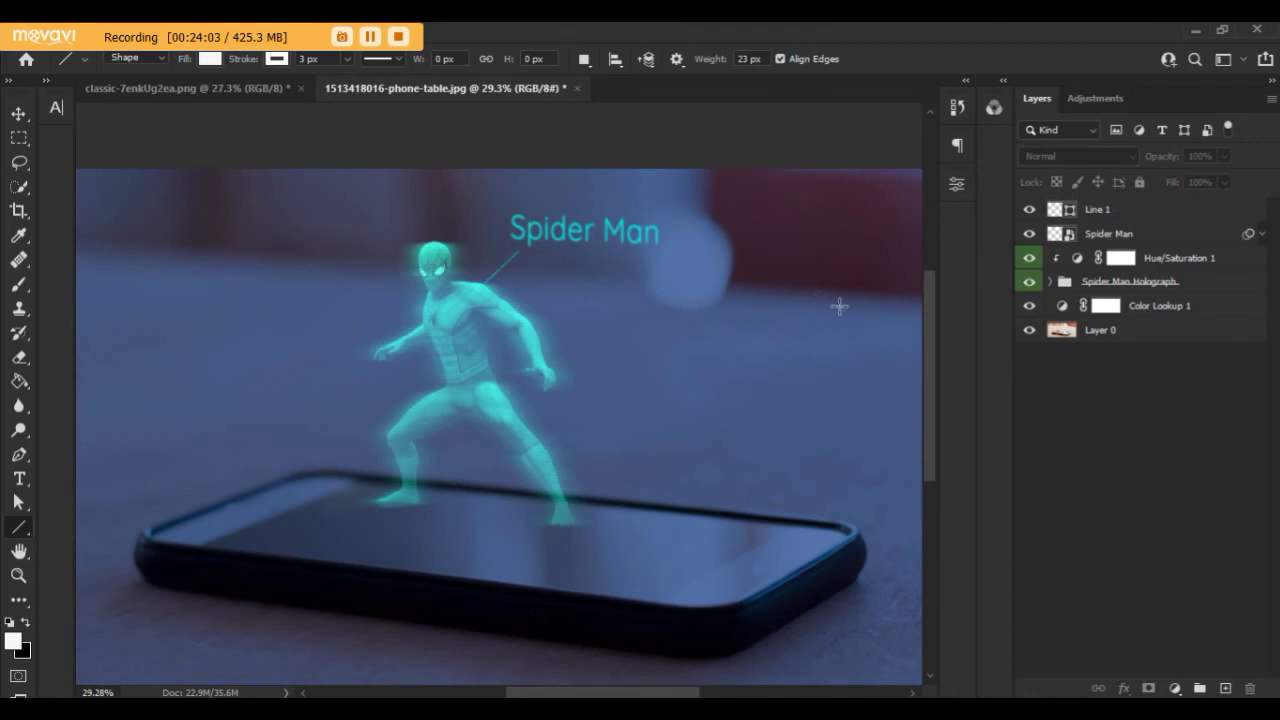
{"action": "scroll", "coordinate": [550, 347], "scroll_direction": "down", "scroll_amount": 1}
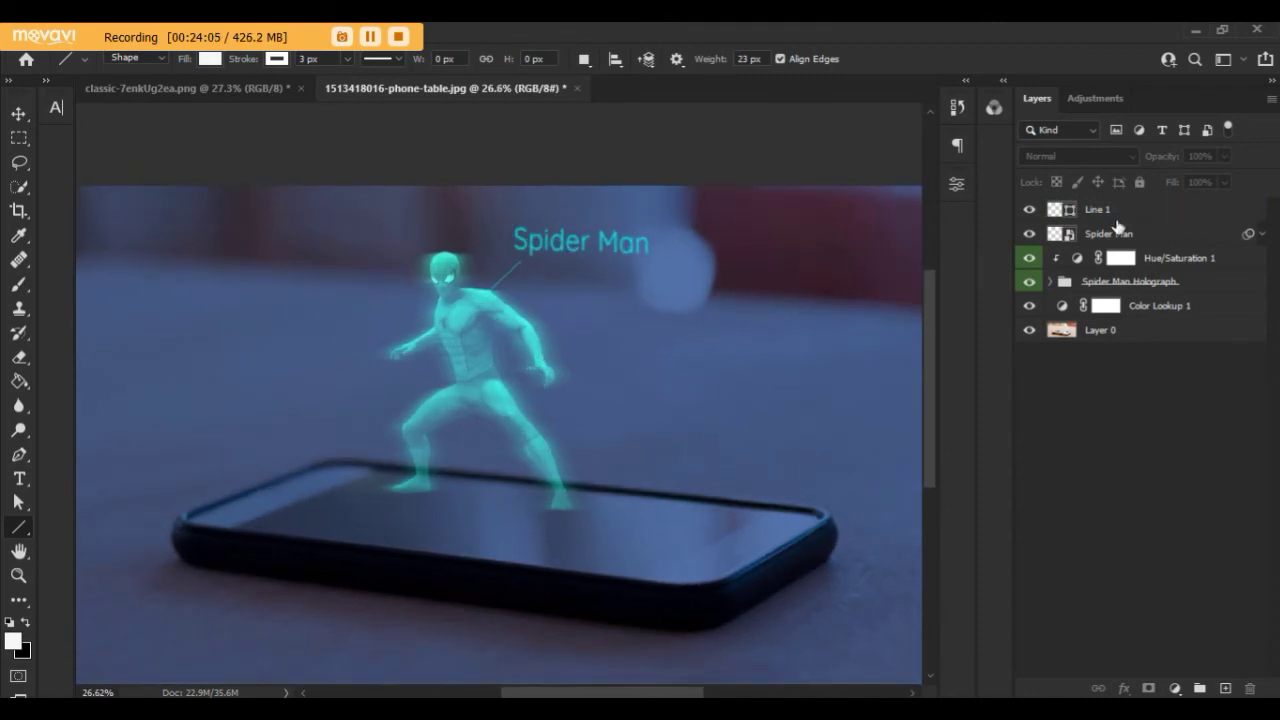
{"action": "left_click", "coordinate": [1115, 211]}
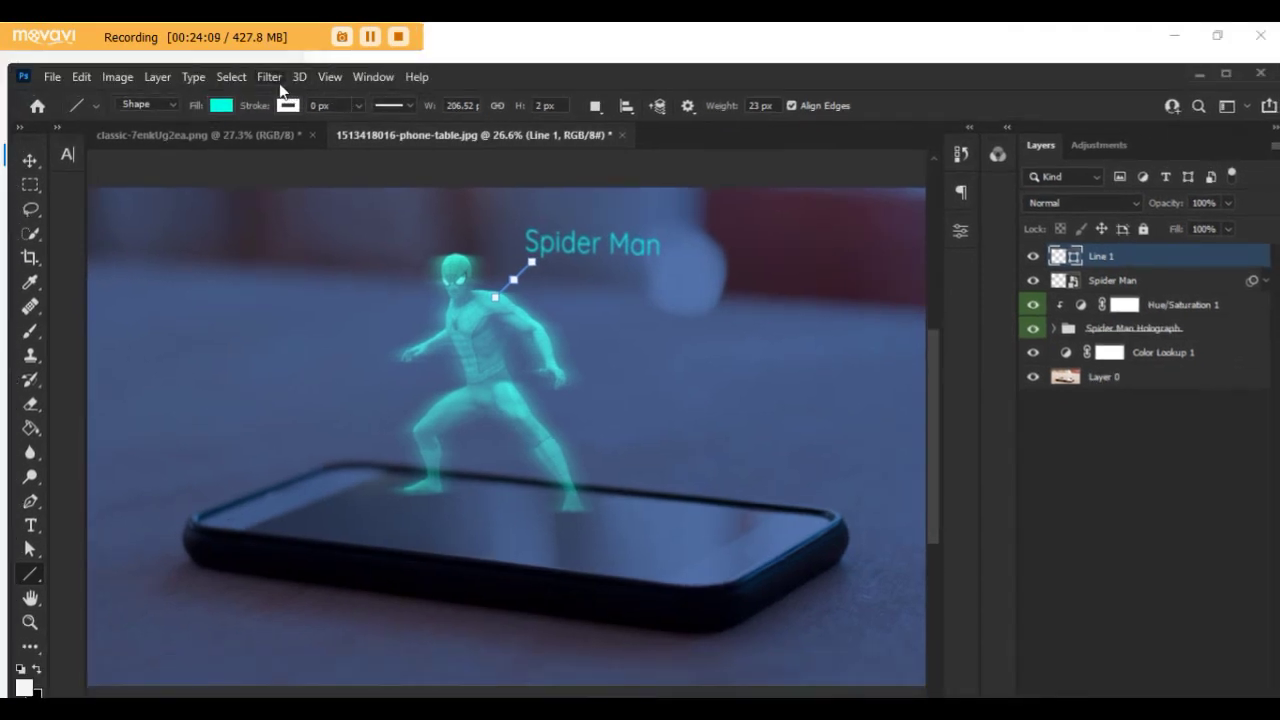
{"action": "left_click", "coordinate": [272, 78]}
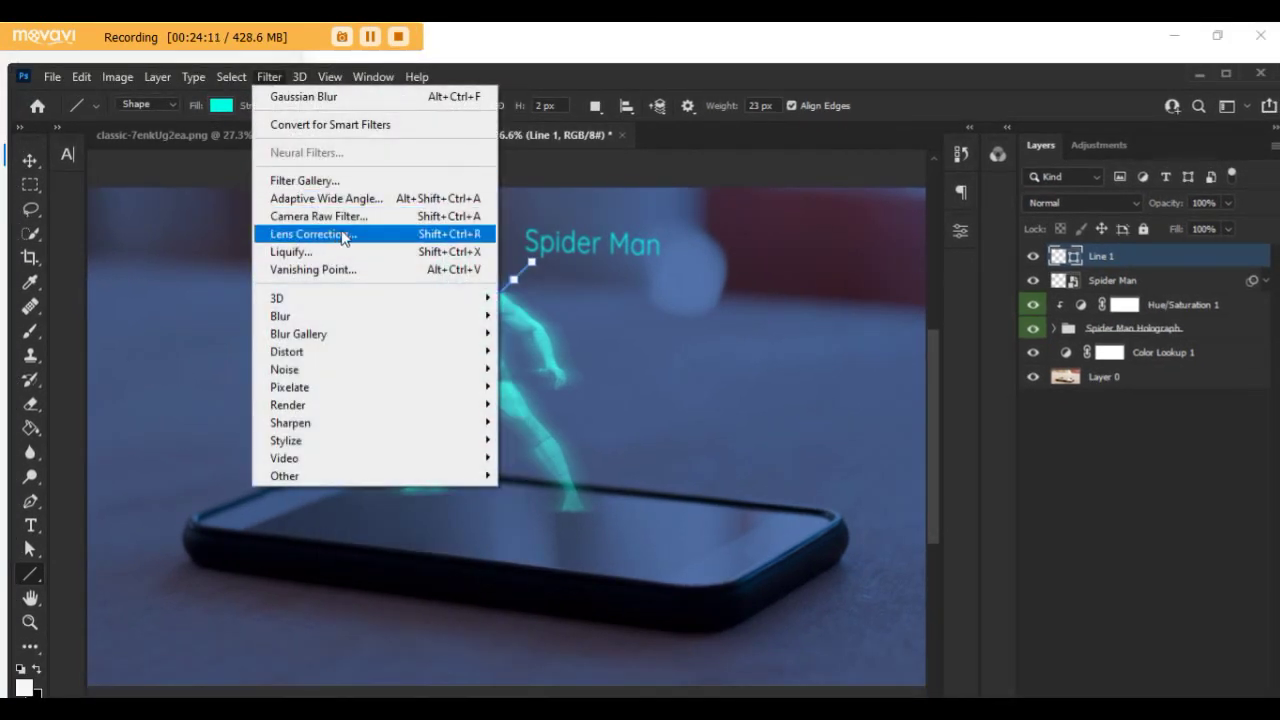
{"action": "left_click", "coordinate": [350, 106]}
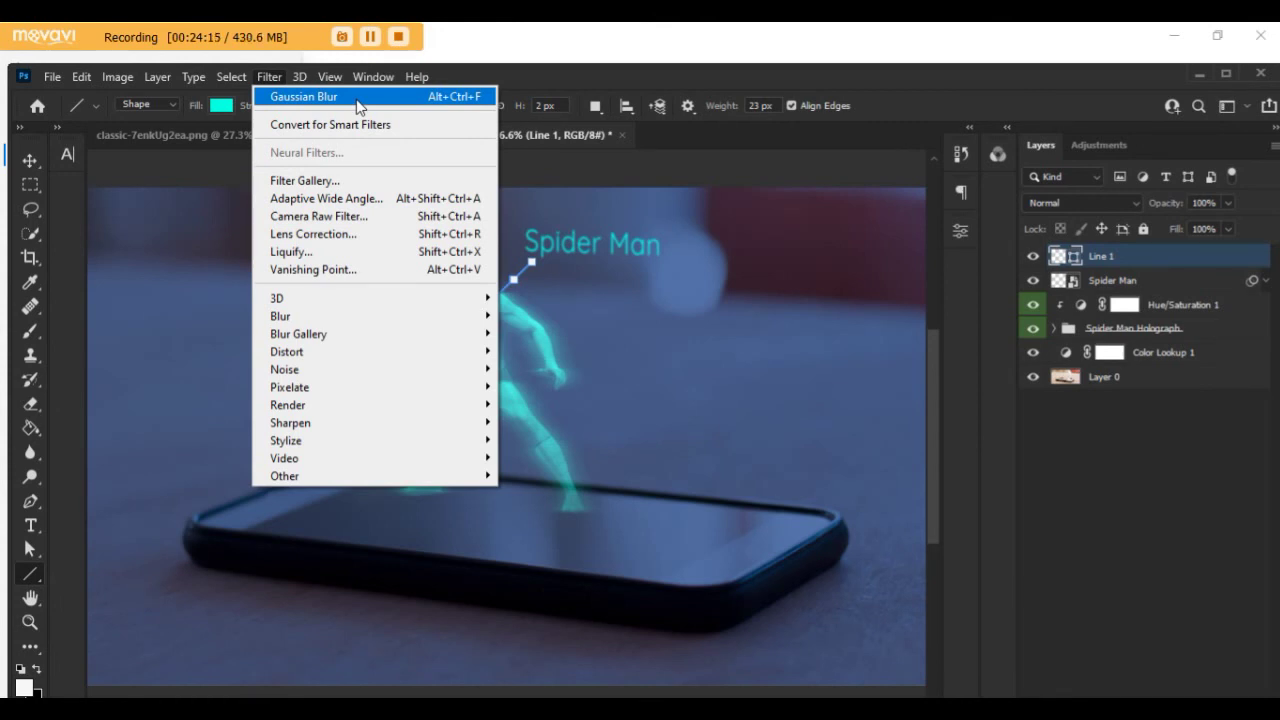
{"action": "left_click", "coordinate": [357, 107]}
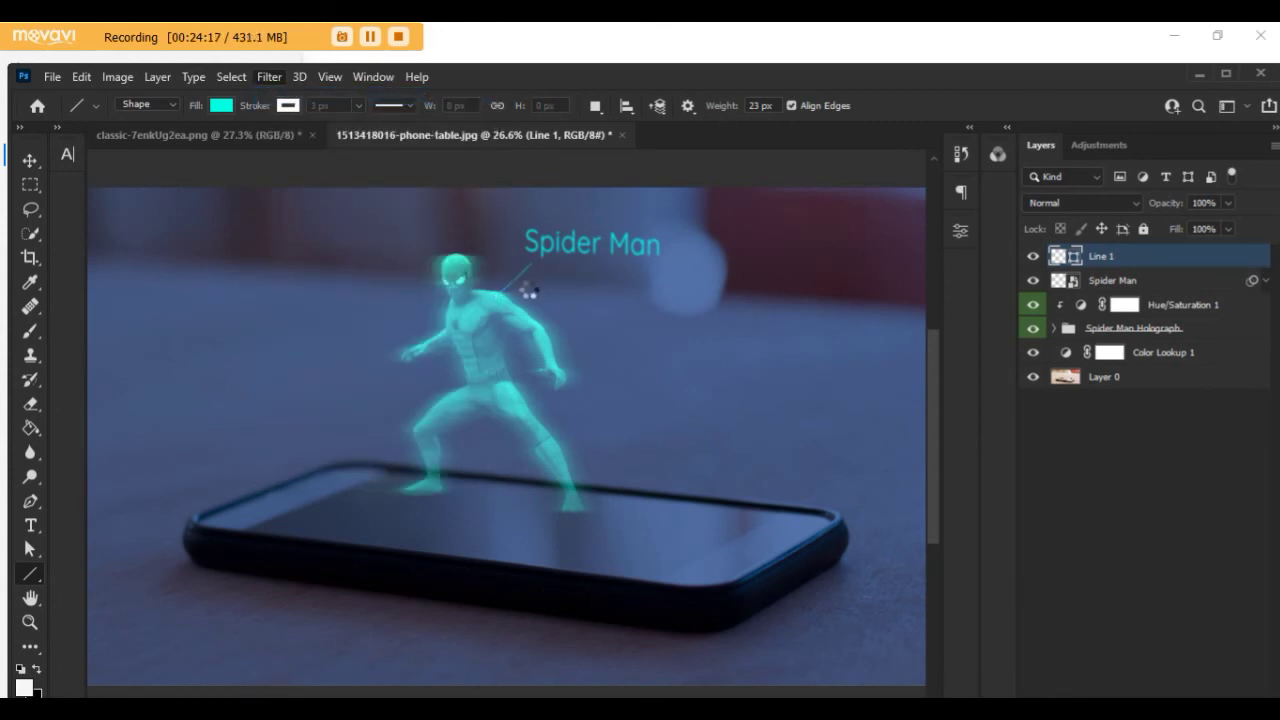
{"action": "left_click", "coordinate": [1078, 512]}
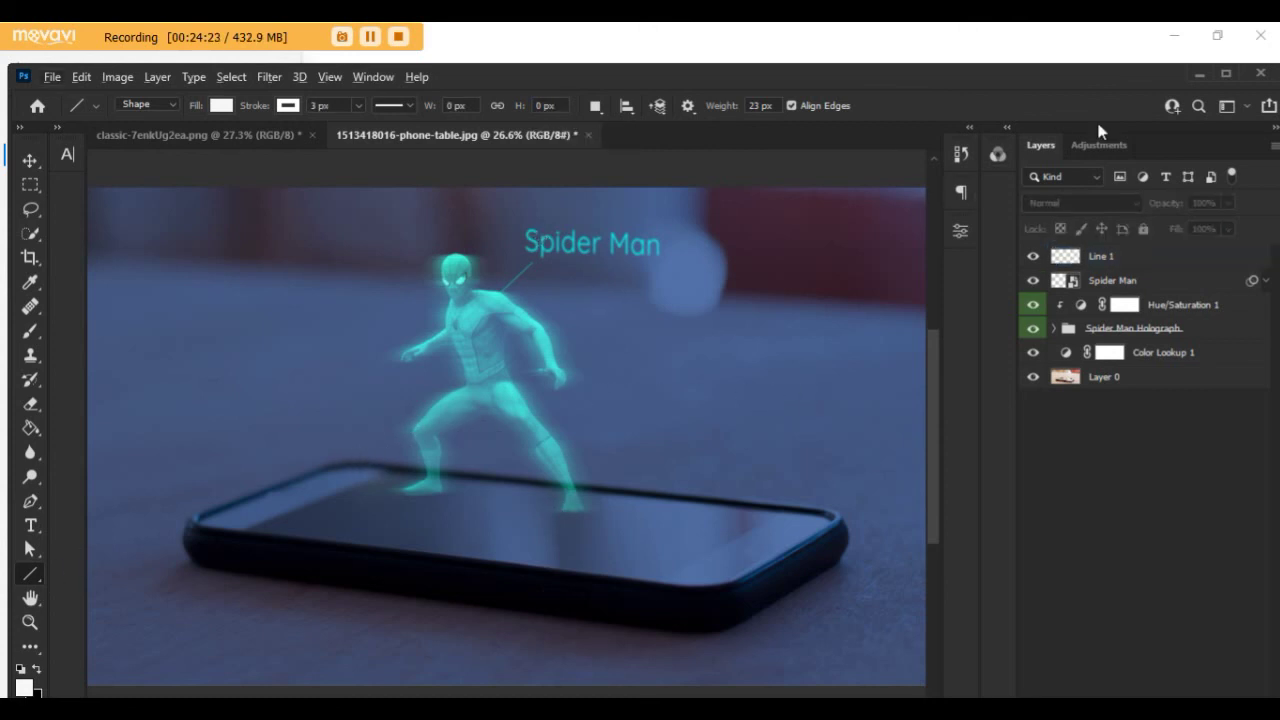
{"action": "left_click", "coordinate": [1226, 76]}
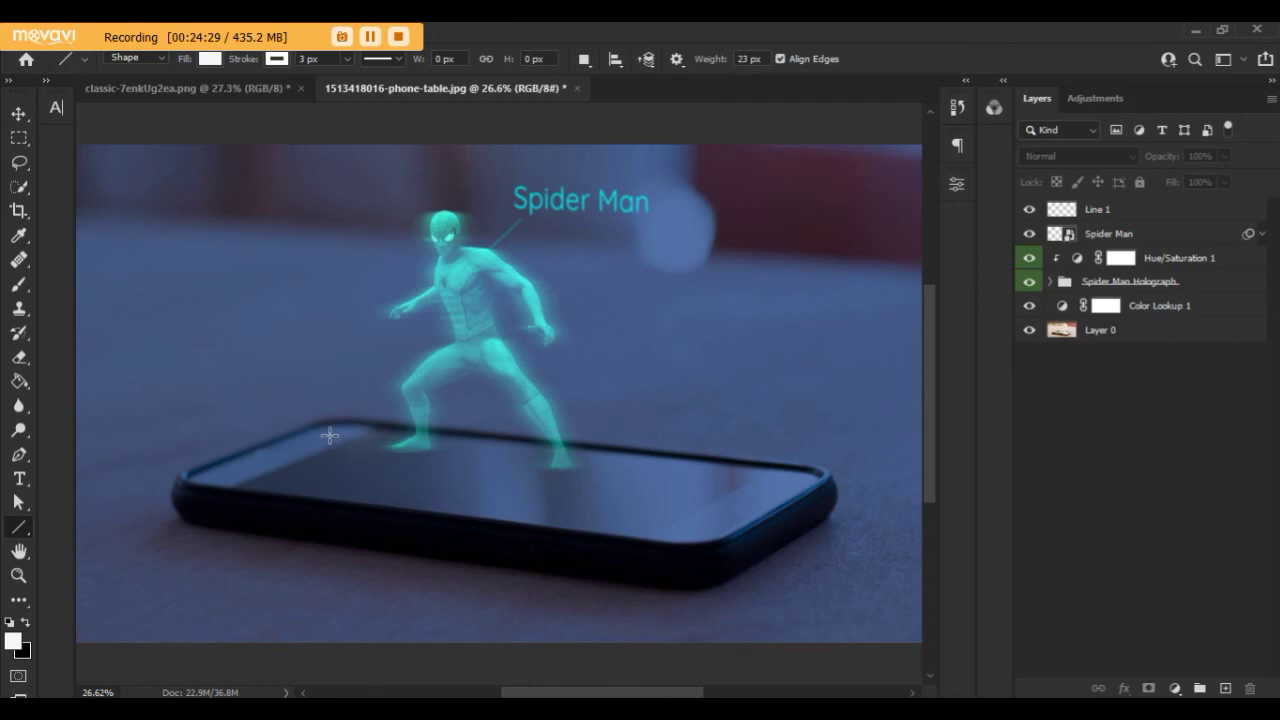
Step: Trace a closed trapezoid beam path from the phone's corners up above the hologram, ready for selection
{"action": "key", "text": "p"}
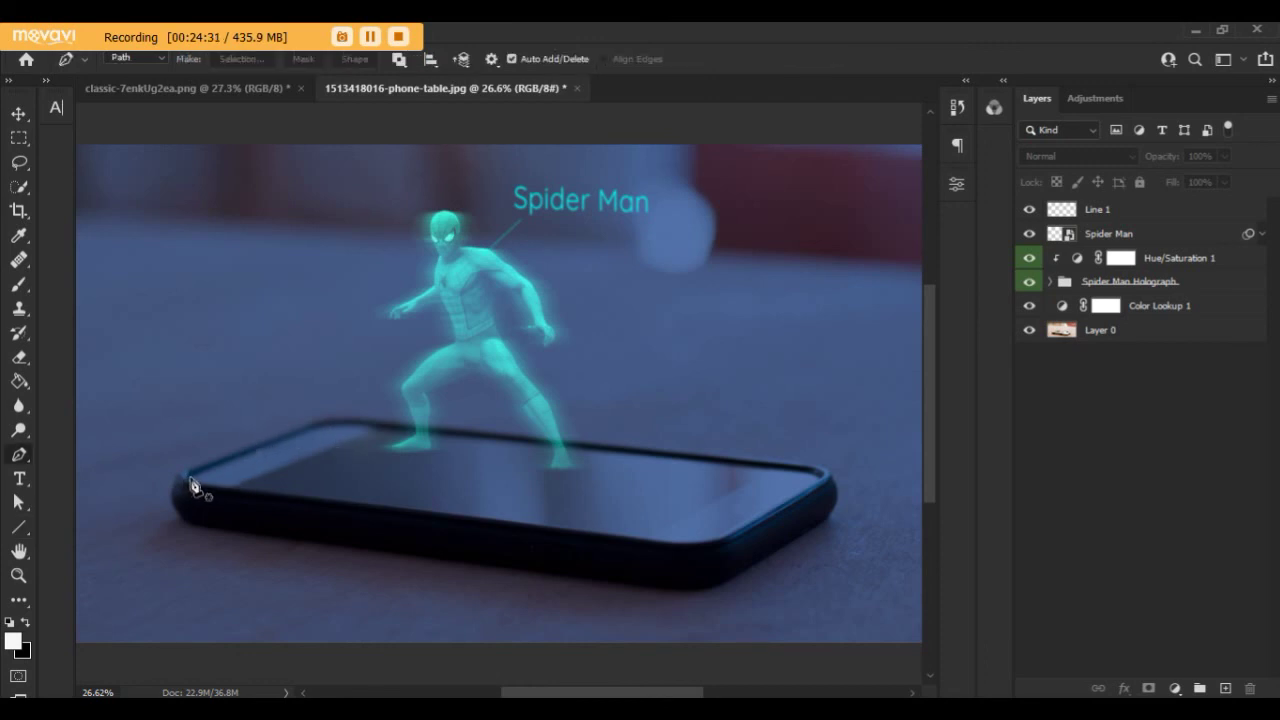
{"action": "left_click", "coordinate": [190, 478]}
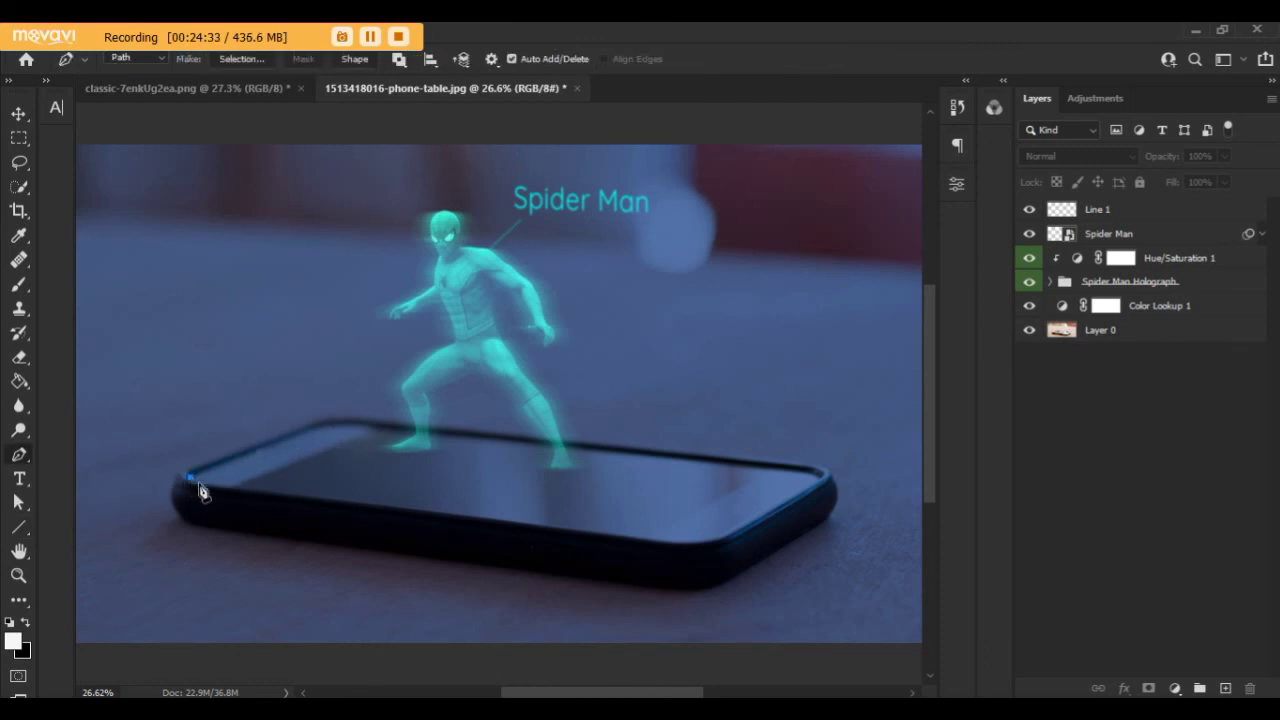
{"action": "left_click", "coordinate": [700, 544]}
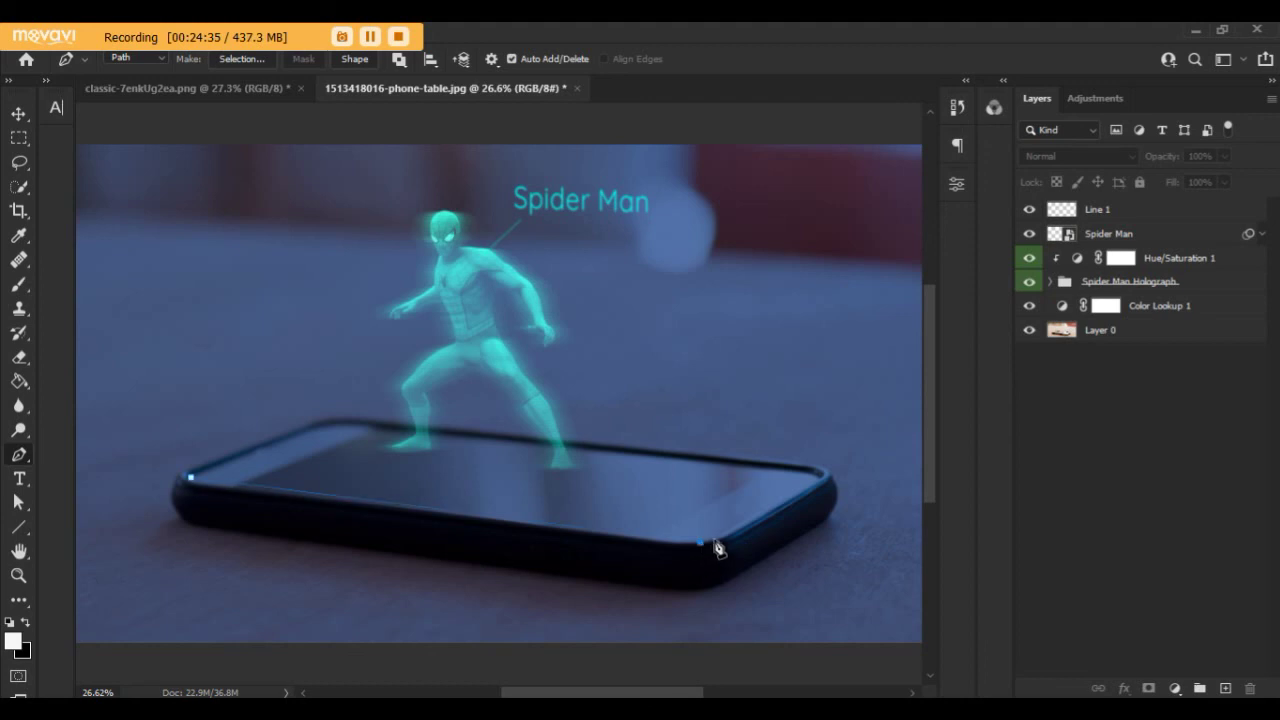
{"action": "left_click", "coordinate": [820, 482]}
{"action": "scroll", "coordinate": [850, 375], "scroll_direction": "down", "scroll_amount": 1}
{"action": "scroll", "coordinate": [850, 375], "scroll_direction": "down", "scroll_amount": 1}
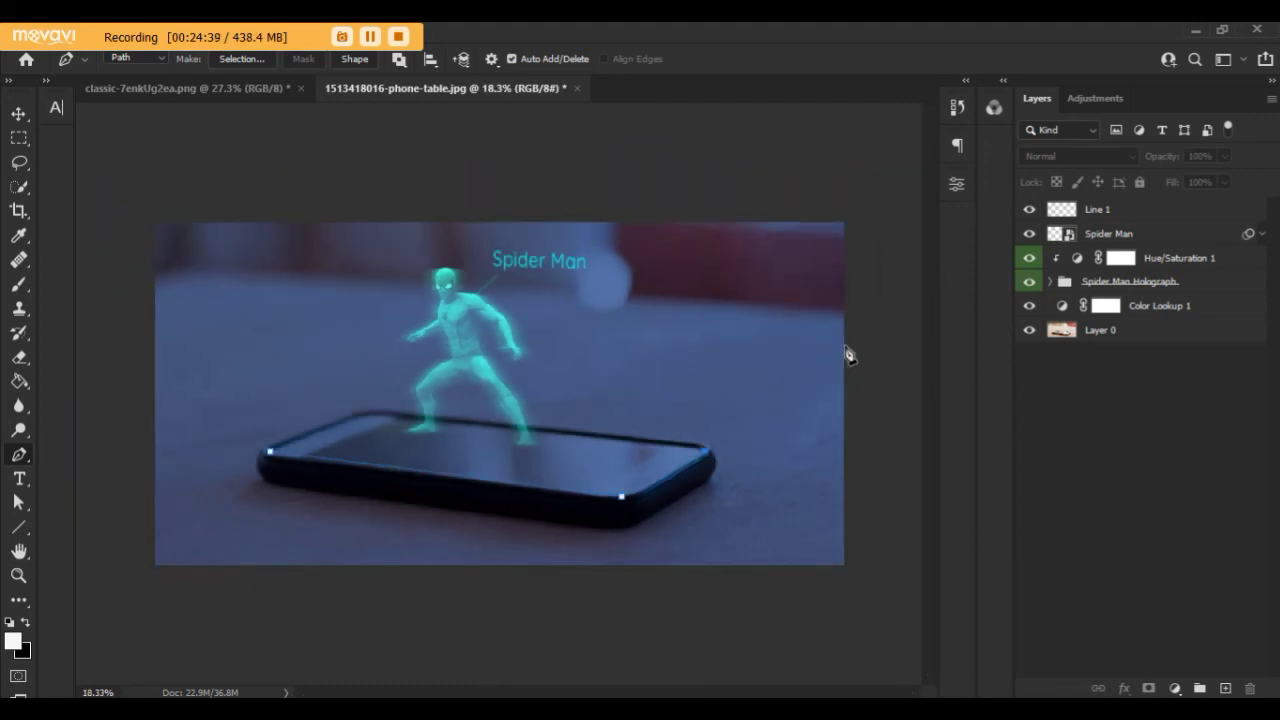
{"action": "left_click", "coordinate": [806, 202]}
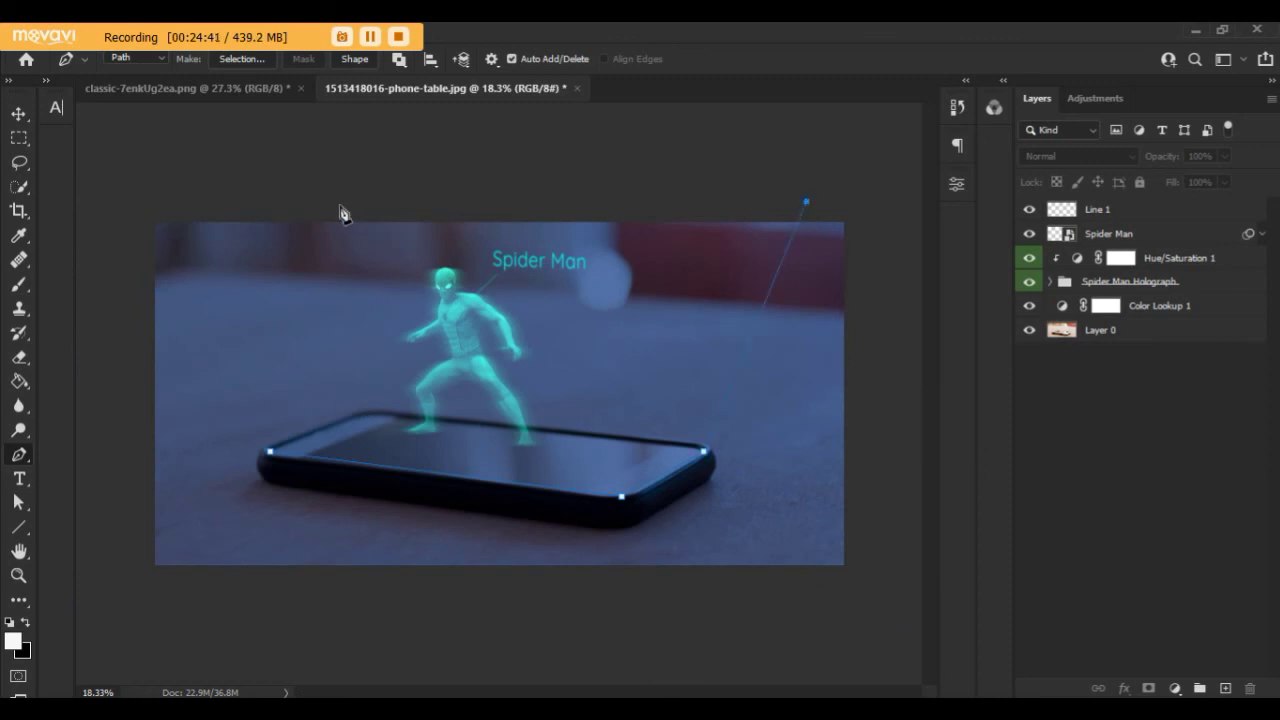
{"action": "left_click", "coordinate": [261, 188]}
{"action": "left_click", "coordinate": [198, 184]}
{"action": "left_click", "coordinate": [271, 454]}
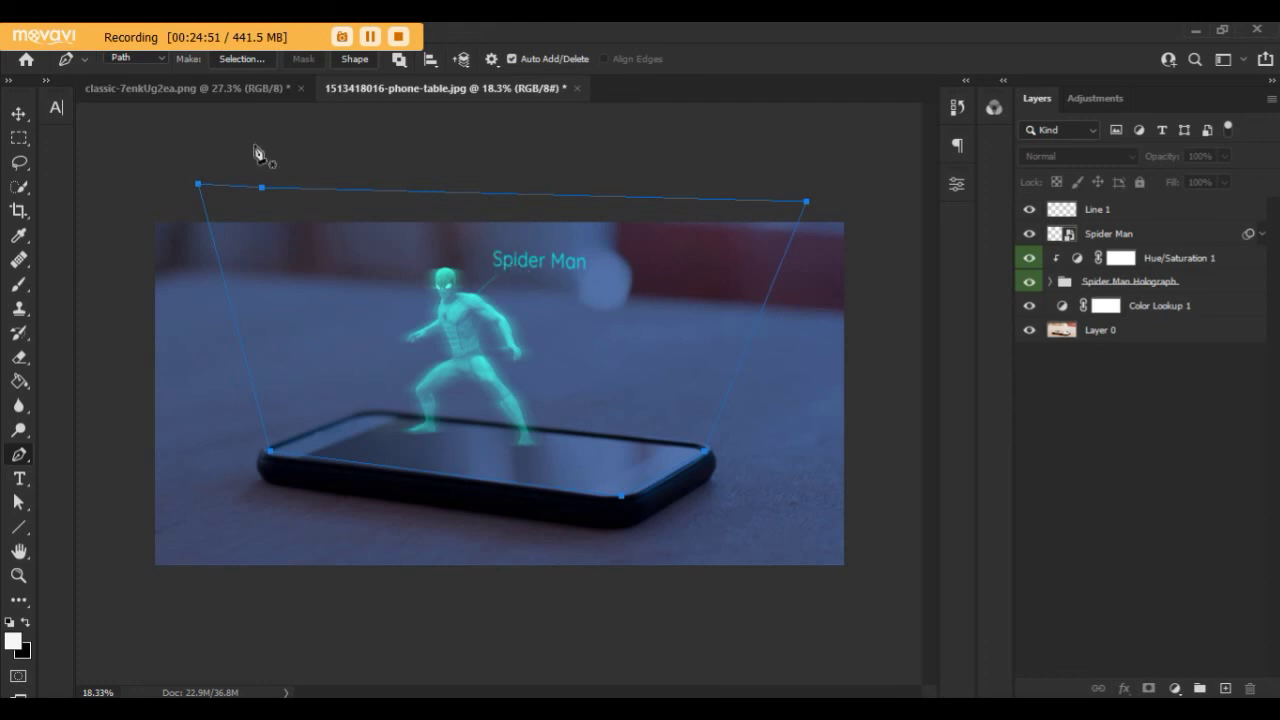
{"action": "left_click", "coordinate": [248, 60]}
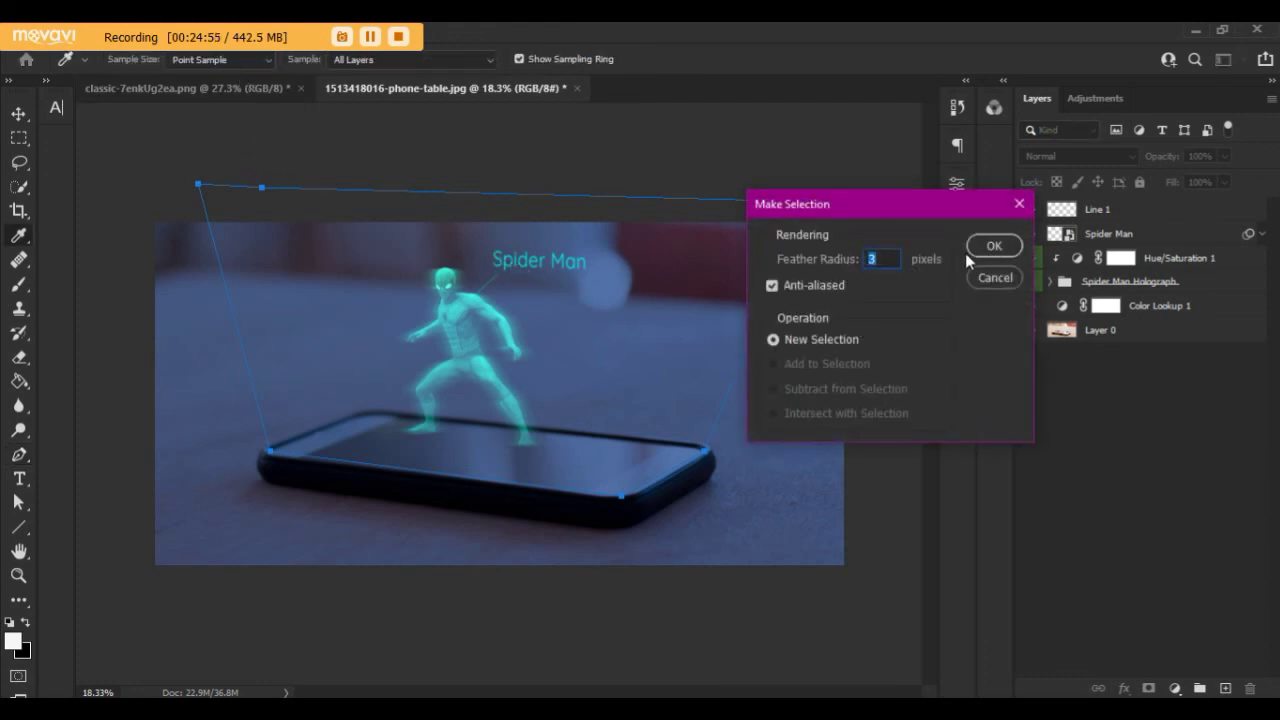
Step: Convert the beam path to a selection with 0 feather radius and add empty Layer 1
{"action": "left_click_drag", "start_coordinate": [855, 265], "coordinate": [646, 263]}
{"action": "left_click", "coordinate": [1005, 250]}
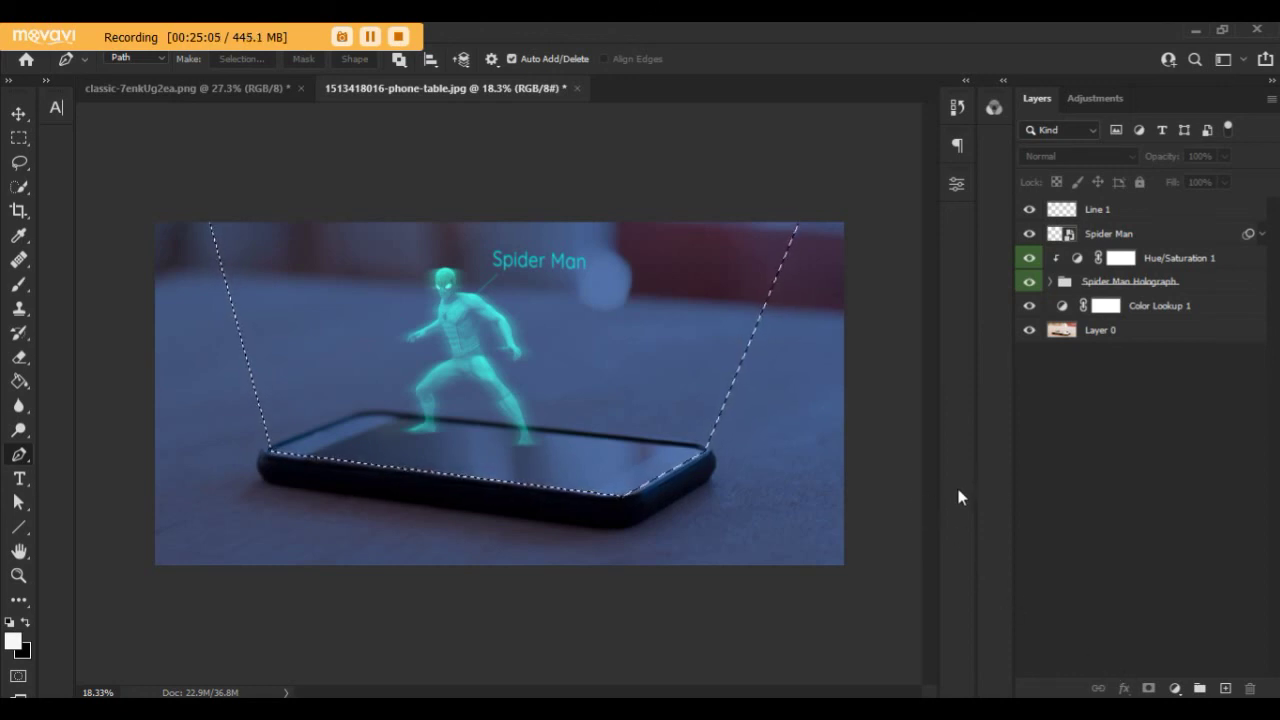
{"action": "left_click", "coordinate": [1222, 689]}
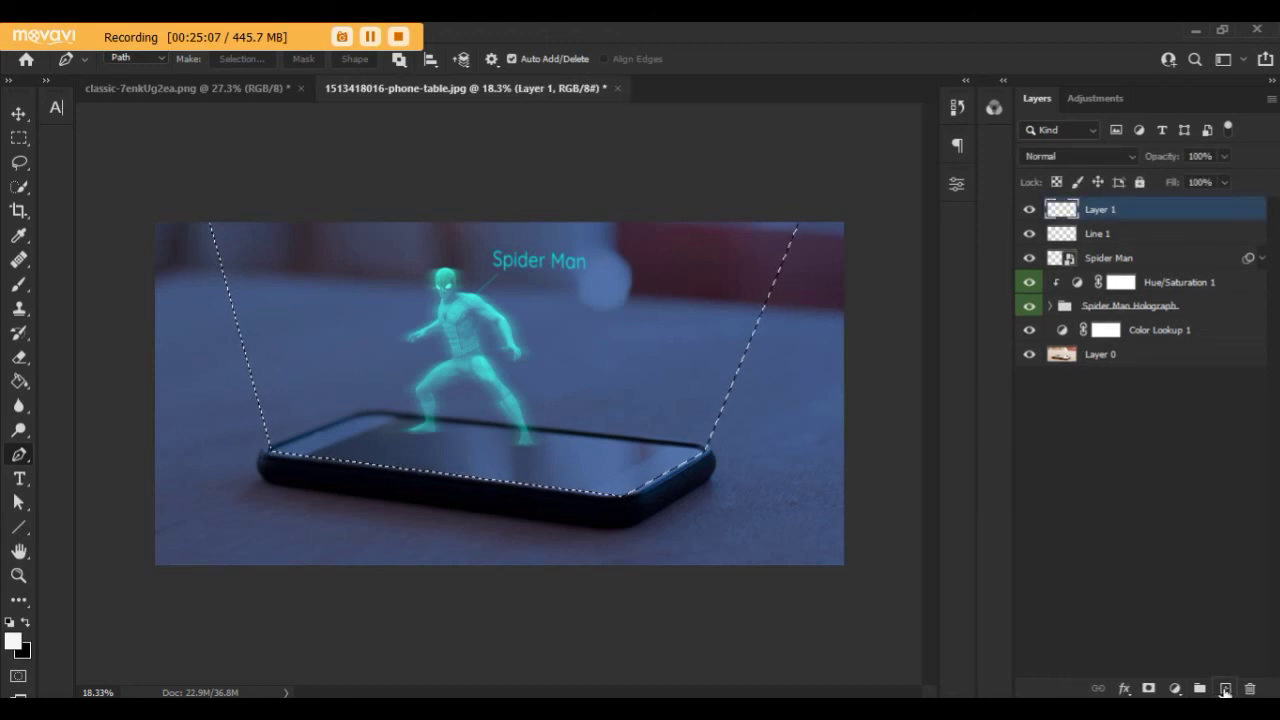
Step: Fill the beam selection on Layer 1 with cyan 00feef, then deselect
{"action": "key", "text": "shift+F5"}
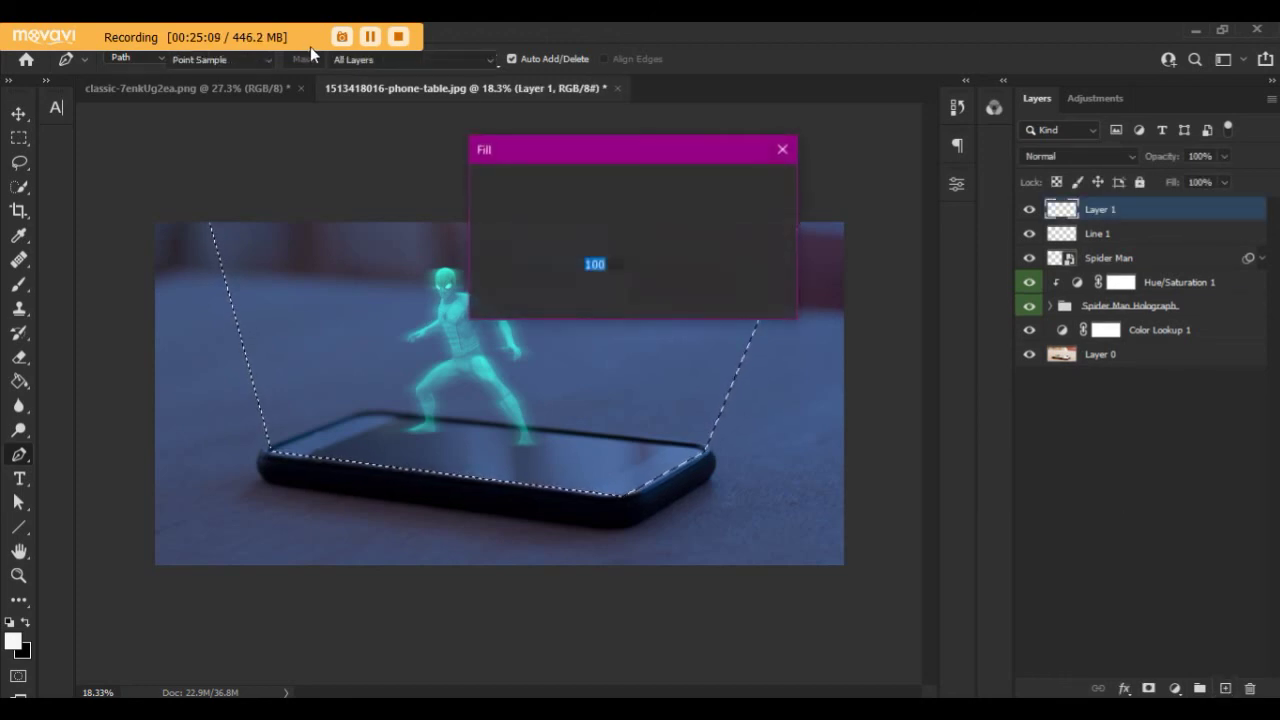
{"action": "left_click", "coordinate": [641, 185]}
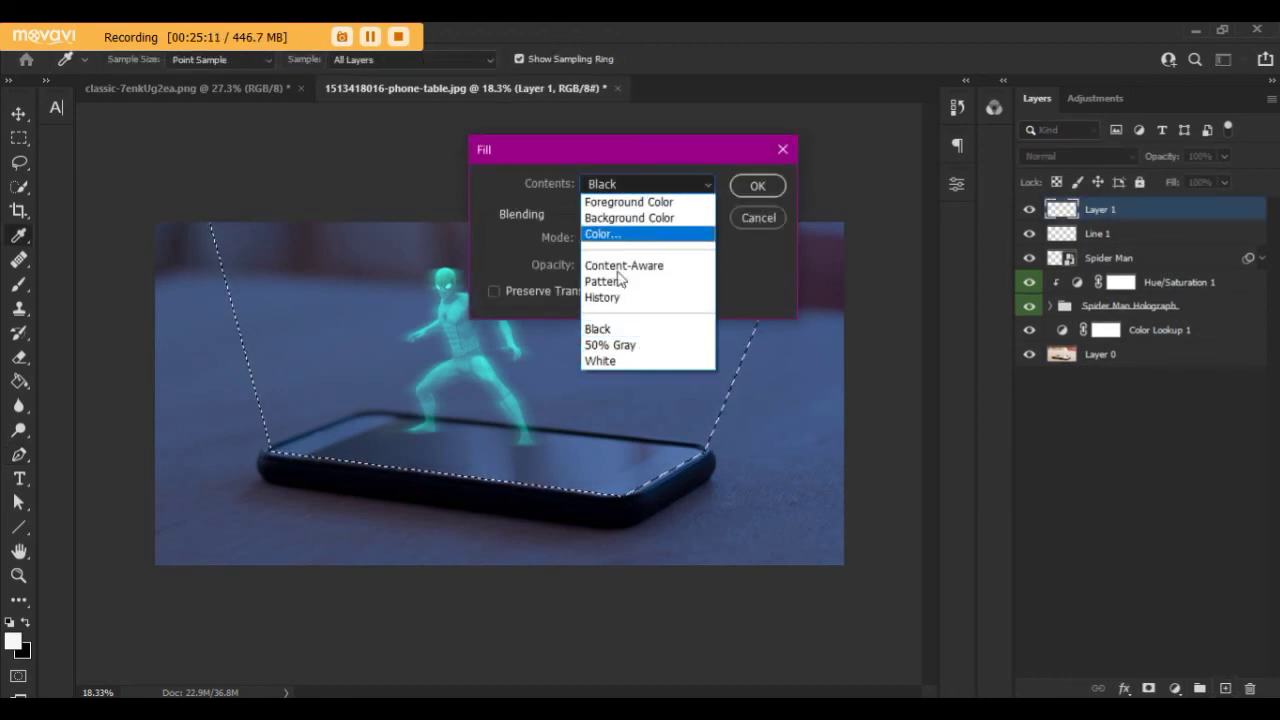
{"action": "left_click", "coordinate": [604, 234]}
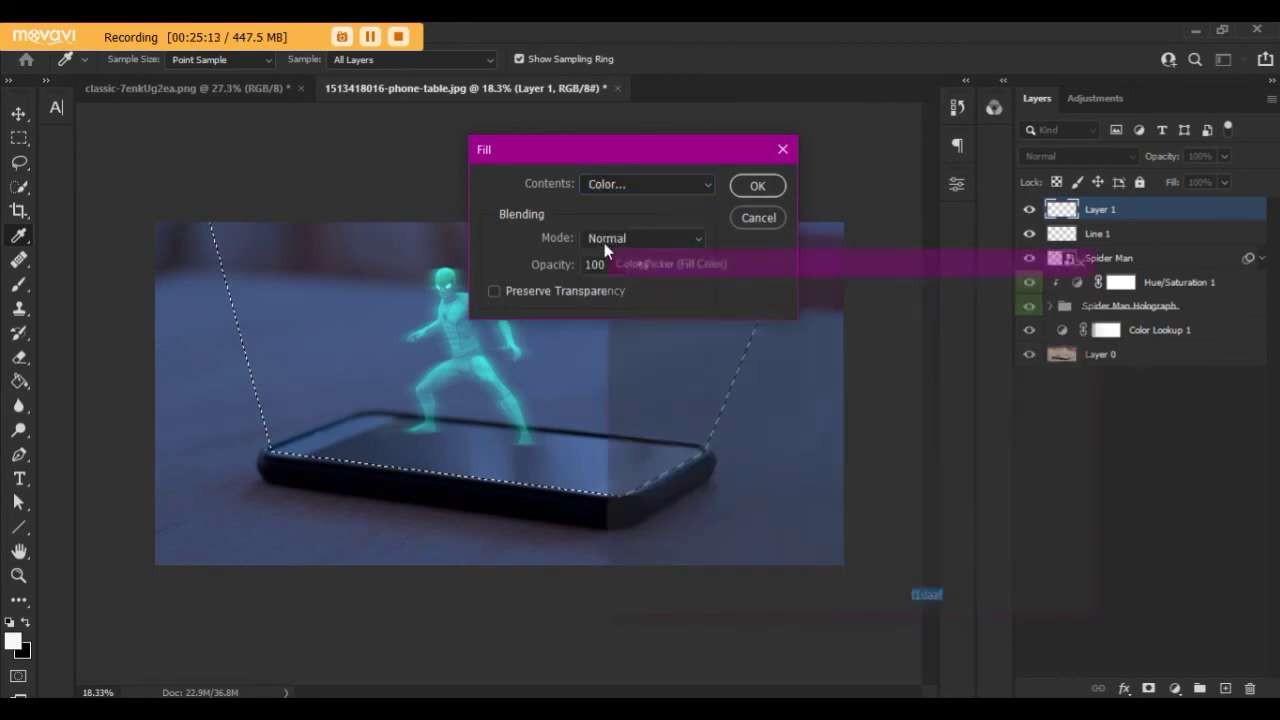
{"action": "left_click", "coordinate": [868, 437]}
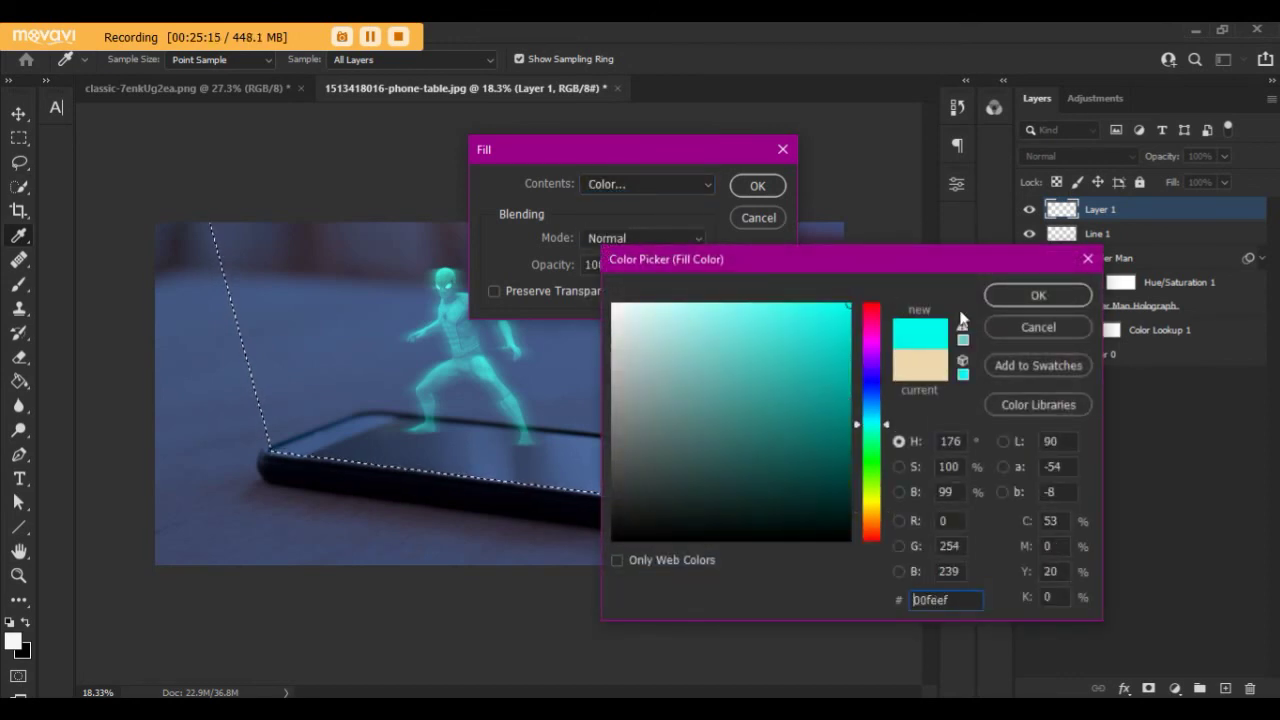
{"action": "left_click", "coordinate": [1038, 295]}
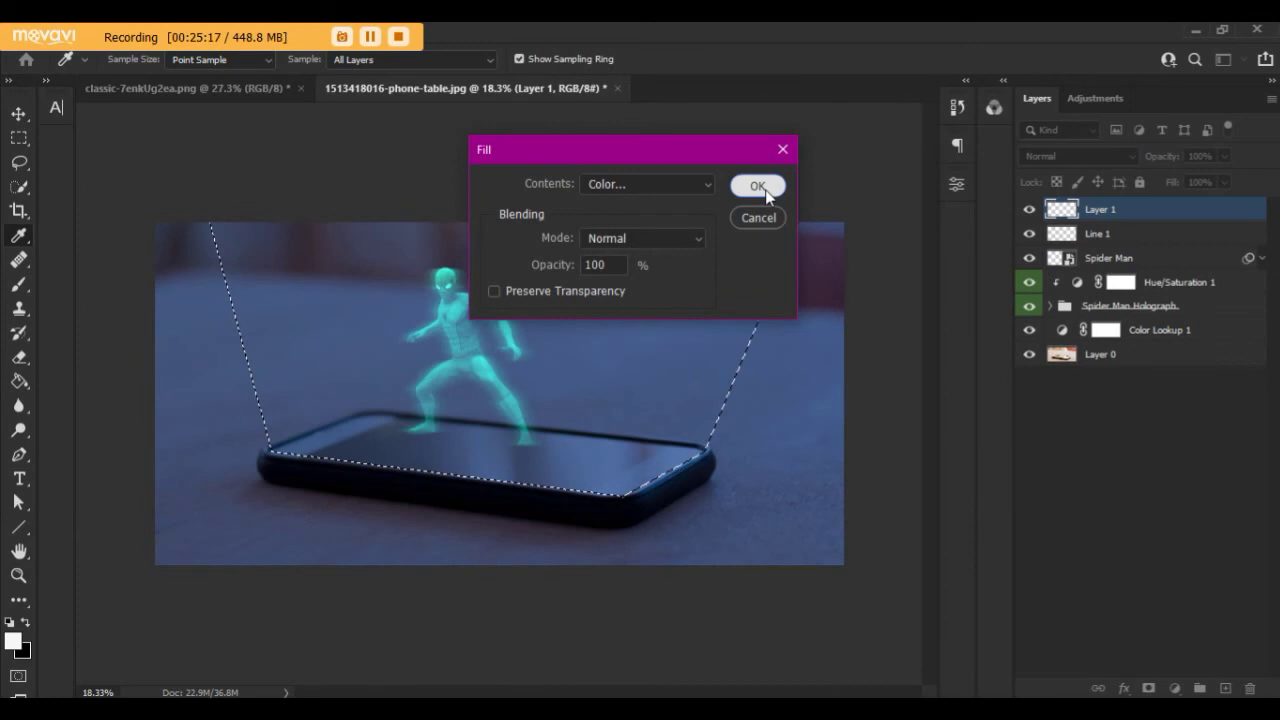
{"action": "left_click", "coordinate": [764, 189]}
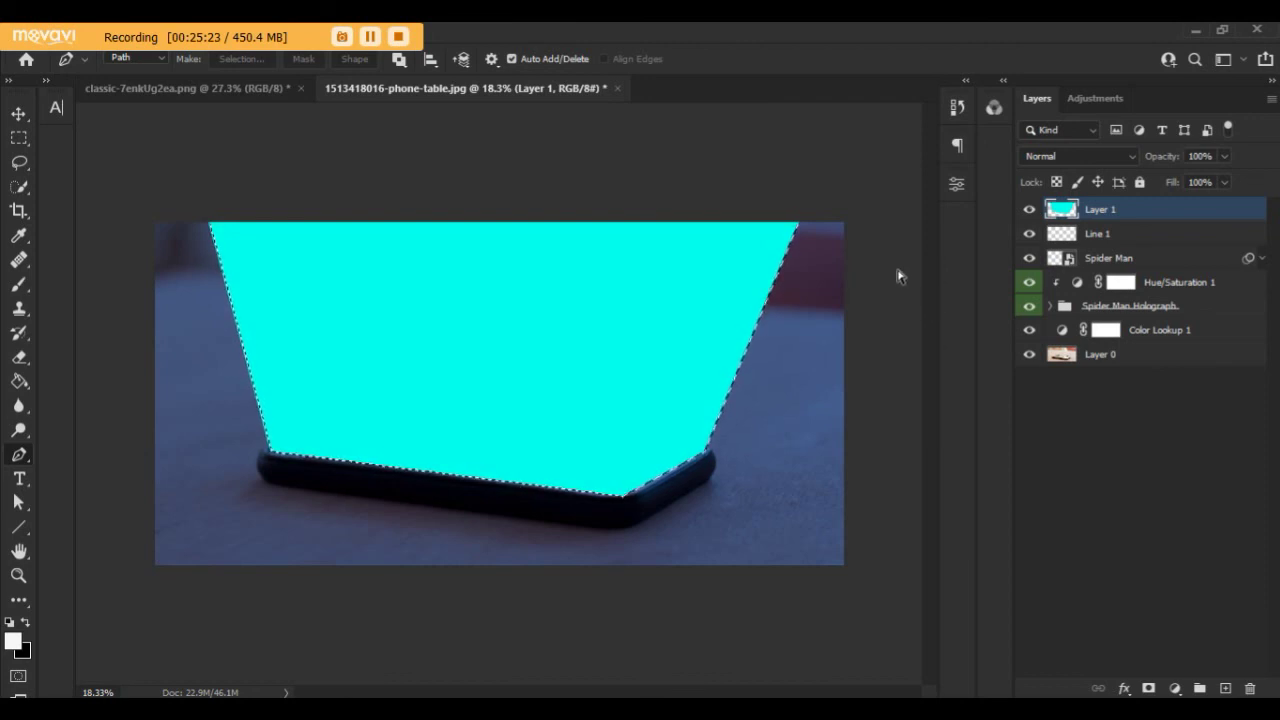
{"action": "key", "text": "ctrl+d"}
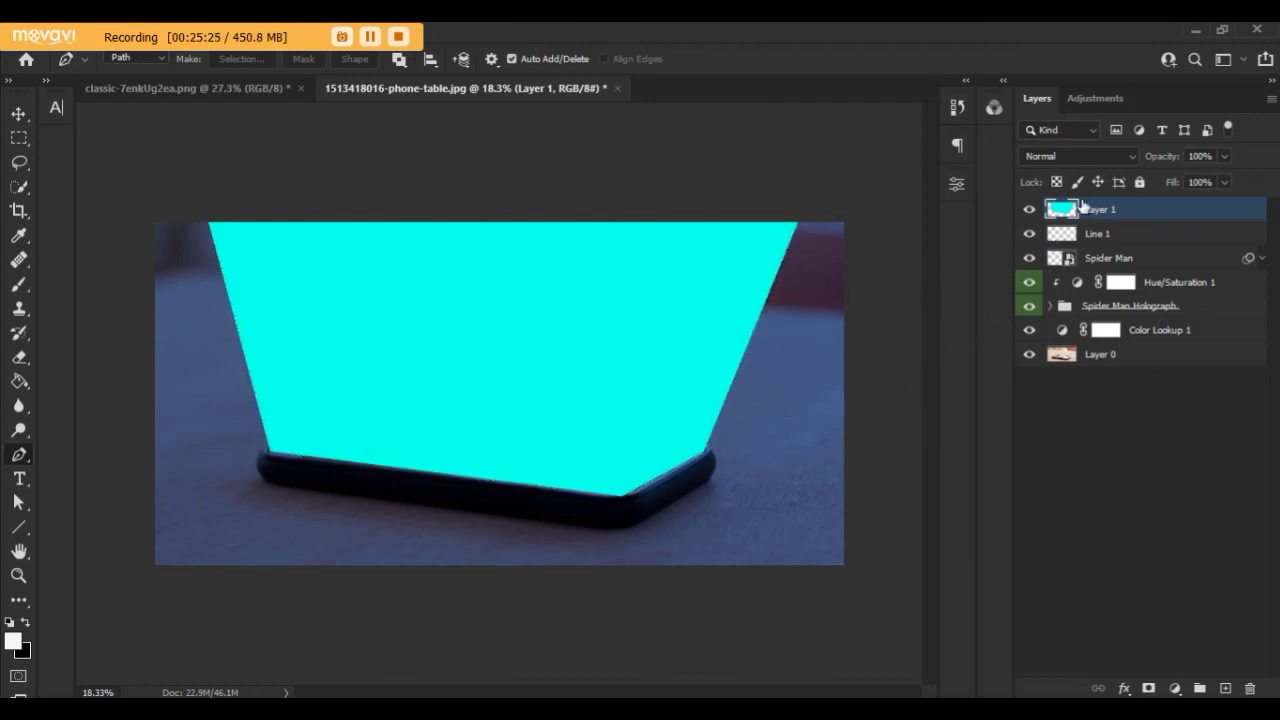
Step: Set Layer 1's blend mode to Screen so the scene shows through the cyan beam
{"action": "left_click", "coordinate": [1090, 155]}
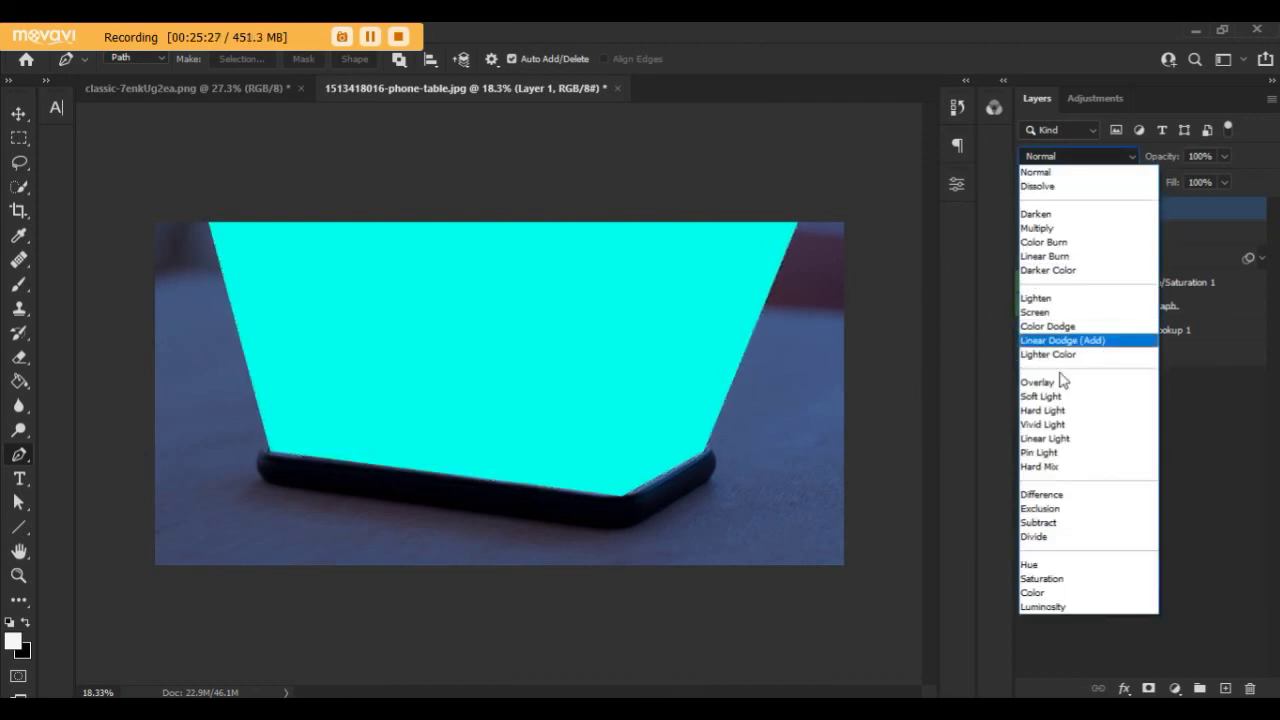
{"action": "left_click", "coordinate": [1053, 313]}
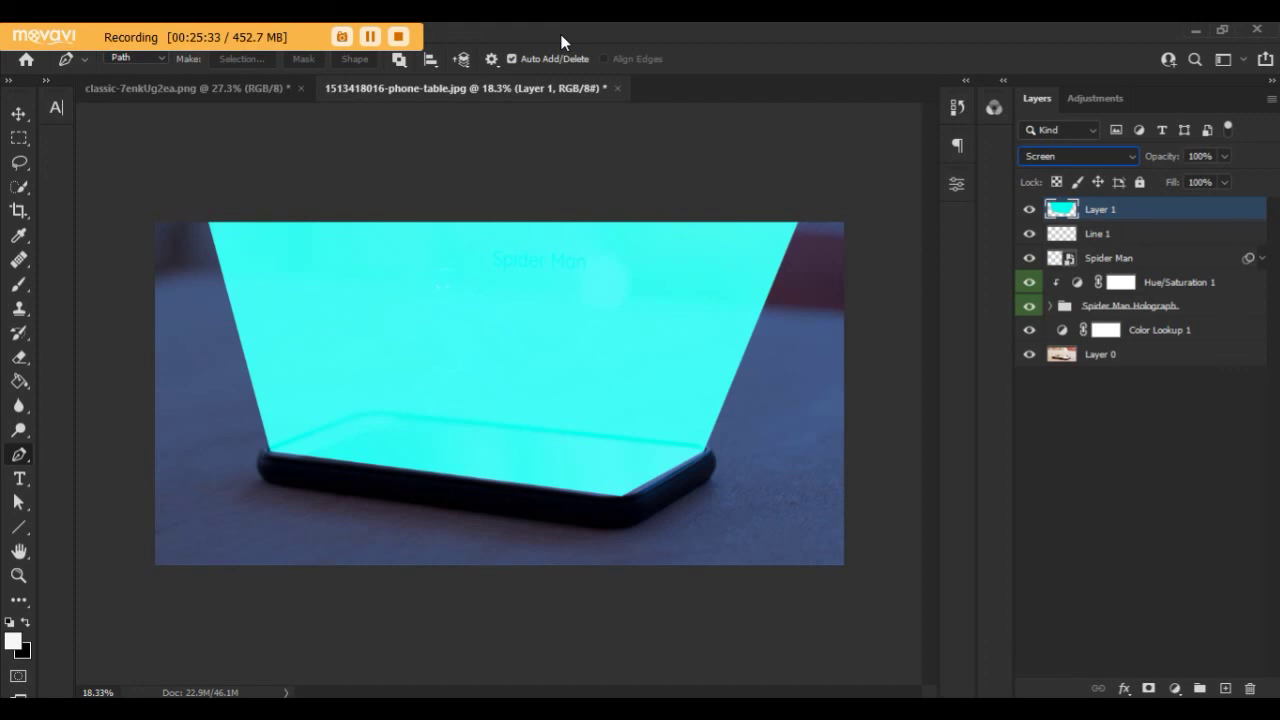
{"action": "left_click", "coordinate": [268, 79]}
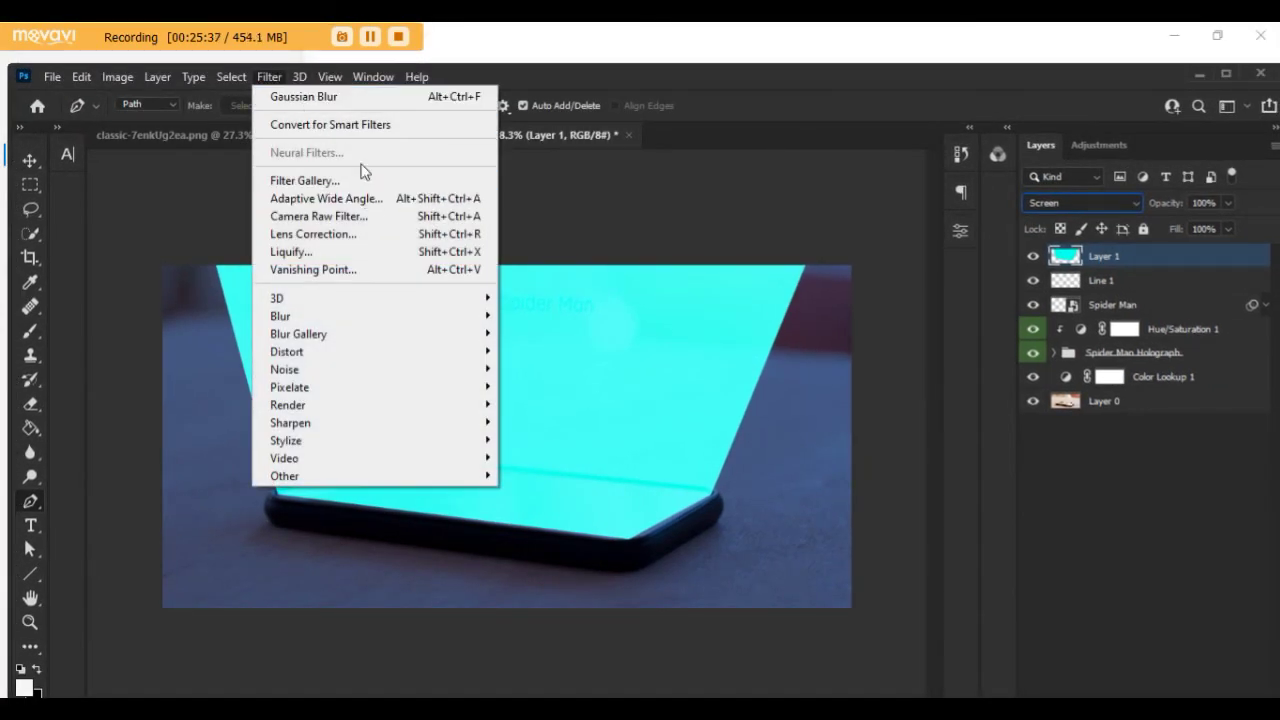
{"action": "mouse_move", "coordinate": [370, 316]}
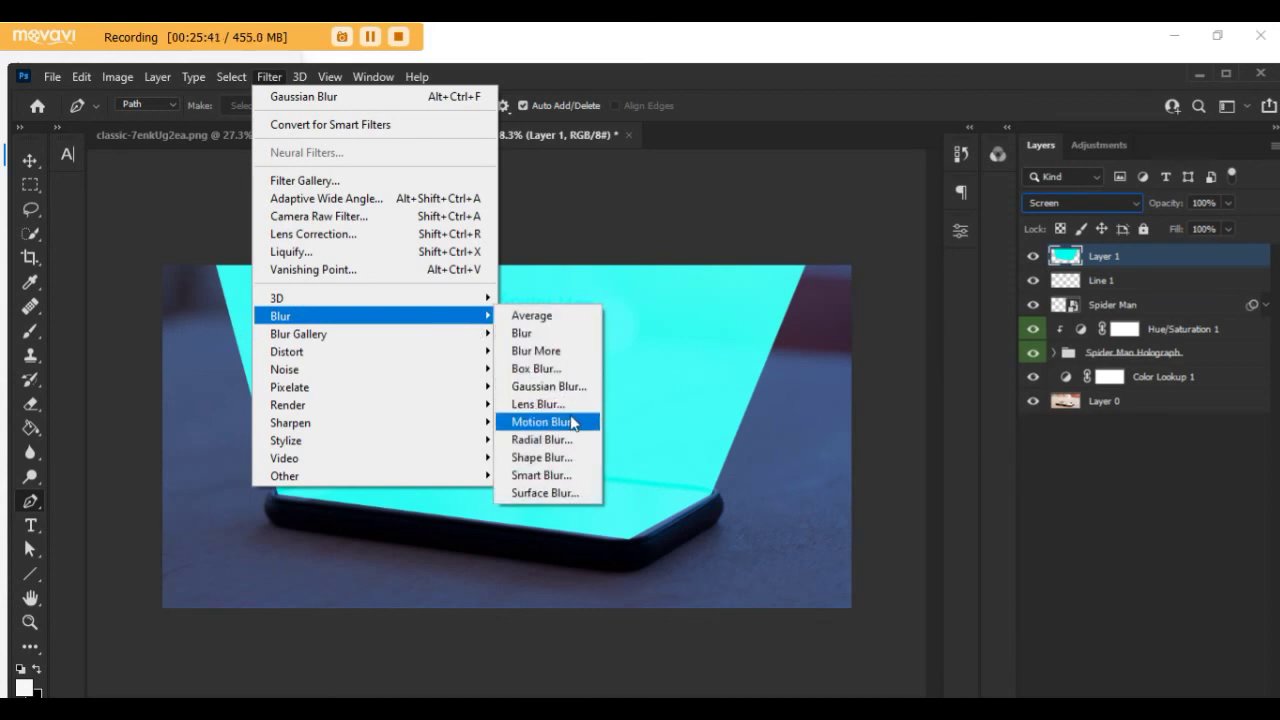
Step: Try a 1115-pixel Motion Blur at -80° on the beam, then cancel it
{"action": "left_click", "coordinate": [545, 421]}
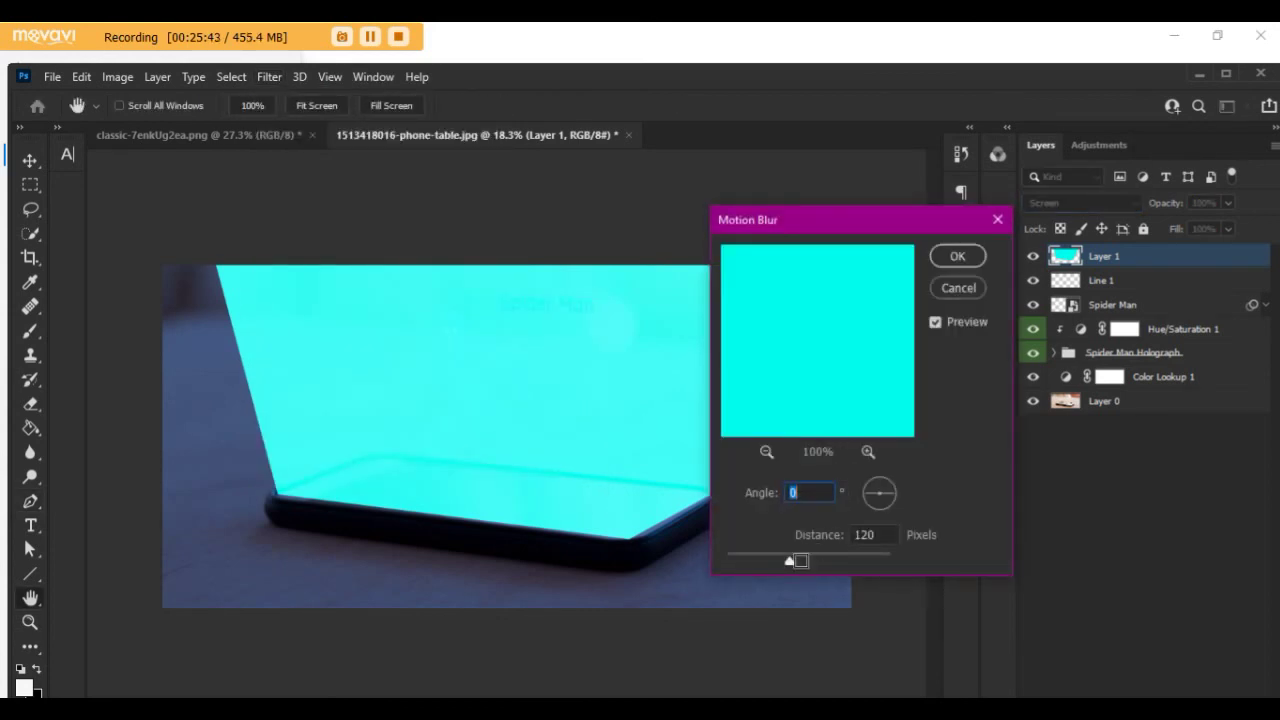
{"action": "left_click_drag", "start_coordinate": [803, 561], "coordinate": [864, 565]}
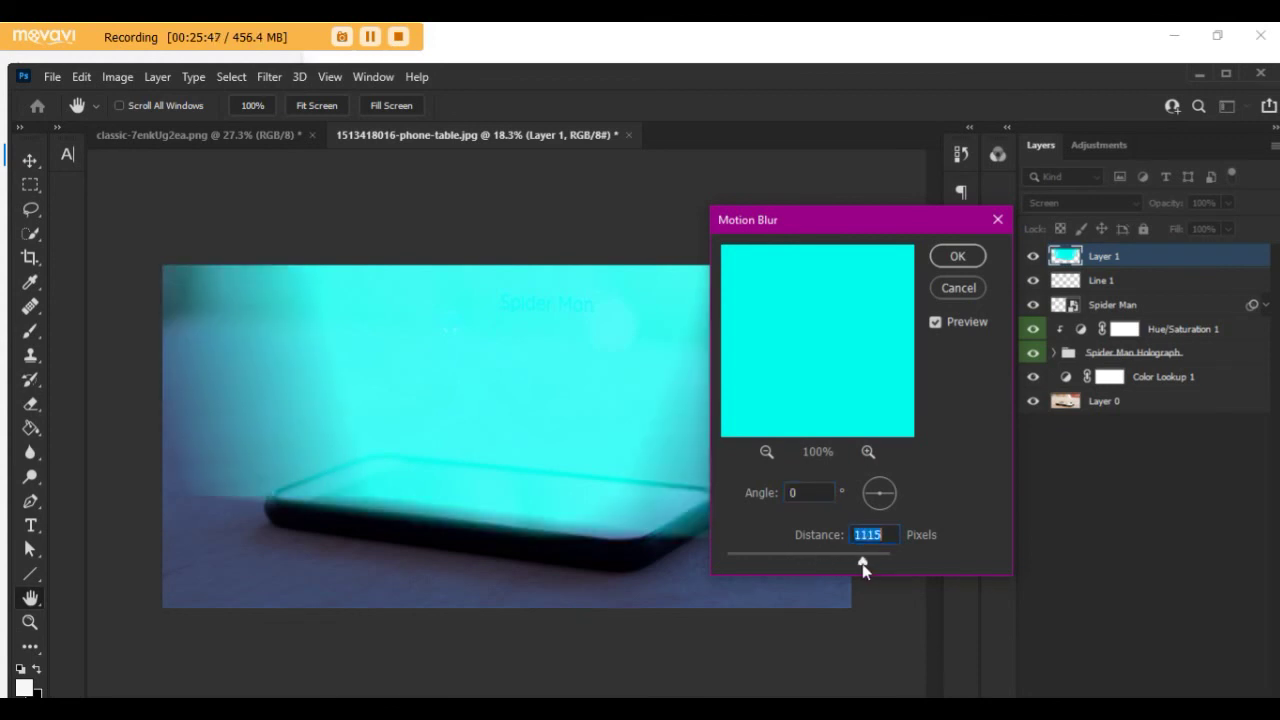
{"action": "mouse_move", "coordinate": [900, 497]}
{"action": "left_mouse_down"}
{"action": "mouse_move", "coordinate": [880, 491]}
{"action": "mouse_move", "coordinate": [884, 511]}
{"action": "left_mouse_up"}
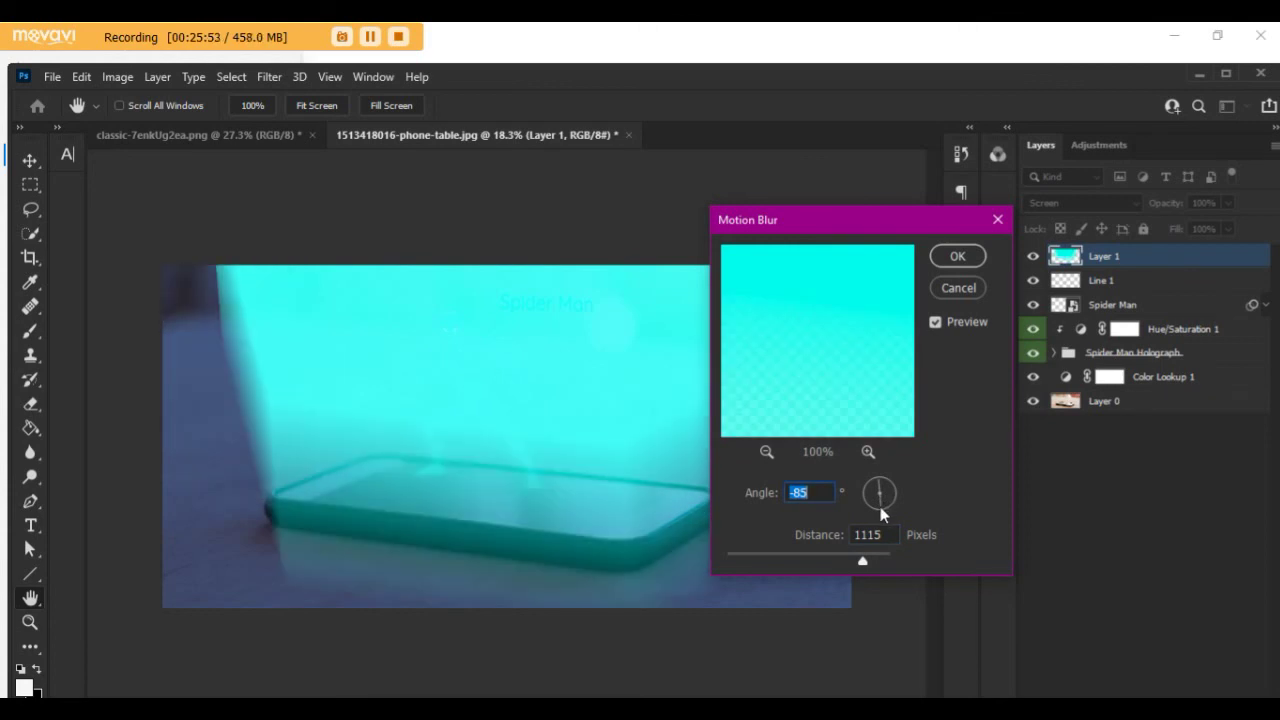
{"action": "left_click", "coordinate": [881, 508]}
{"action": "left_click_drag", "start_coordinate": [874, 487], "coordinate": [885, 503]}
{"action": "left_click", "coordinate": [876, 508]}
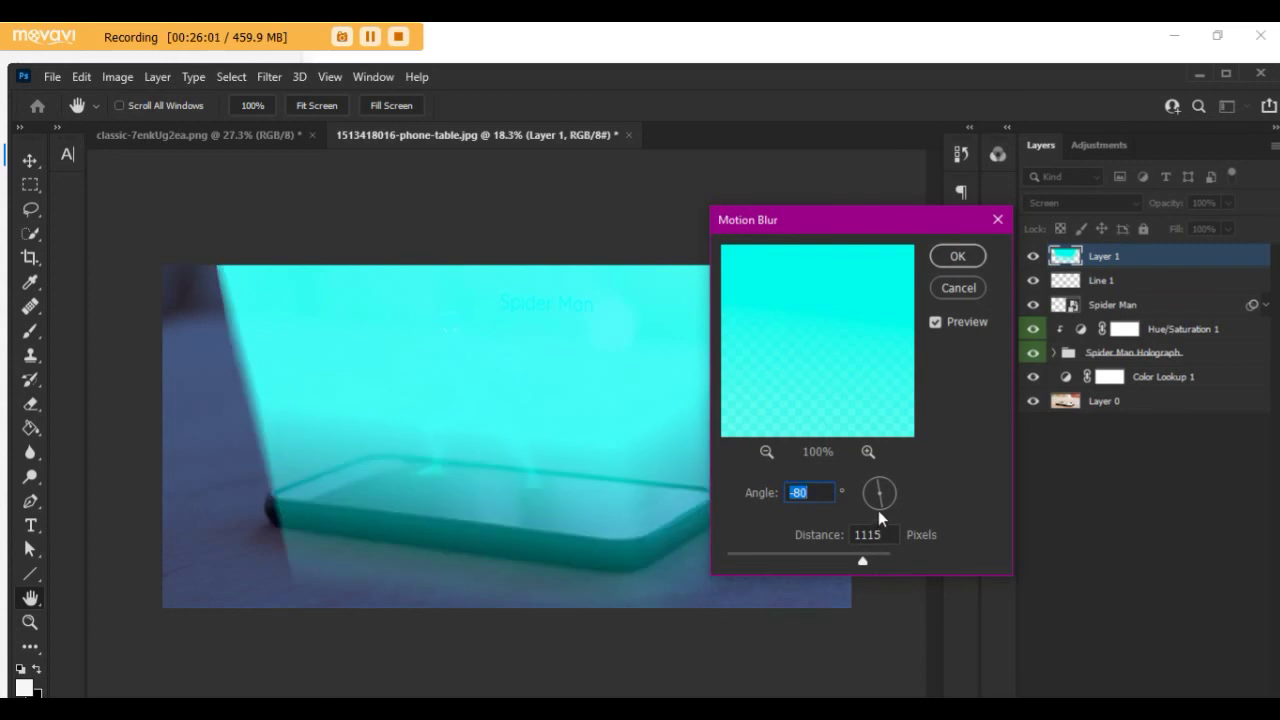
{"action": "left_click", "coordinate": [965, 286]}
{"action": "key", "text": "p"}
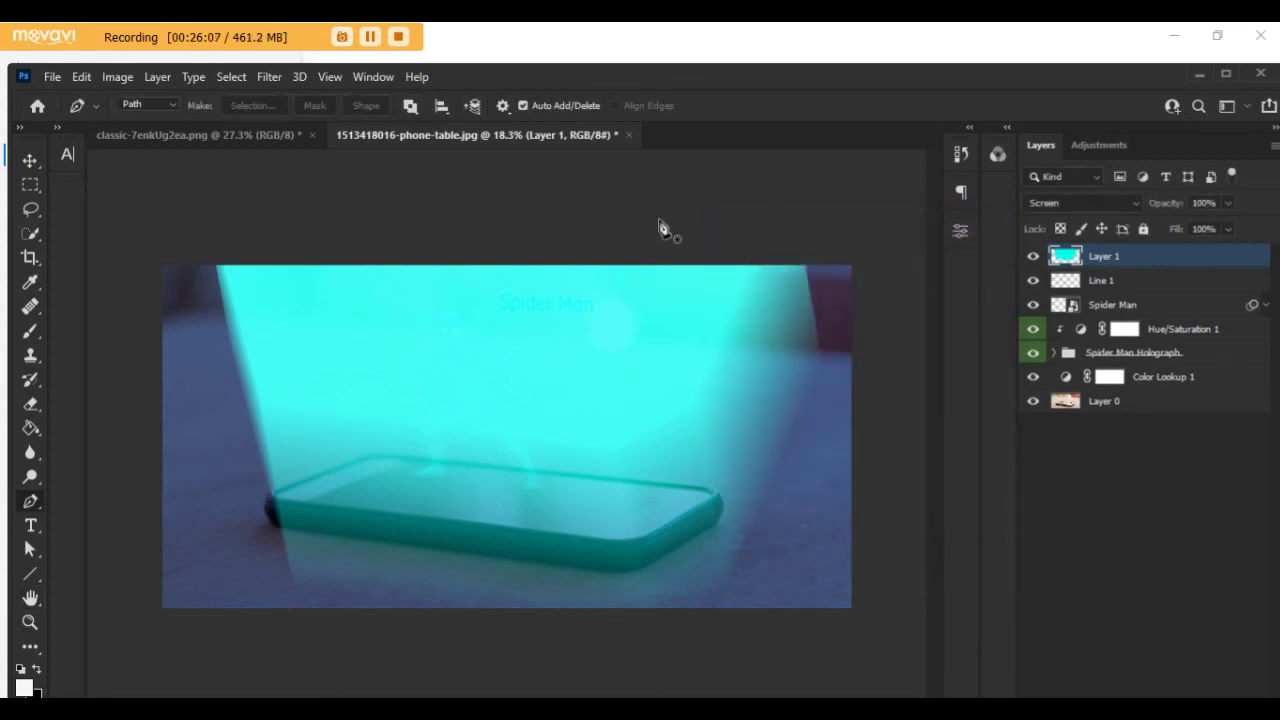
{"action": "left_click", "coordinate": [270, 77]}
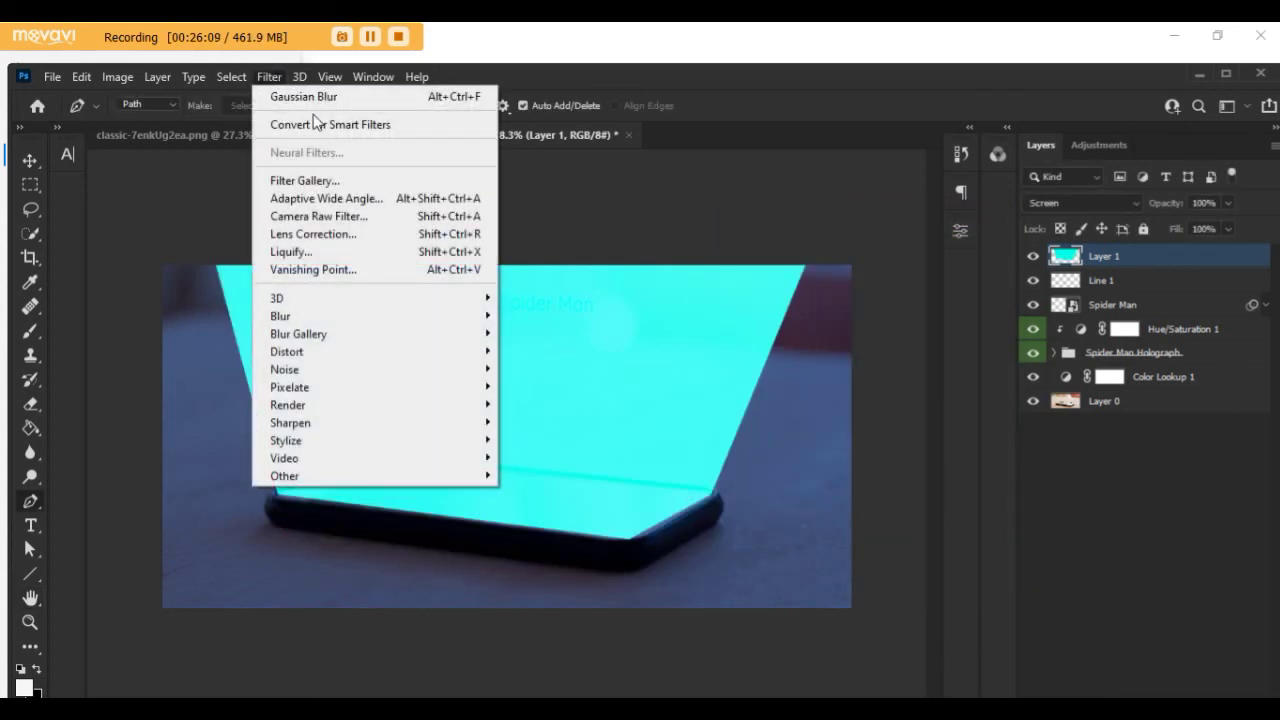
Step: Apply a Gaussian Blur of about 159 pixels radius to the cyan beam on Layer 1
{"action": "key", "text": "Escape"}
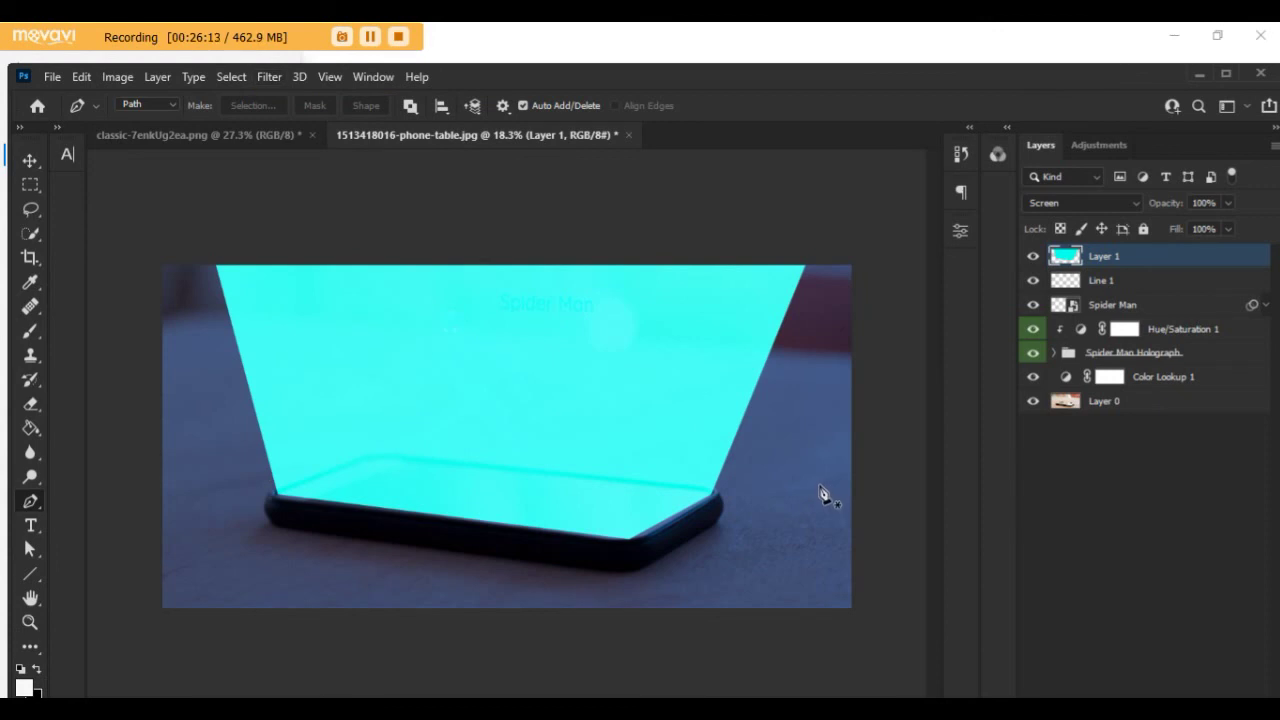
{"action": "left_click", "coordinate": [269, 77]}
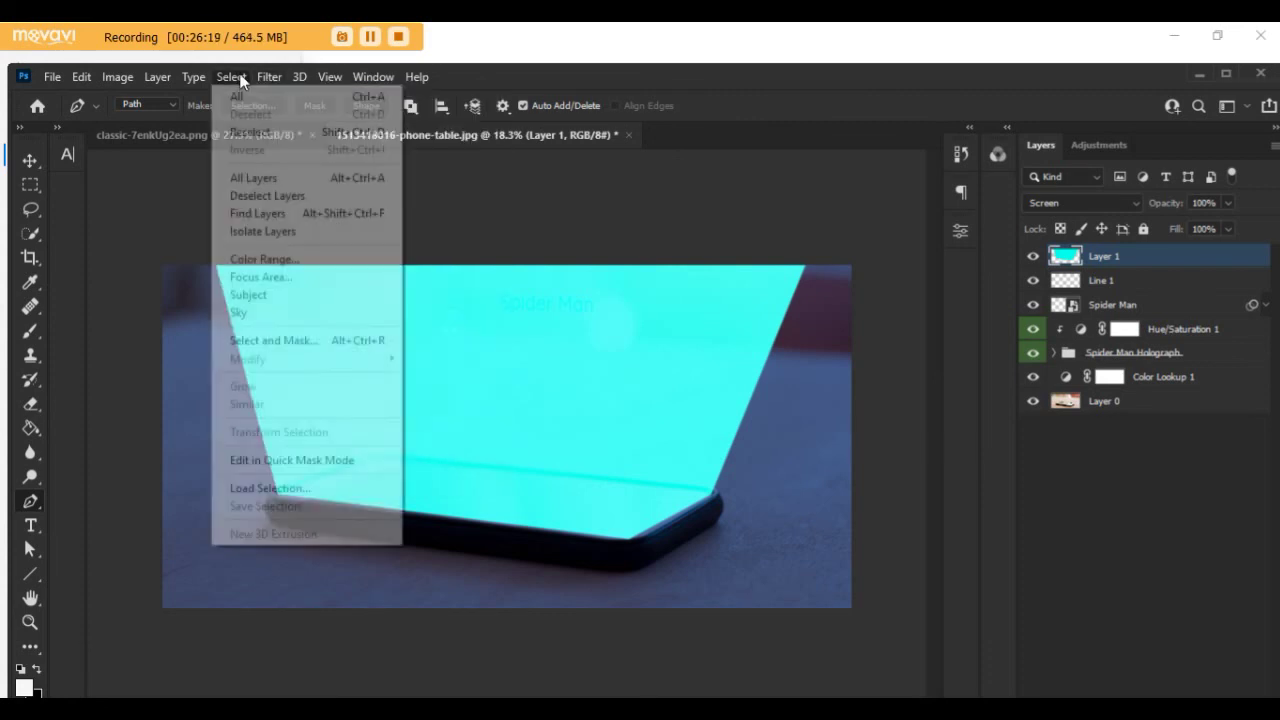
{"action": "mouse_move", "coordinate": [300, 316]}
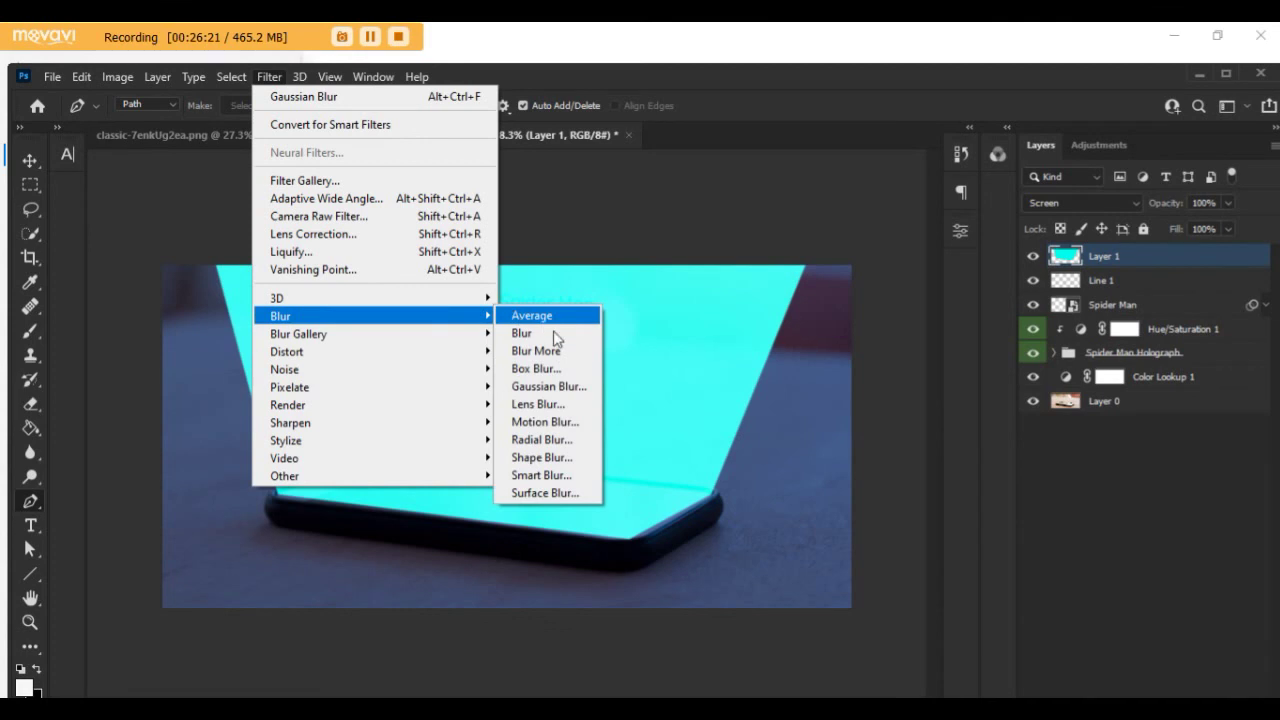
{"action": "left_click", "coordinate": [555, 383]}
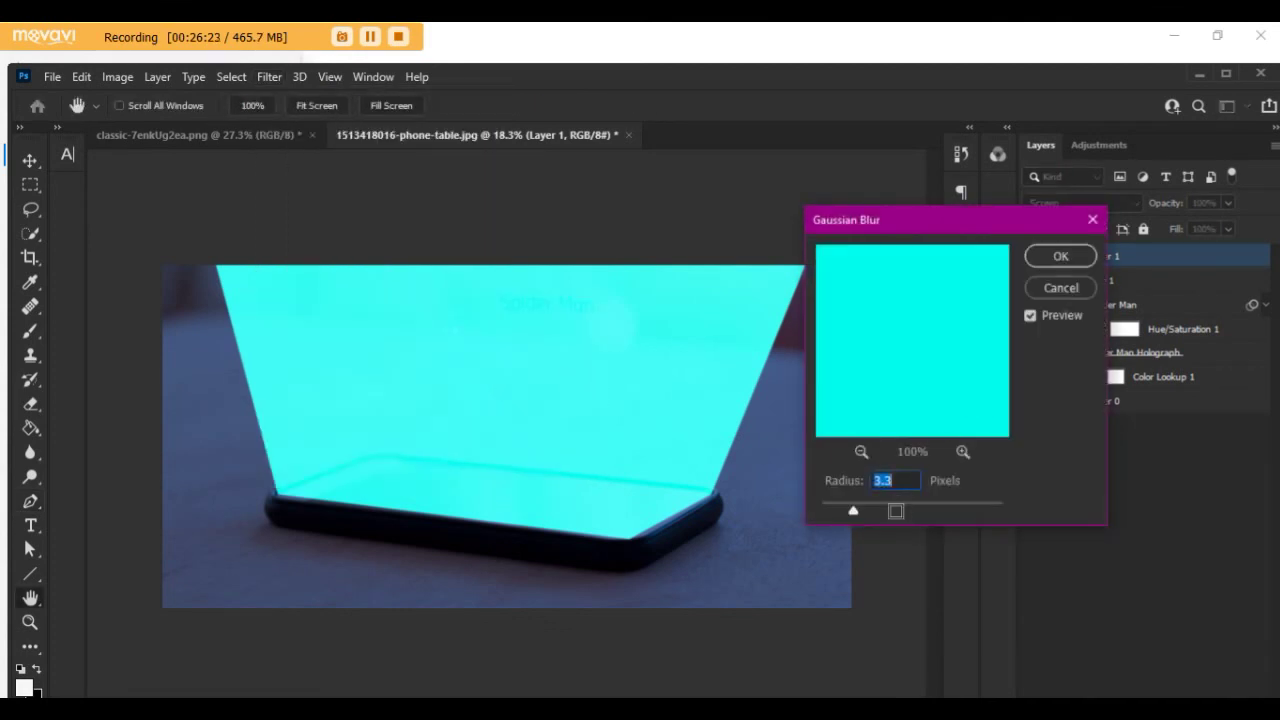
{"action": "mouse_move", "coordinate": [896, 511]}
{"action": "left_mouse_down"}
{"action": "mouse_move", "coordinate": [884, 514]}
{"action": "mouse_move", "coordinate": [945, 507]}
{"action": "left_mouse_up"}
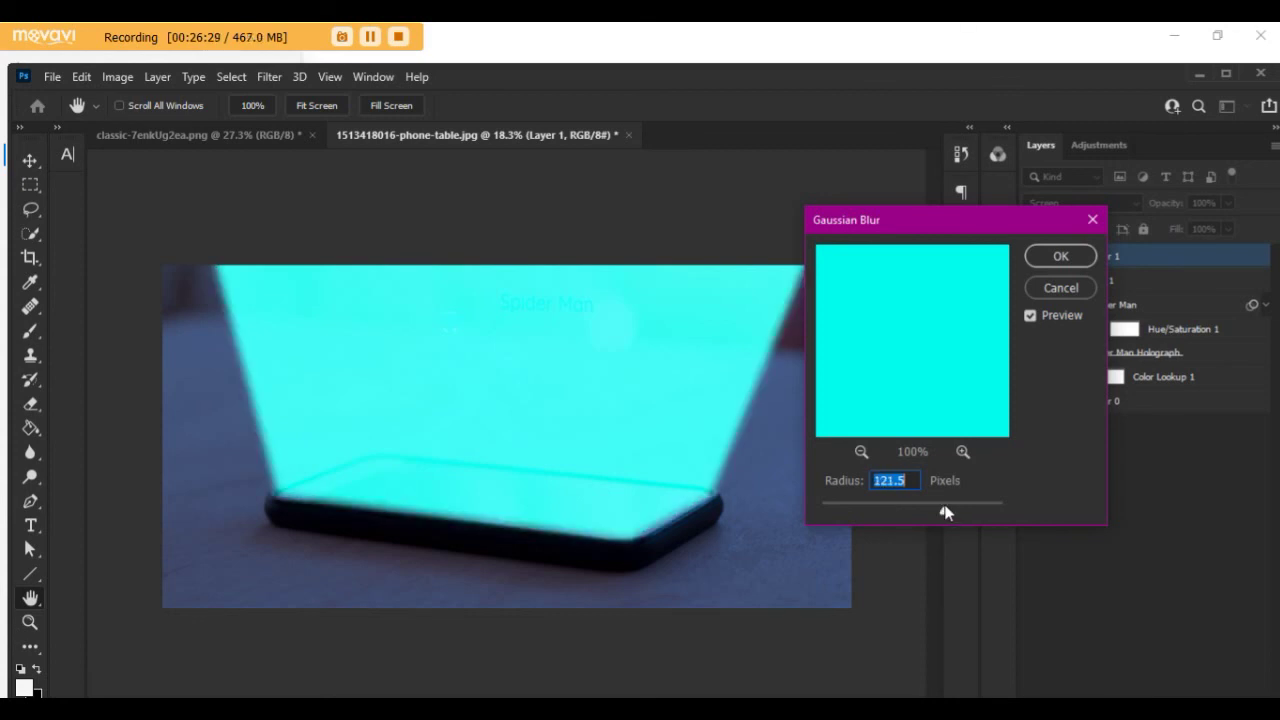
{"action": "left_click_drag", "start_coordinate": [947, 512], "coordinate": [957, 513]}
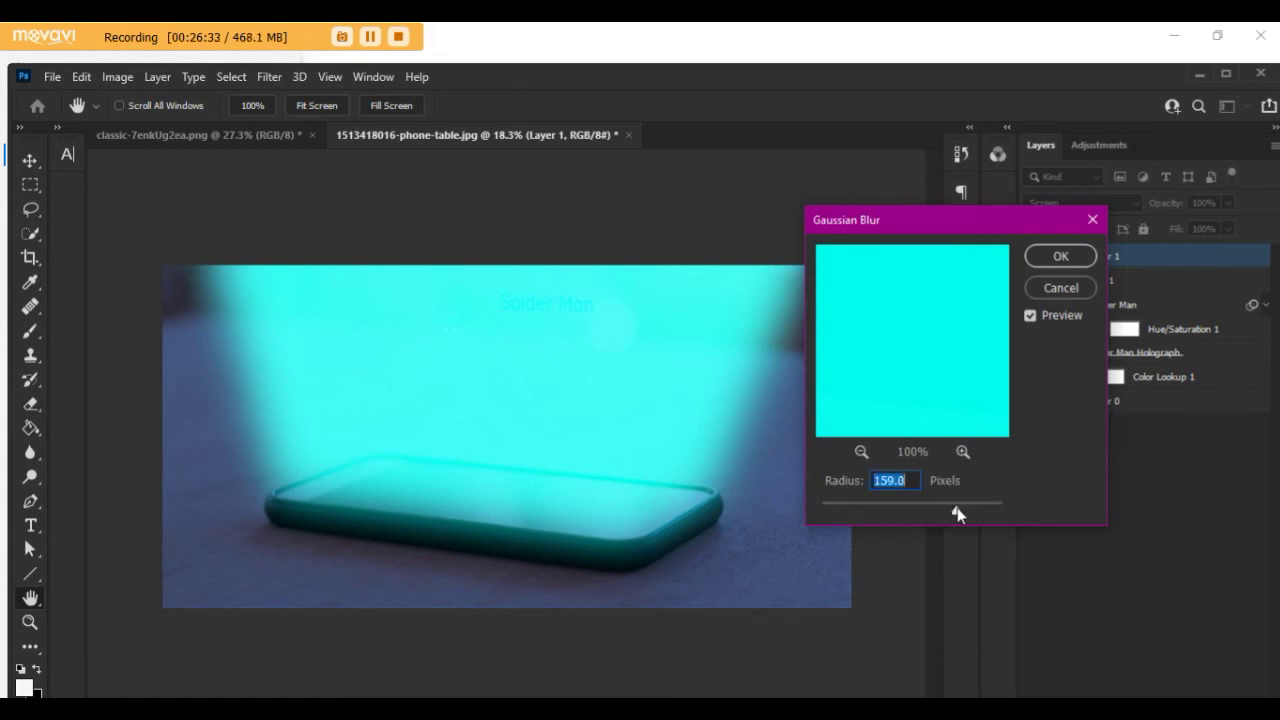
{"action": "left_click", "coordinate": [1042, 260]}
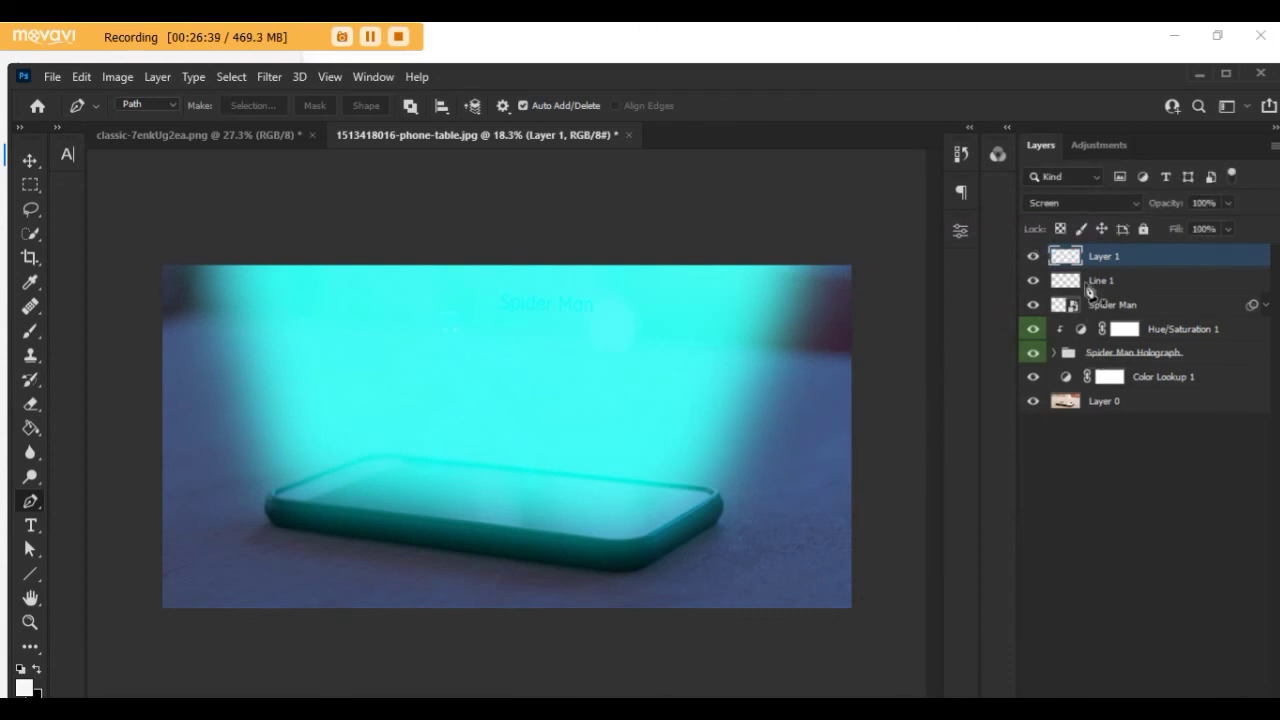
Step: Lower Layer 1's cyan beam opacity to about 53%, then deselect the layer
{"action": "mouse_move", "coordinate": [1172, 210]}
{"action": "left_mouse_down"}
{"action": "mouse_move", "coordinate": [1131, 208]}
{"action": "mouse_move", "coordinate": [1108, 278]}
{"action": "left_mouse_up"}
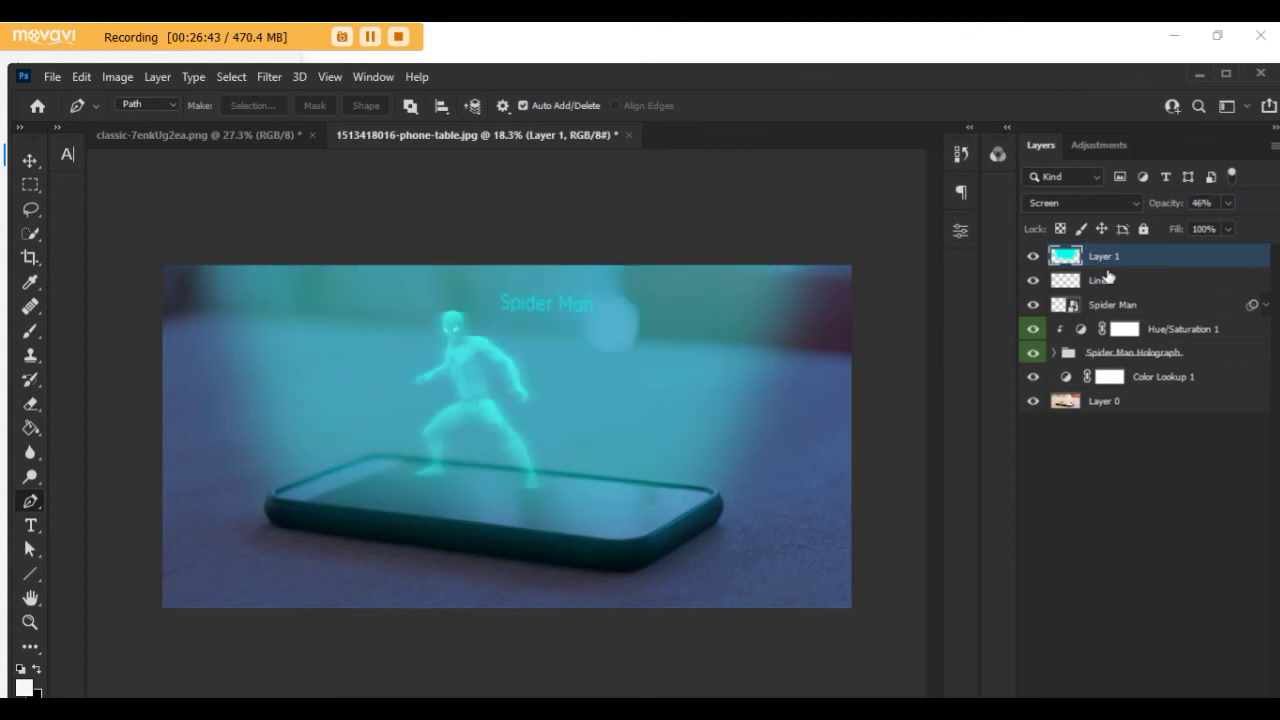
{"action": "mouse_move", "coordinate": [1172, 206]}
{"action": "left_mouse_down"}
{"action": "mouse_move", "coordinate": [1161, 206]}
{"action": "mouse_move", "coordinate": [1183, 206]}
{"action": "left_mouse_up"}
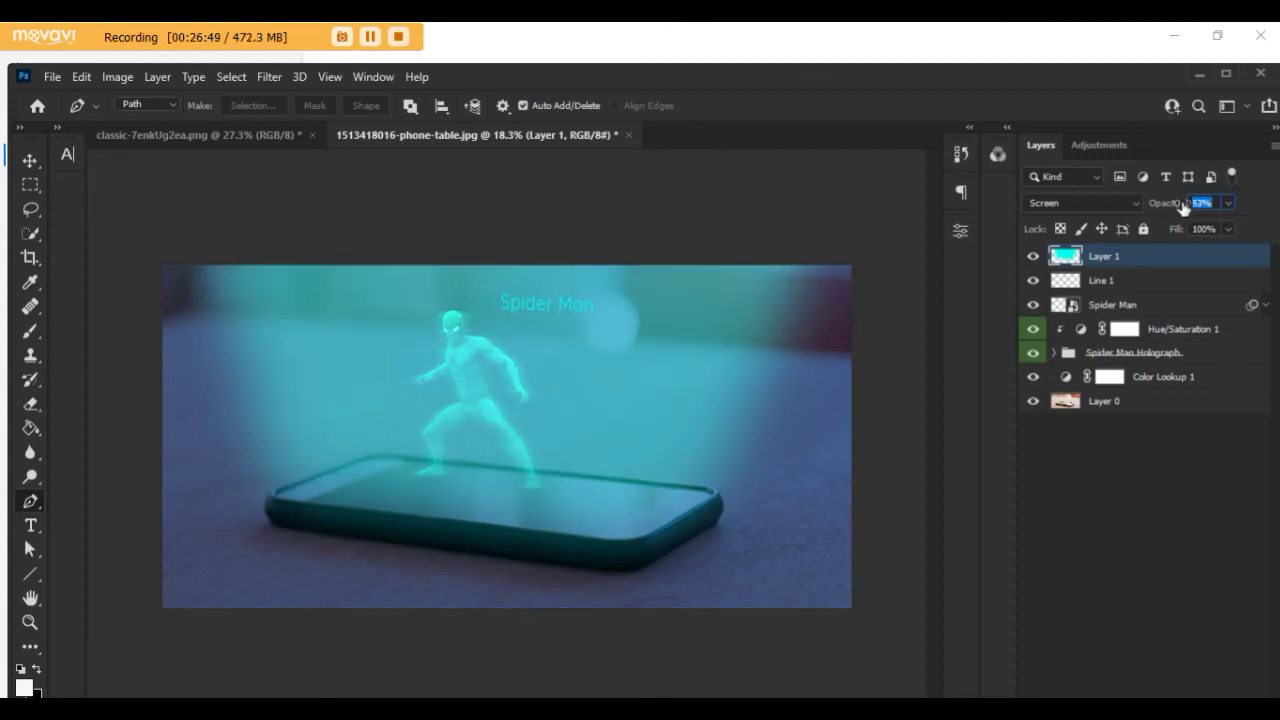
{"action": "left_click", "coordinate": [1107, 529]}
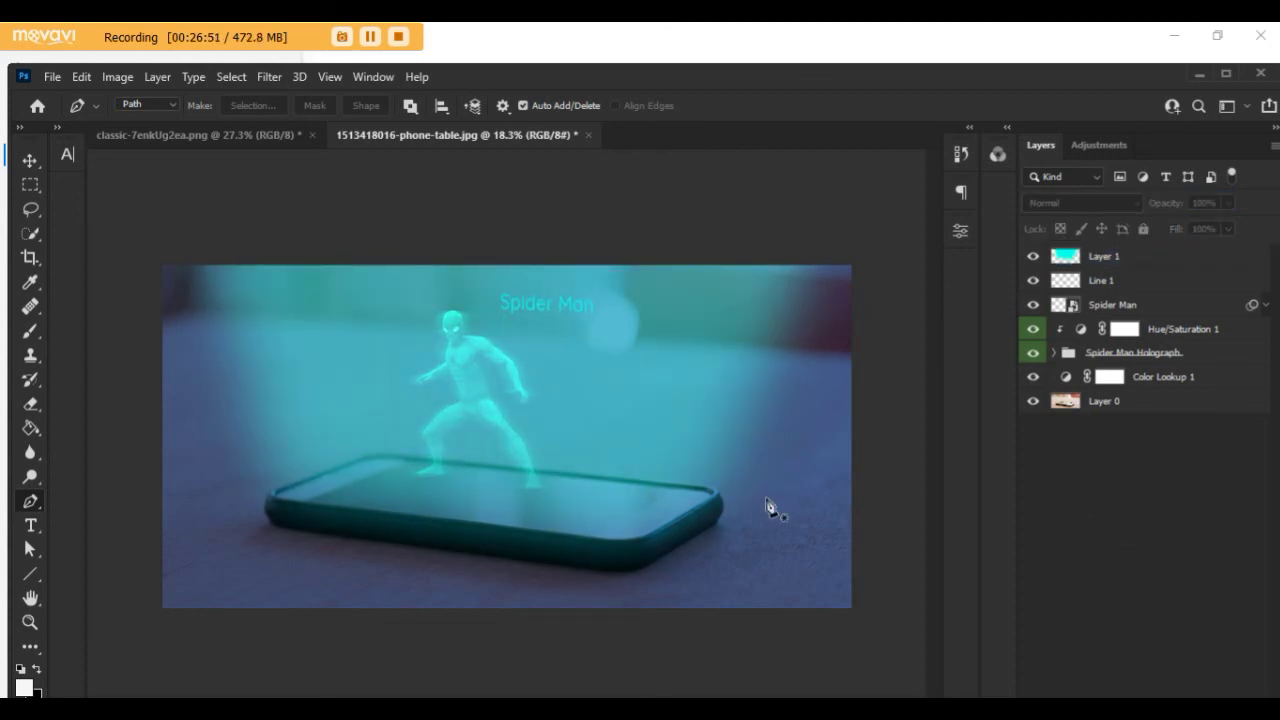
{"action": "scroll", "coordinate": [566, 457], "scroll_direction": "down", "scroll_amount": 1}
{"action": "scroll", "coordinate": [566, 457], "scroll_direction": "up", "scroll_amount": 1}
Step: Add a layer mask to Layer 1 and brush black along the phone's lower edge
{"action": "left_click", "coordinate": [1078, 268]}
{"action": "key", "text": "ctrl+alt+m"}
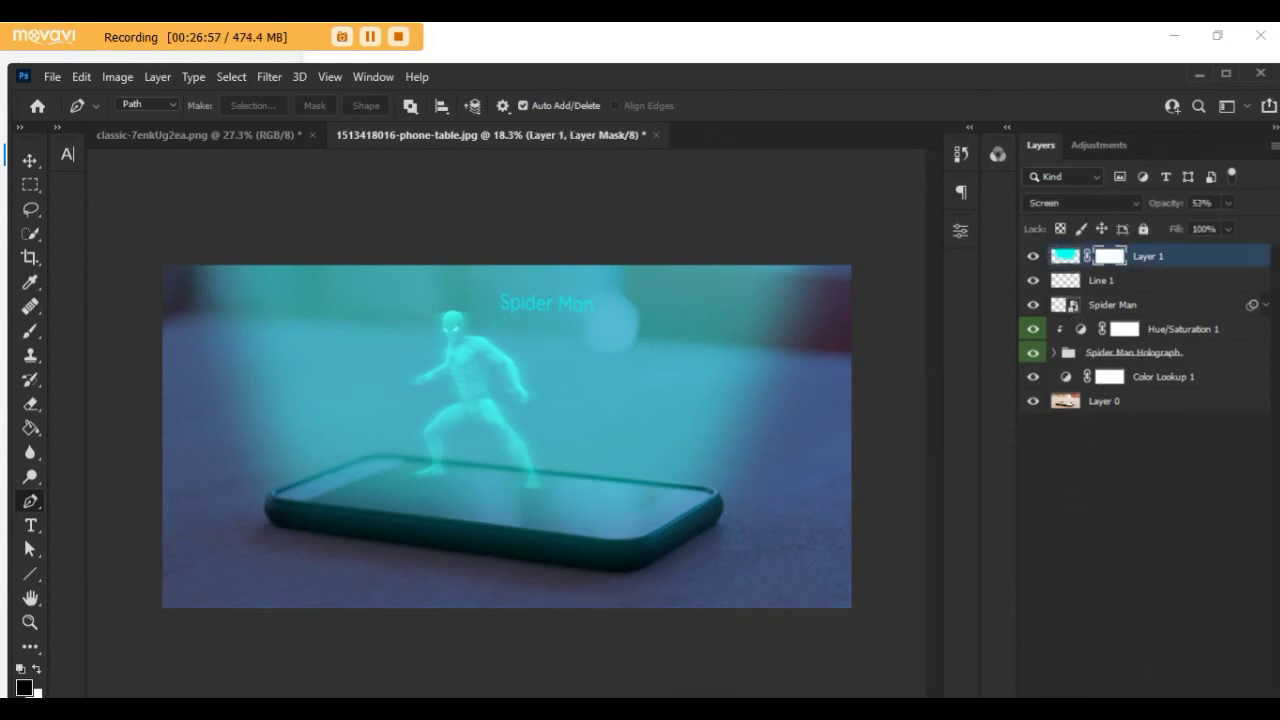
{"action": "key", "text": "b"}
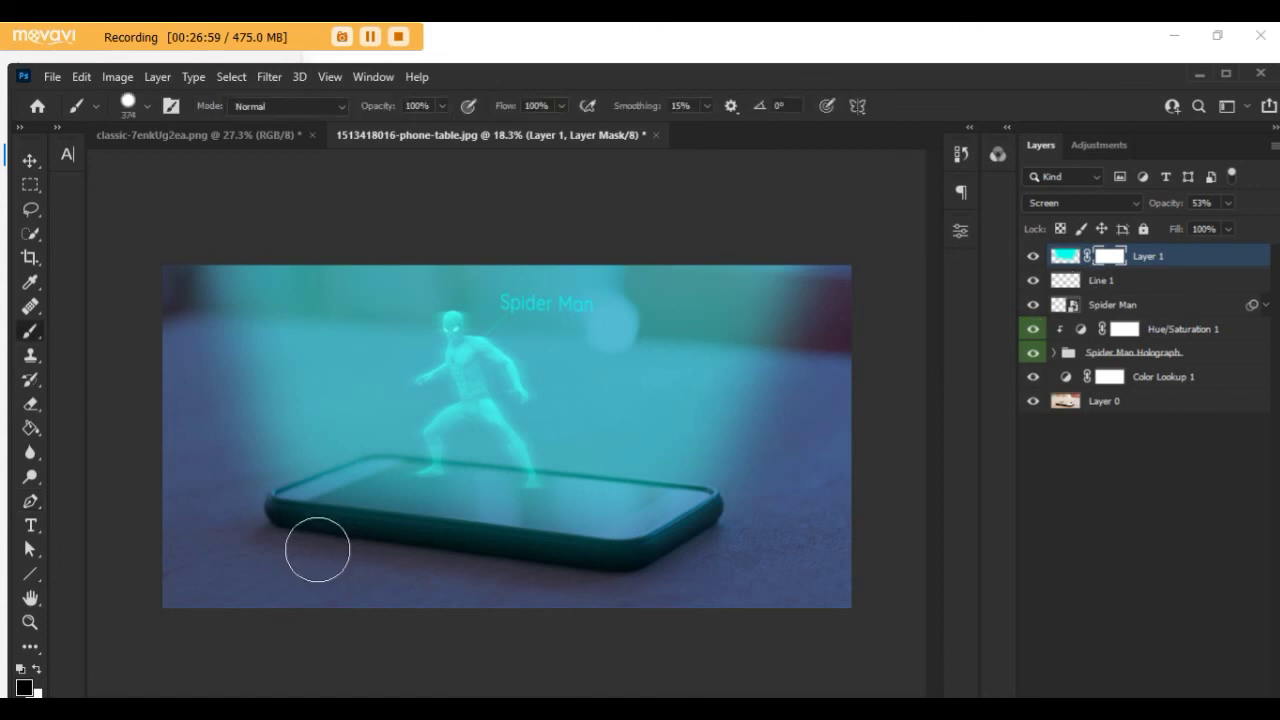
{"action": "mouse_move", "coordinate": [283, 540]}
{"action": "left_mouse_down"}
{"action": "mouse_move", "coordinate": [603, 571]}
{"action": "mouse_move", "coordinate": [404, 550]}
{"action": "left_mouse_up"}
{"action": "scroll", "coordinate": [280, 543], "scroll_direction": "up", "scroll_amount": 1}
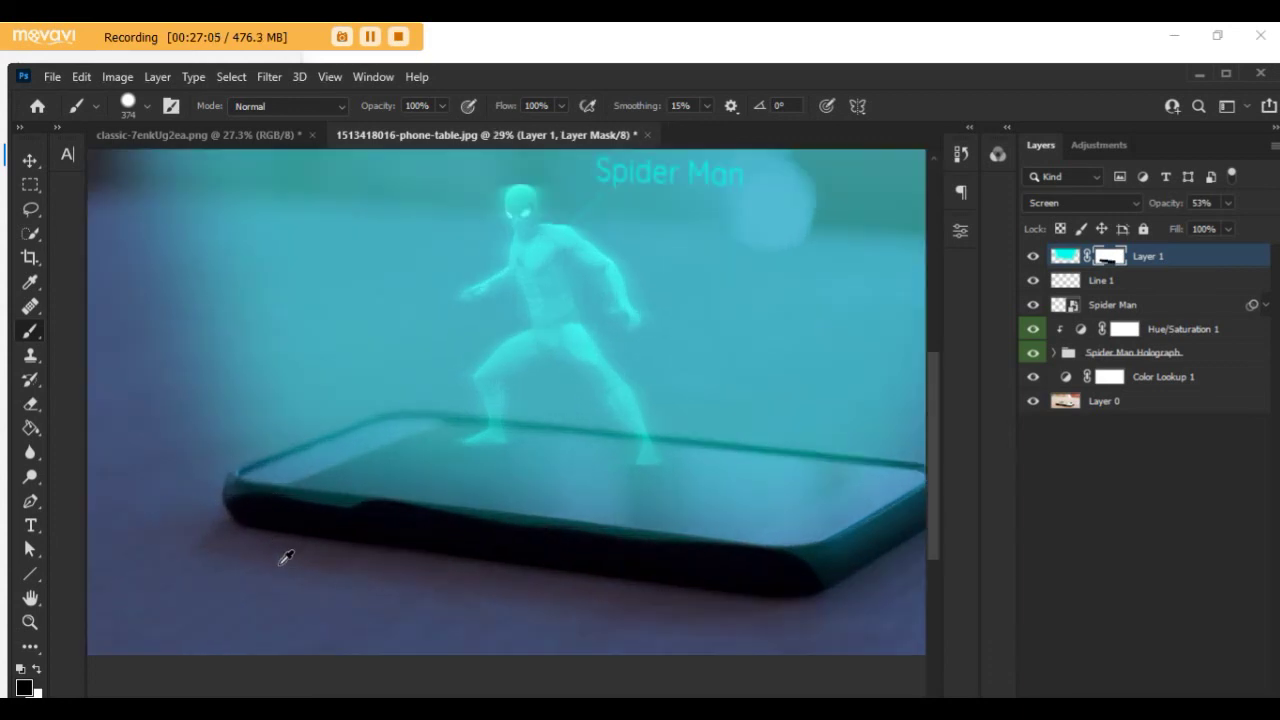
{"action": "scroll", "coordinate": [340, 535], "scroll_direction": "up", "scroll_amount": 1}
{"action": "scroll", "coordinate": [335, 548], "scroll_direction": "up", "scroll_amount": 1}
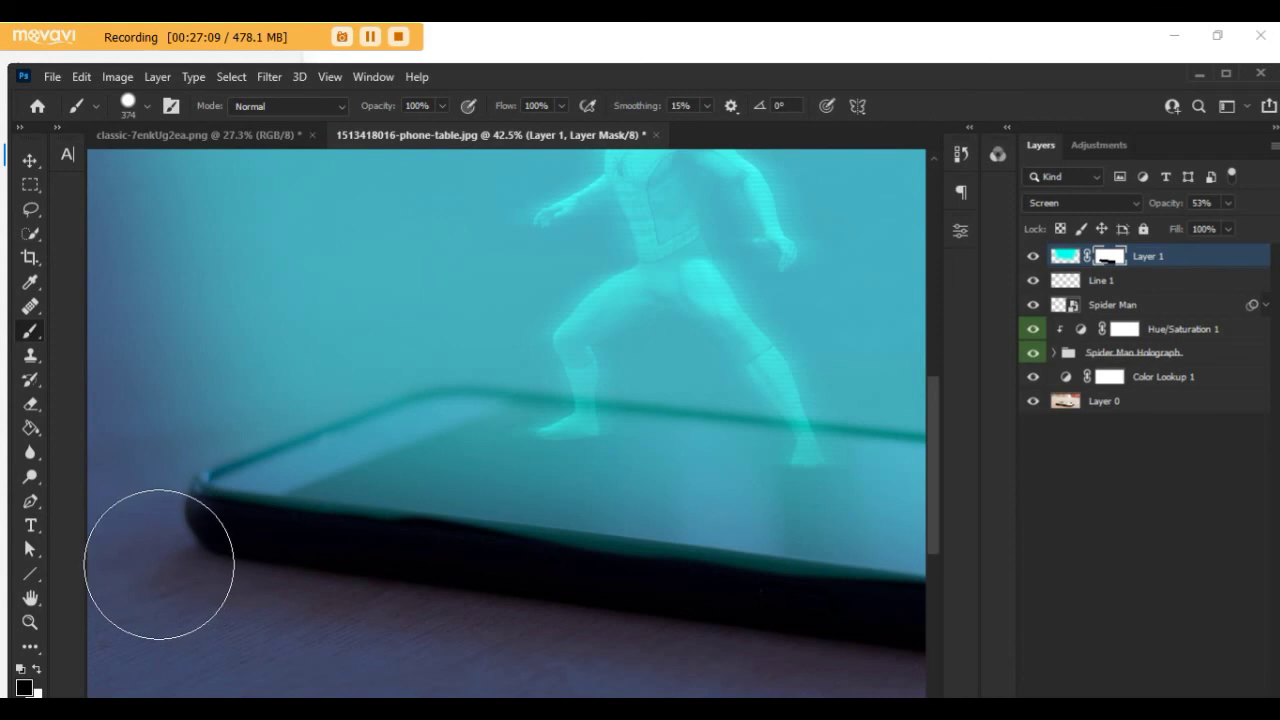
Step: Mask out the beam around the phone's right corner and right edge, then retarget the layer image
{"action": "mouse_move", "coordinate": [549, 614]}
{"action": "left_mouse_down"}
{"action": "mouse_move", "coordinate": [357, 537]}
{"action": "mouse_move", "coordinate": [329, 541]}
{"action": "left_mouse_up"}
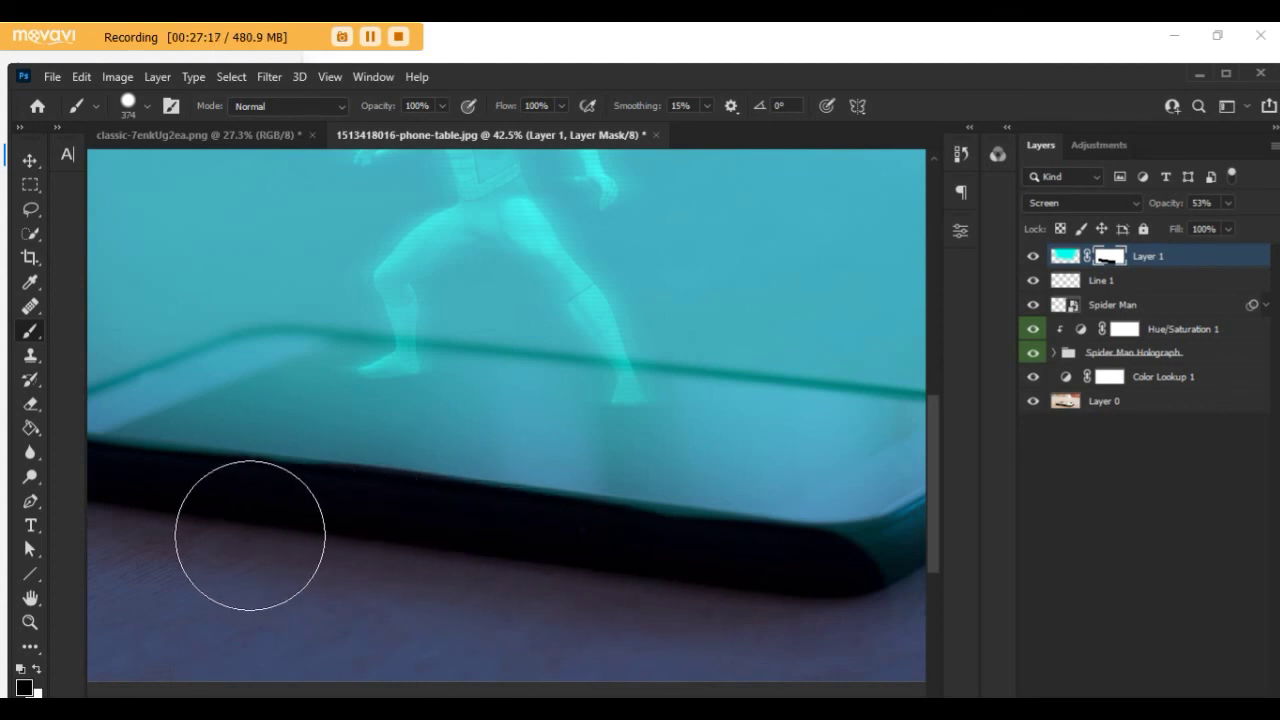
{"action": "left_click_drag", "start_coordinate": [634, 571], "coordinate": [412, 541]}
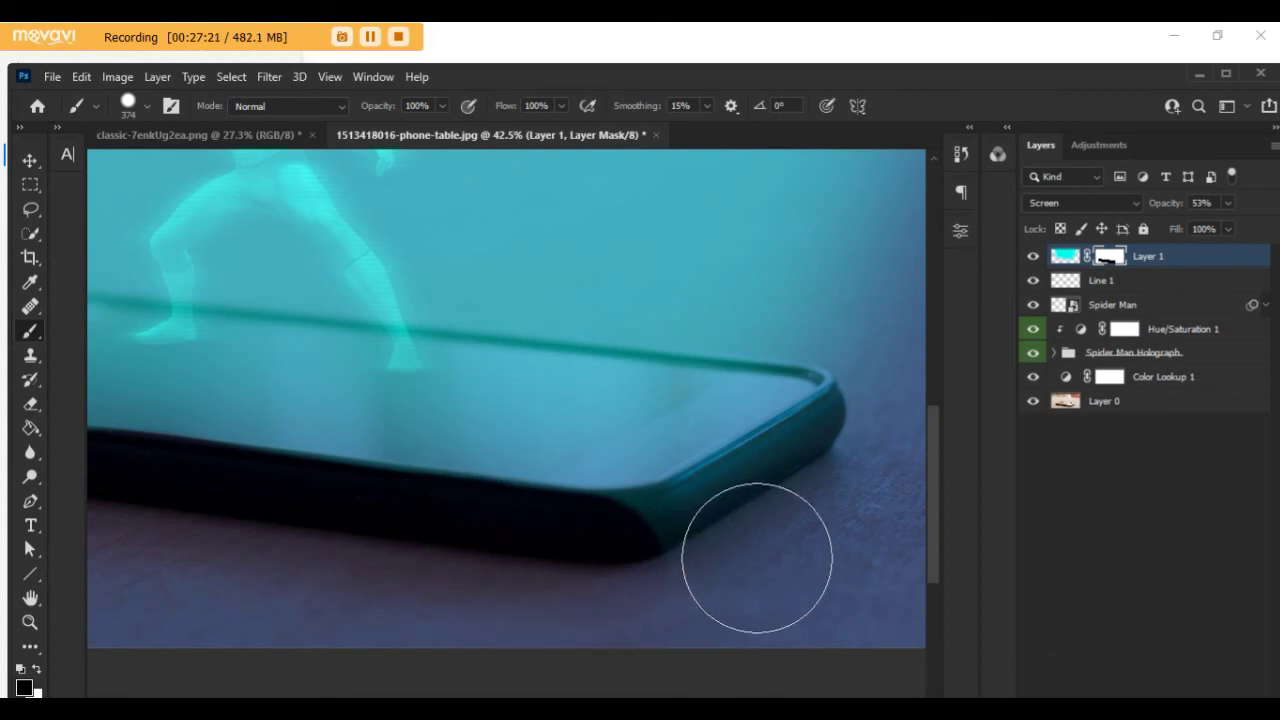
{"action": "left_click_drag", "start_coordinate": [757, 557], "coordinate": [674, 580]}
{"action": "left_click_drag", "start_coordinate": [806, 508], "coordinate": [846, 475]}
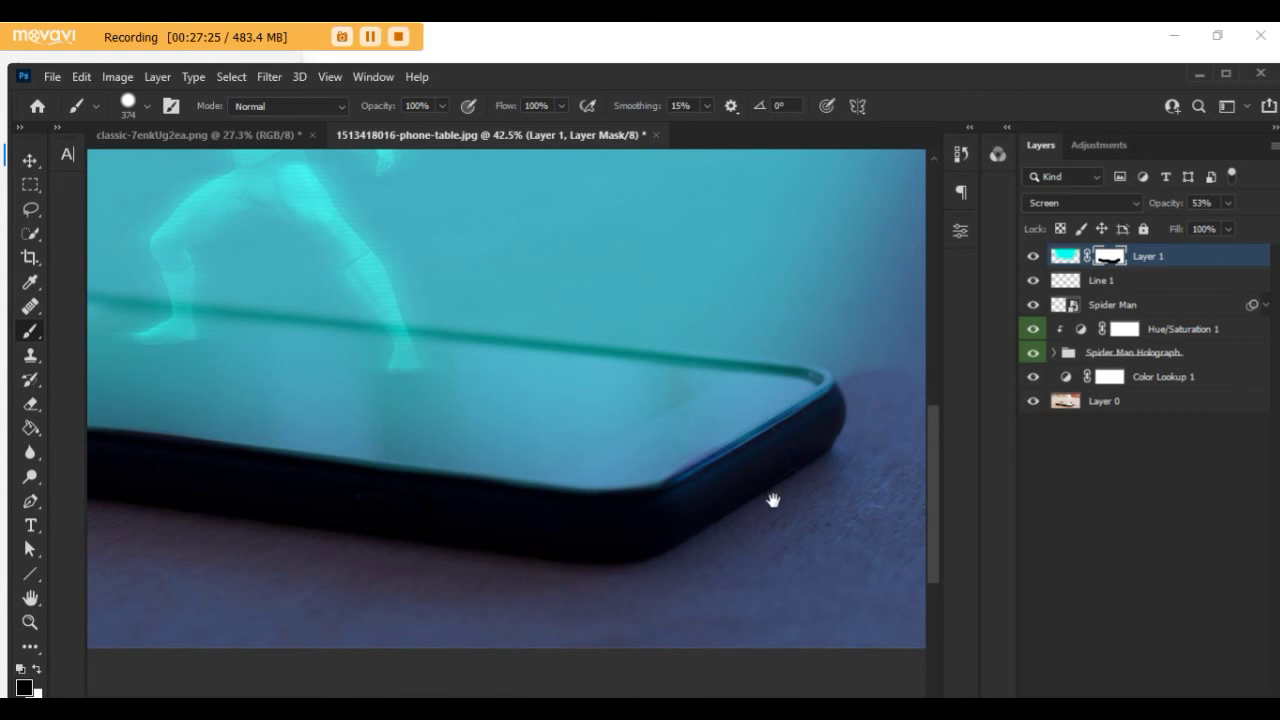
{"action": "scroll", "coordinate": [785, 500], "scroll_direction": "down", "scroll_amount": 3}
{"action": "scroll", "coordinate": [793, 497], "scroll_direction": "down", "scroll_amount": 1}
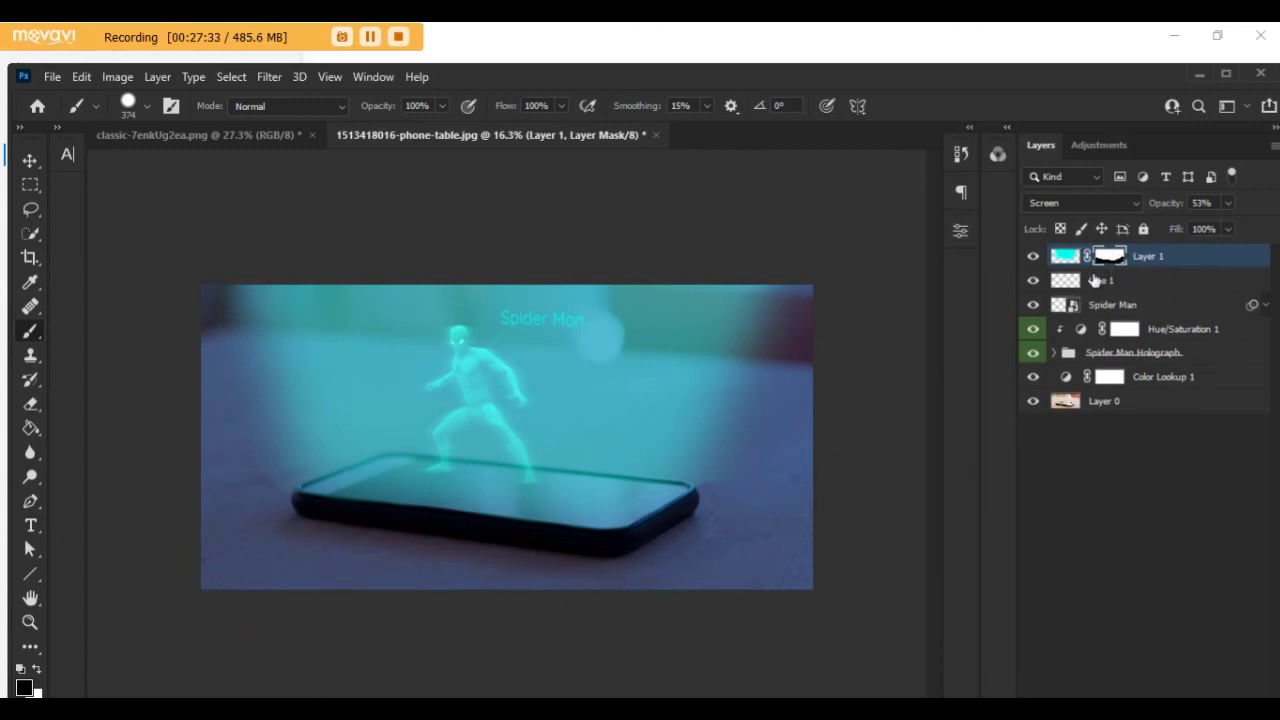
{"action": "left_click", "coordinate": [1065, 256]}
Step: Dim the beam to 35% opacity, compare against Layer 0 alone, and maximize the Photoshop window
{"action": "left_click_drag", "start_coordinate": [1173, 207], "coordinate": [1167, 207]}
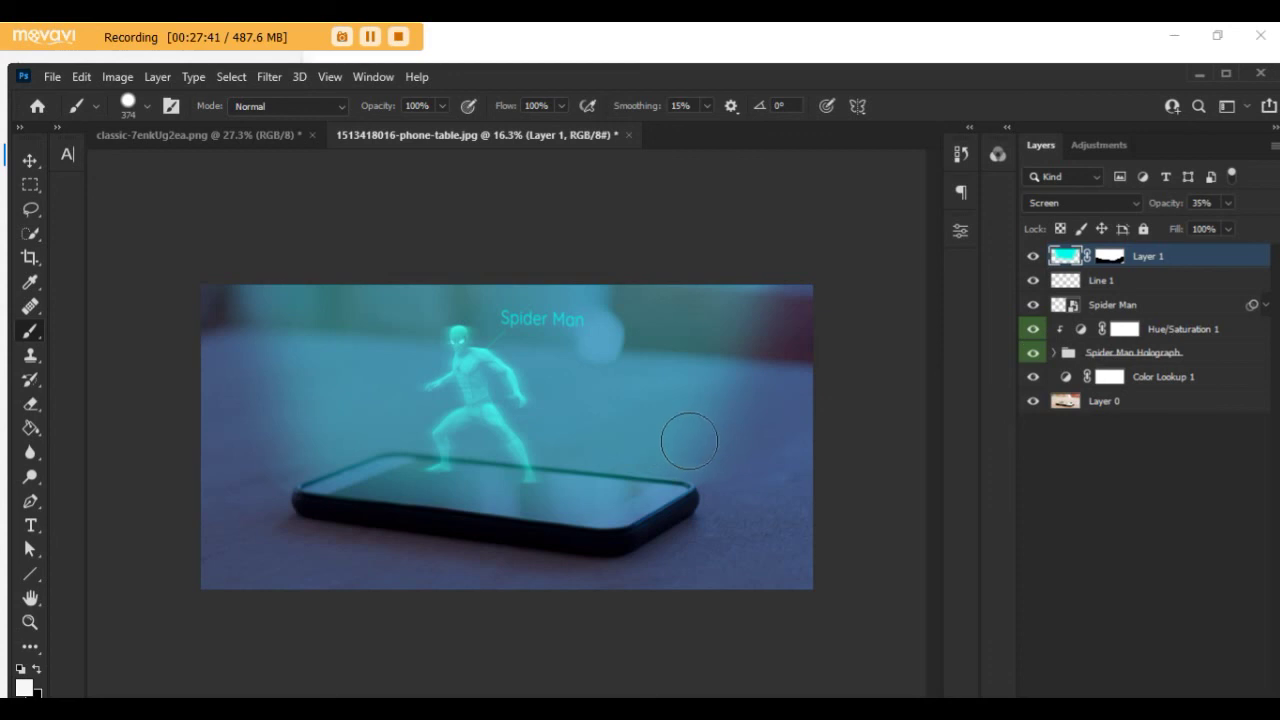
{"action": "left_click", "coordinate": [1033, 401], "text": "alt"}
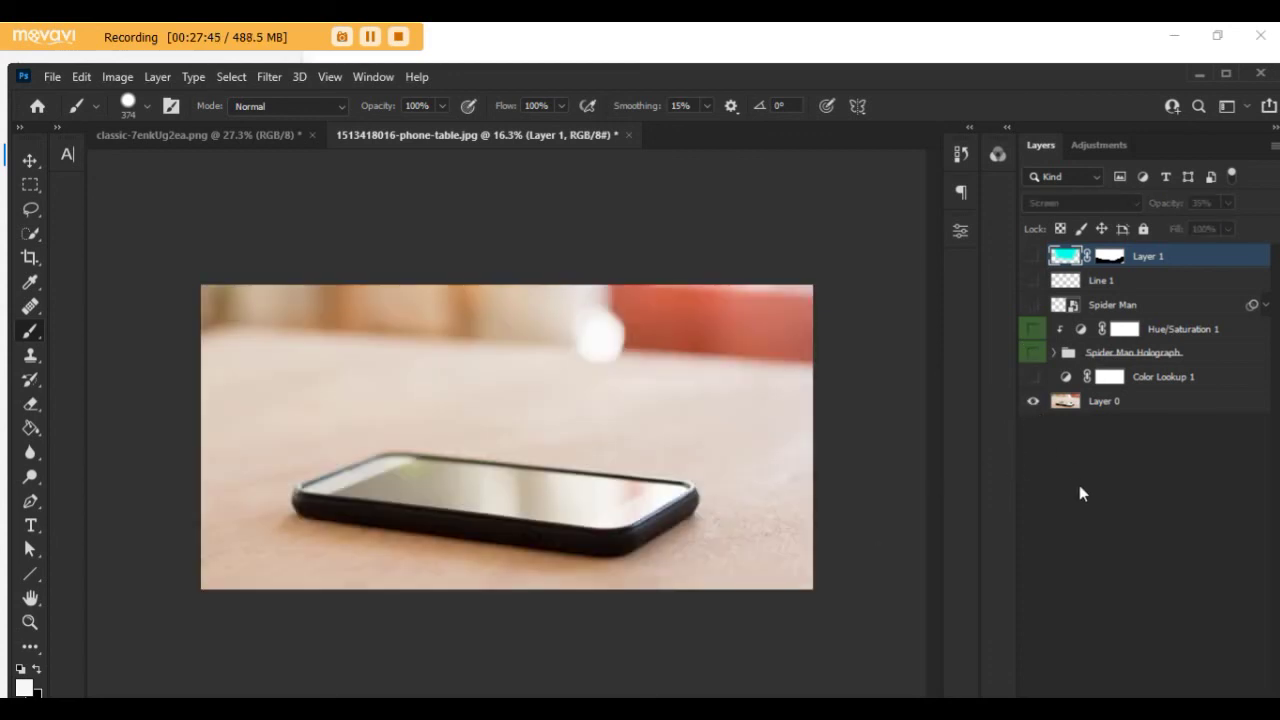
{"action": "left_click", "coordinate": [1035, 408], "text": "alt"}
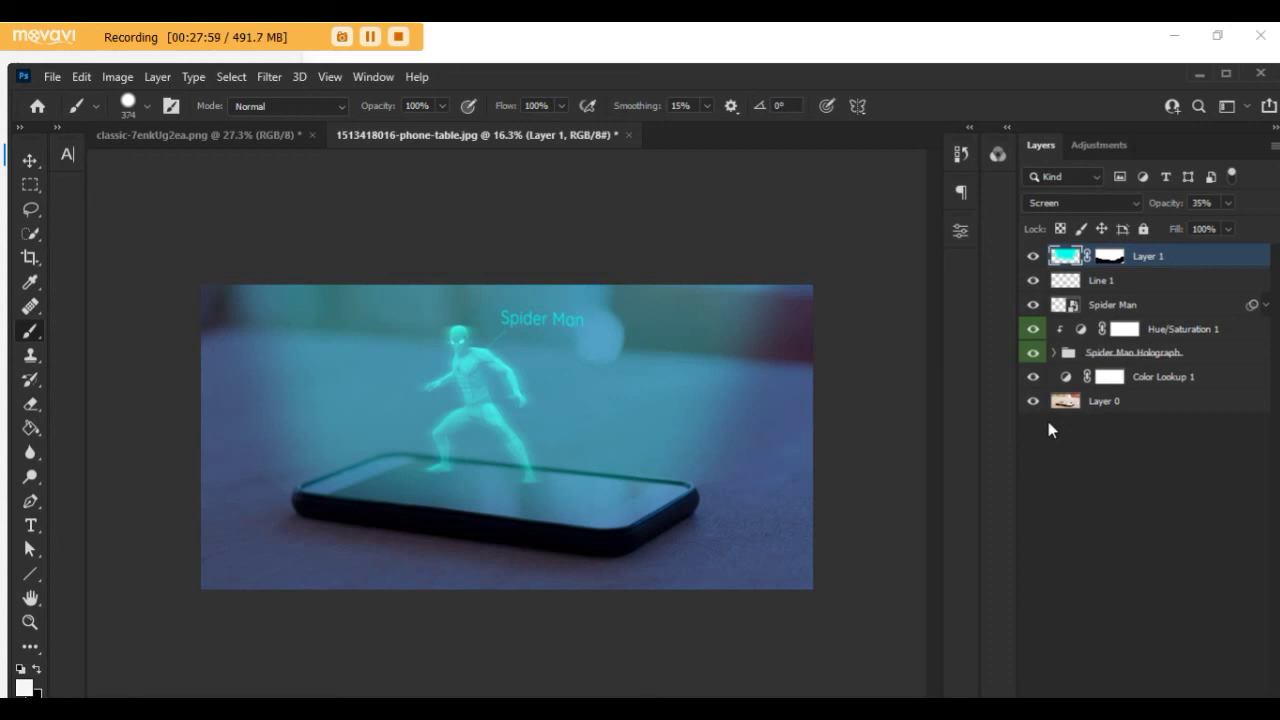
{"action": "left_click", "coordinate": [1227, 74]}
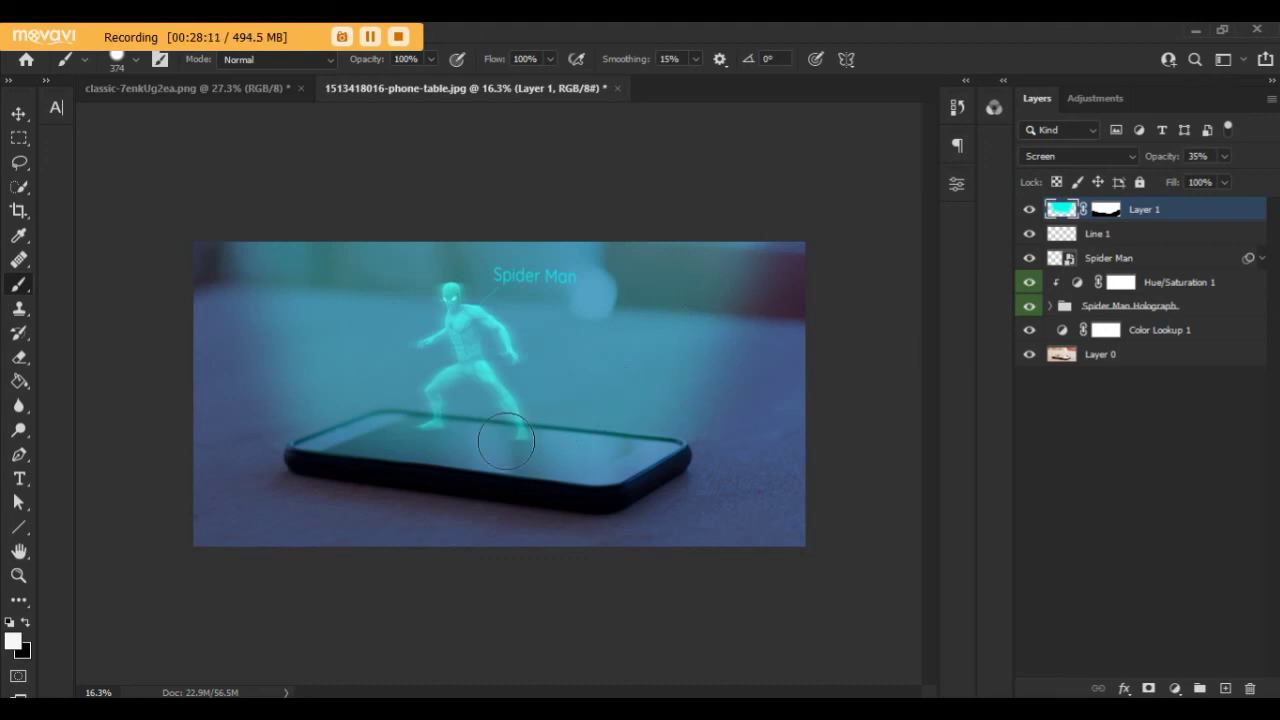
{"action": "scroll", "coordinate": [483, 285], "scroll_direction": "up", "scroll_amount": 2}
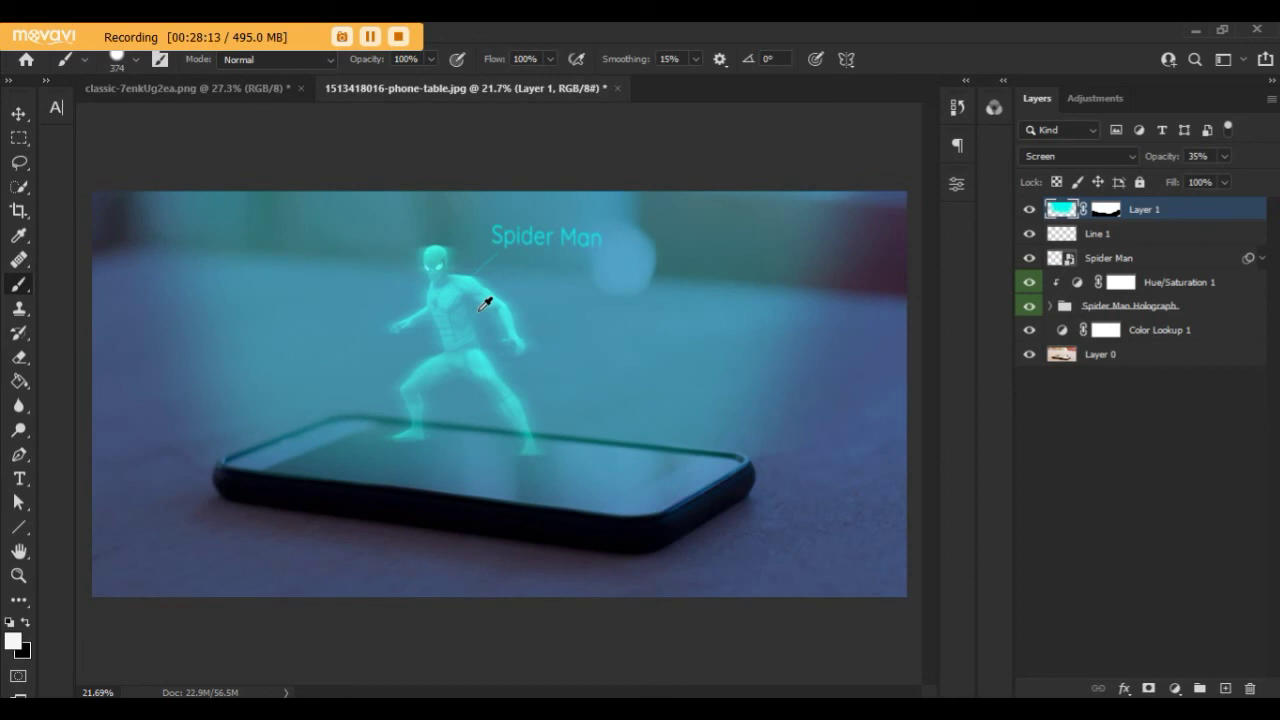